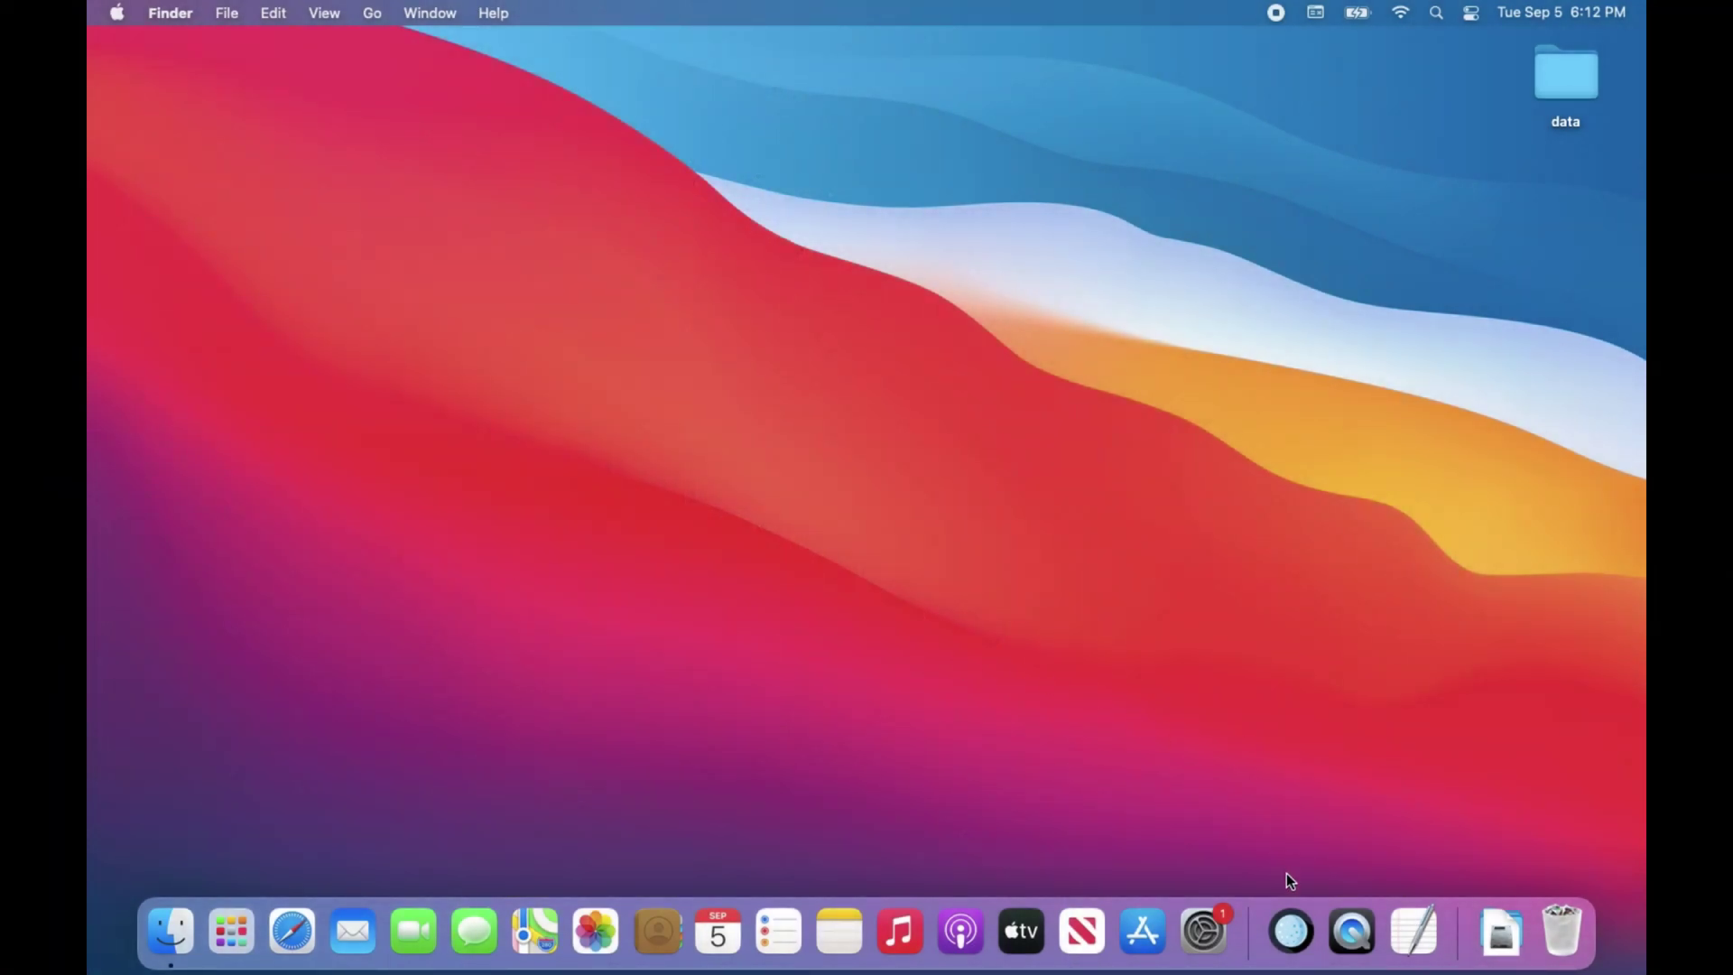
# Launch Tycho and add all 123 .fit frames from the n1 folder to the Image Manager
pyautogui.click(1291, 930)
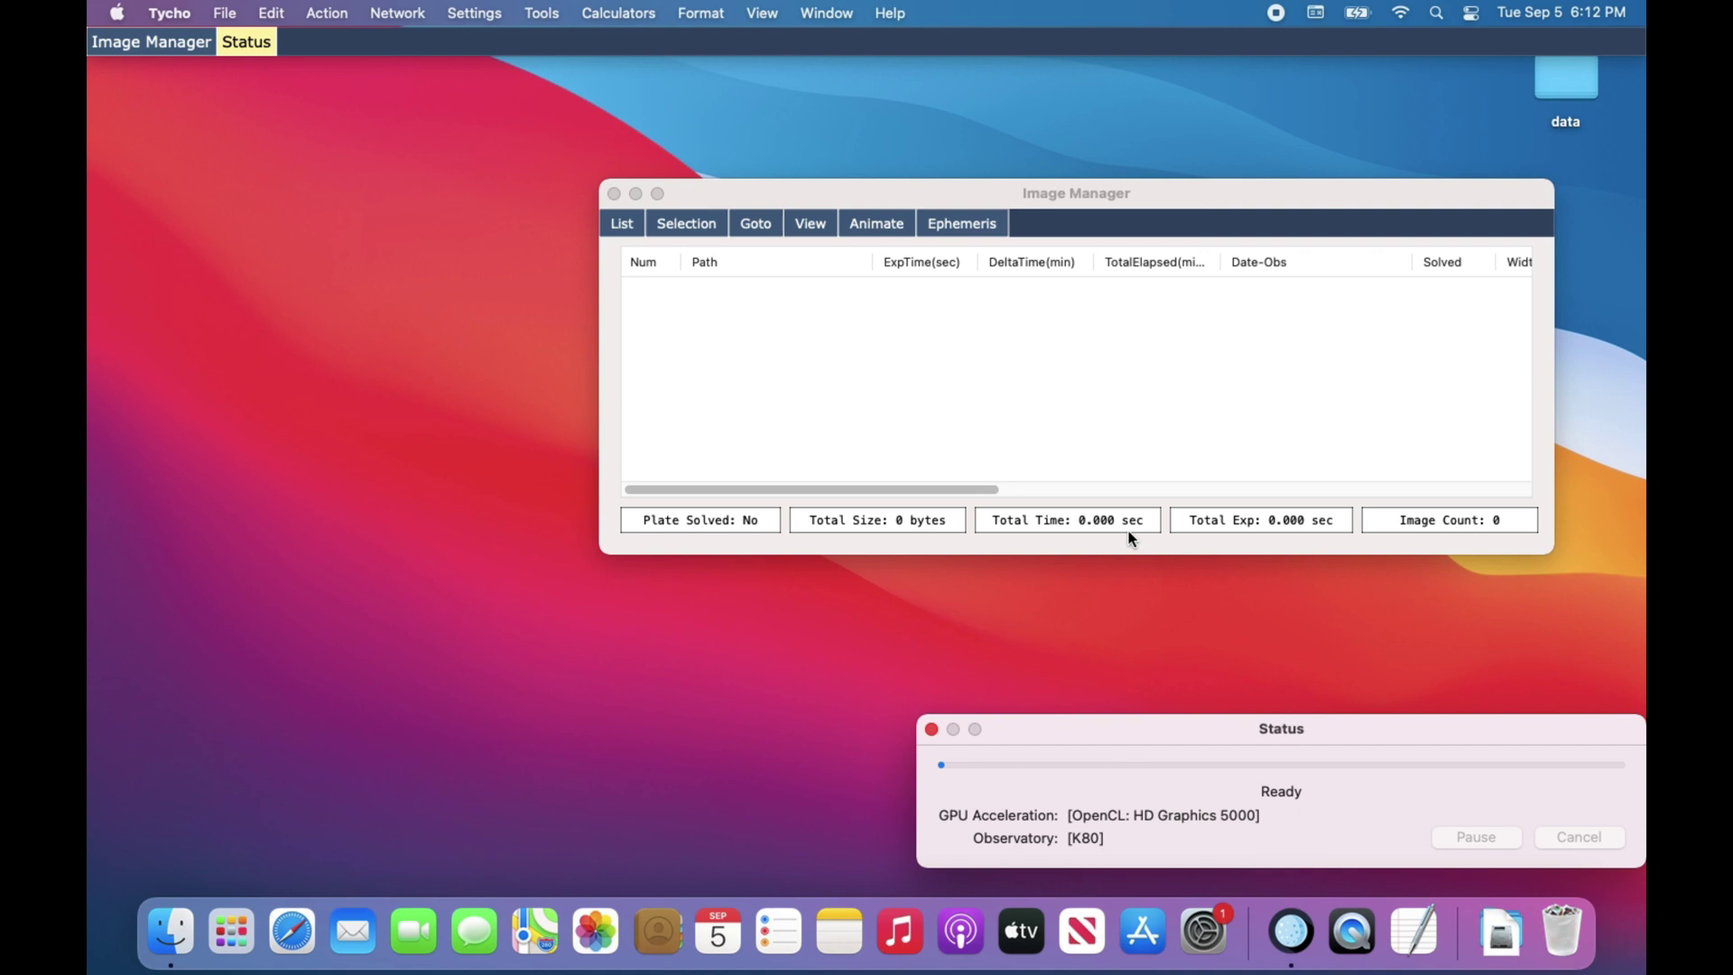
pyautogui.click(1019, 417)
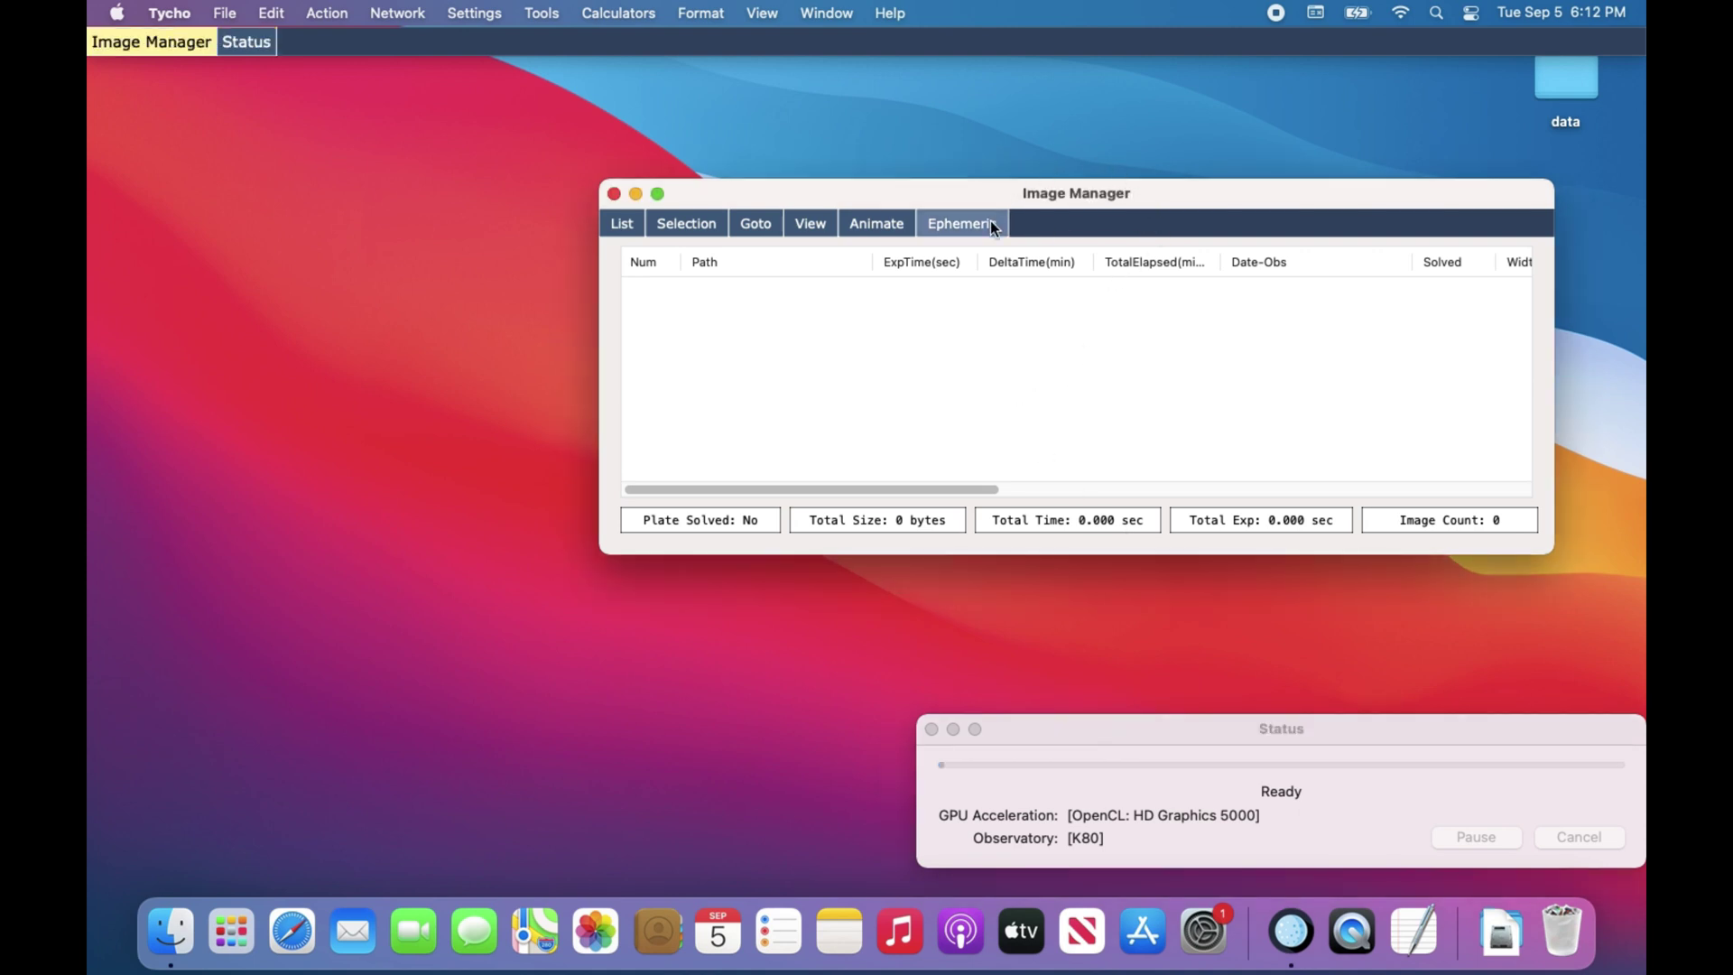
pyautogui.click(641, 225)
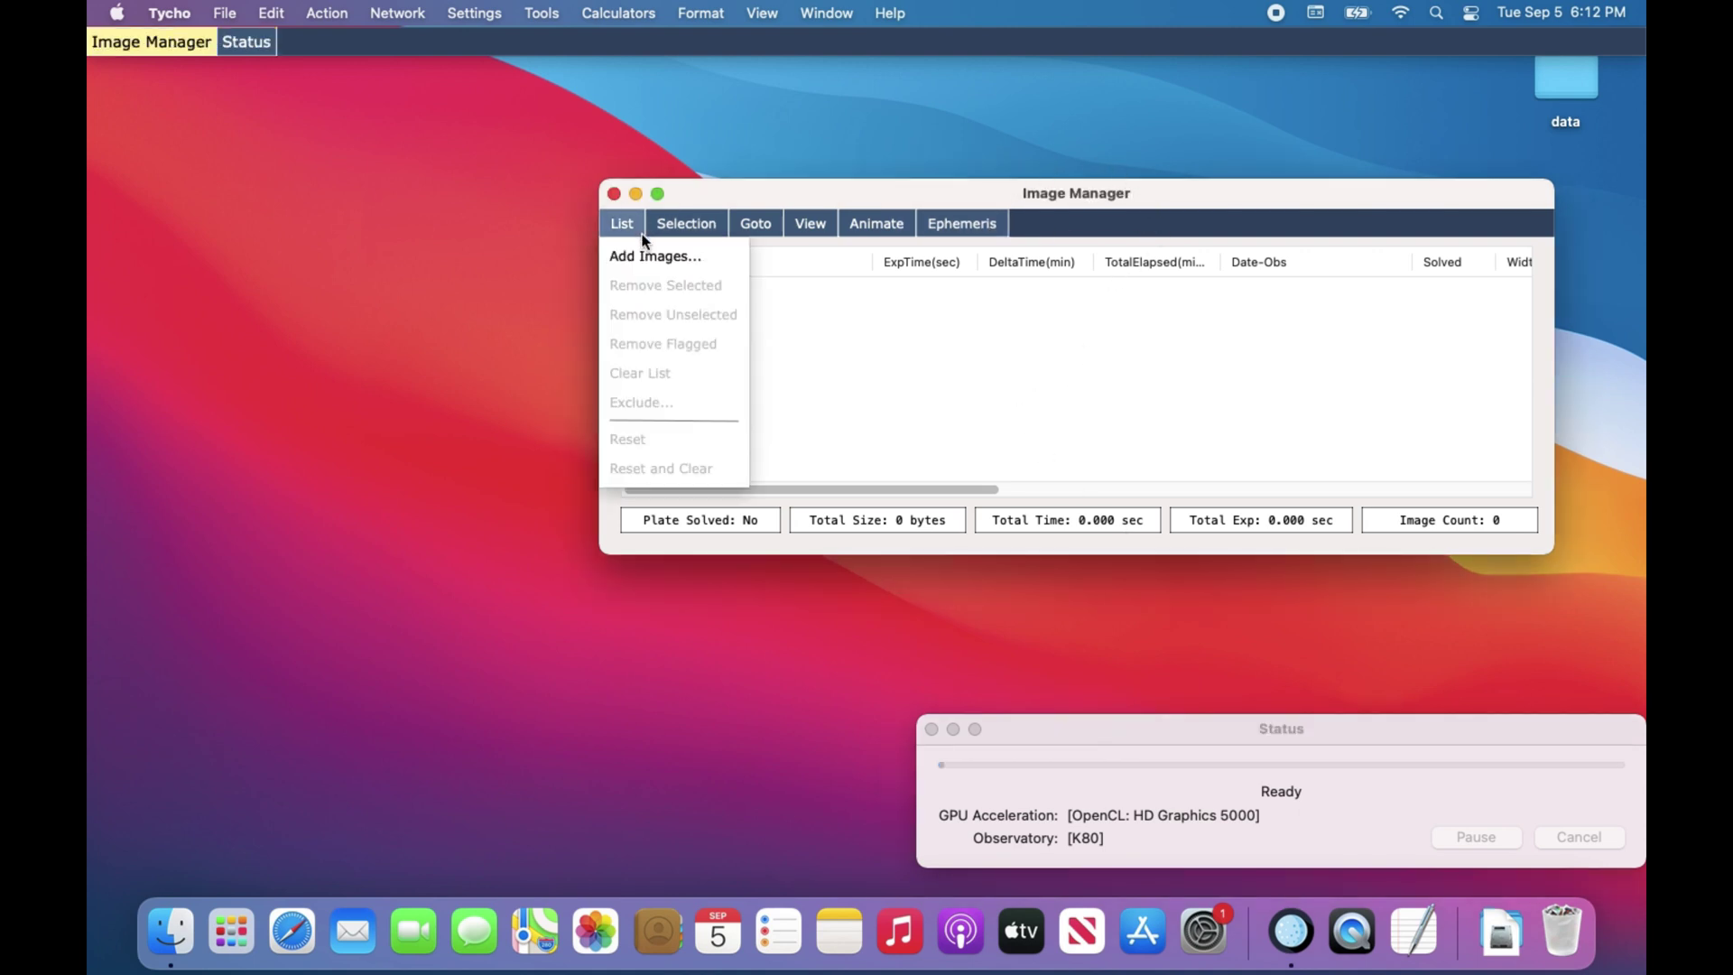
pyautogui.click(713, 261)
pyautogui.click(661, 329)
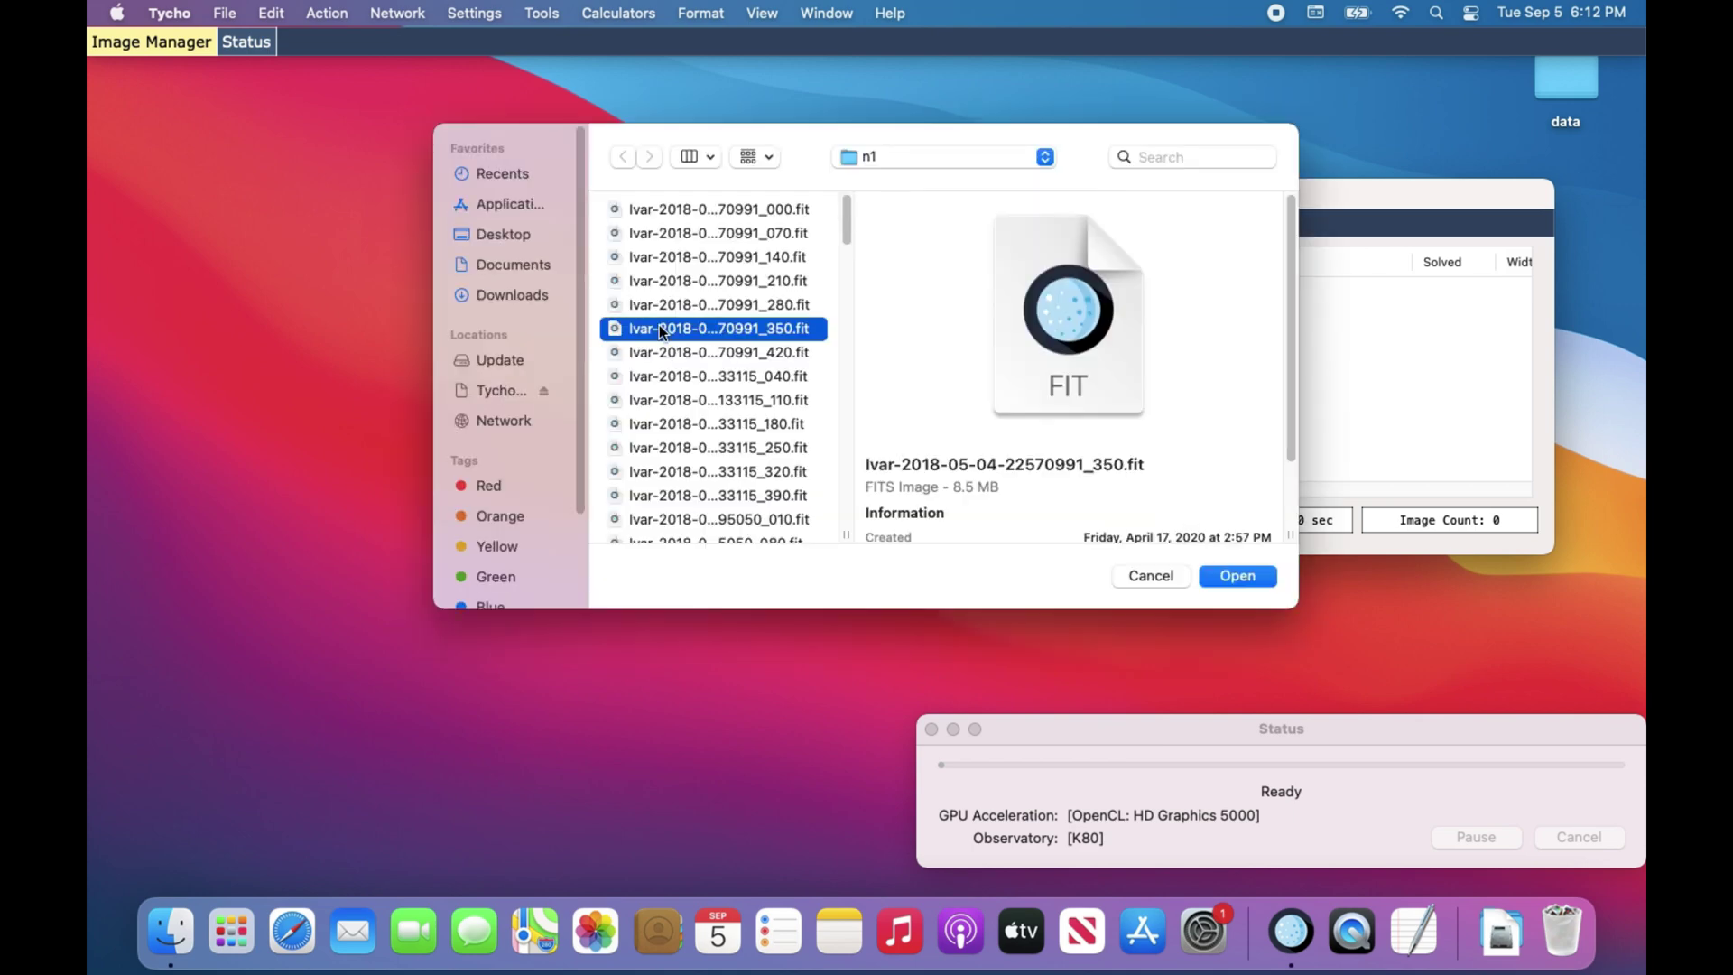
pyautogui.press('super+a')
pyautogui.press('Return')
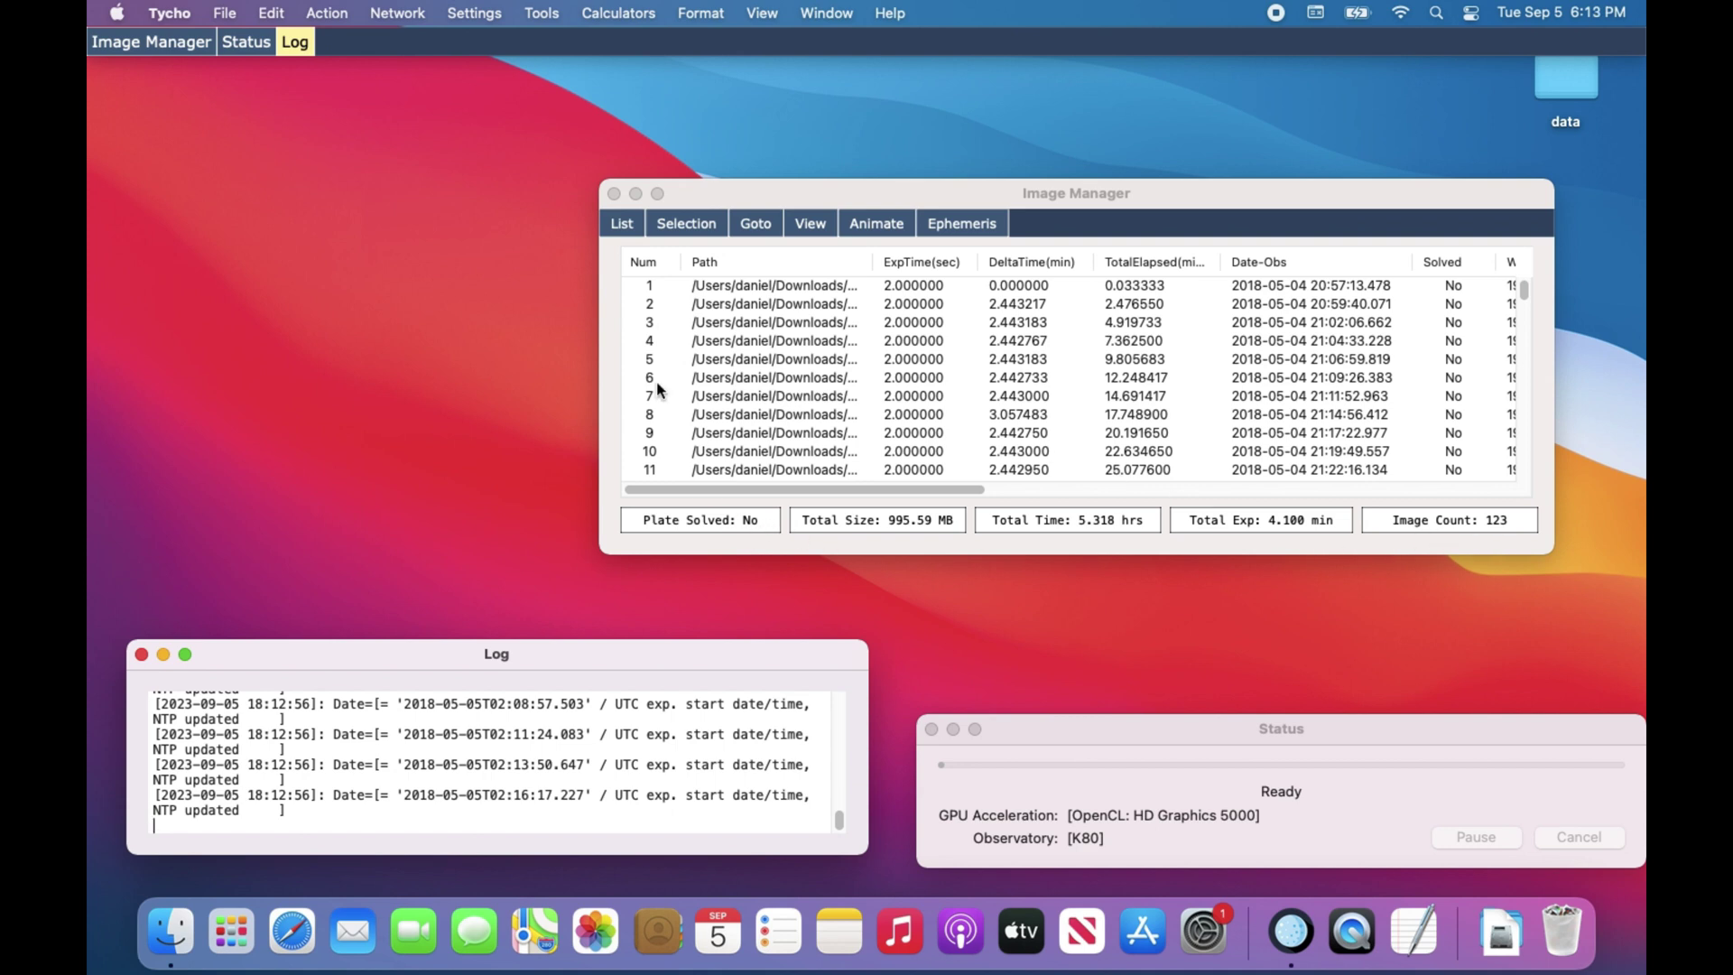
pyautogui.click(329, 12)
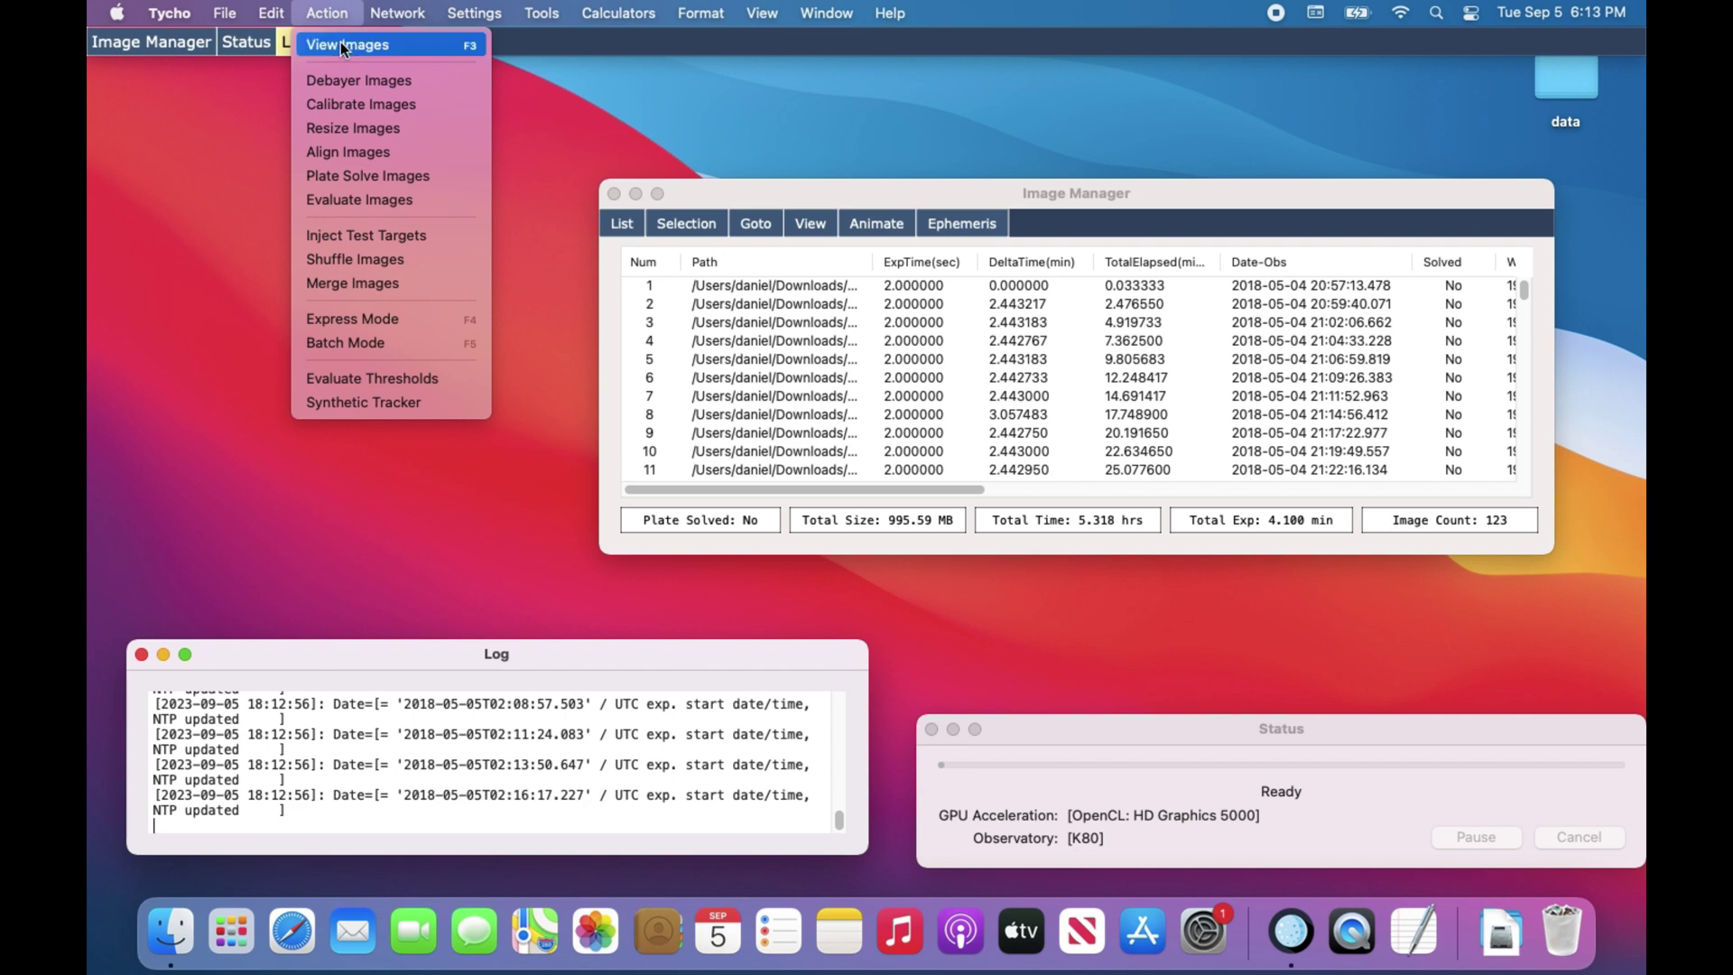
# Show the loaded frames in the Image Viewer, starting at image 8, animating at 100 ms
pyautogui.click(344, 46)
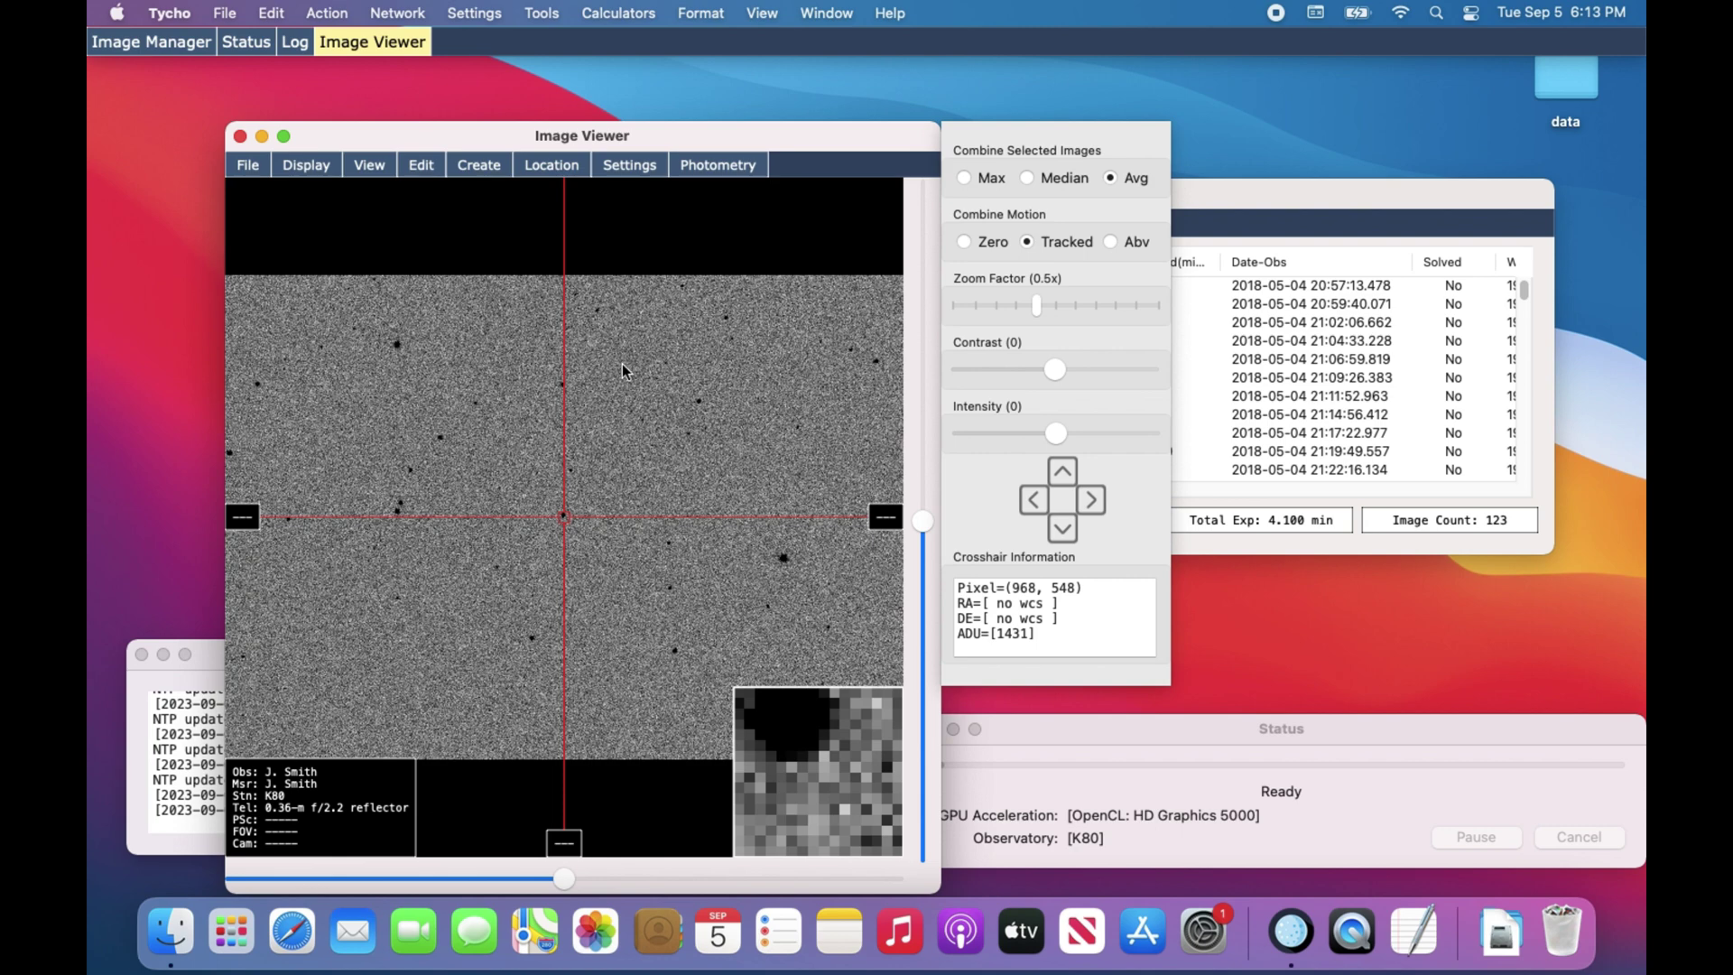
pyautogui.click(1275, 385)
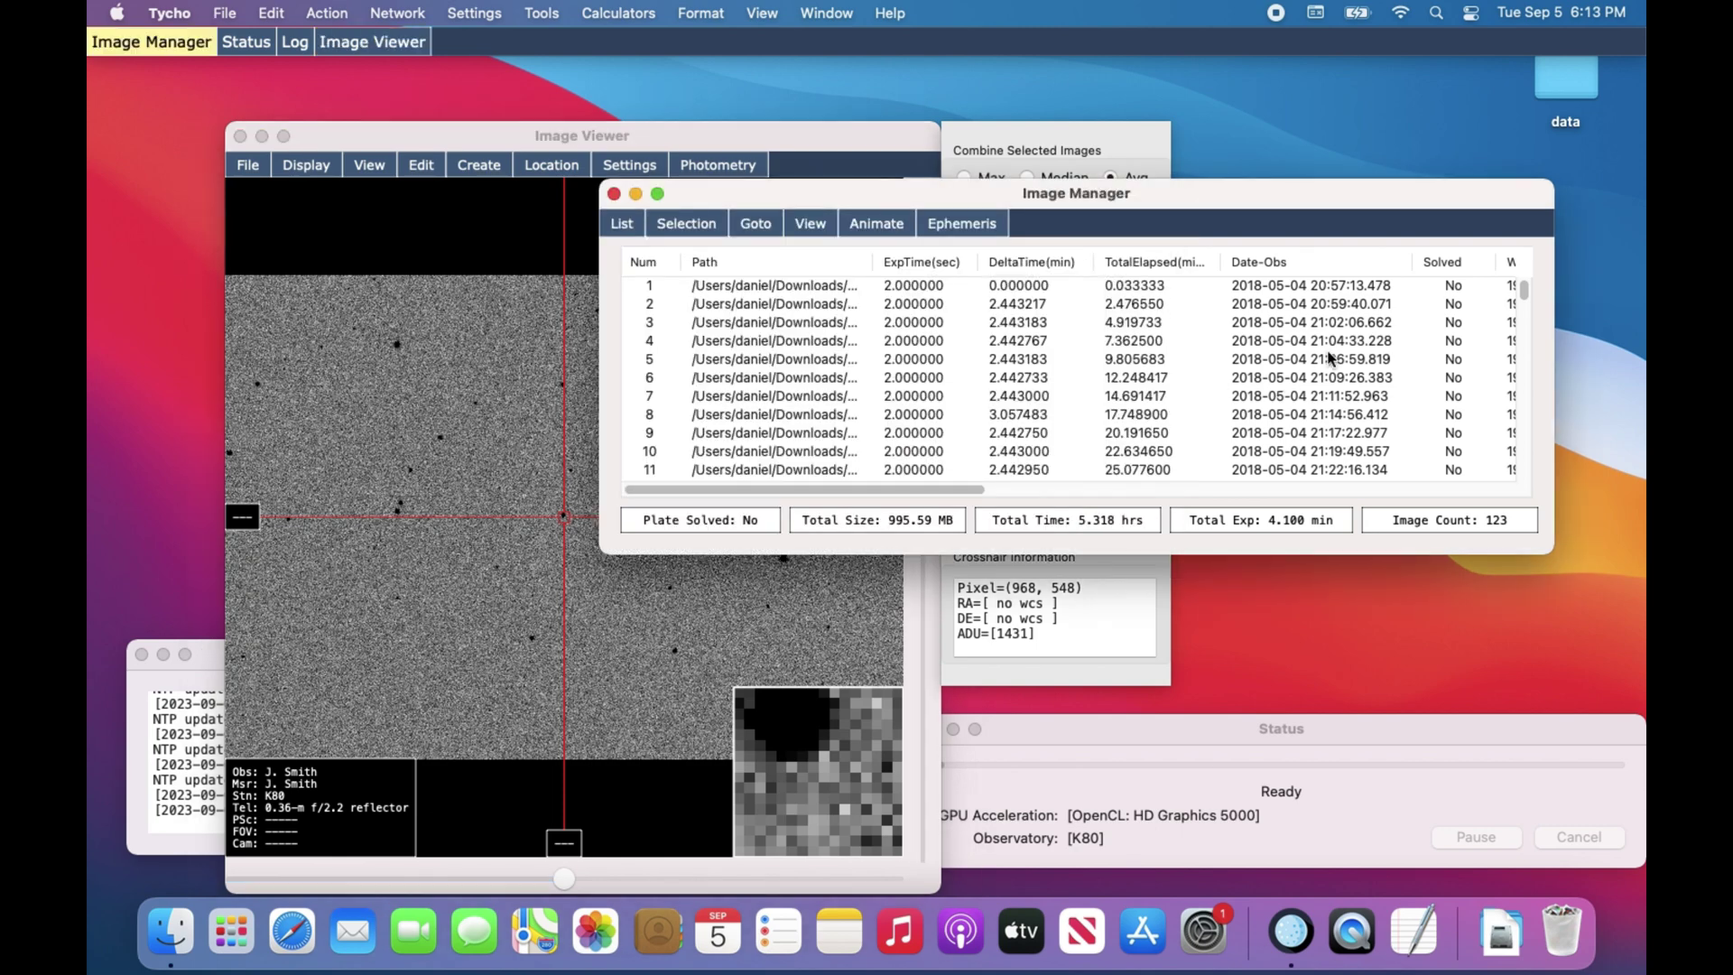
pyautogui.click(1327, 357)
pyautogui.click(1307, 417)
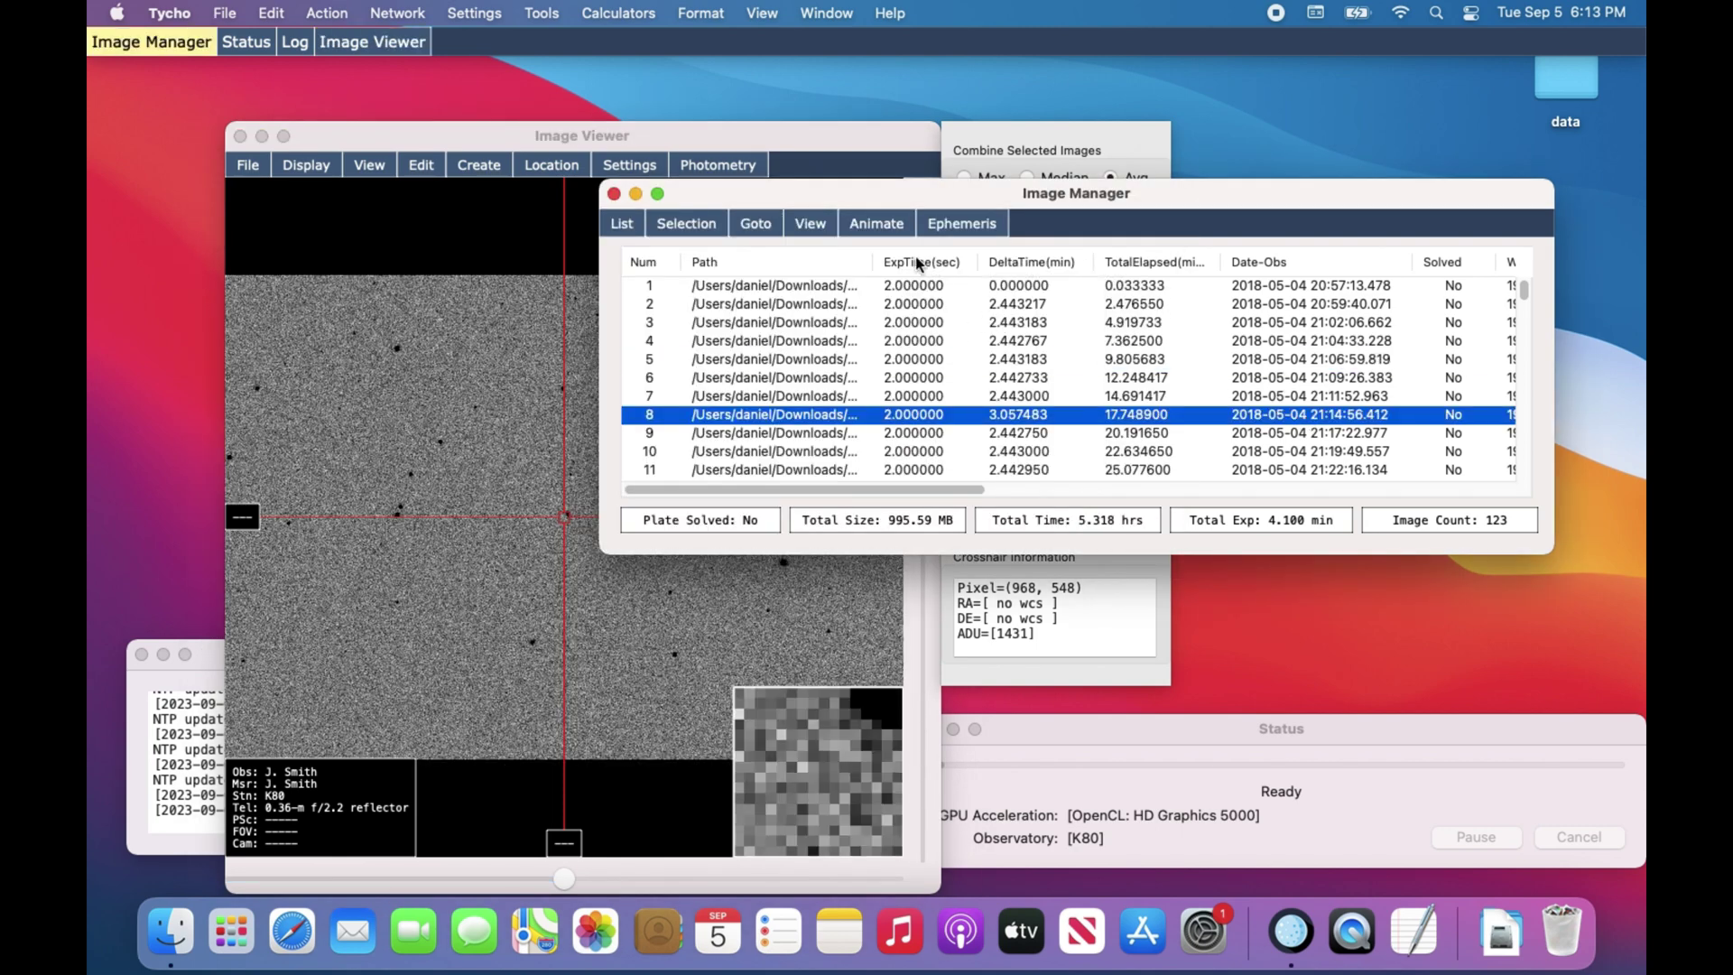
pyautogui.click(891, 223)
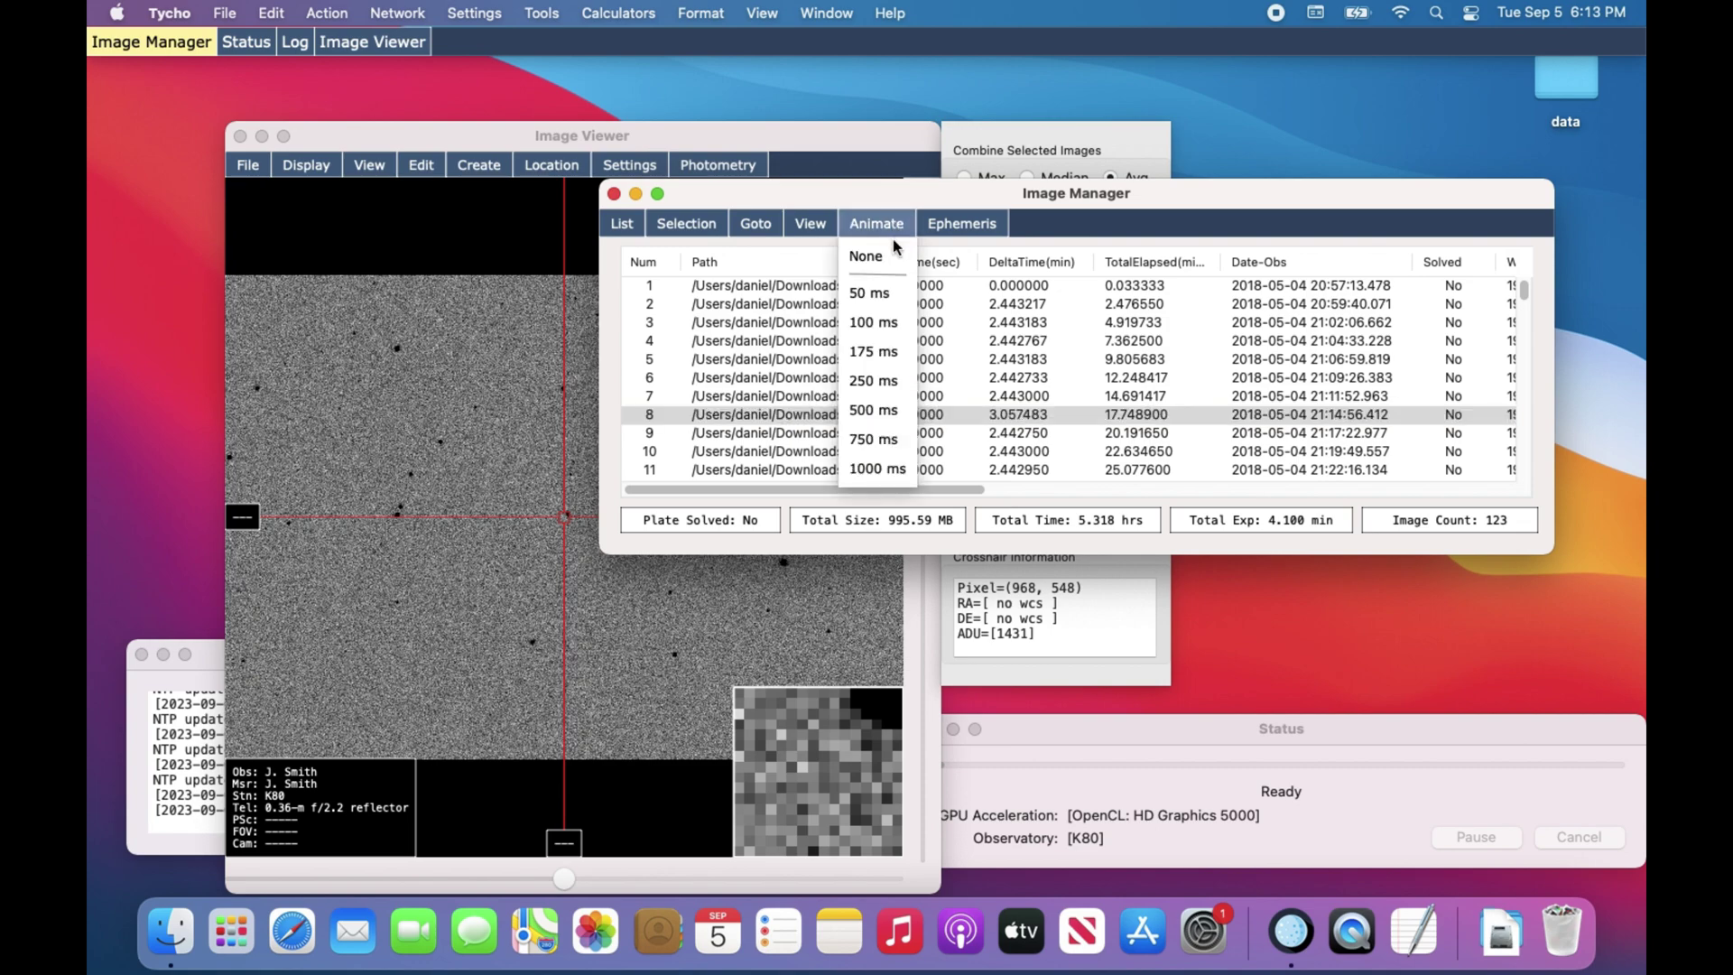
pyautogui.click(872, 324)
# Lower the viewer contrast to -310 to brighten the stars, then select image 6
pyautogui.click(455, 468)
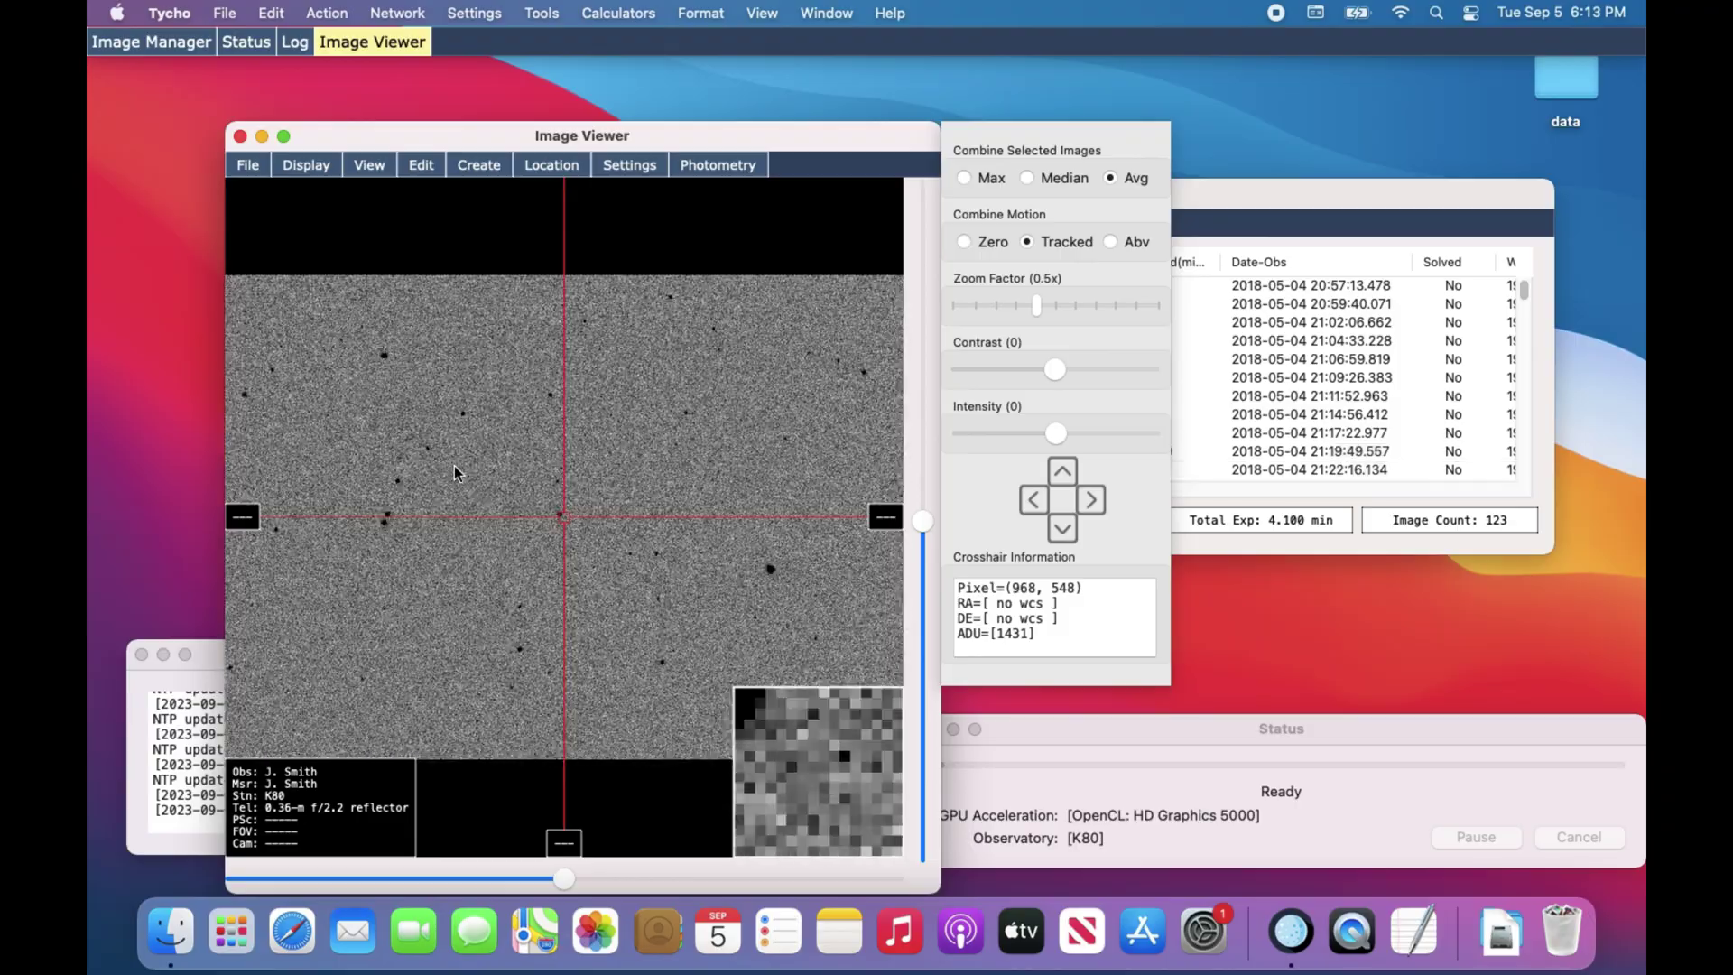
pyautogui.scroll(-1, 454, 464)
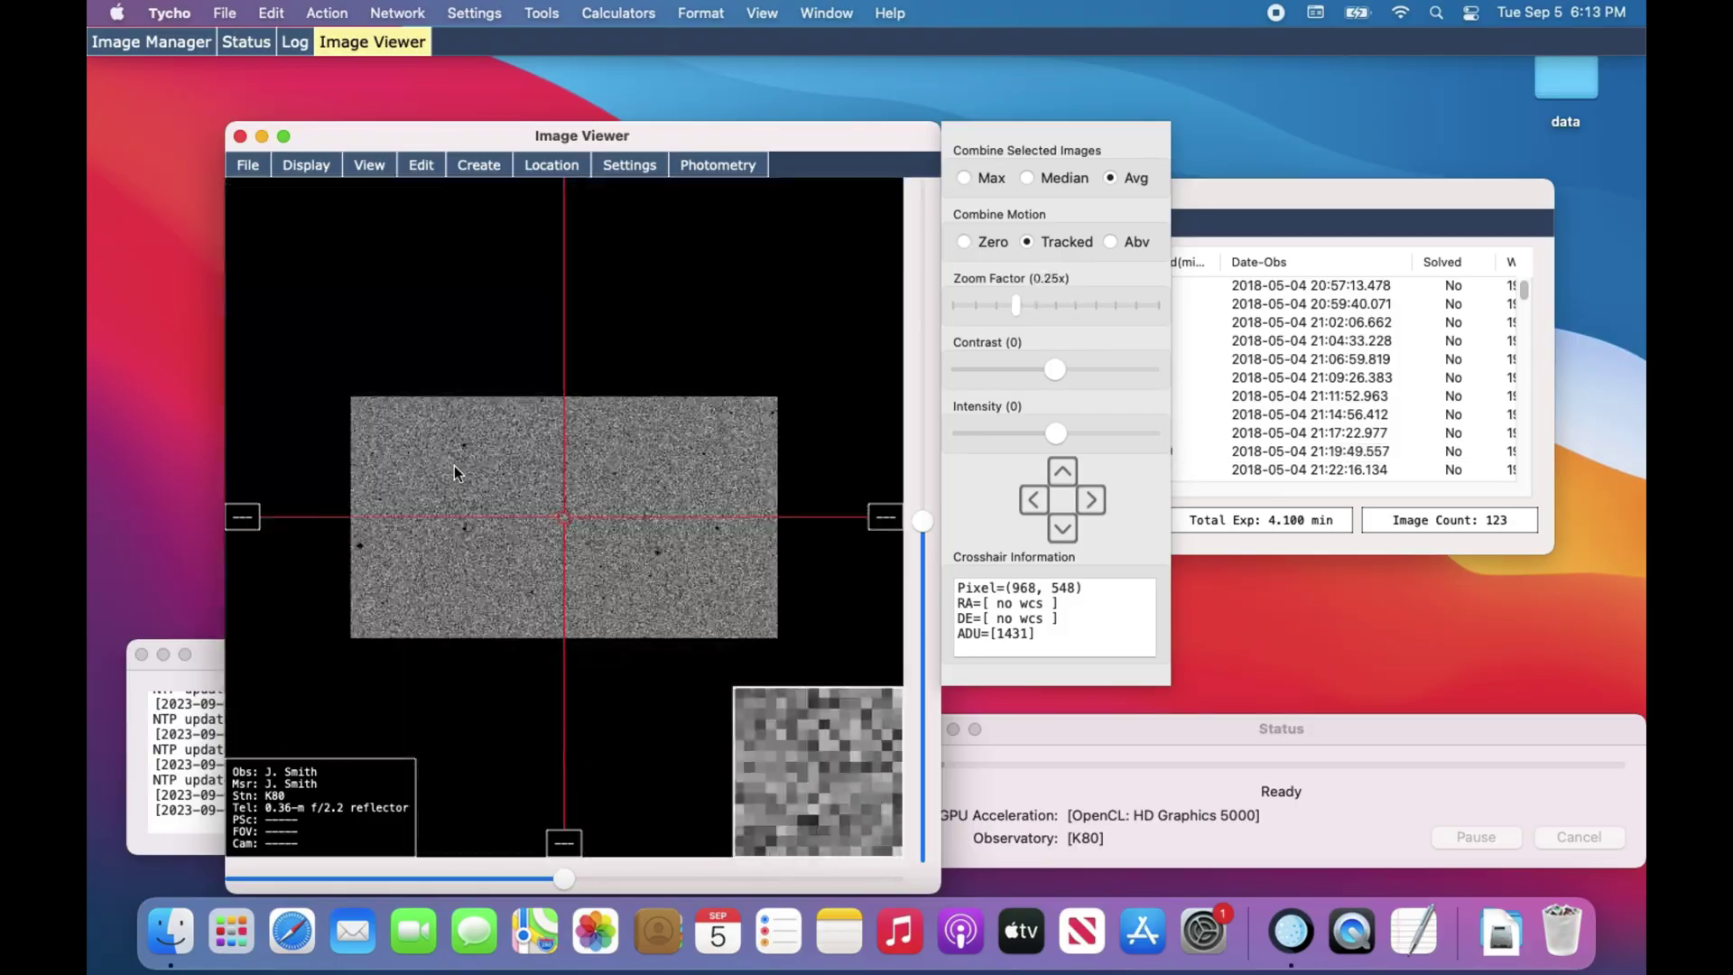
pyautogui.scroll(1, 453, 464)
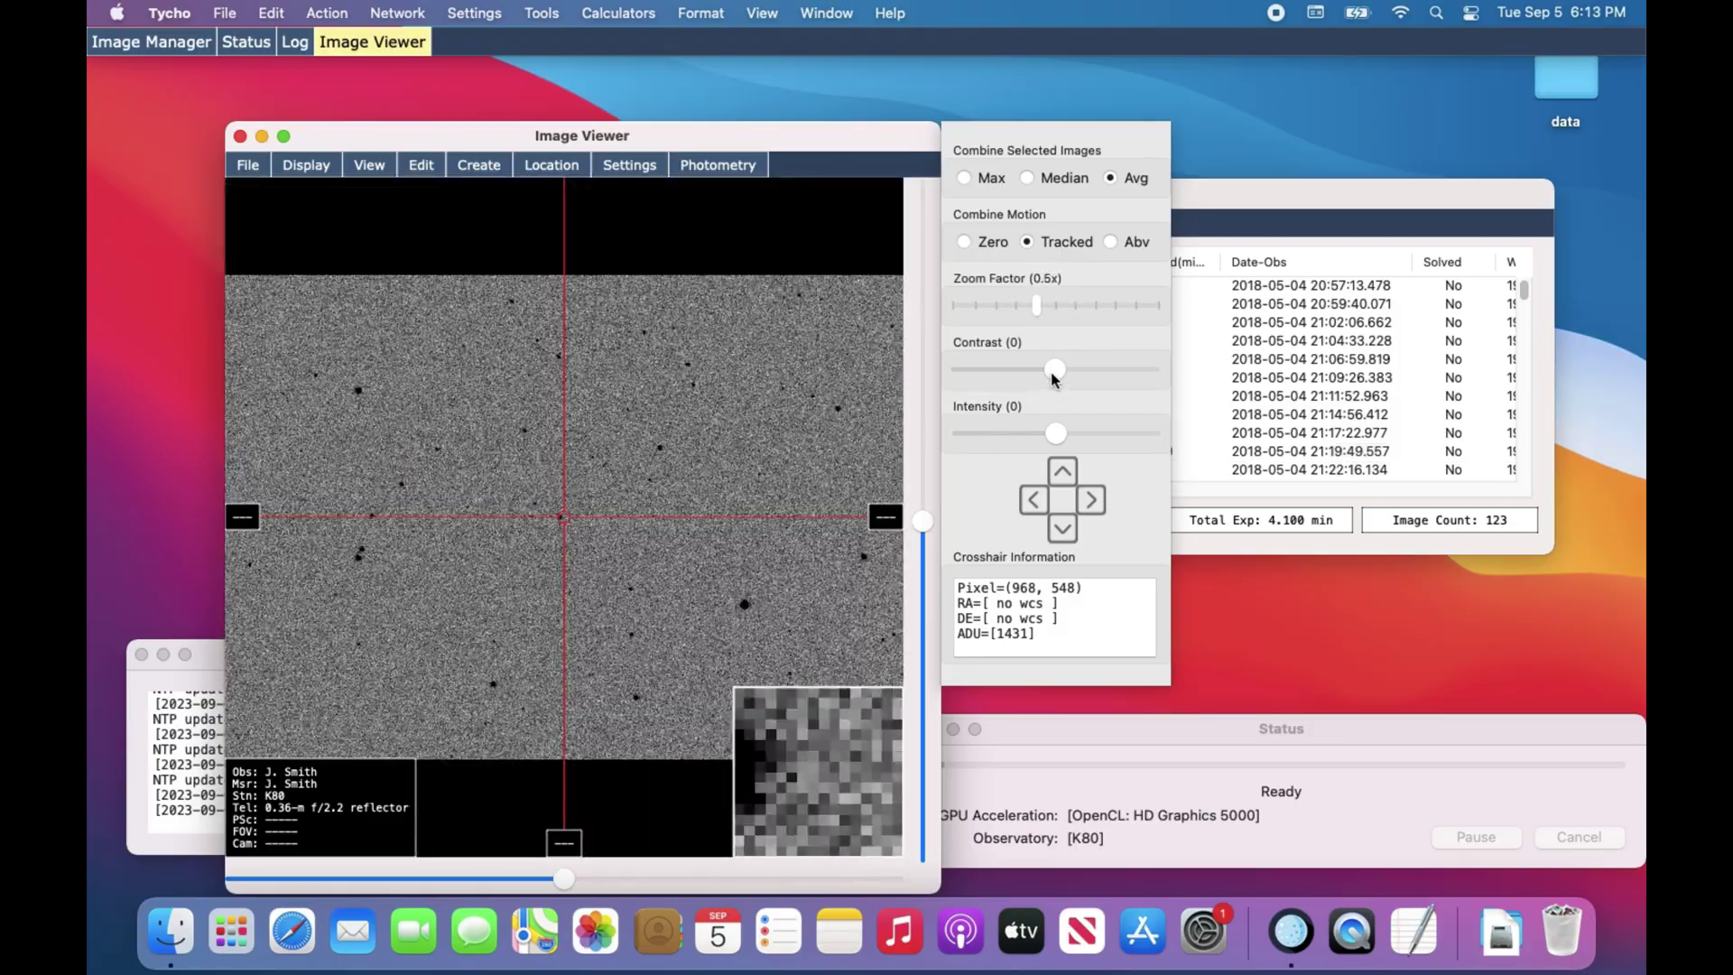
pyautogui.moveTo(1053, 372); pyautogui.dragTo(1023, 370)
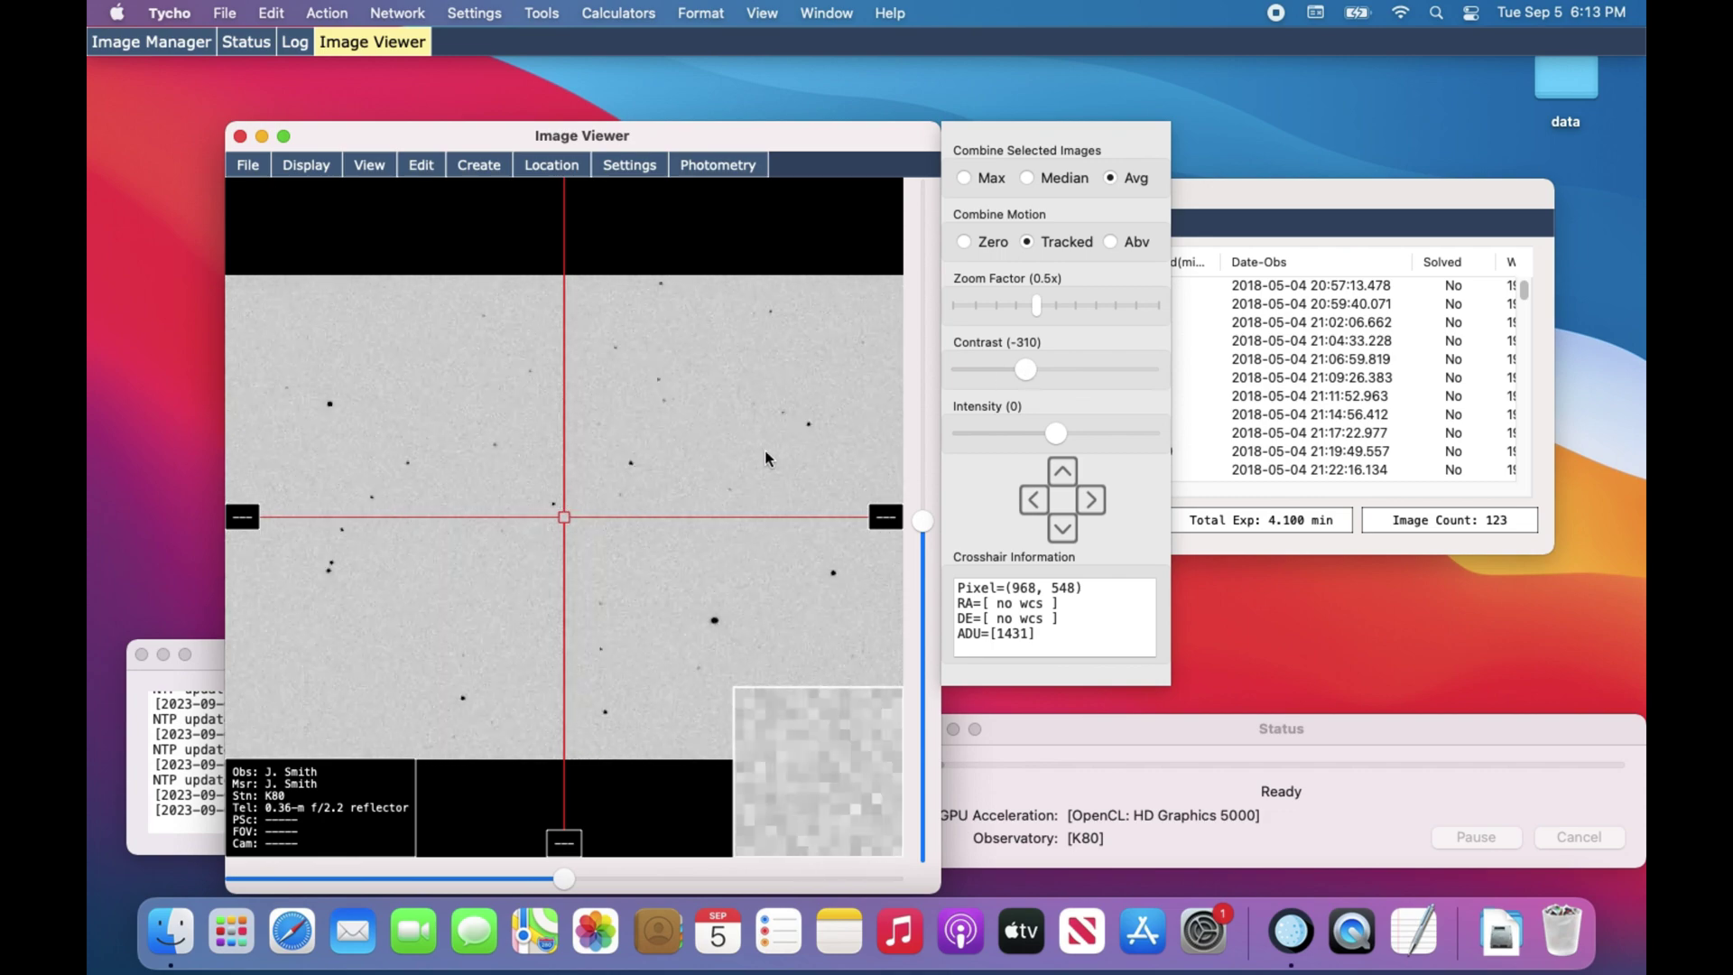
pyautogui.click(1297, 372)
pyautogui.click(1297, 372)
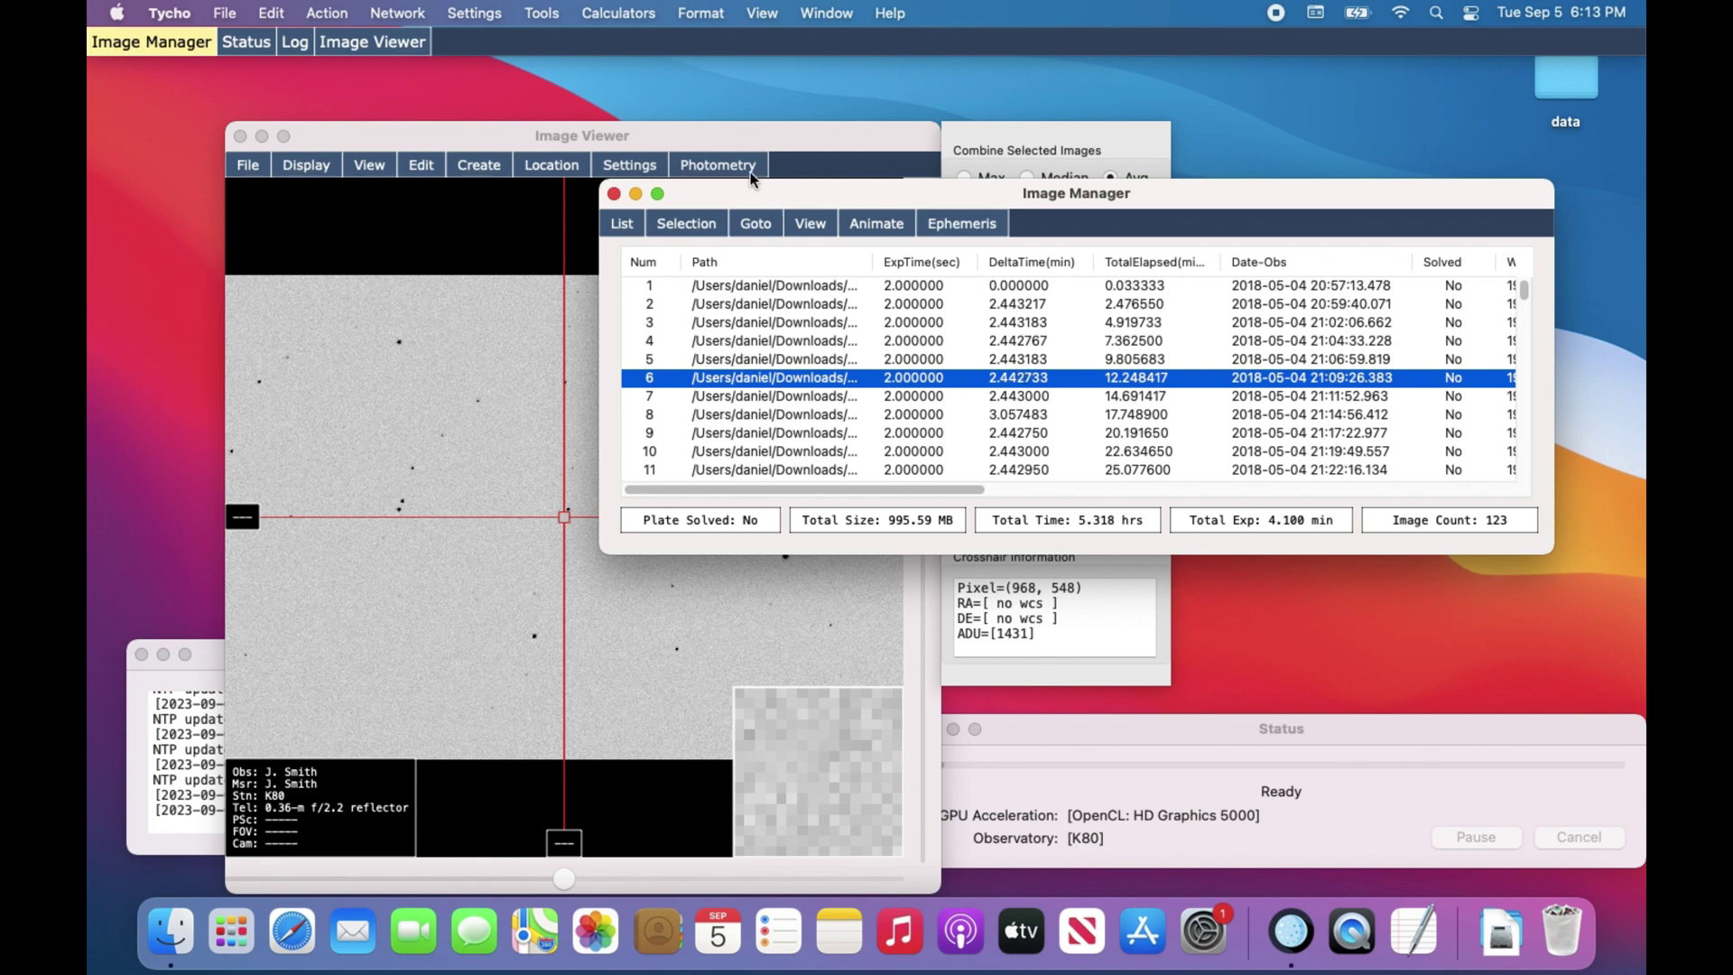
# Run Align Images on all frames with Bicubic interpolation, Auto downsample and Normal mode
pyautogui.click(335, 5)
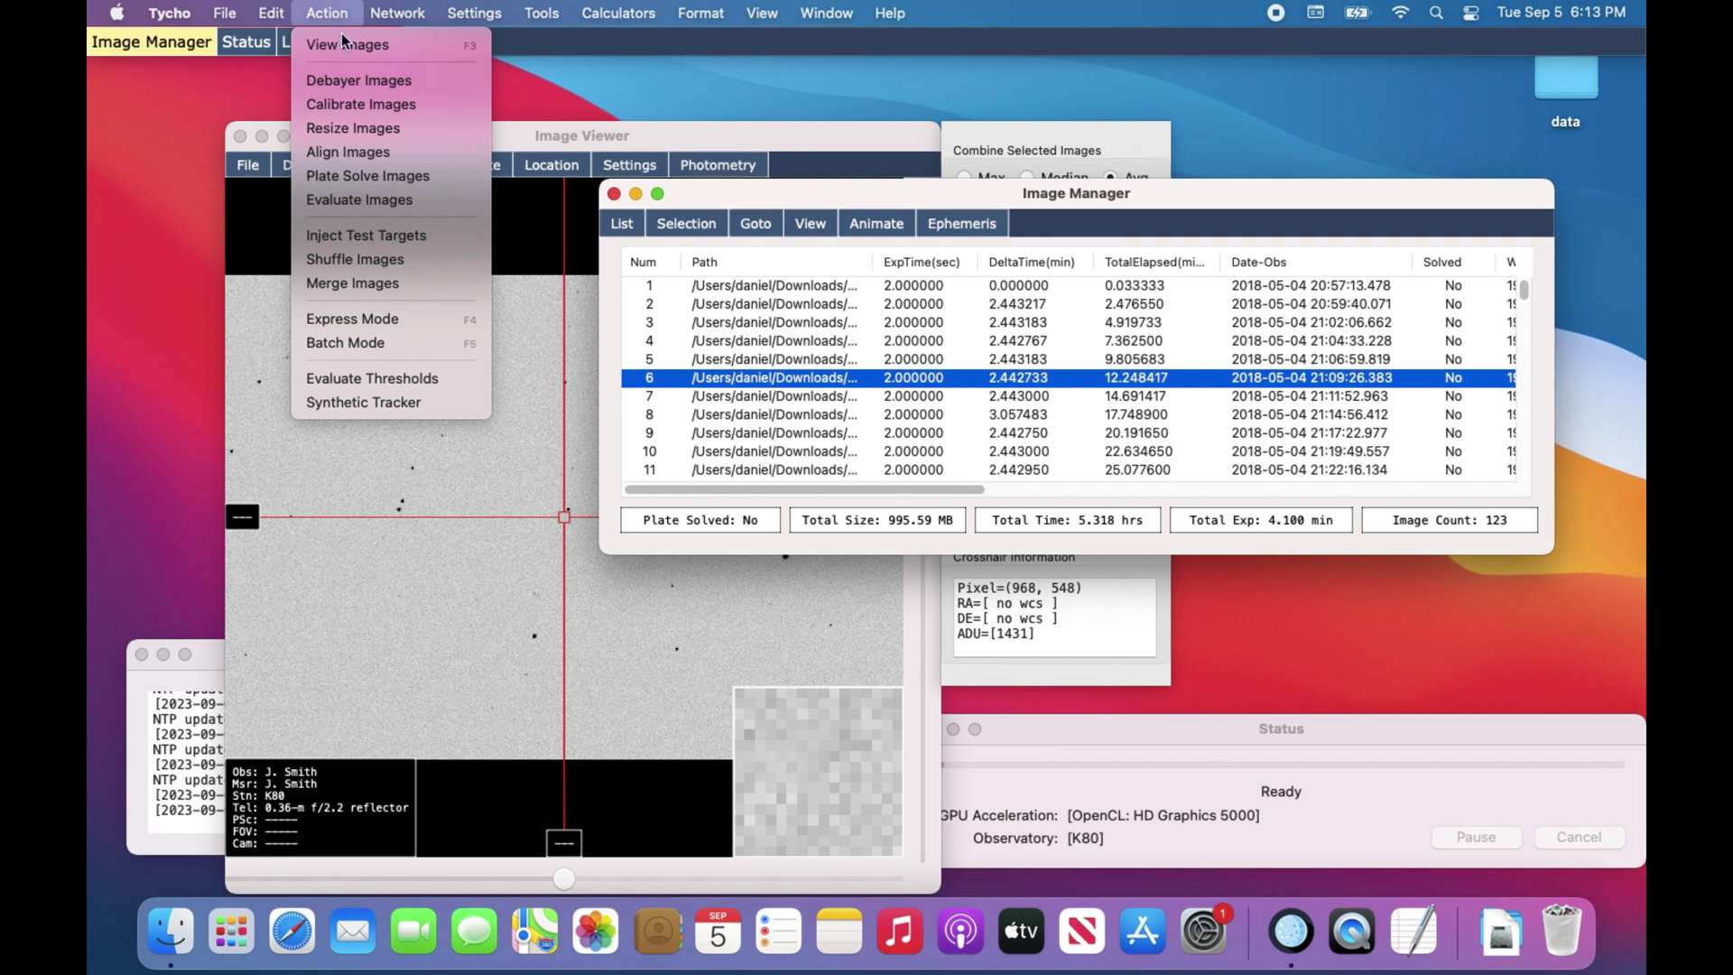
pyautogui.click(399, 154)
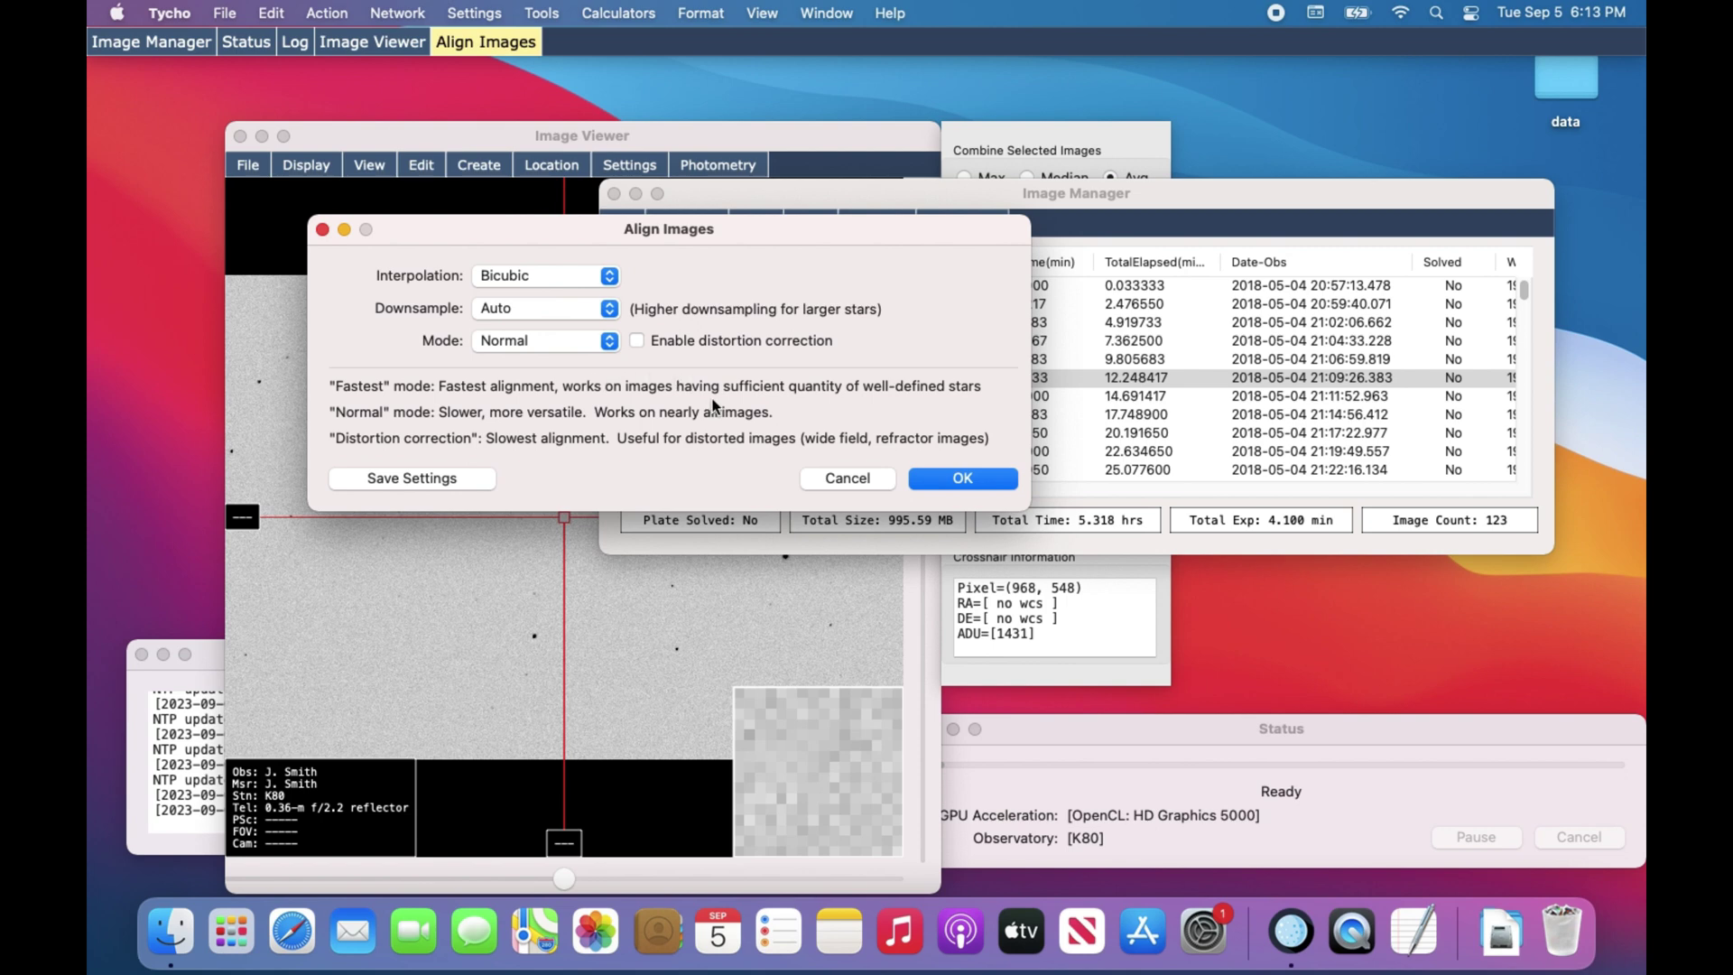
pyautogui.click(935, 480)
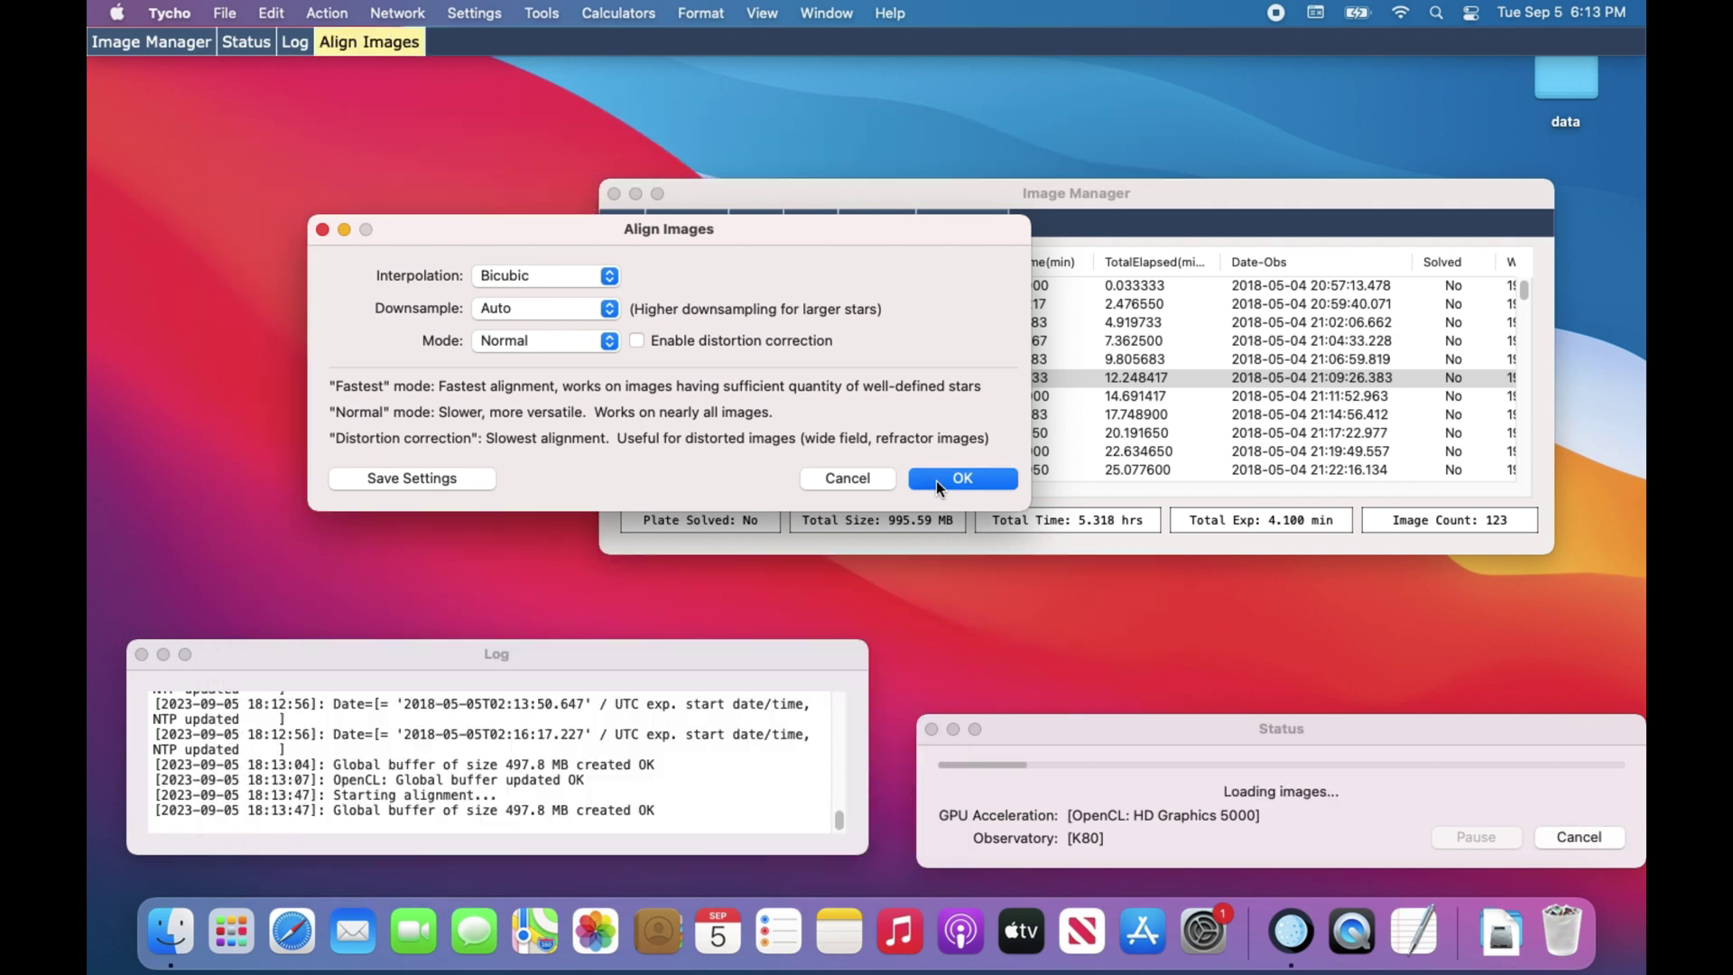
pyautogui.click(1098, 733)
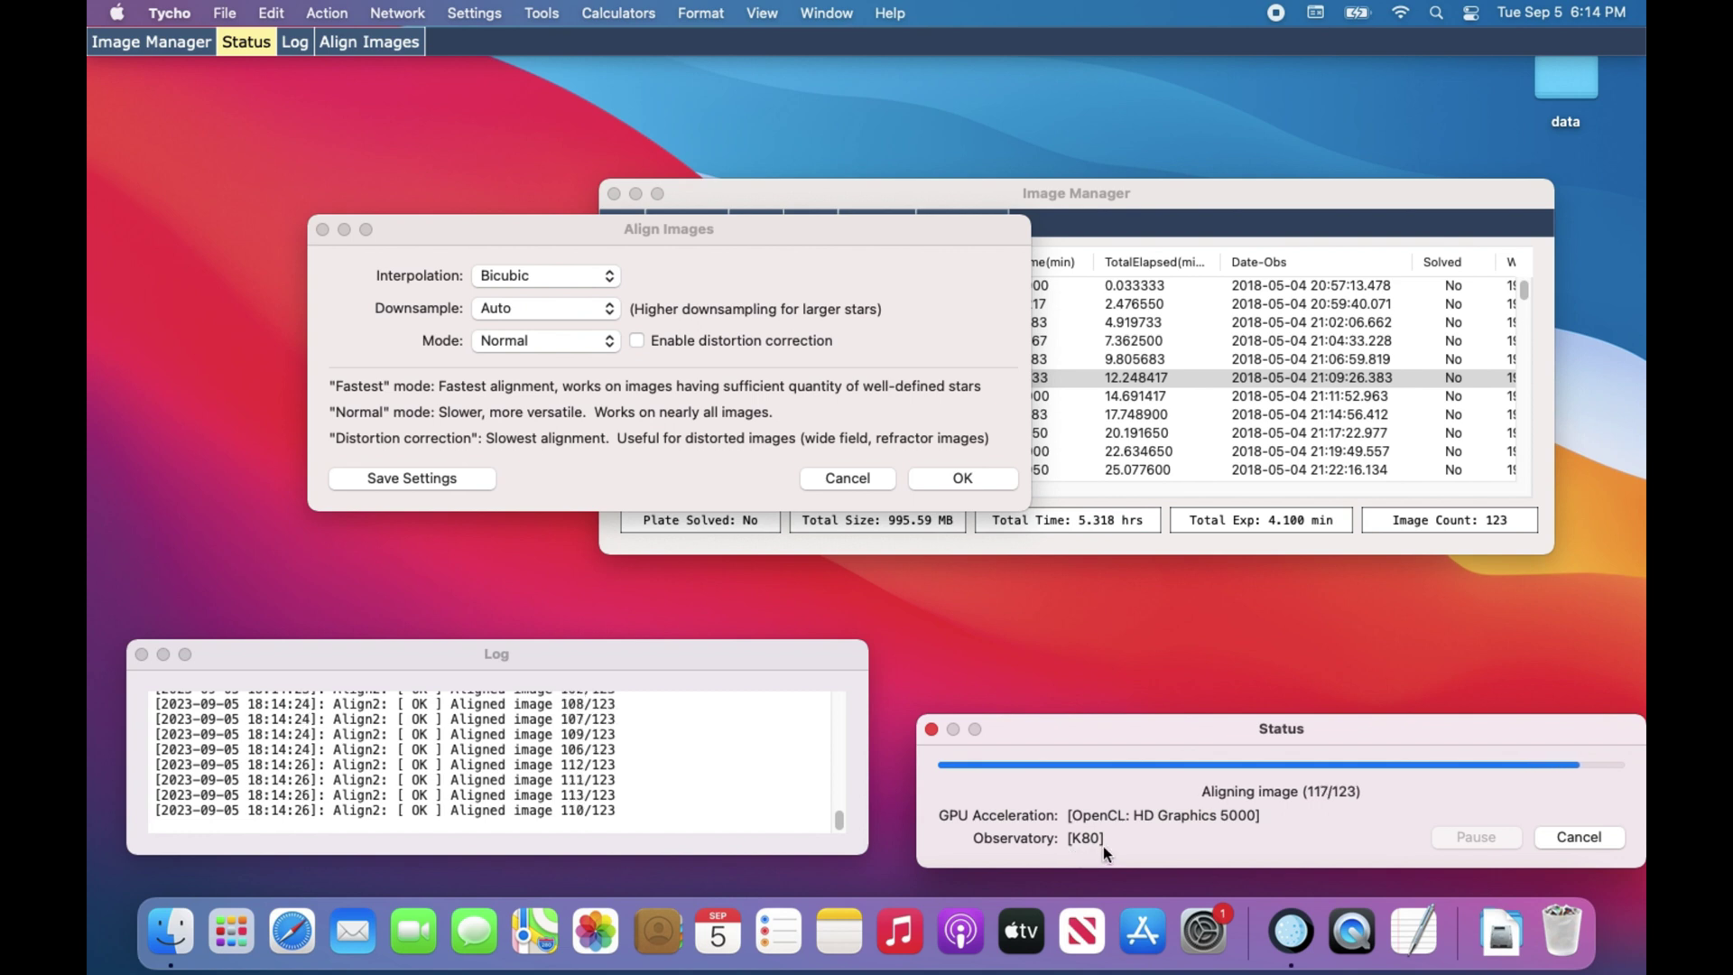
# Verify observatory K80 is active in the Observatory Configuration window, then close it
pyautogui.click(486, 8)
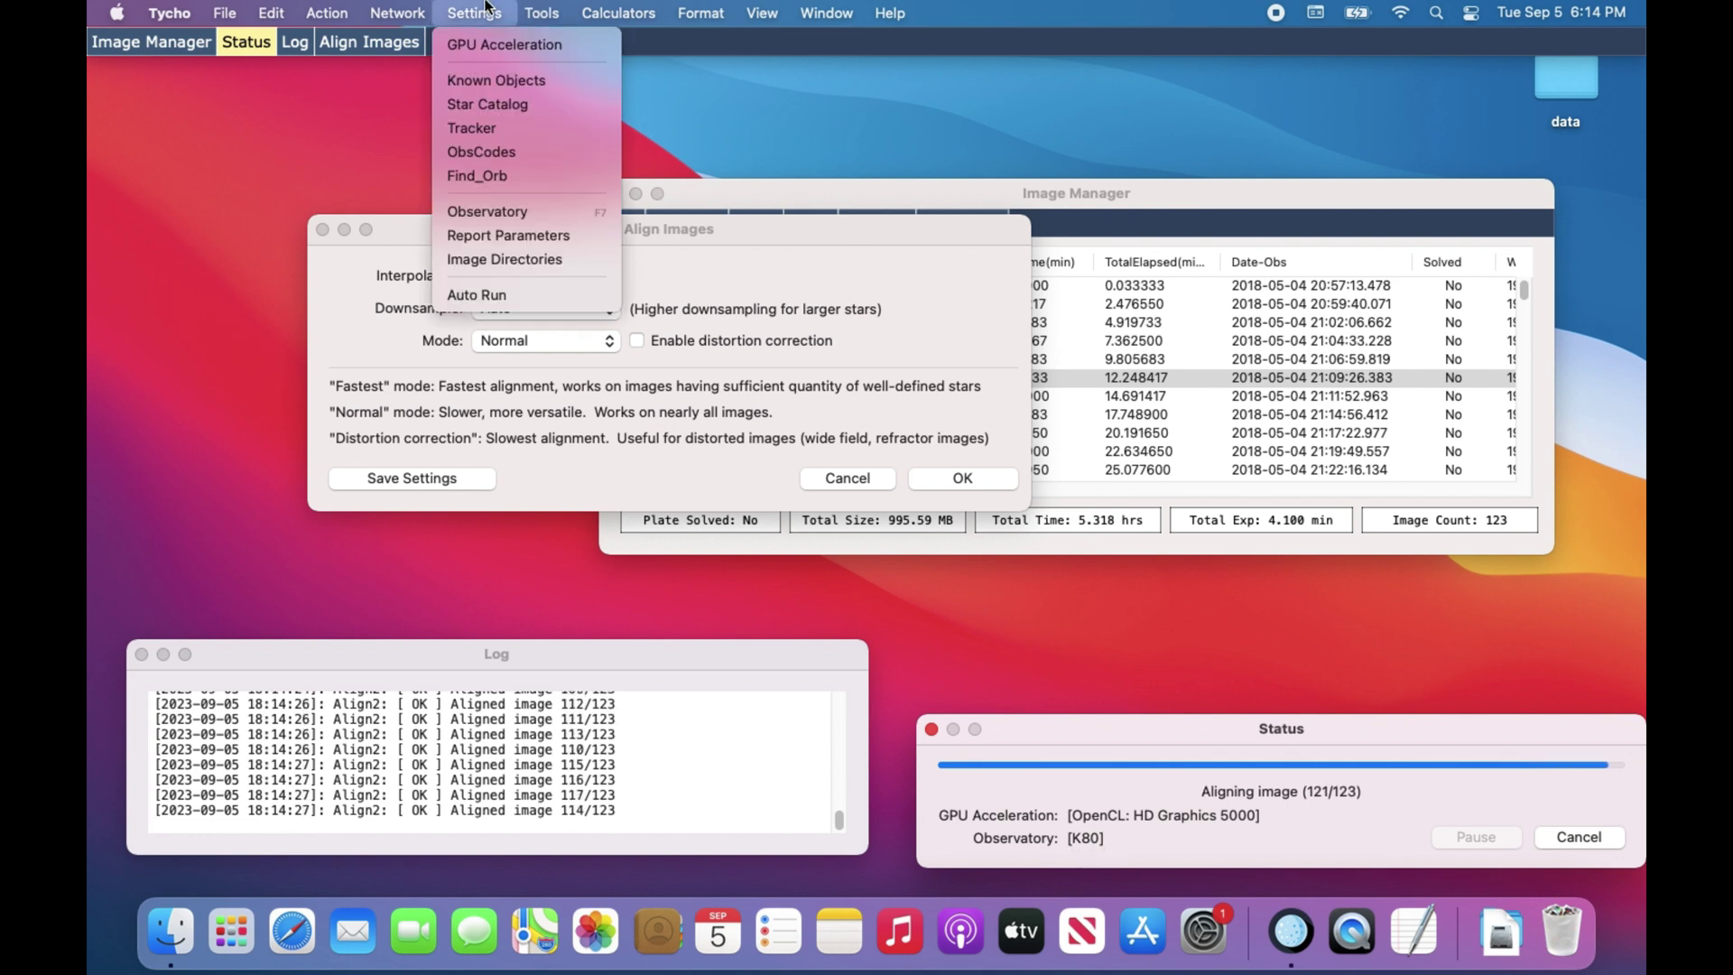
pyautogui.click(547, 210)
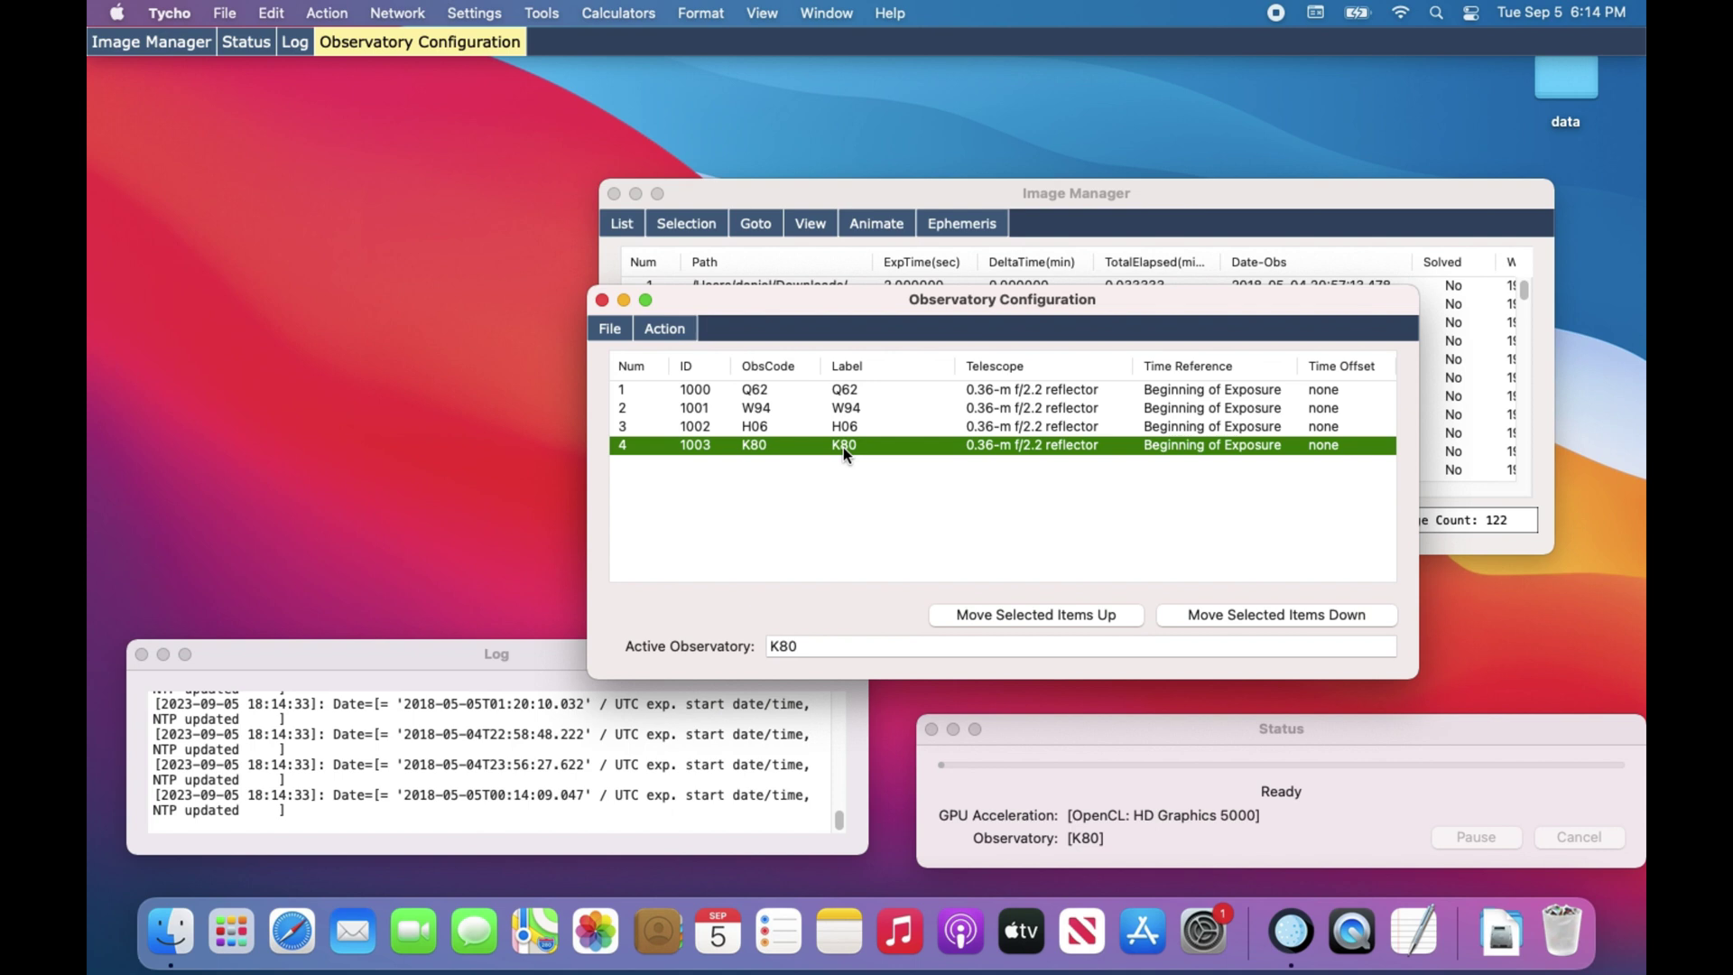
pyautogui.click(602, 300)
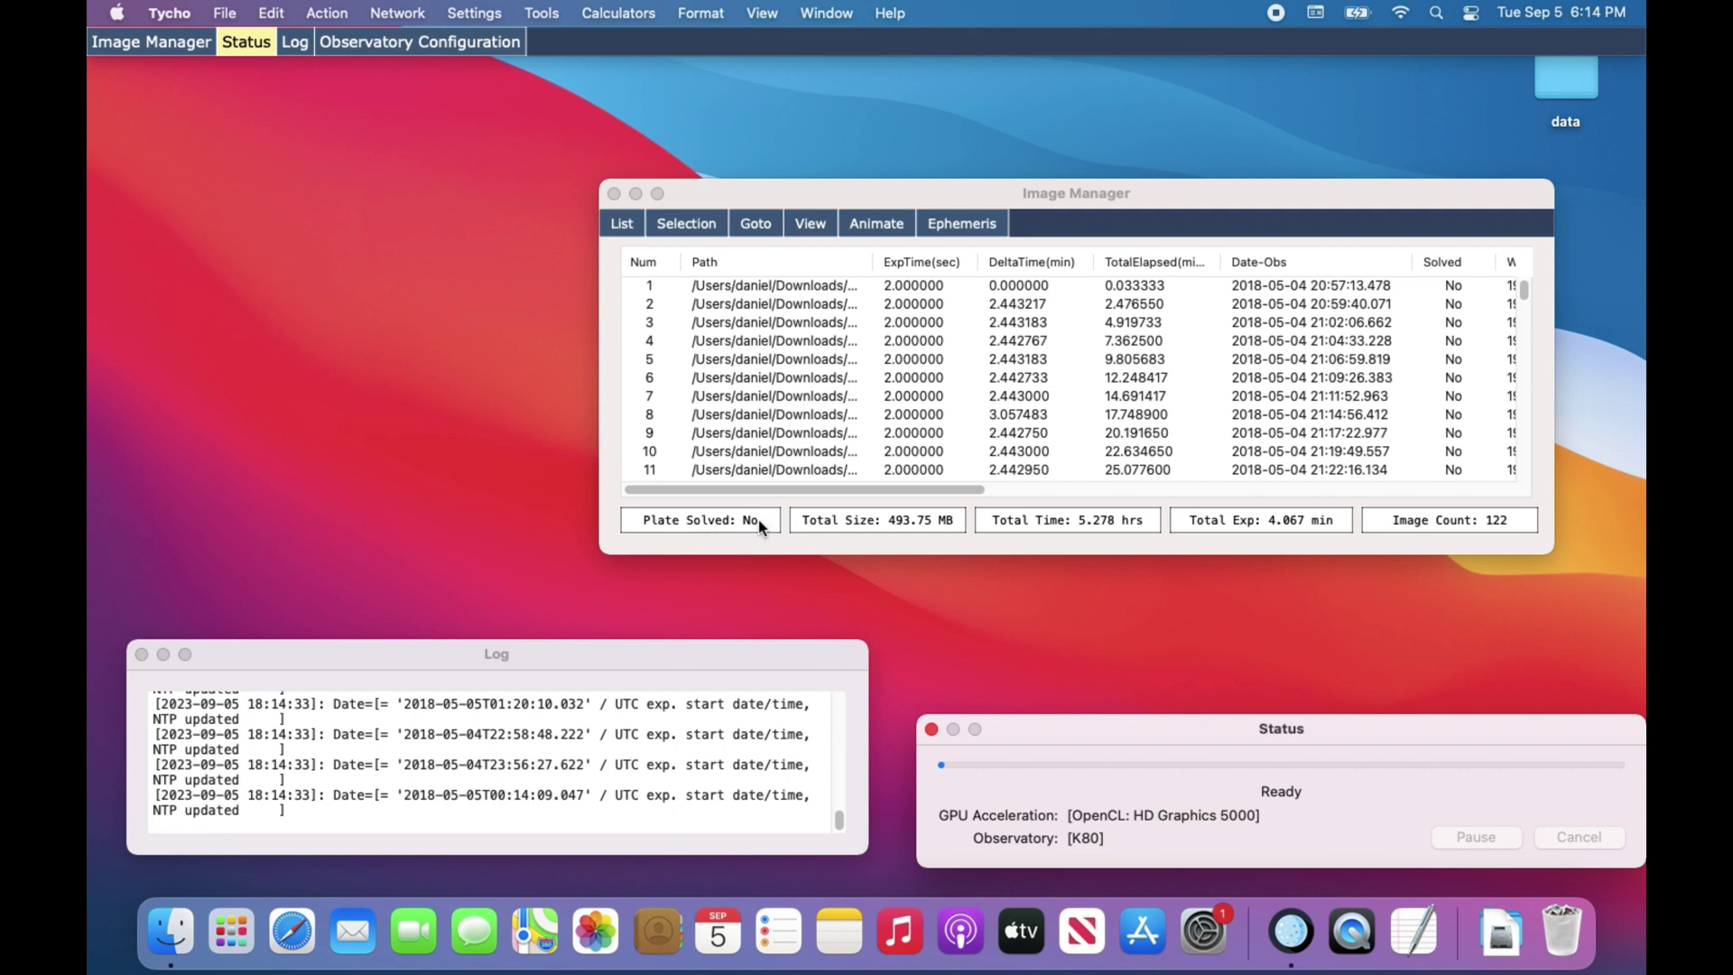
pyautogui.click(325, 13)
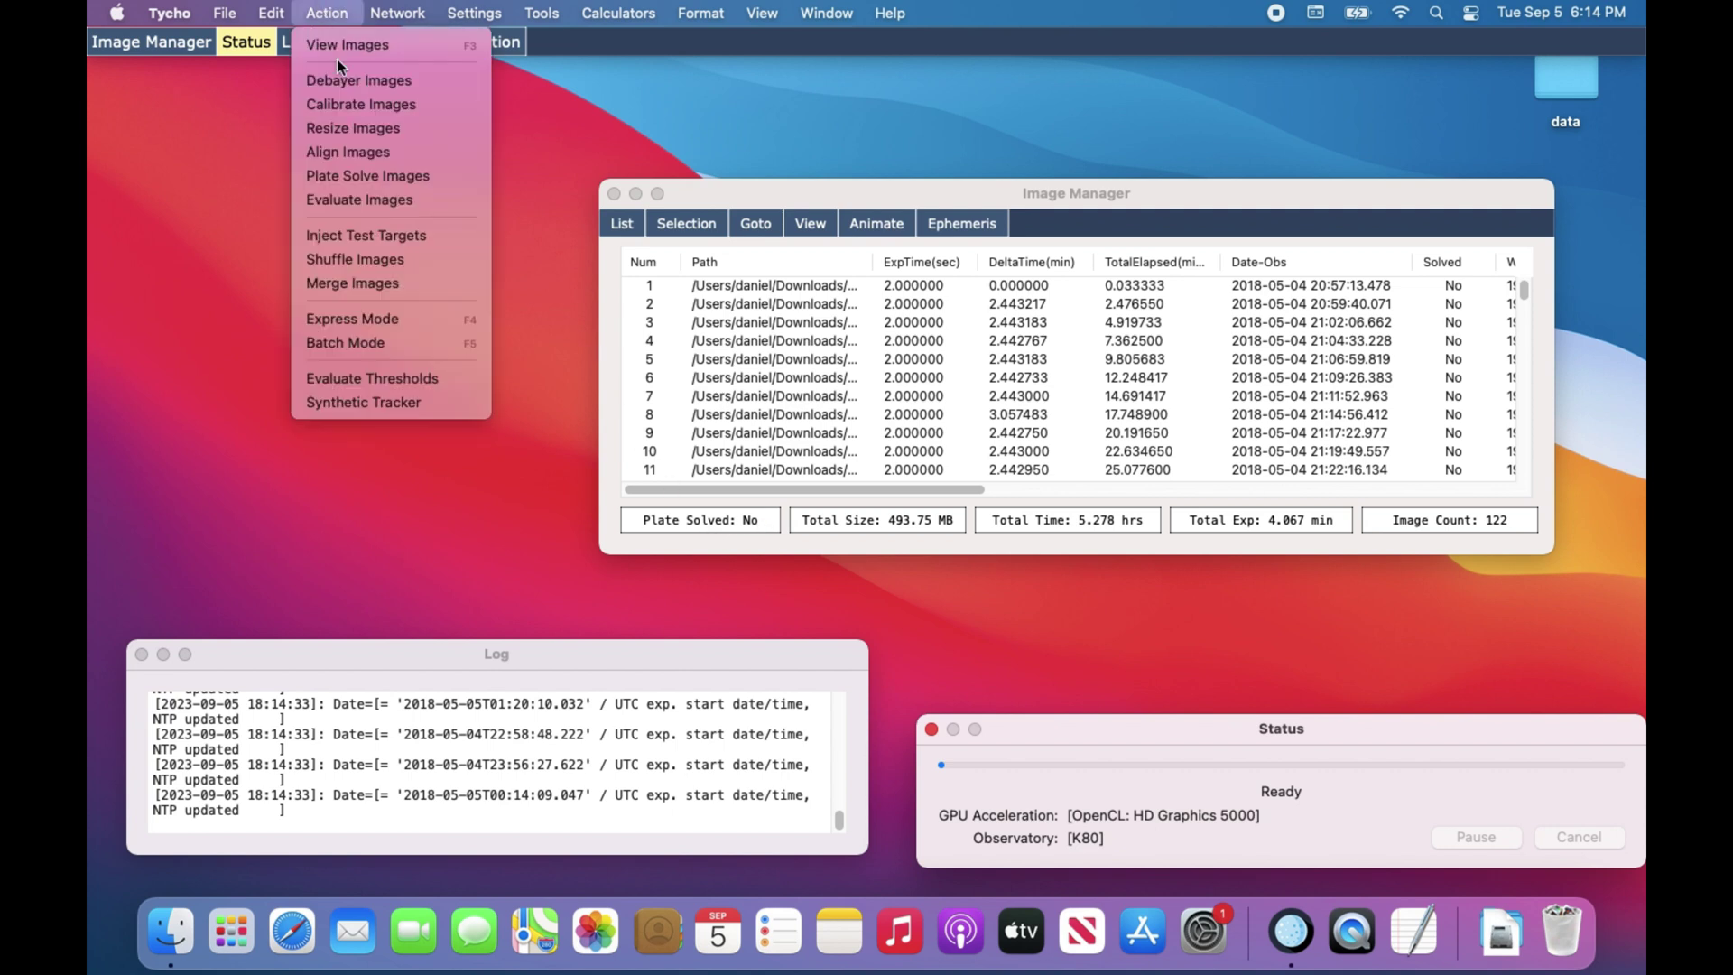
# Plate-solve the frames with default solver settings and confirm Plate Solved: Yes in Image Manager
pyautogui.click(379, 174)
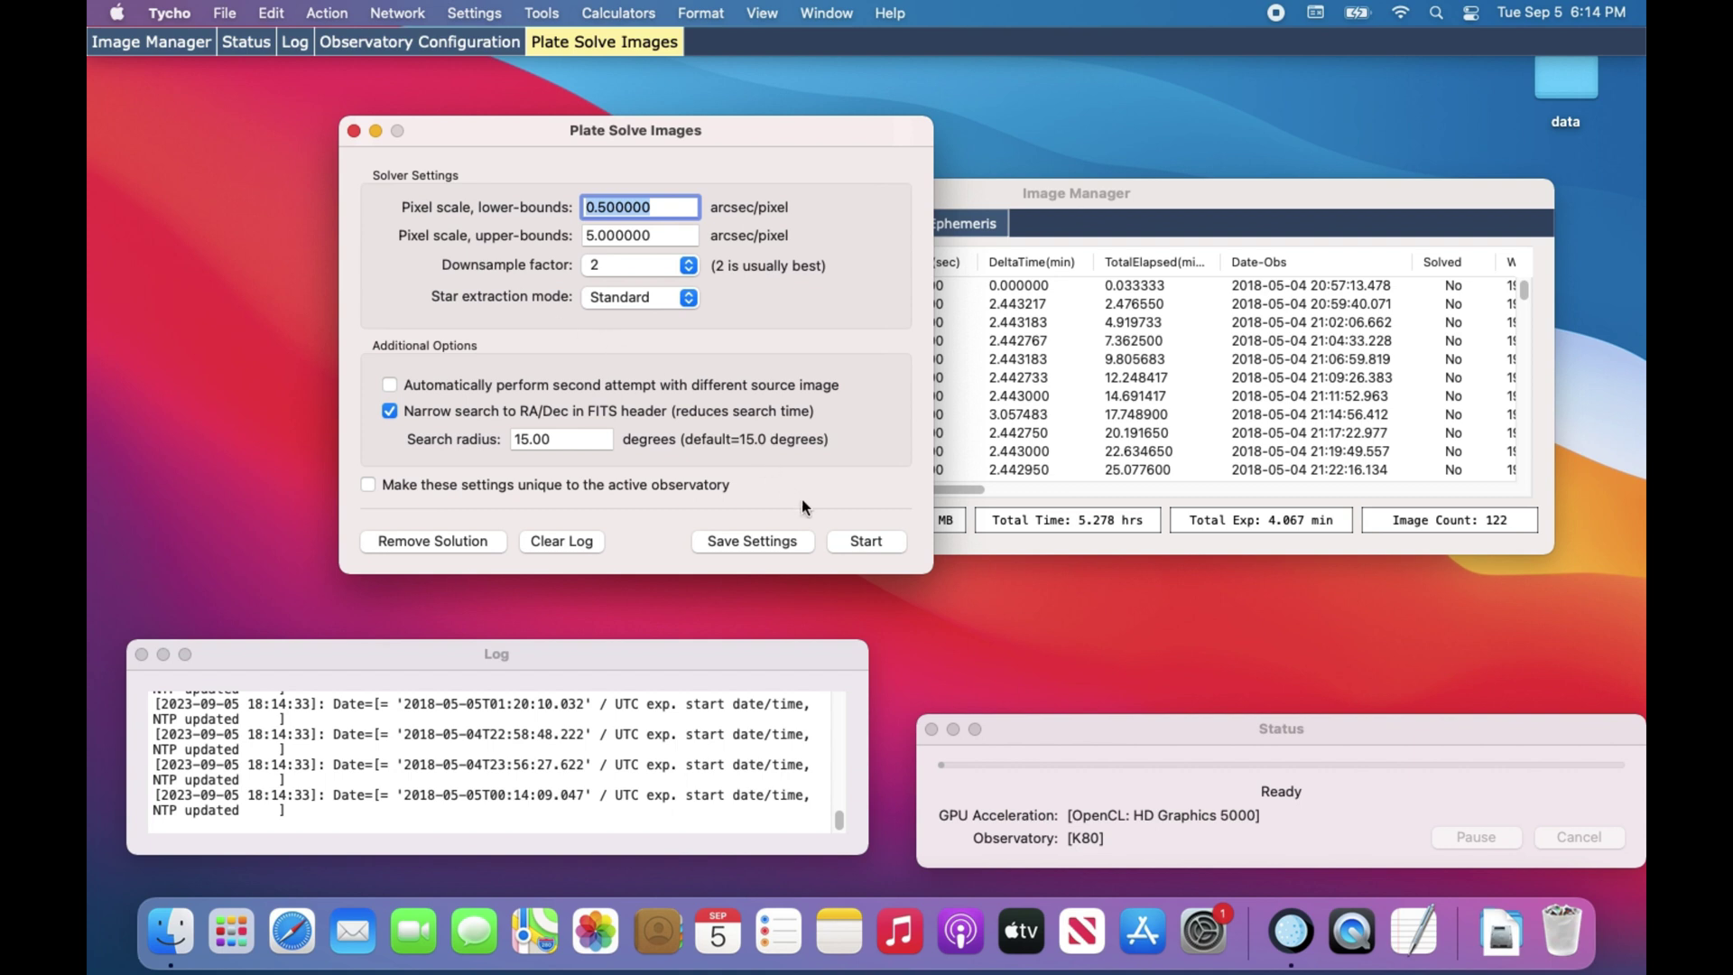
pyautogui.click(856, 545)
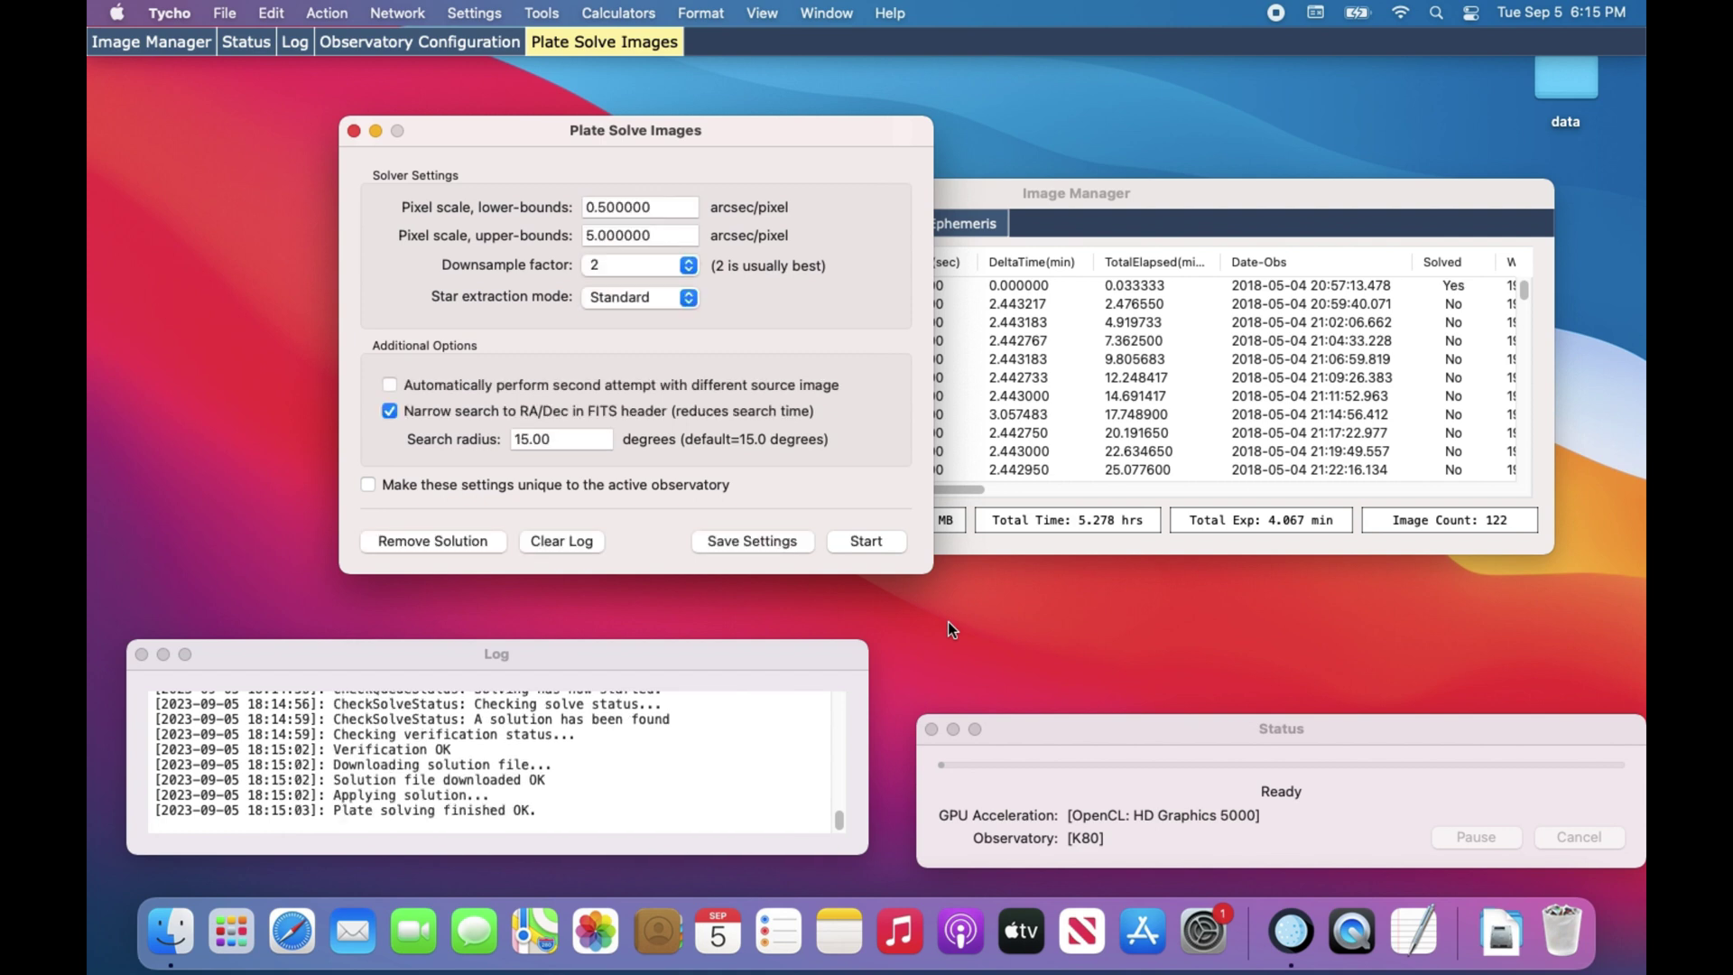
pyautogui.click(989, 533)
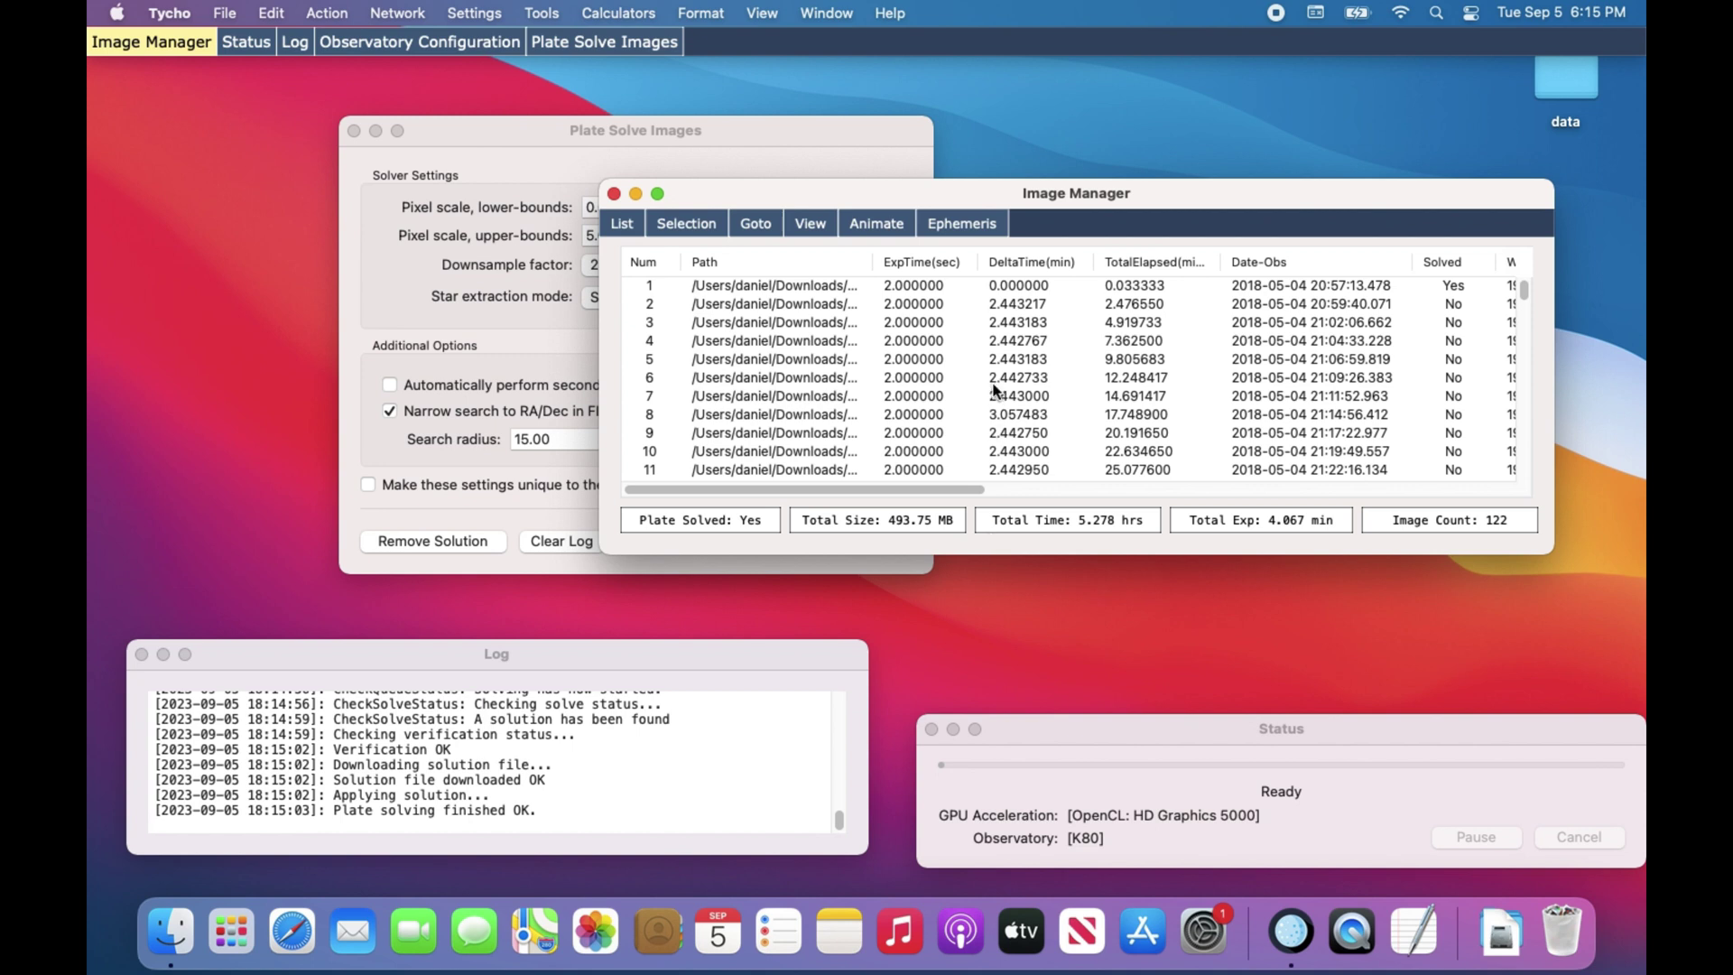
# Query JPL Horizons by asteroid number 1627 and attach the ephemeris to the image dataset
pyautogui.click(973, 230)
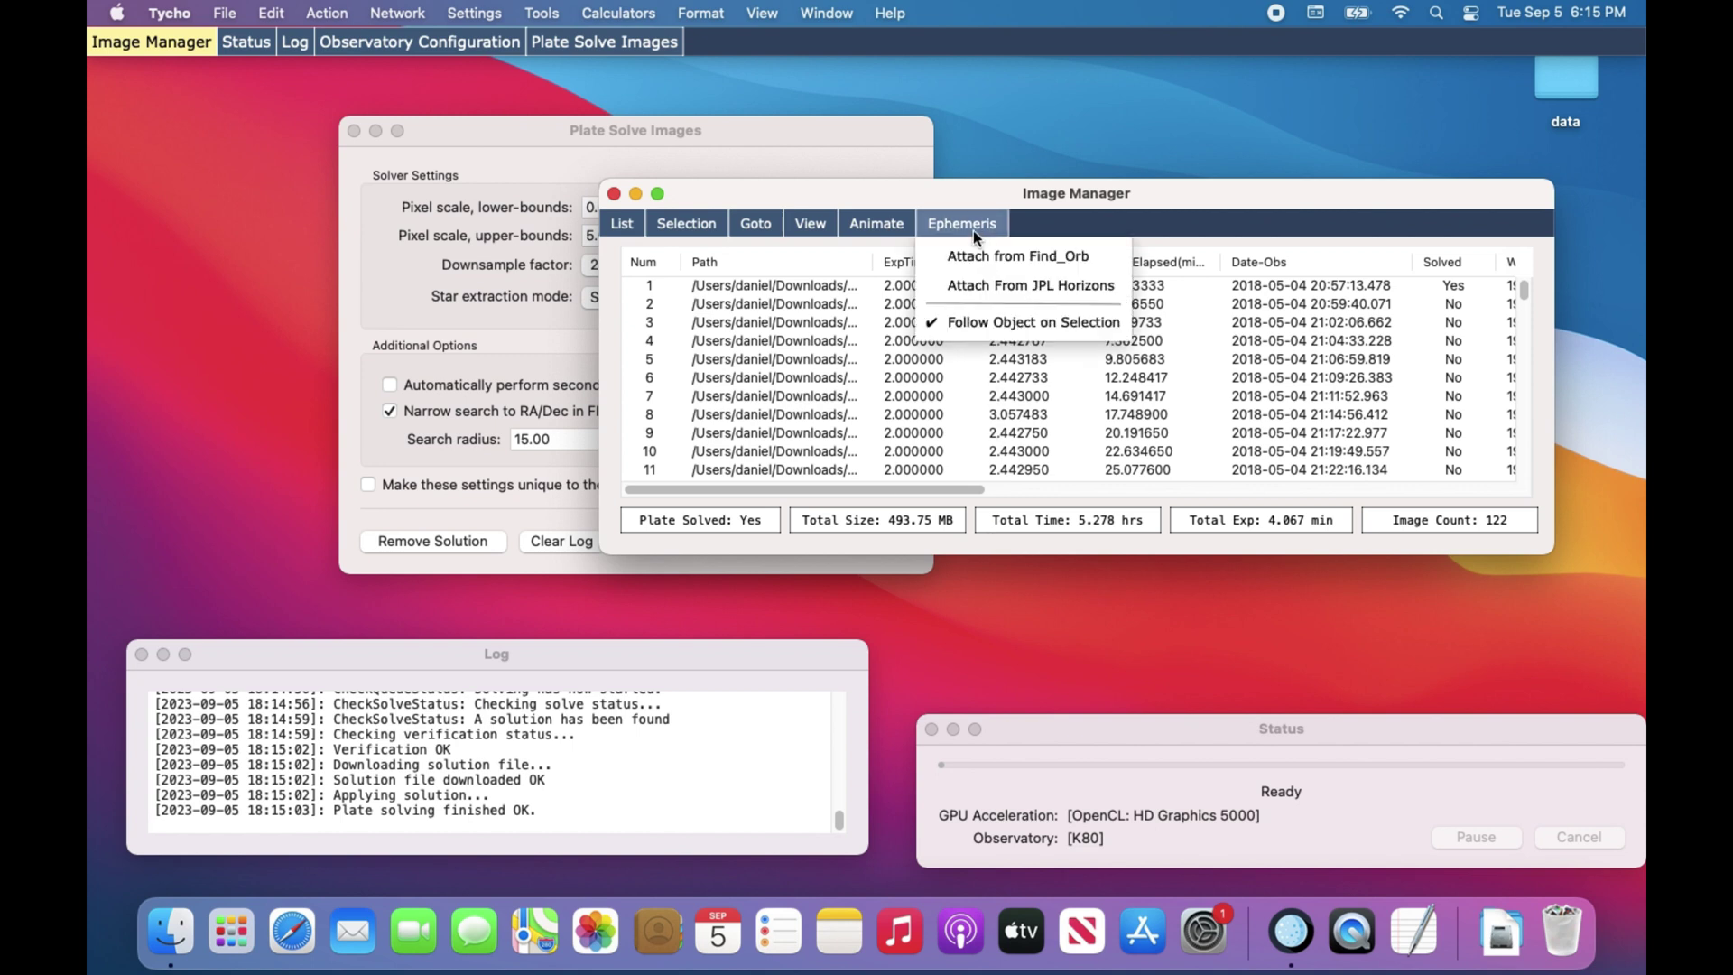
pyautogui.click(982, 287)
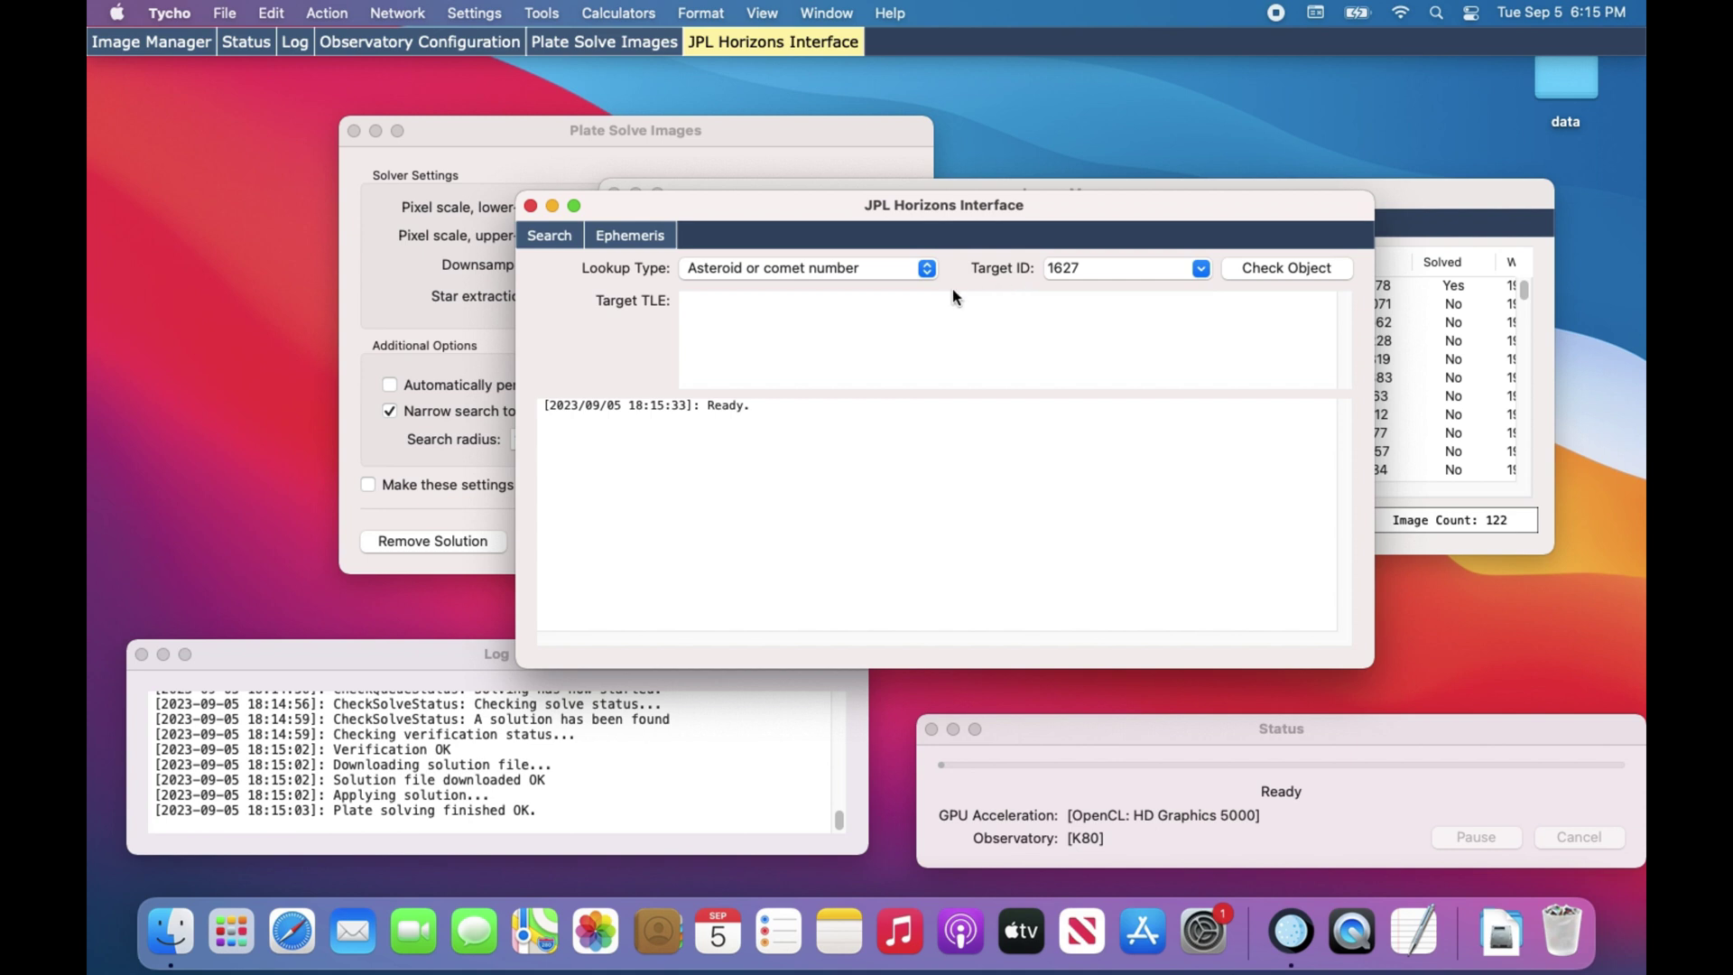
pyautogui.click(880, 268)
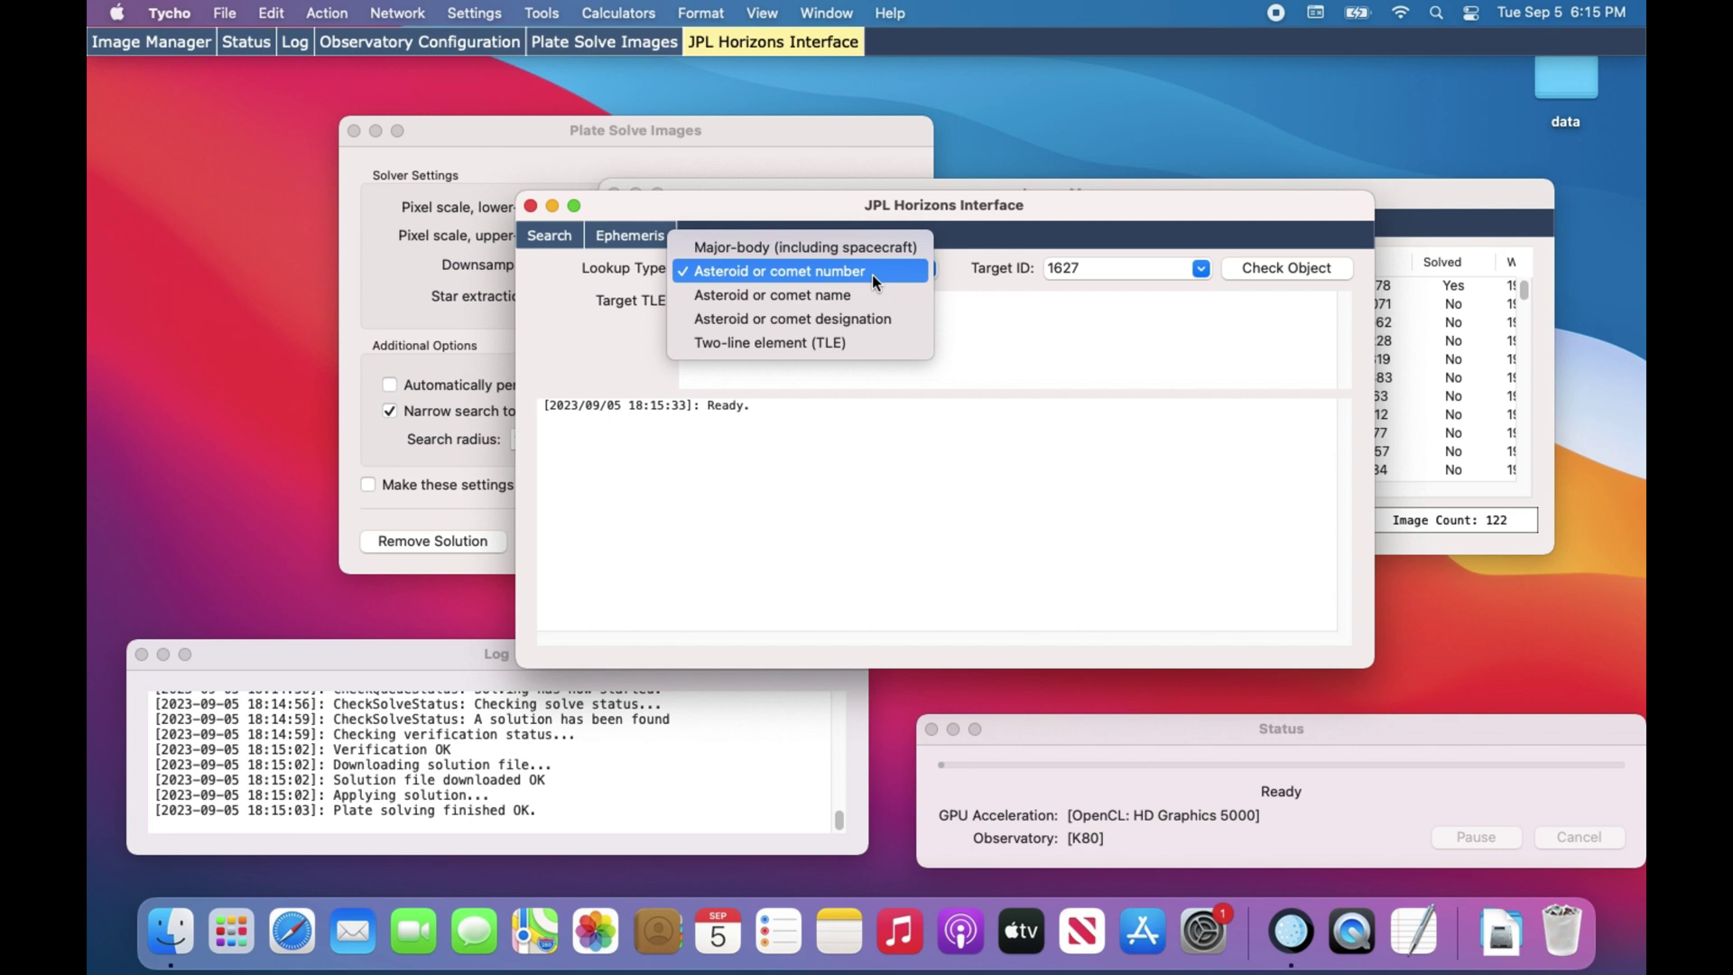
pyautogui.click(728, 231)
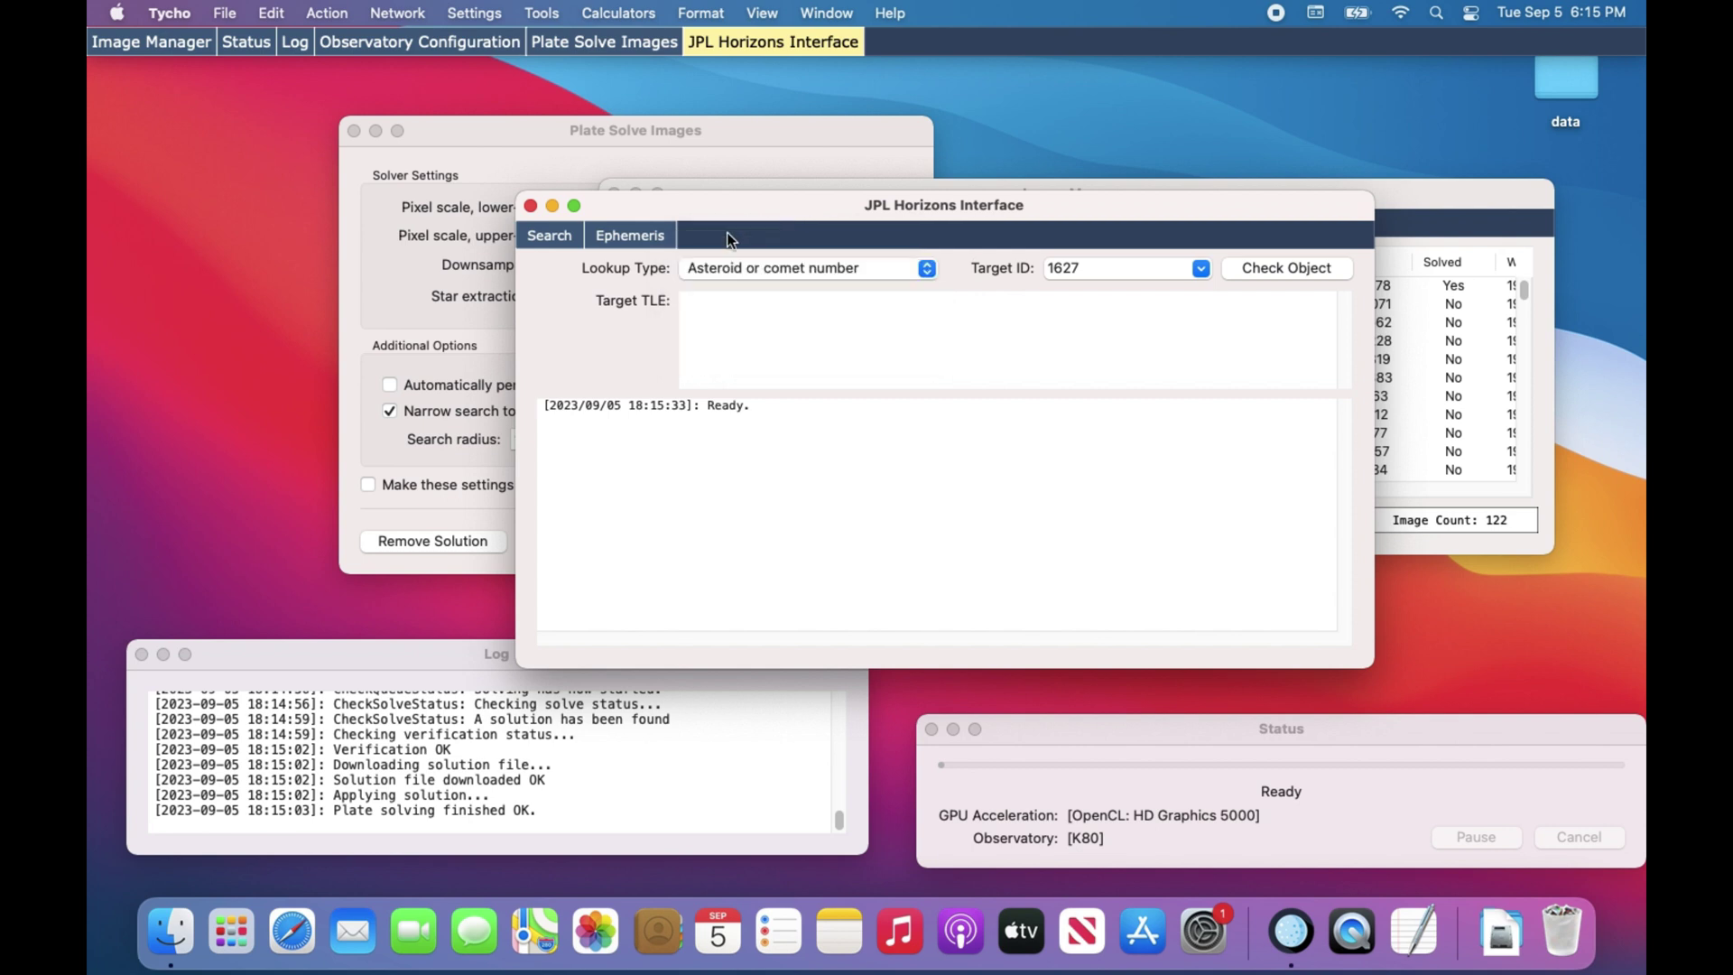
pyautogui.click(630, 235)
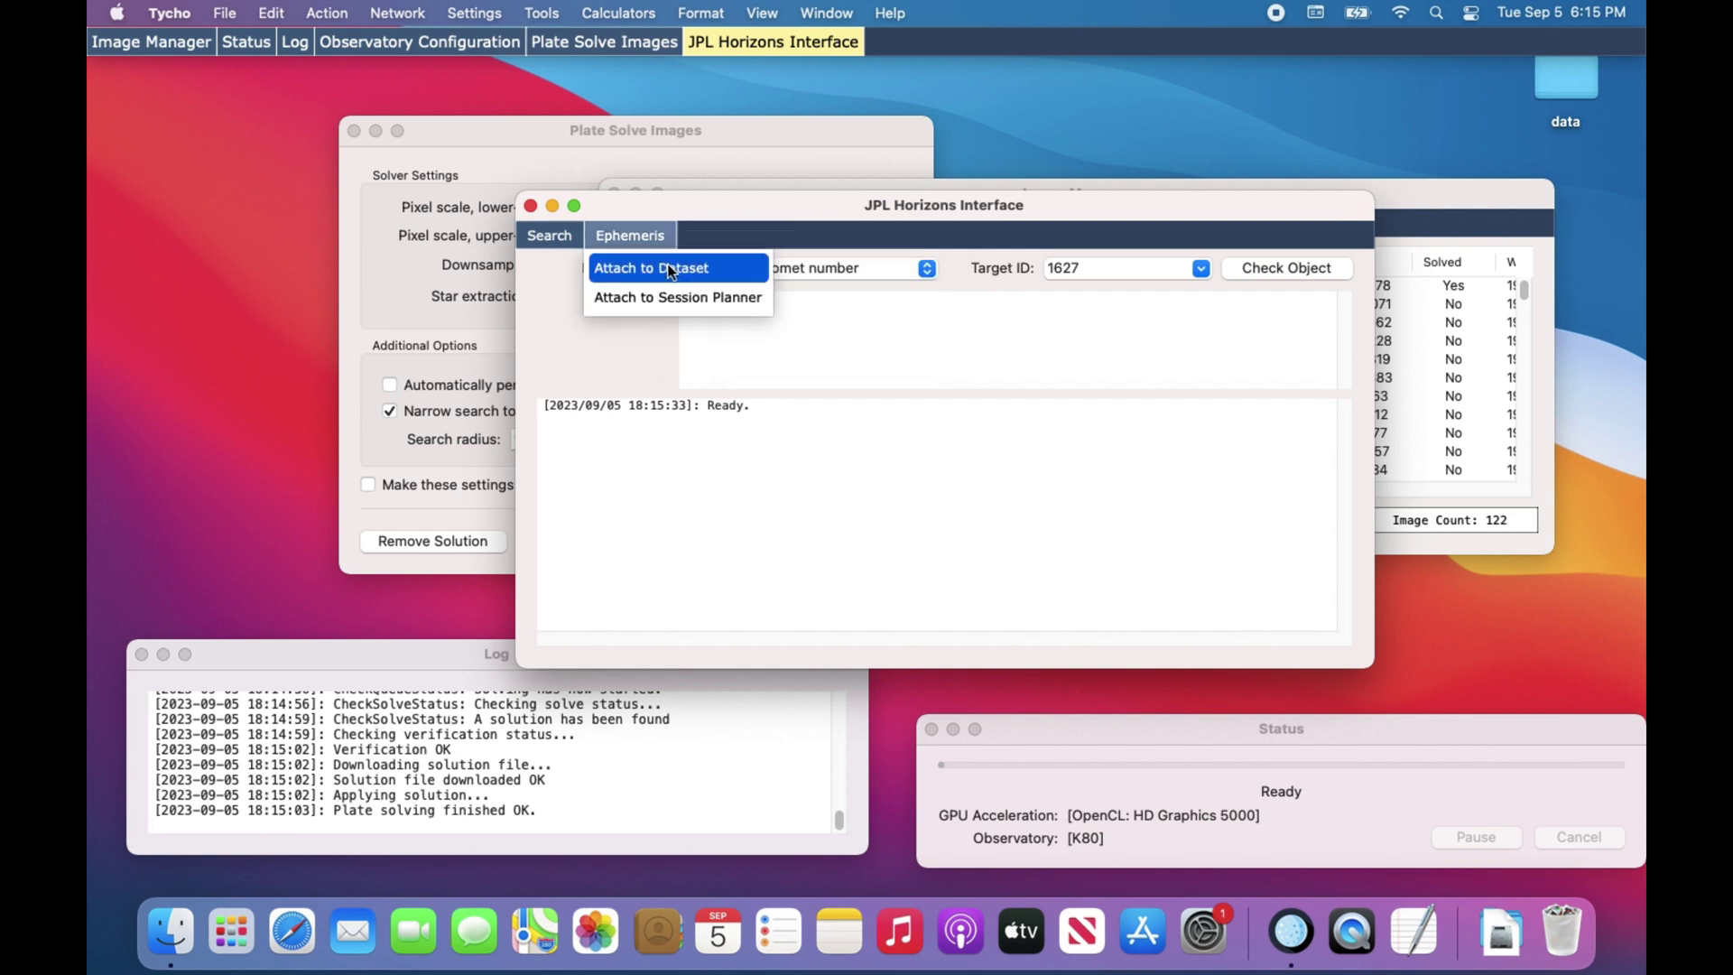
pyautogui.click(691, 273)
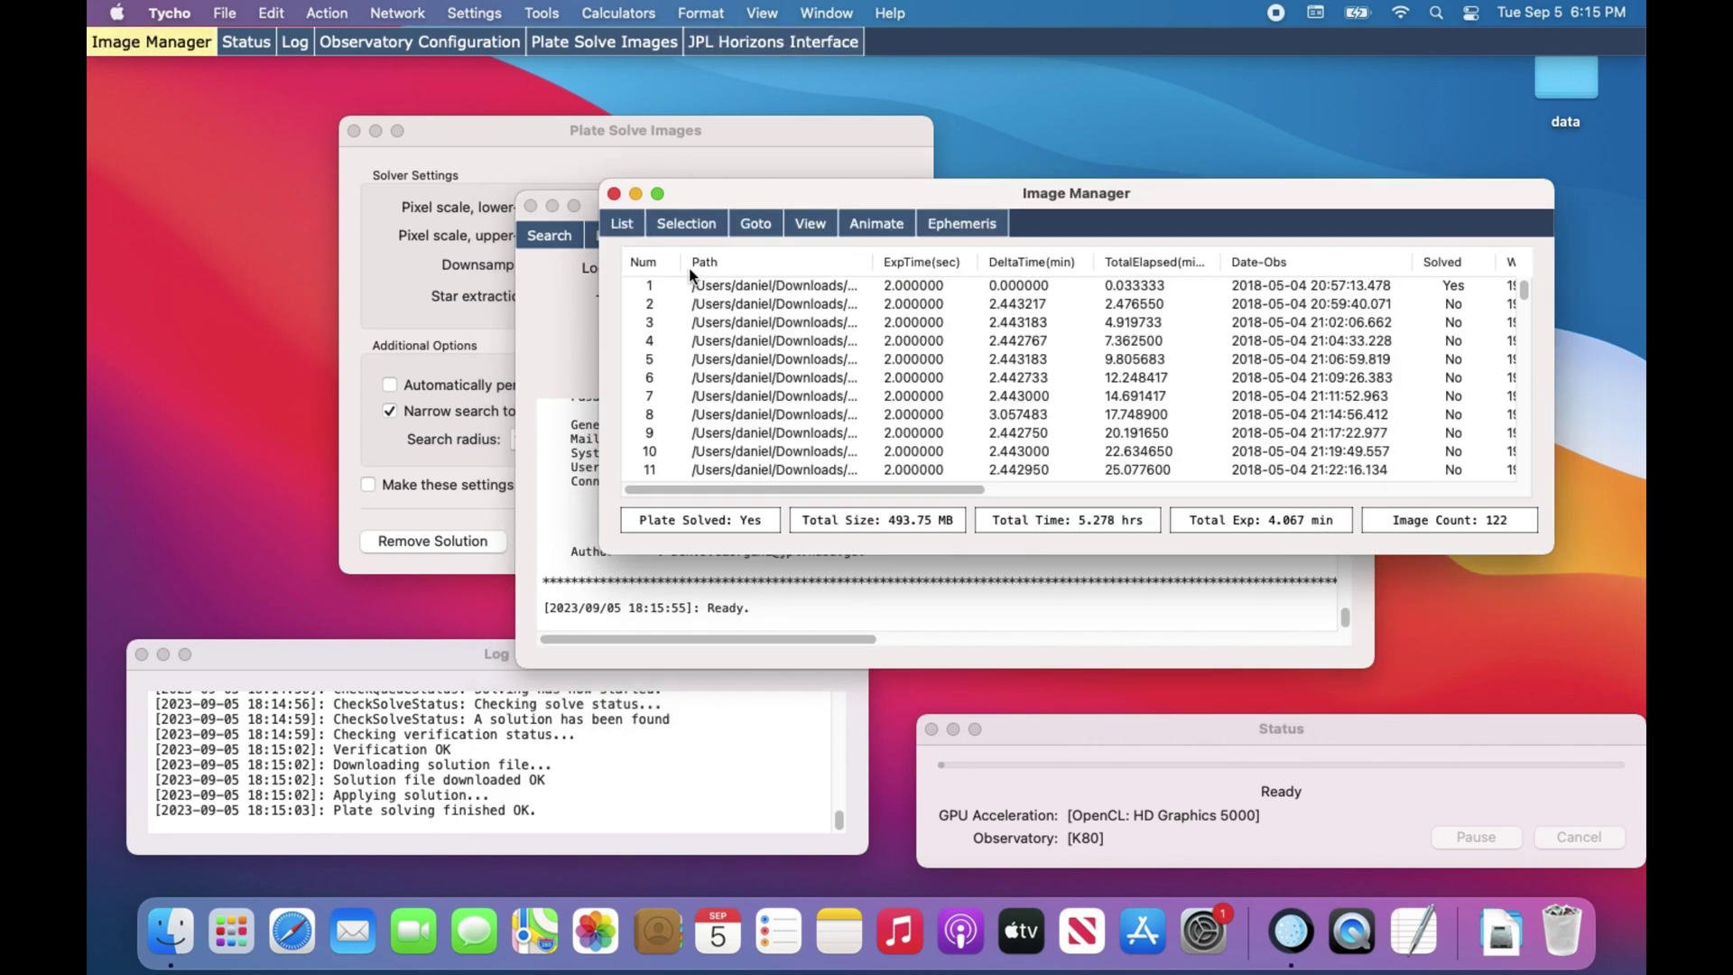
# Scroll the image table to the EPH_ columns and check EPH_IN_FOV reads Yes in later frames
pyautogui.moveTo(826, 490); pyautogui.dragTo(1355, 492)
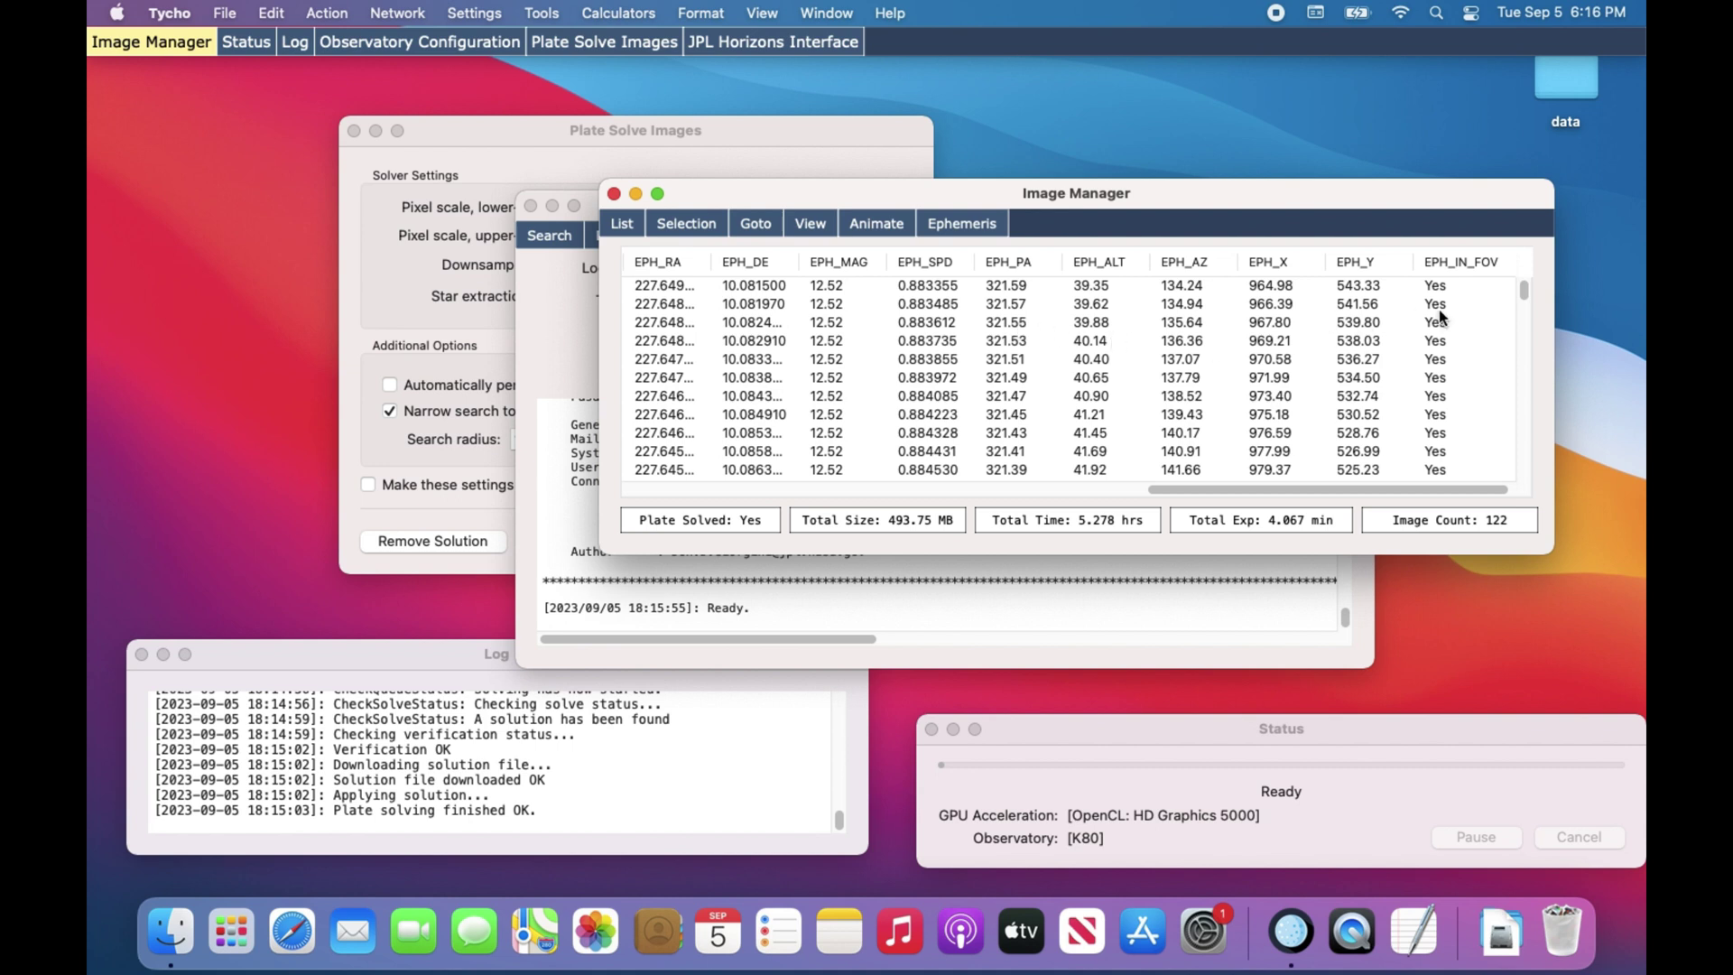
pyautogui.moveTo(1524, 294); pyautogui.dragTo(1523, 431)
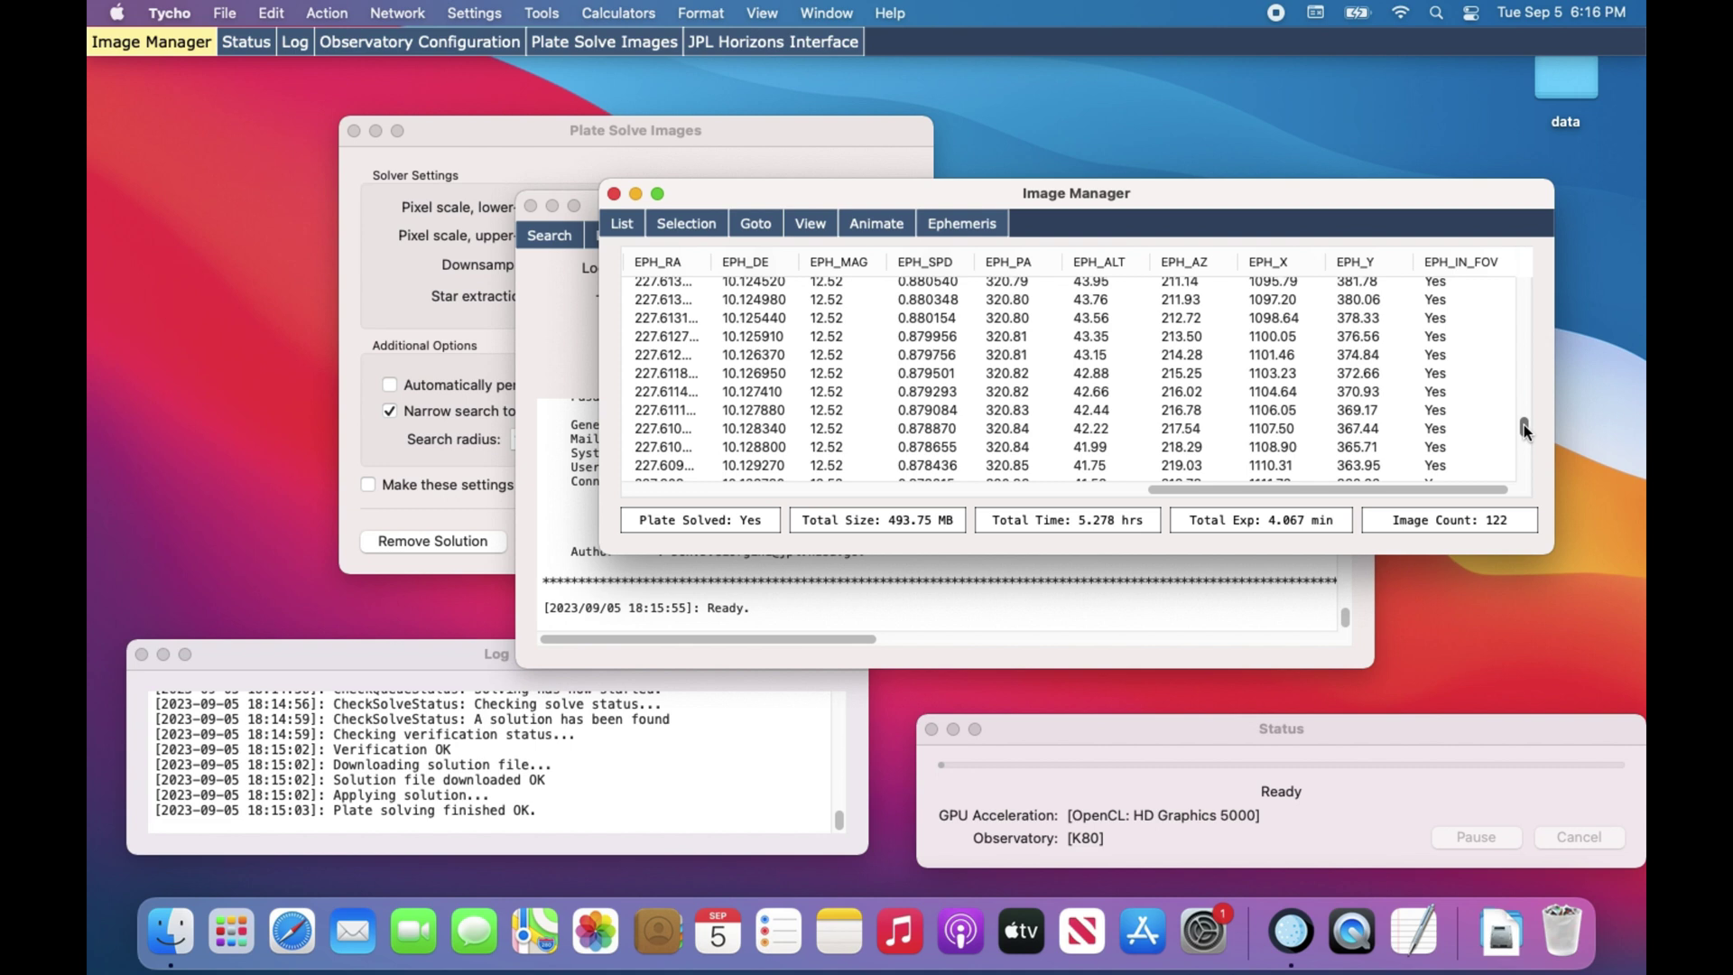
pyautogui.moveTo(1524, 430); pyautogui.dragTo(1525, 451)
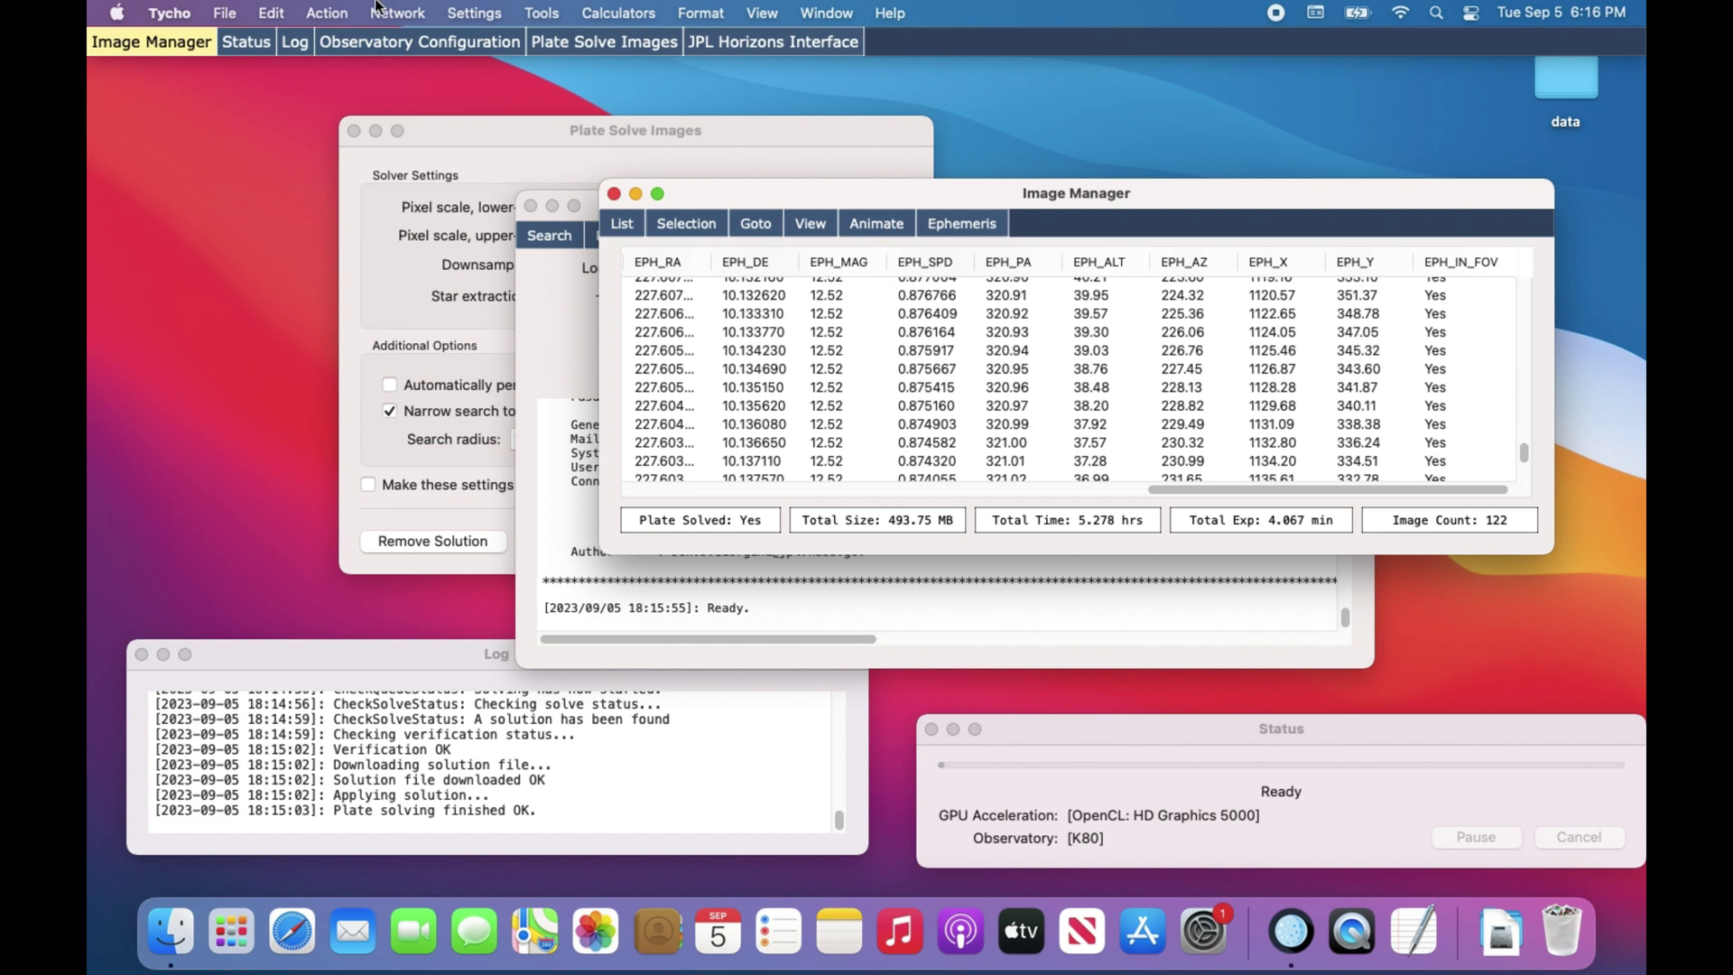
pyautogui.click(348, 10)
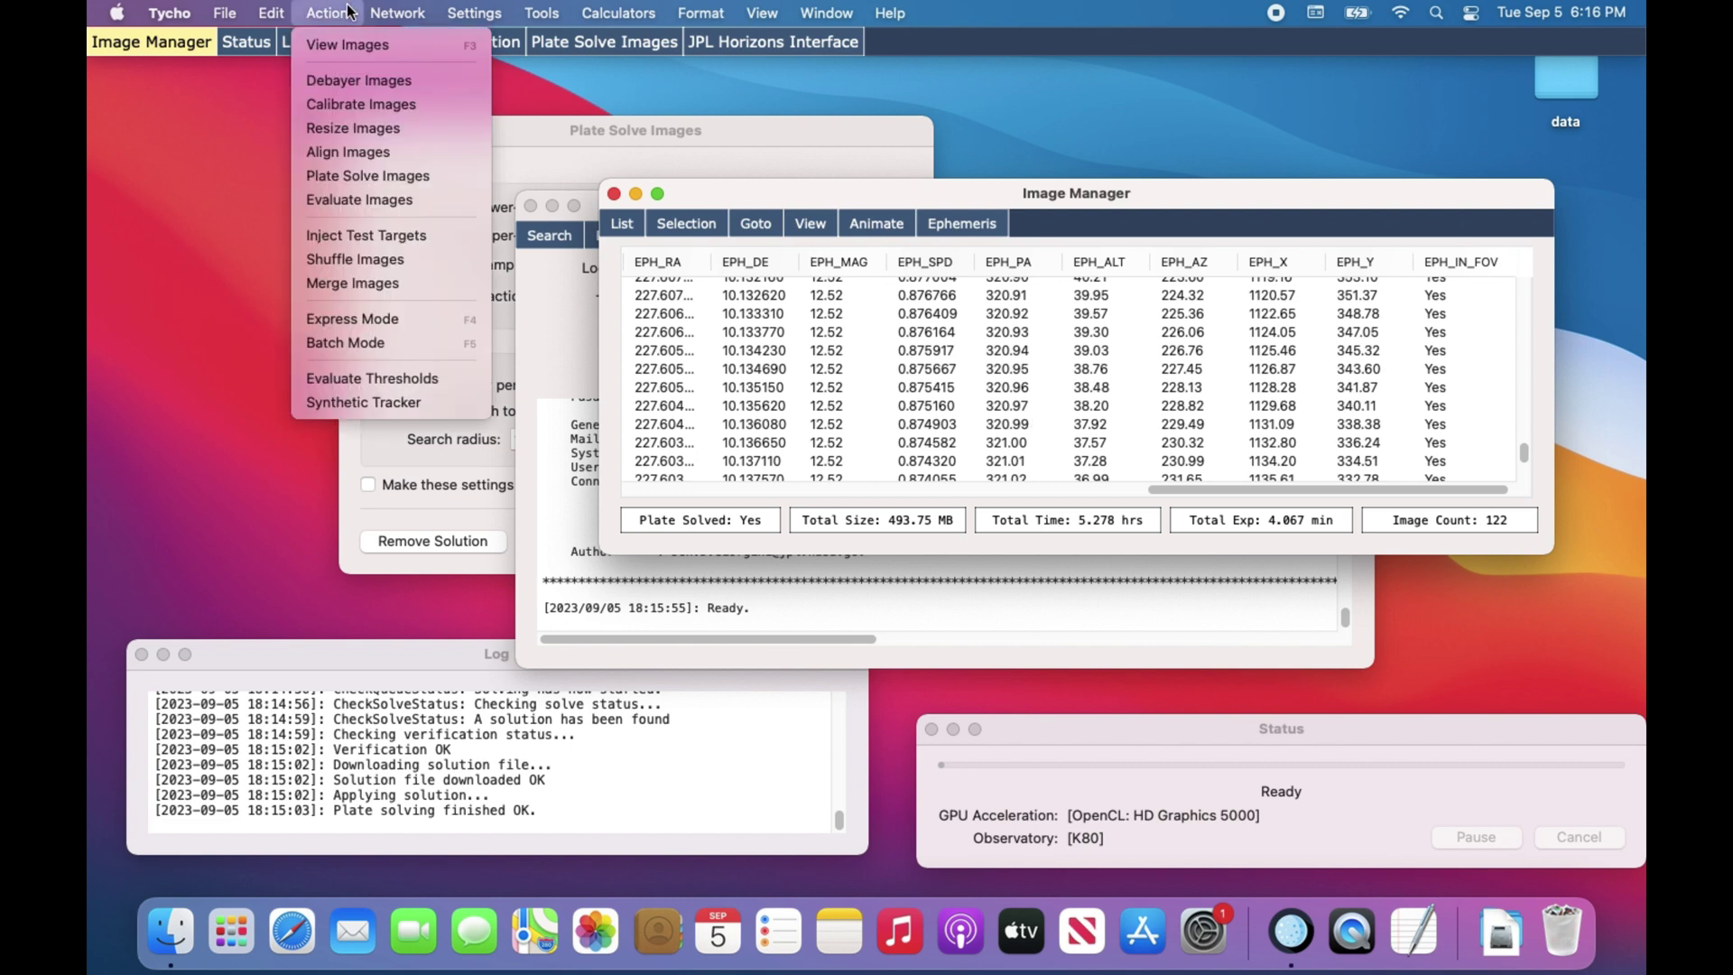
# Load the plate-solved frames into the Image Viewer and animate them at 100 ms
pyautogui.click(413, 43)
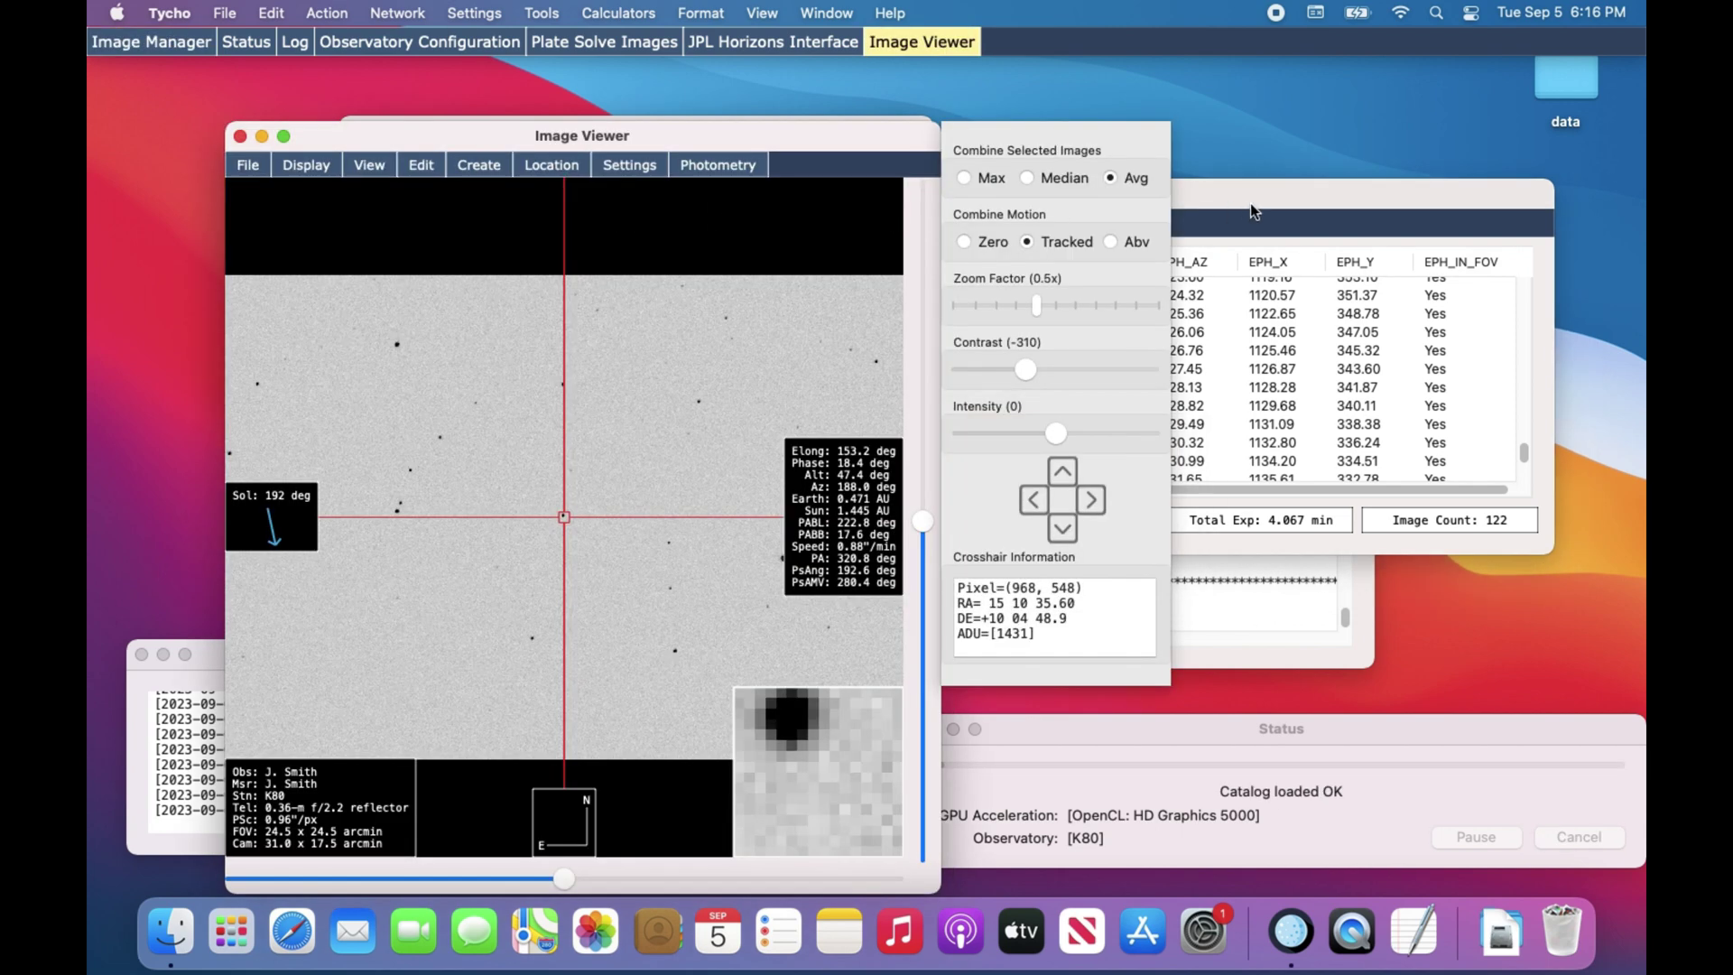
pyautogui.click(1250, 210)
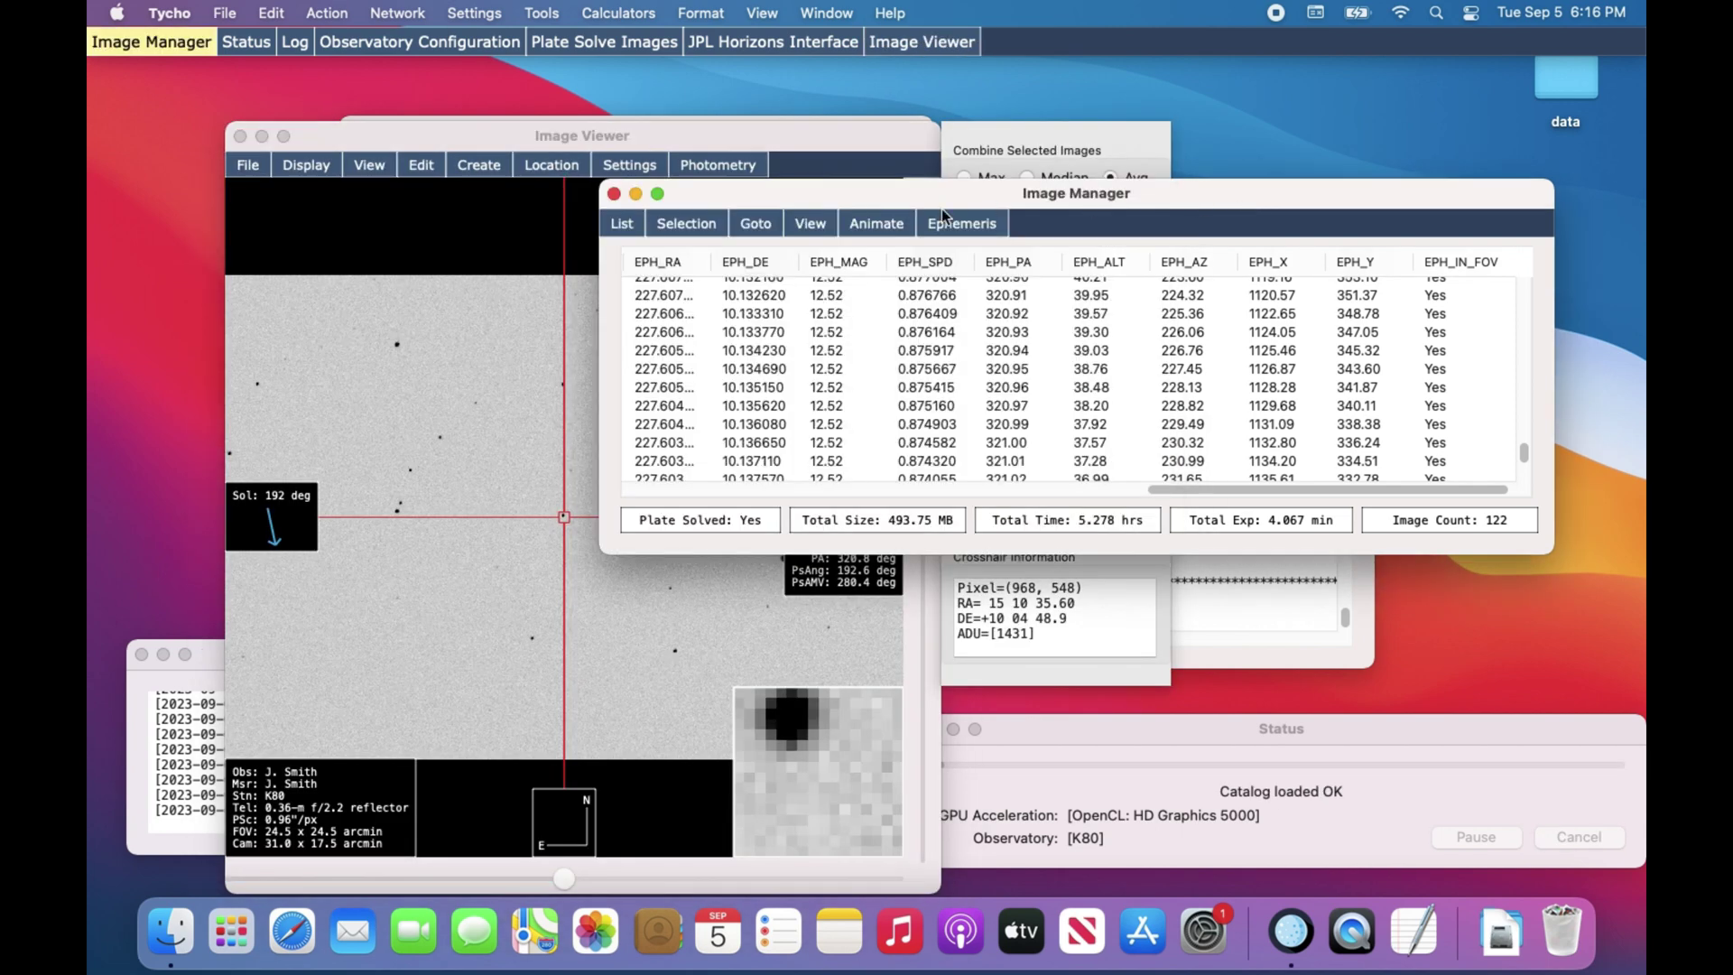
pyautogui.click(872, 222)
pyautogui.click(886, 316)
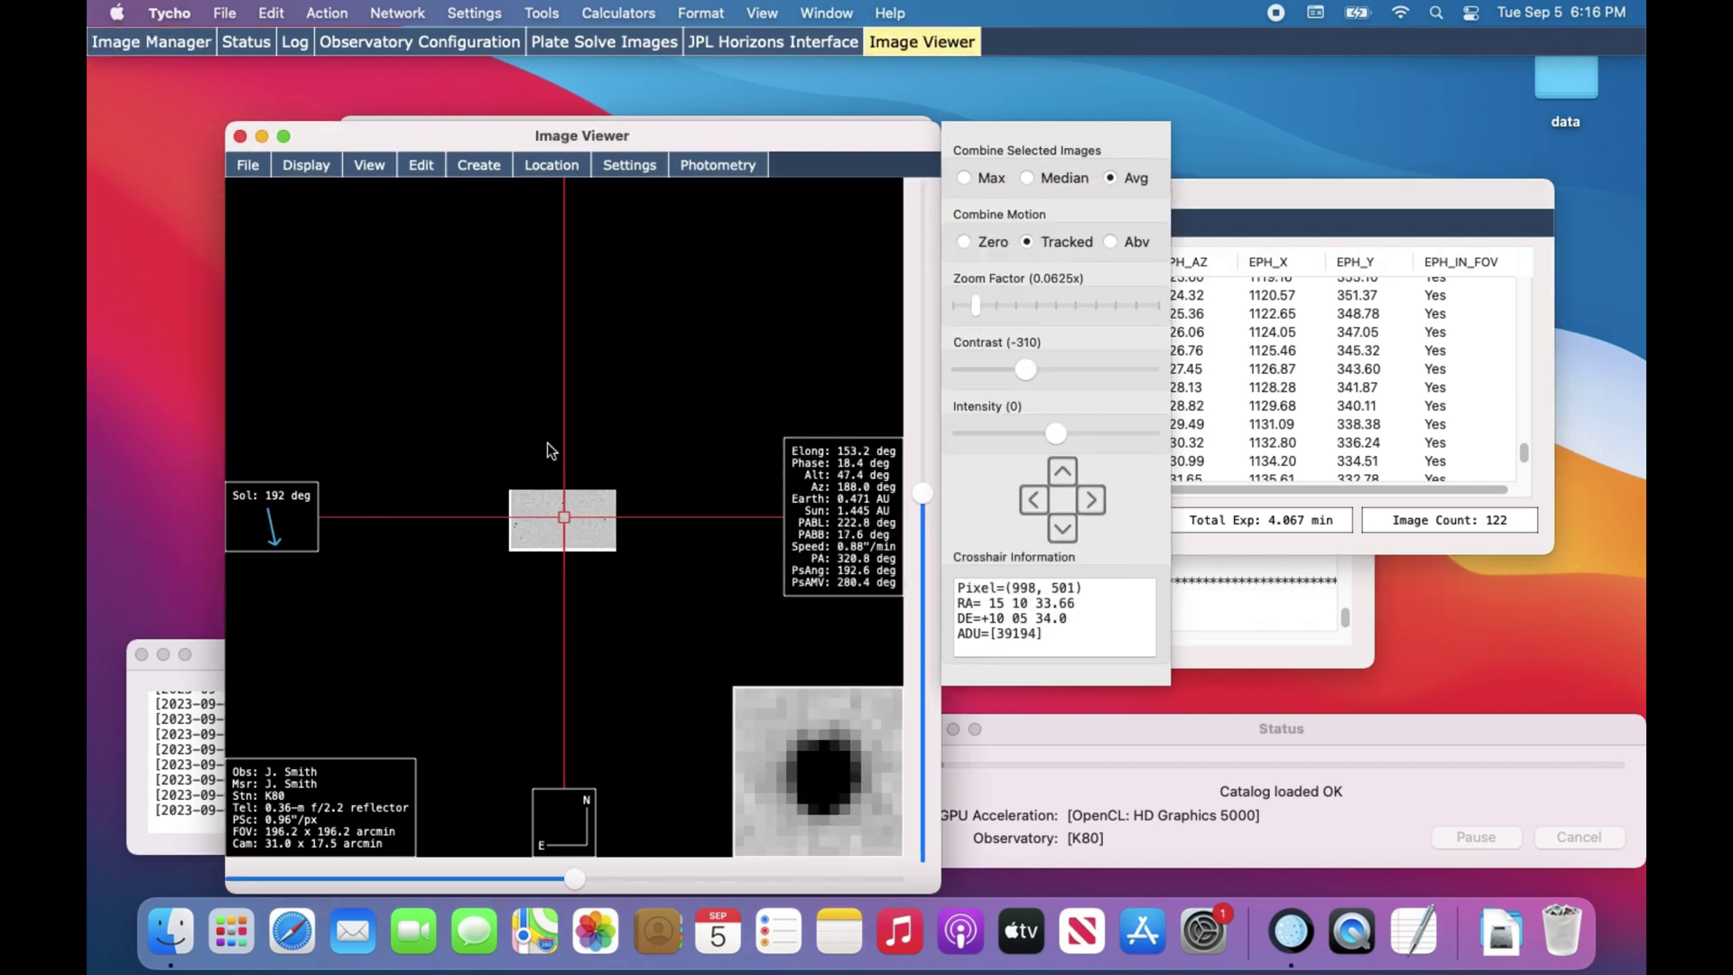
# Zoom the viewer to 1x and display the frame with the asteroid at X 1124.05
pyautogui.scroll(2, 547, 442)
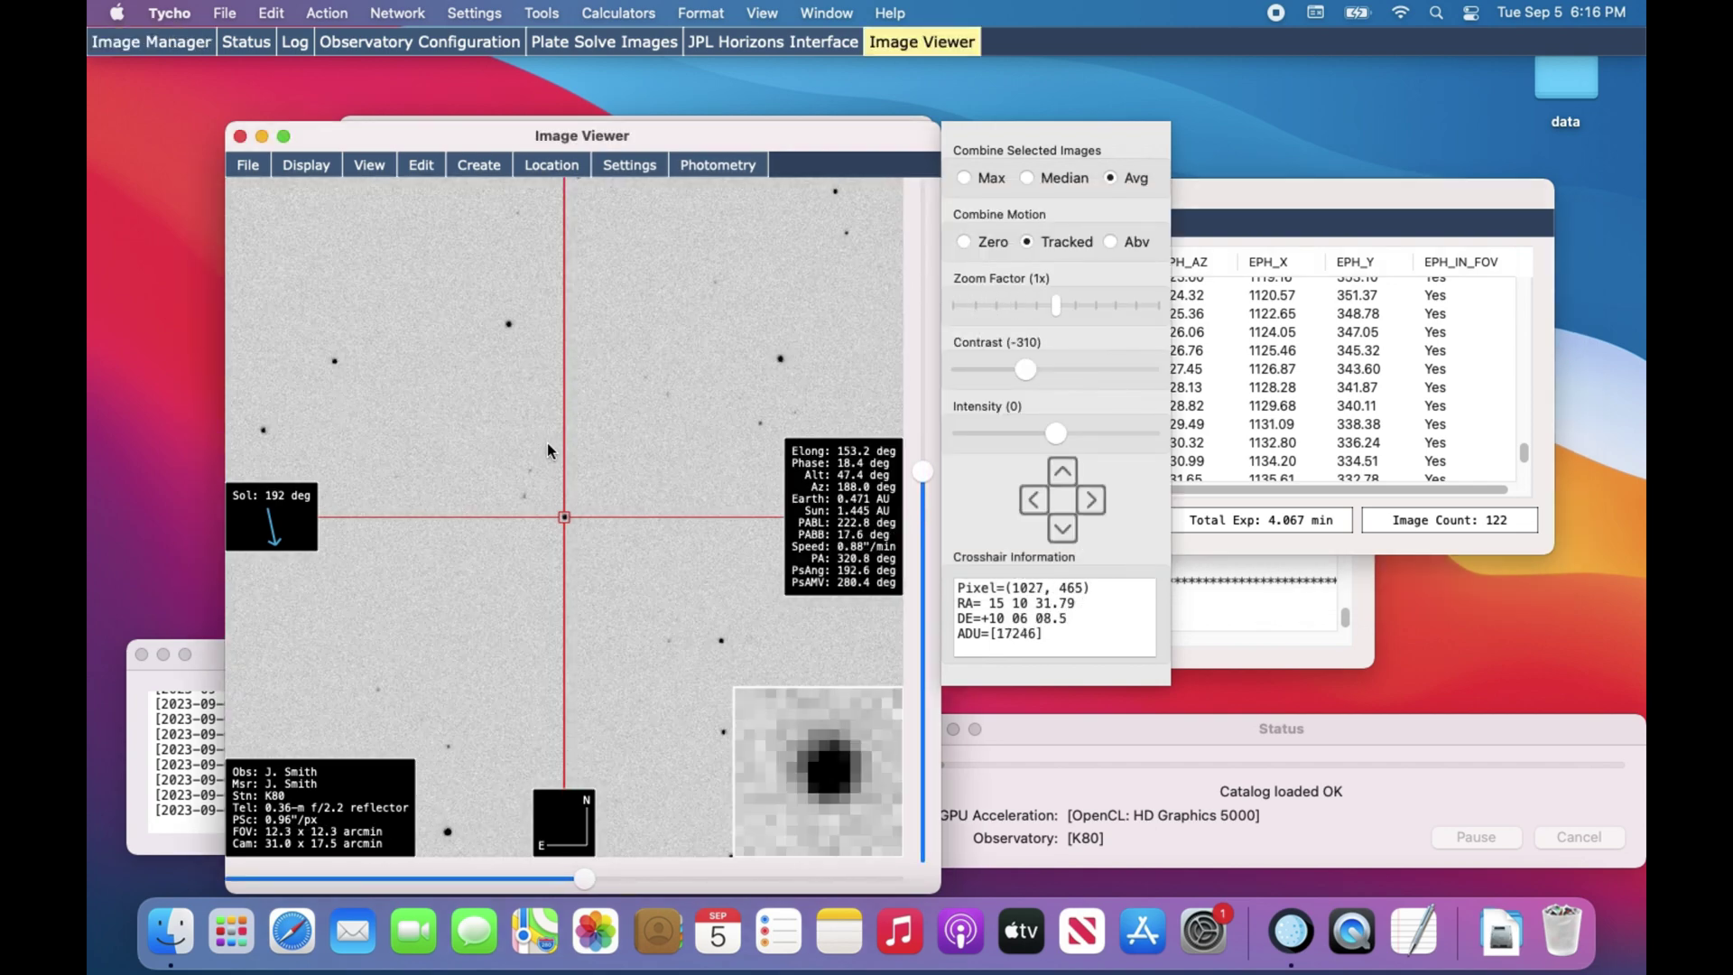
pyautogui.scroll(1, 548, 443)
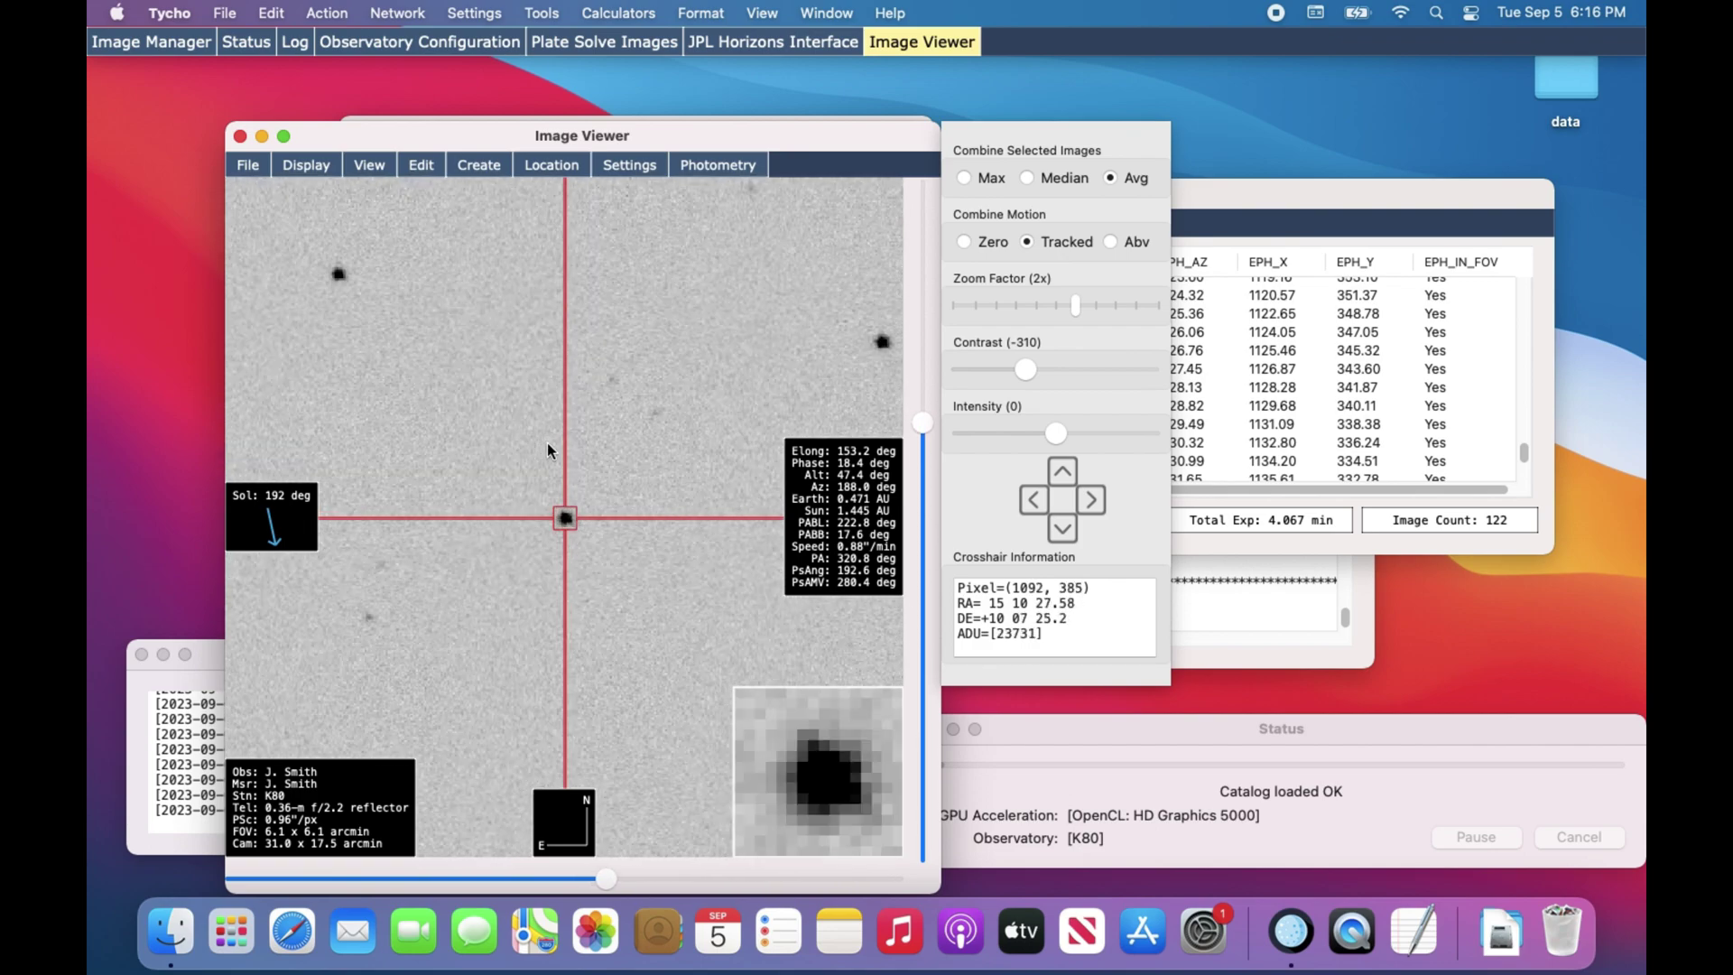
pyautogui.scroll(-3, 547, 442)
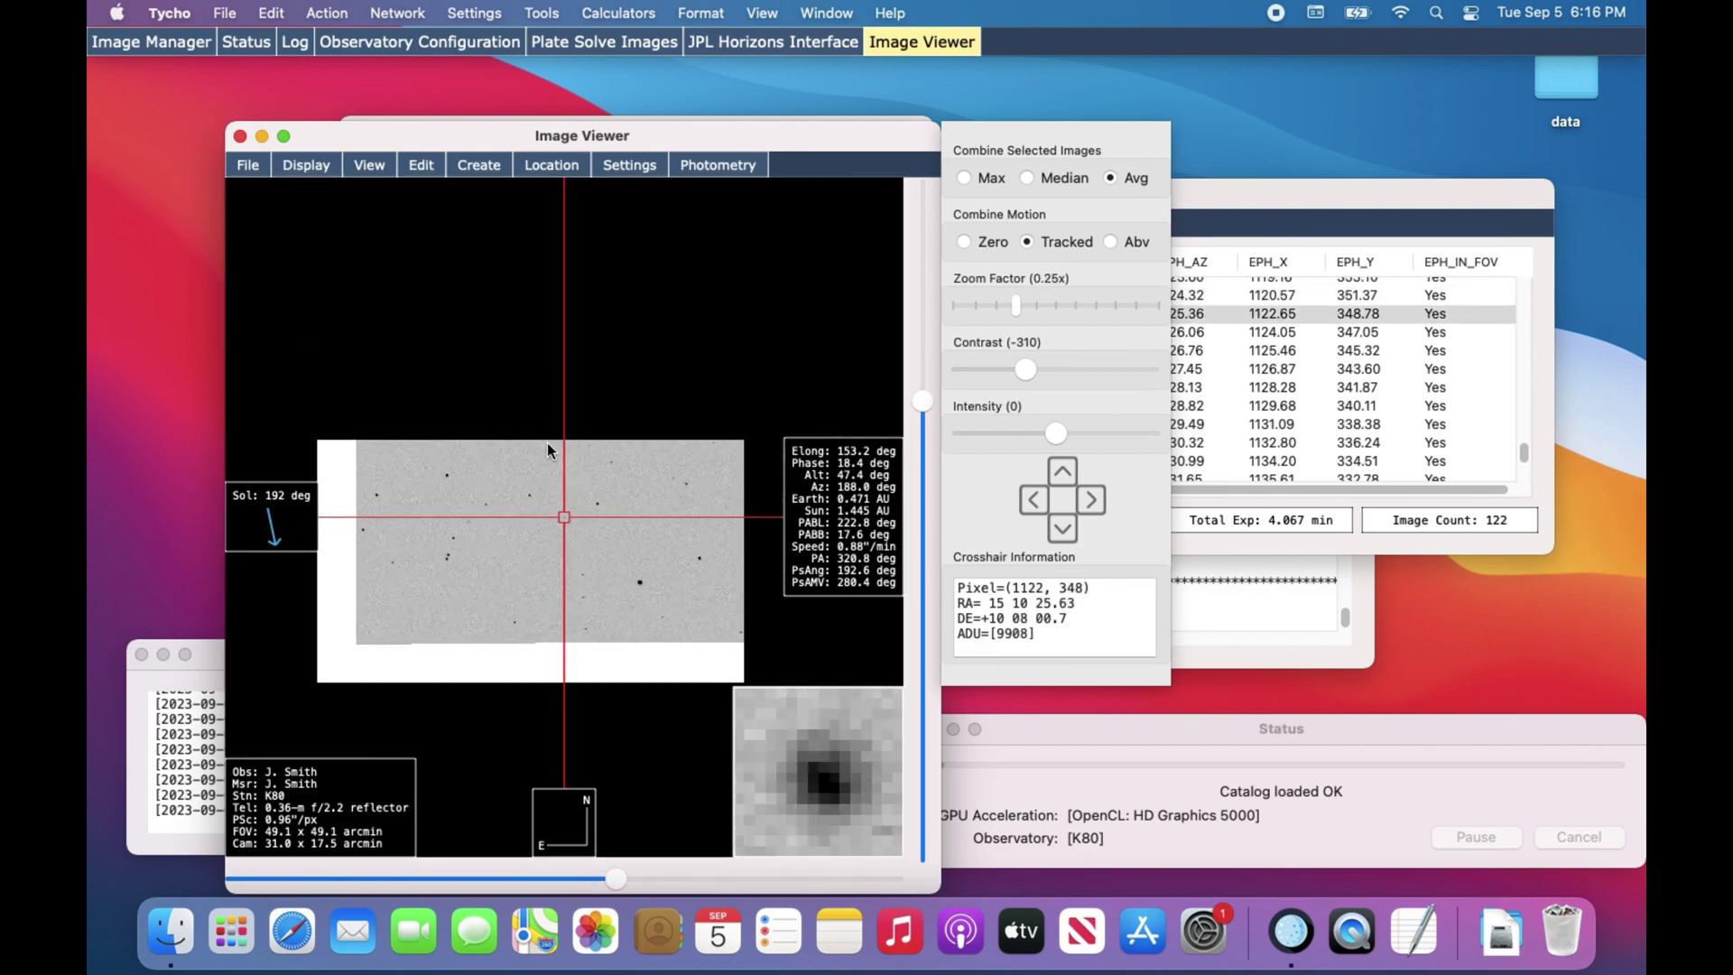
pyautogui.scroll(2, 548, 443)
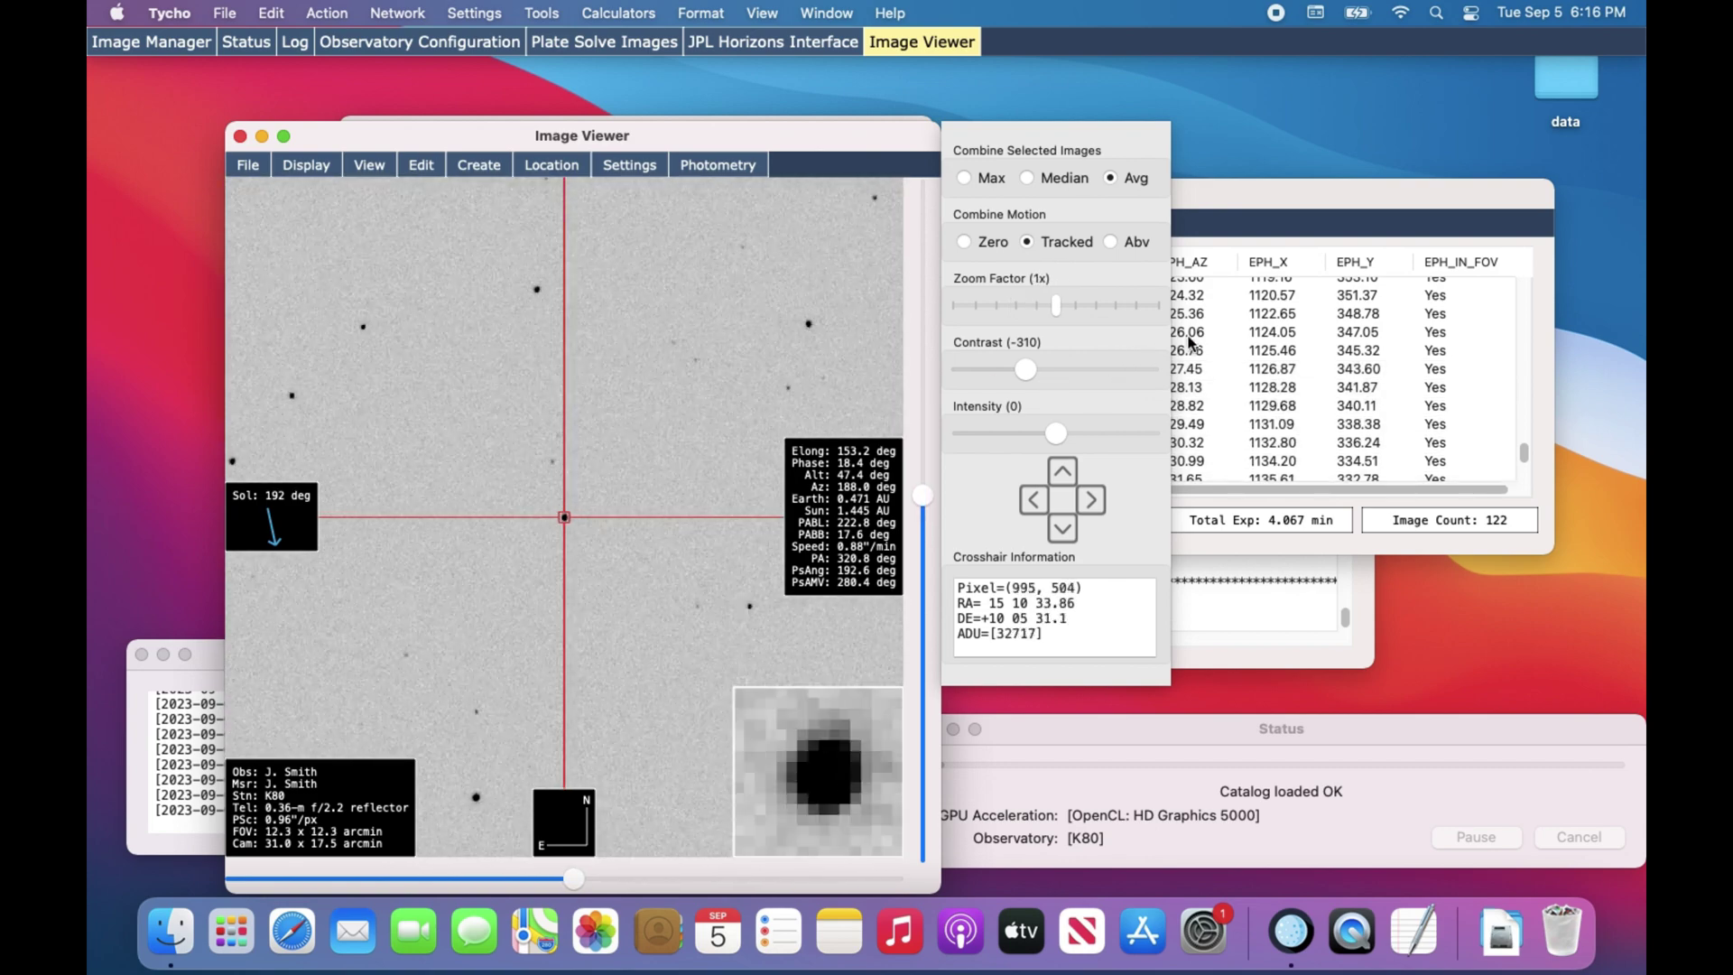
pyautogui.click(1238, 330)
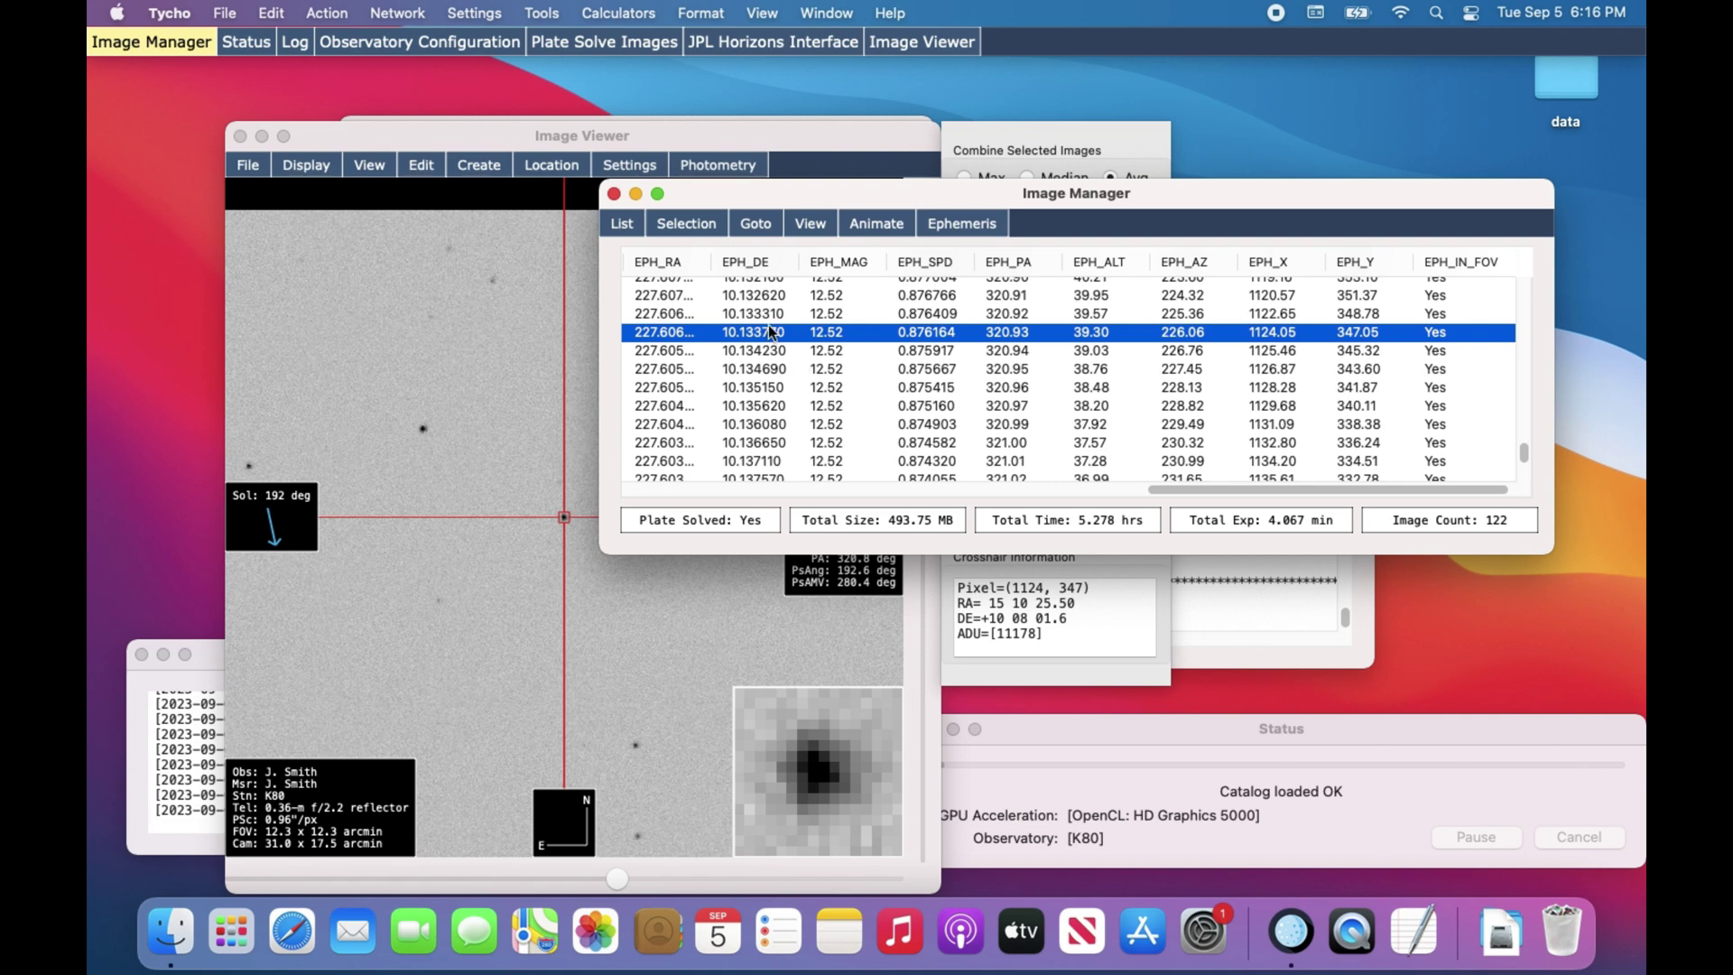
pyautogui.click(778, 150)
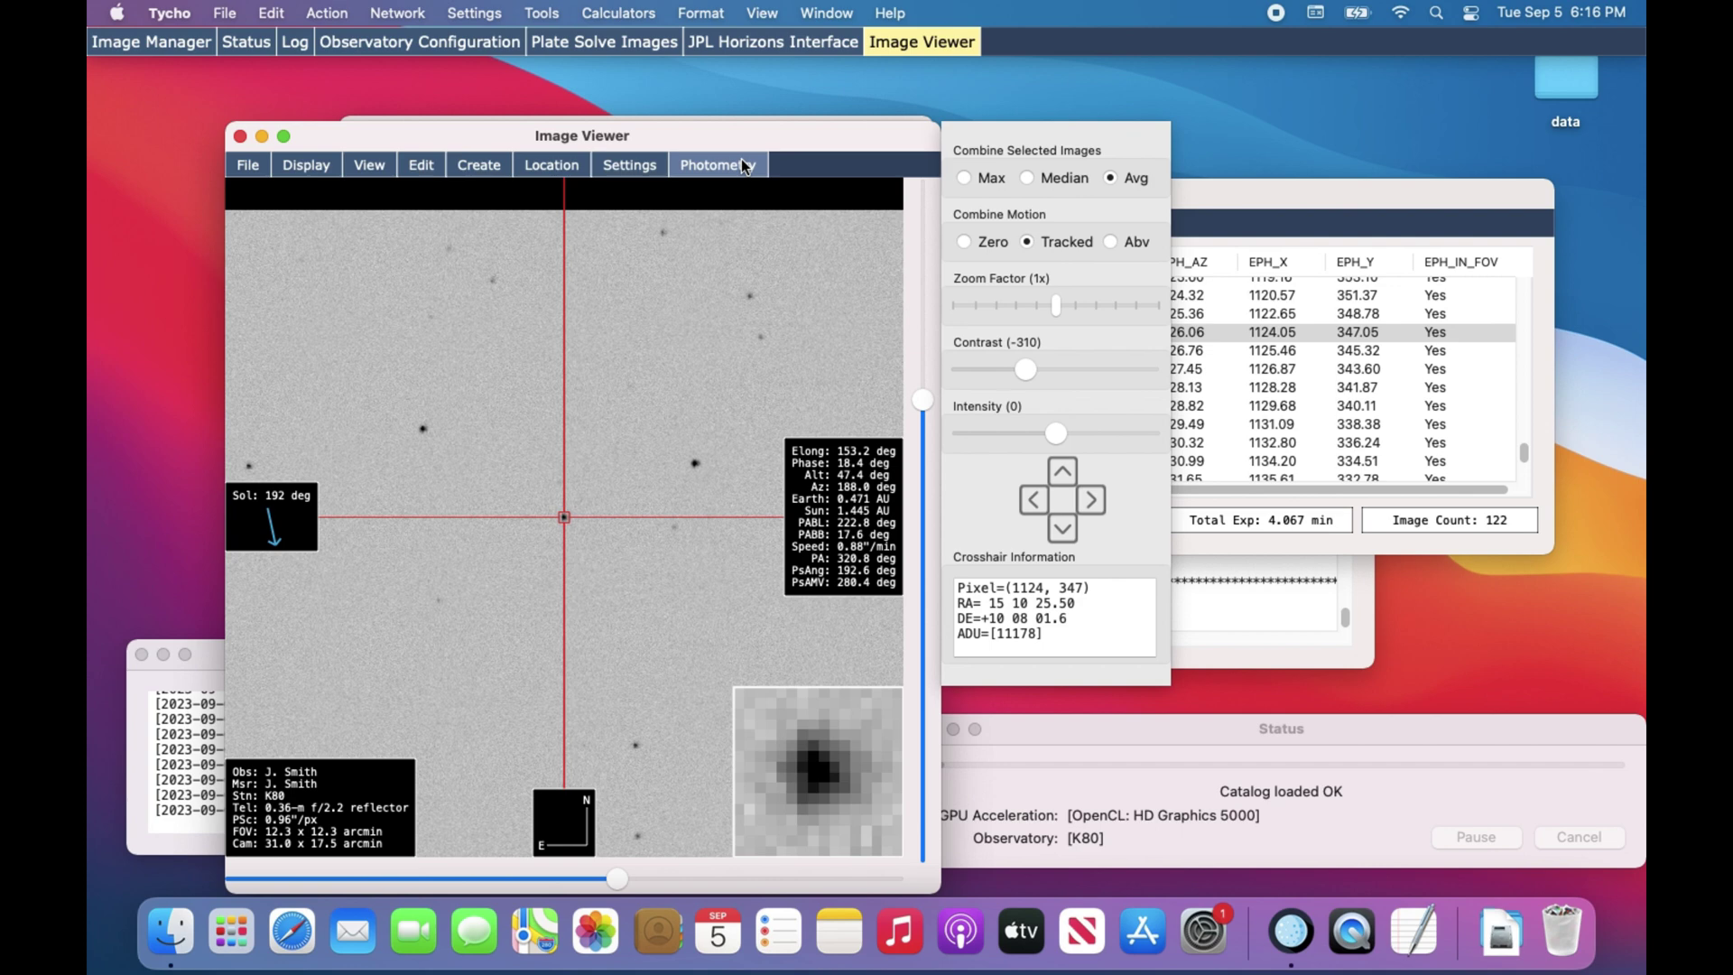
pyautogui.click(743, 165)
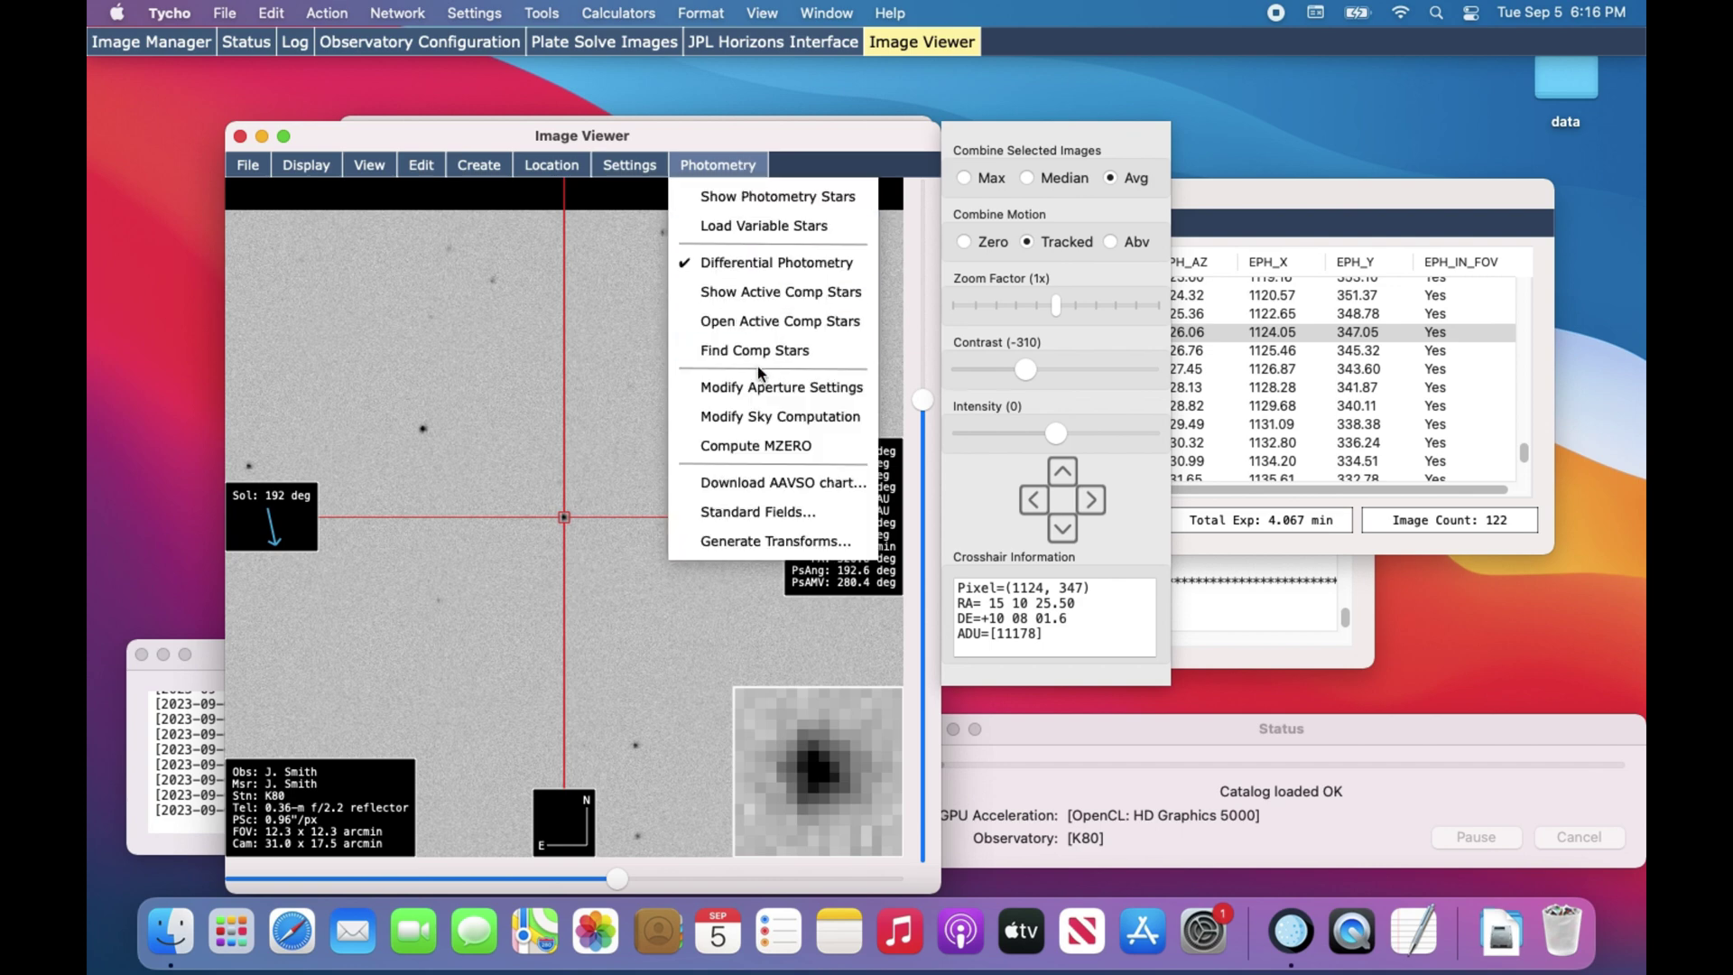
# In the target aperture settings, reset contrast to 0 and set Radius 1 to about 6.1
pyautogui.click(794, 392)
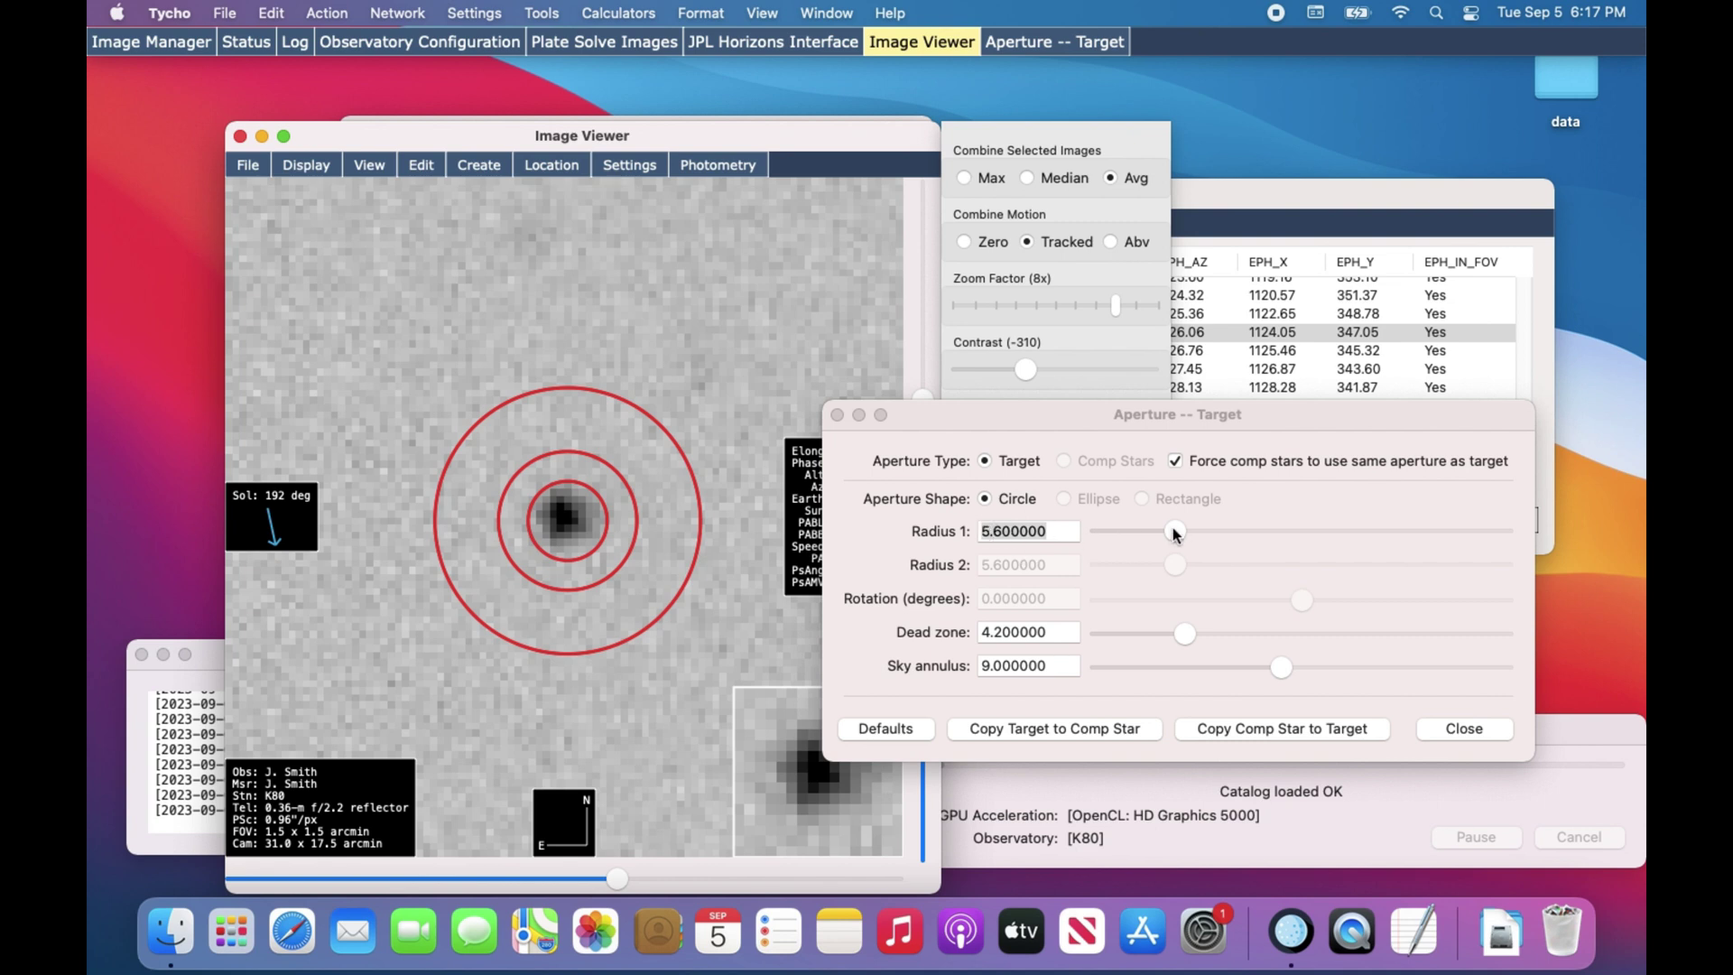
pyautogui.doubleClick(1014, 365)
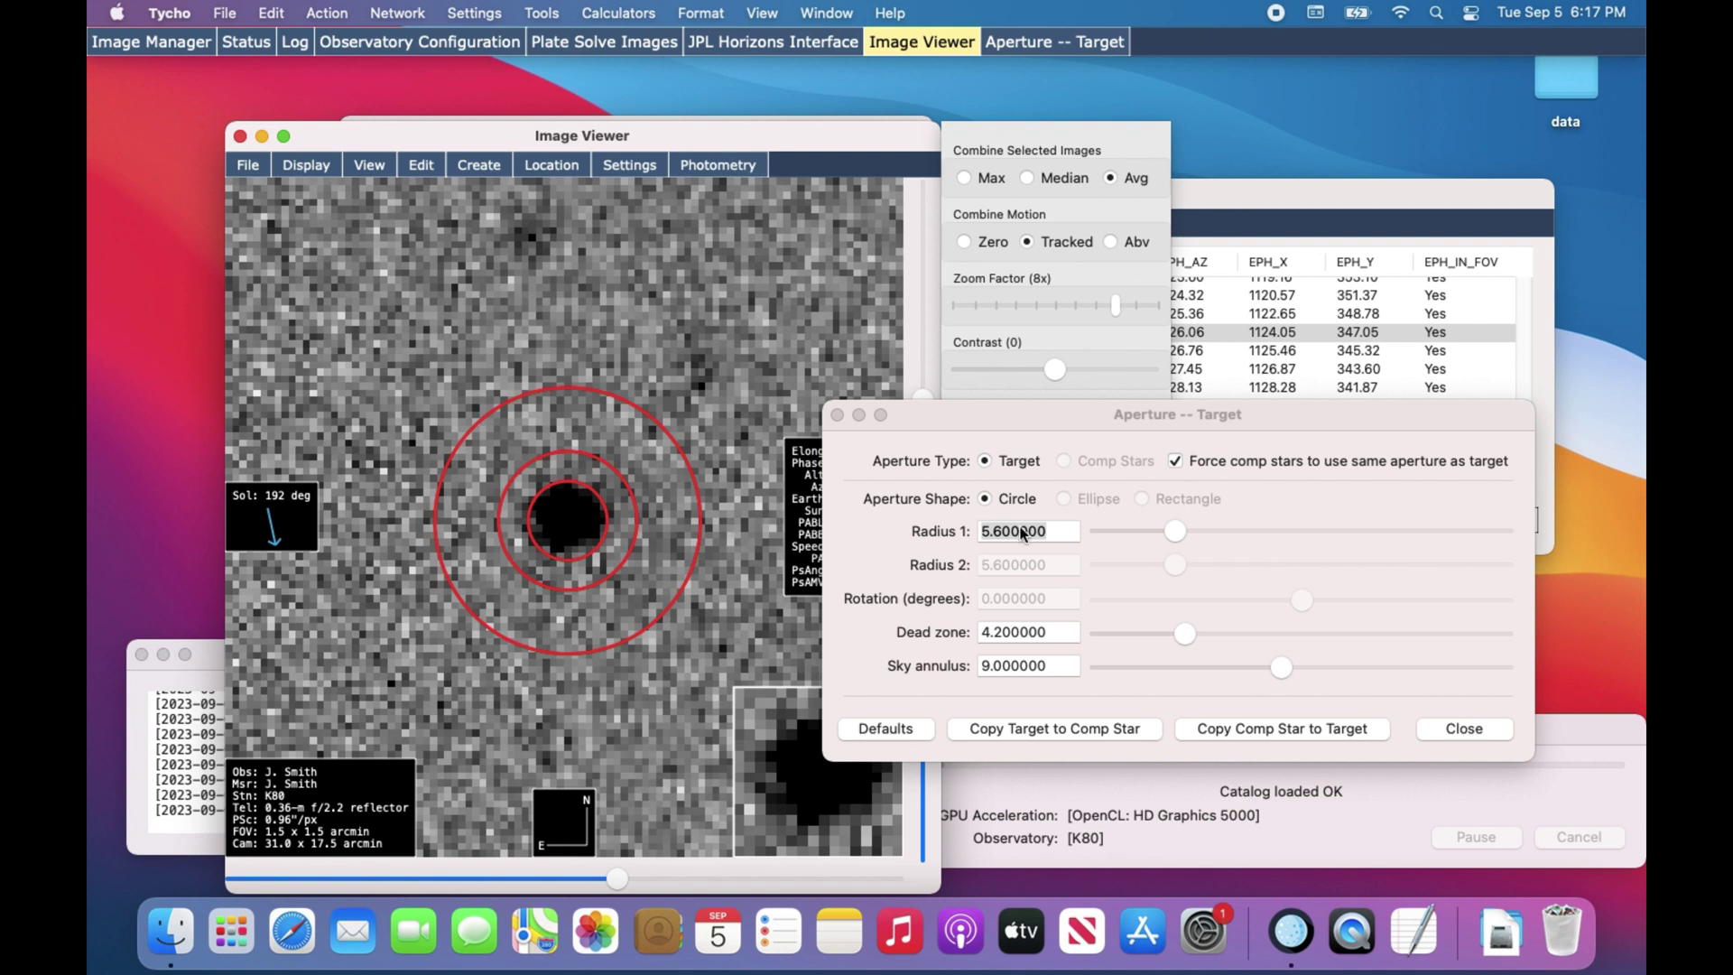
pyautogui.click(1176, 533)
pyautogui.moveTo(1178, 539); pyautogui.dragTo(1186, 534)
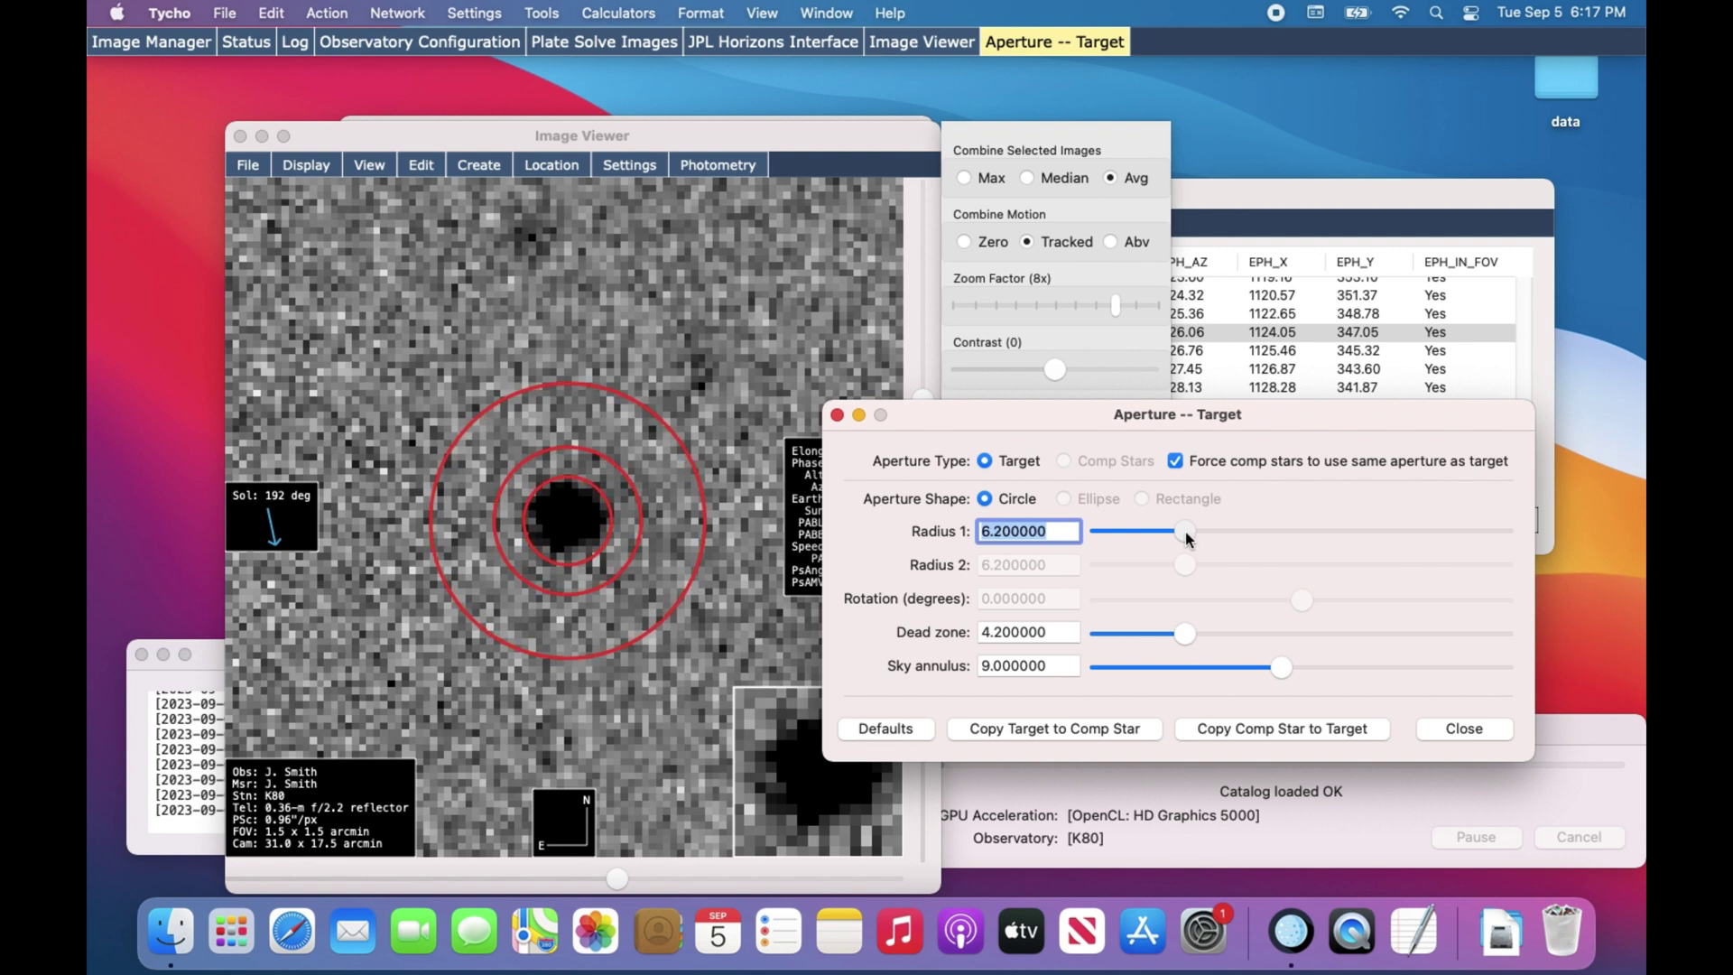
pyautogui.moveTo(1188, 539); pyautogui.dragTo(1186, 539)
# Check the aperture on frames at X 1101.46, 1022.22, 1016.18 and 1005.91
pyautogui.click(691, 549)
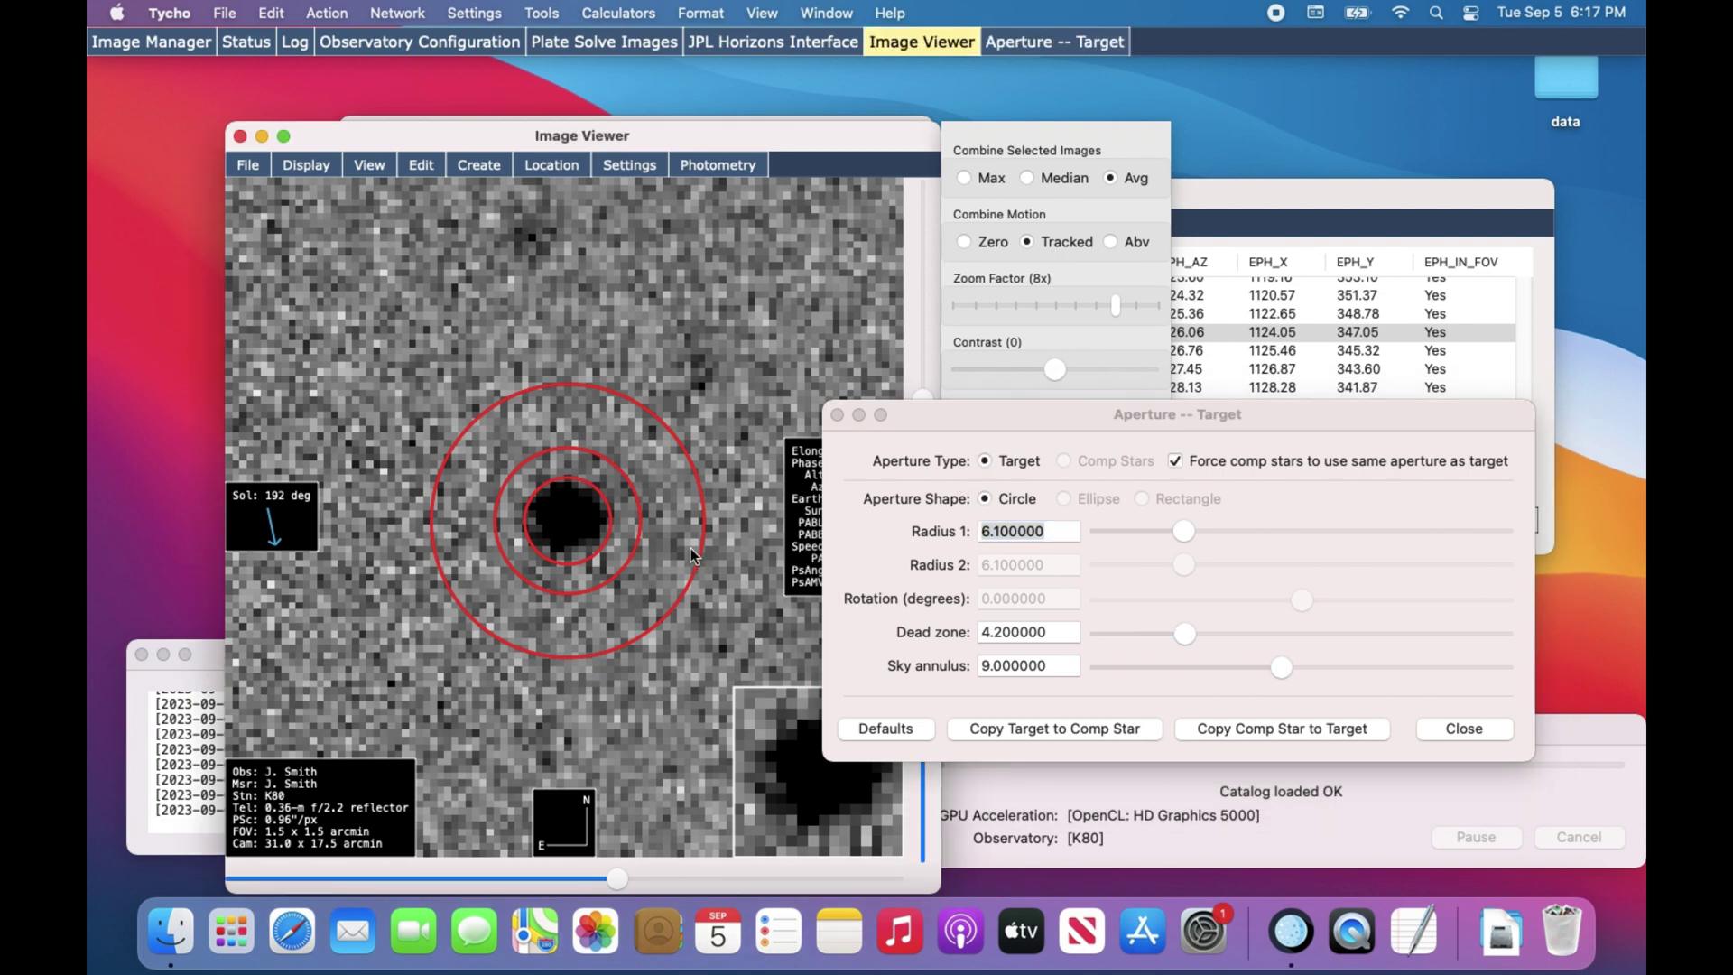
pyautogui.scroll(2, 690, 549)
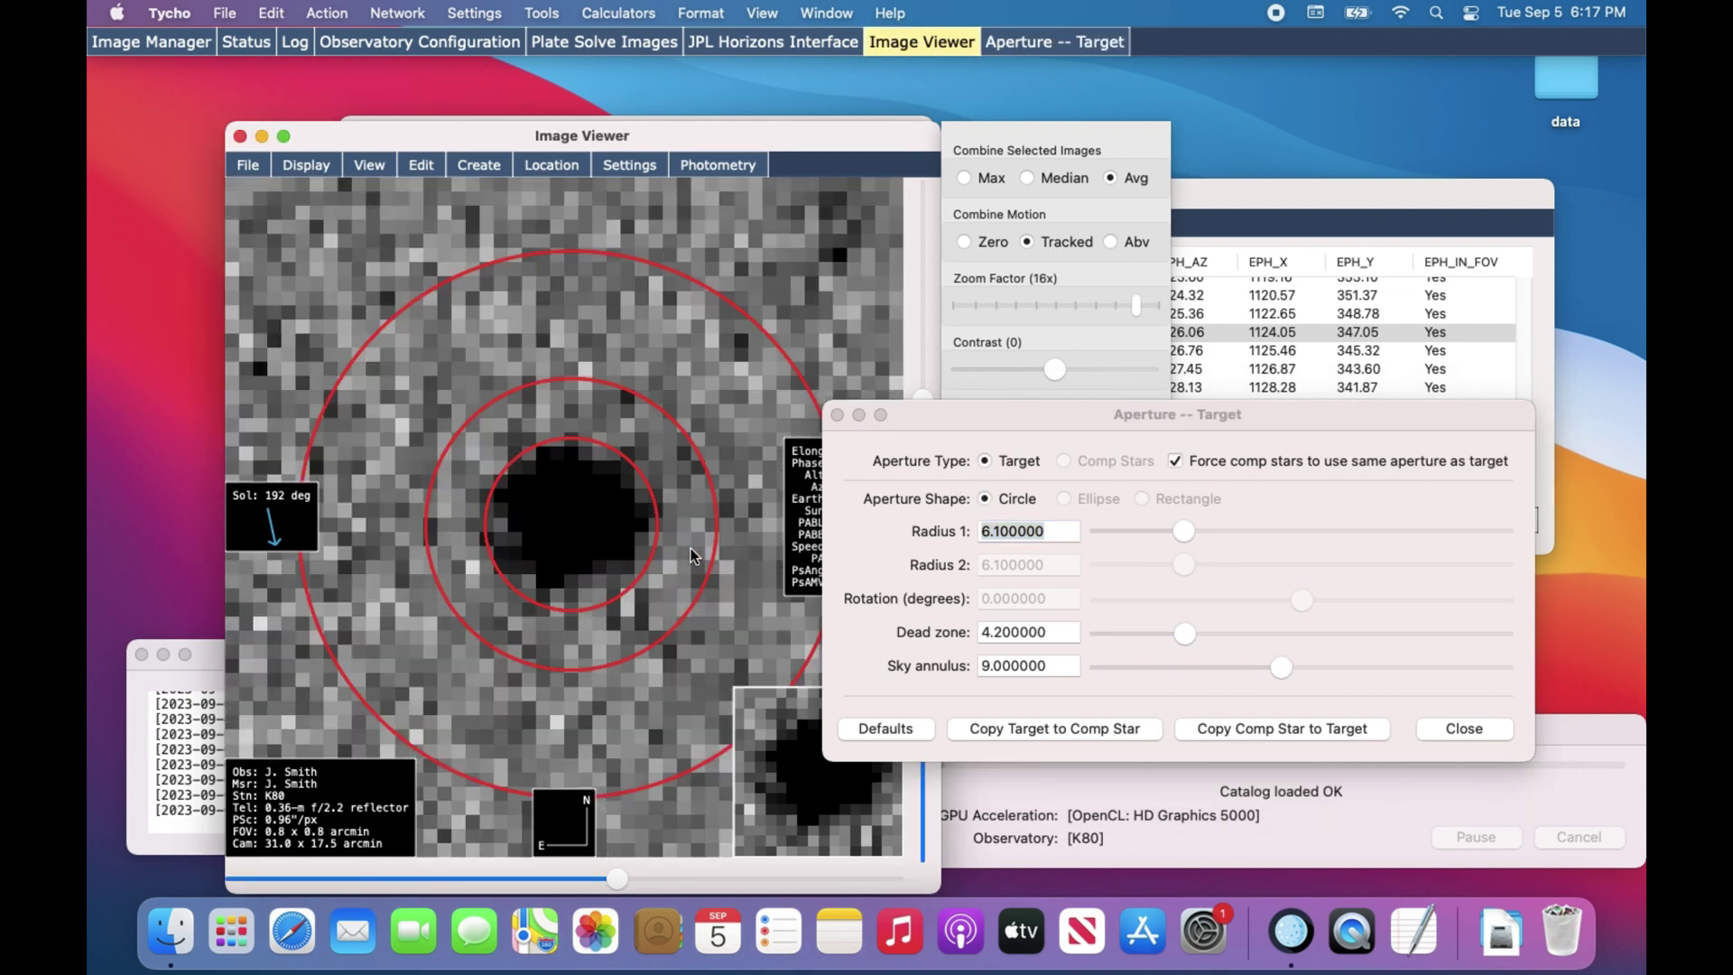
pyautogui.scroll(-2, 691, 549)
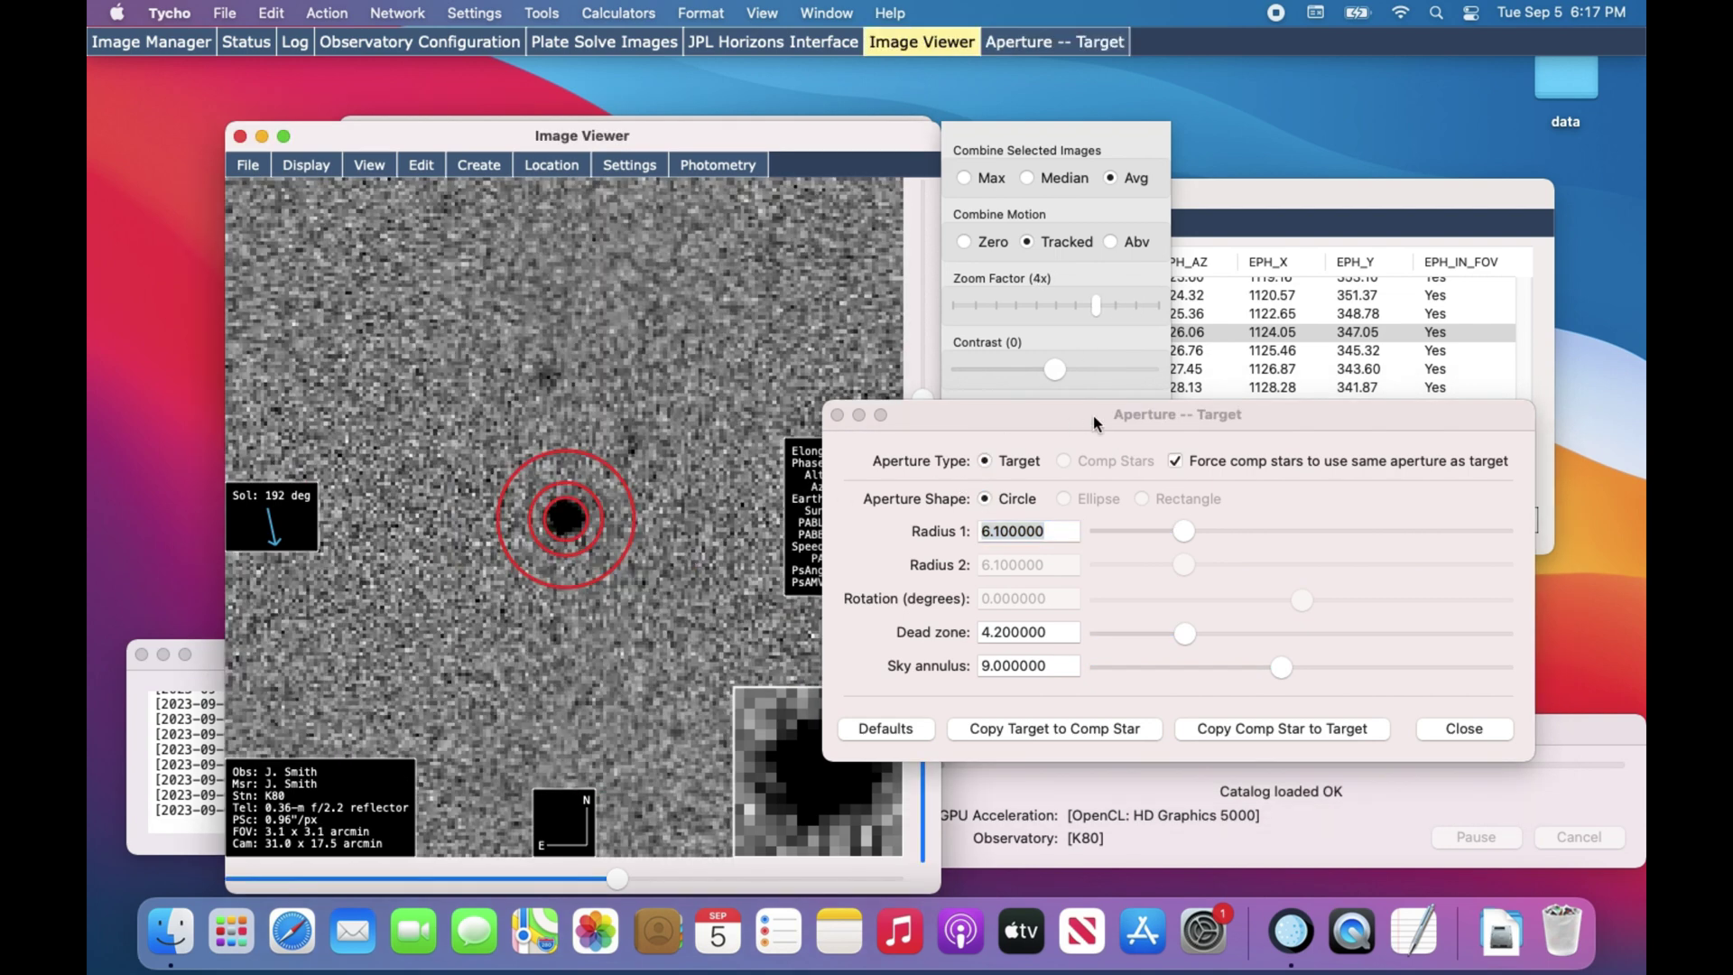
pyautogui.click(1237, 365)
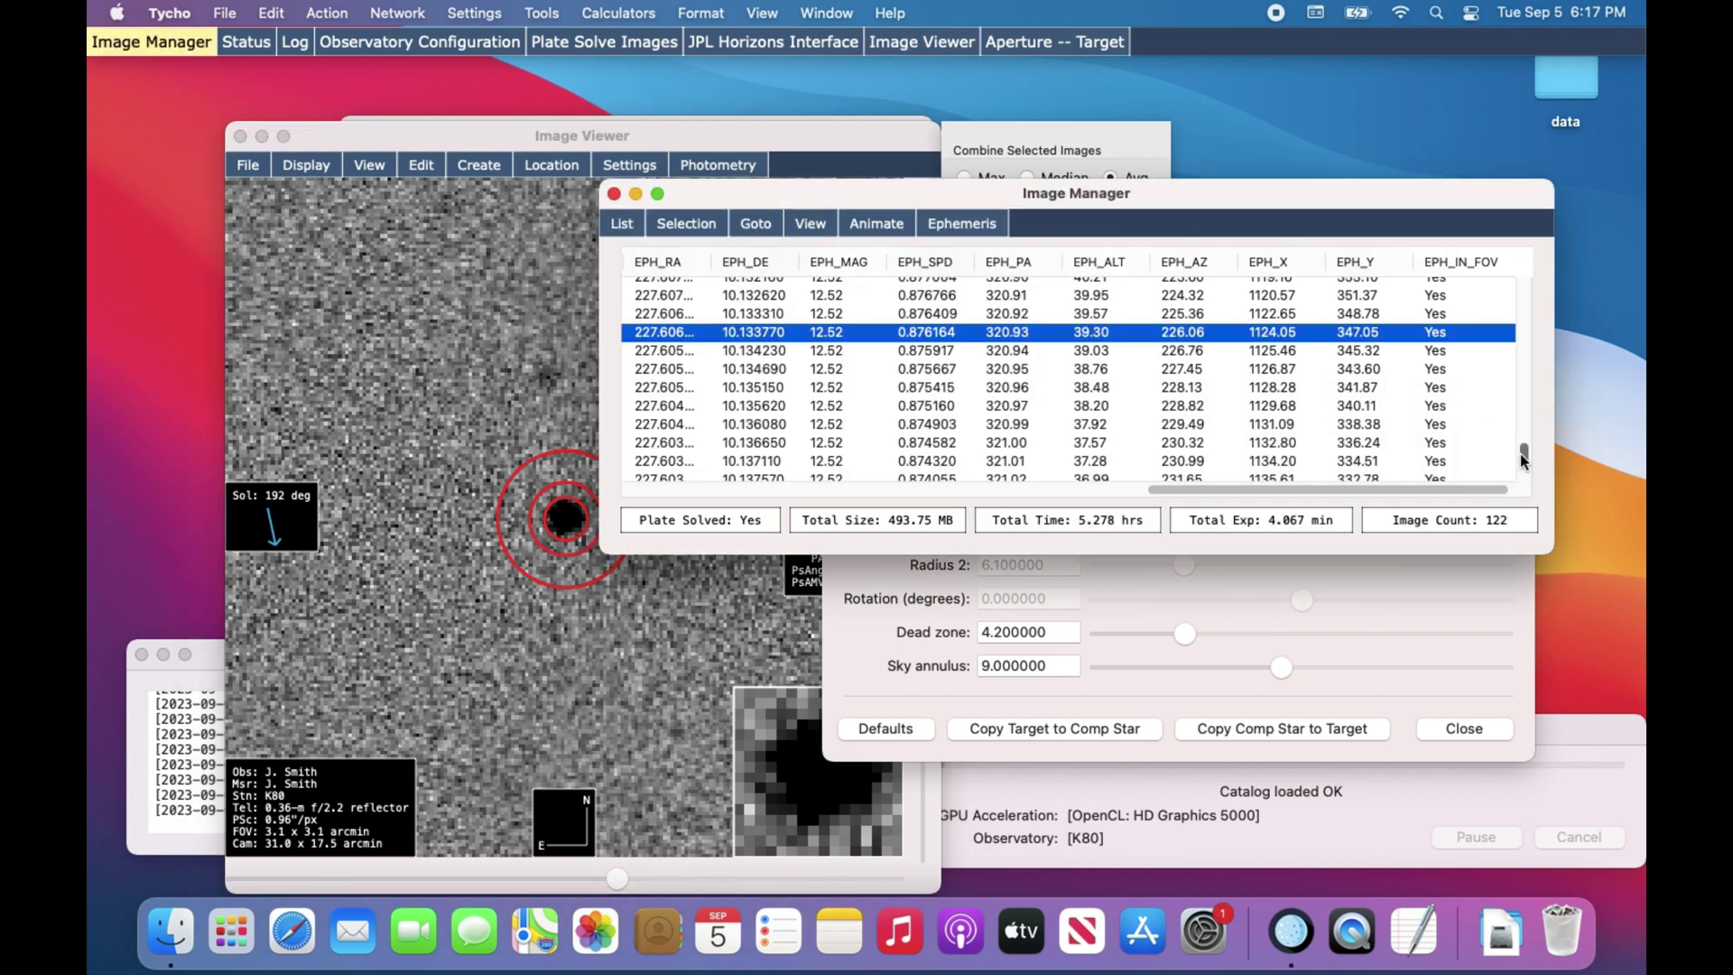
pyautogui.scroll(2, 1524, 456)
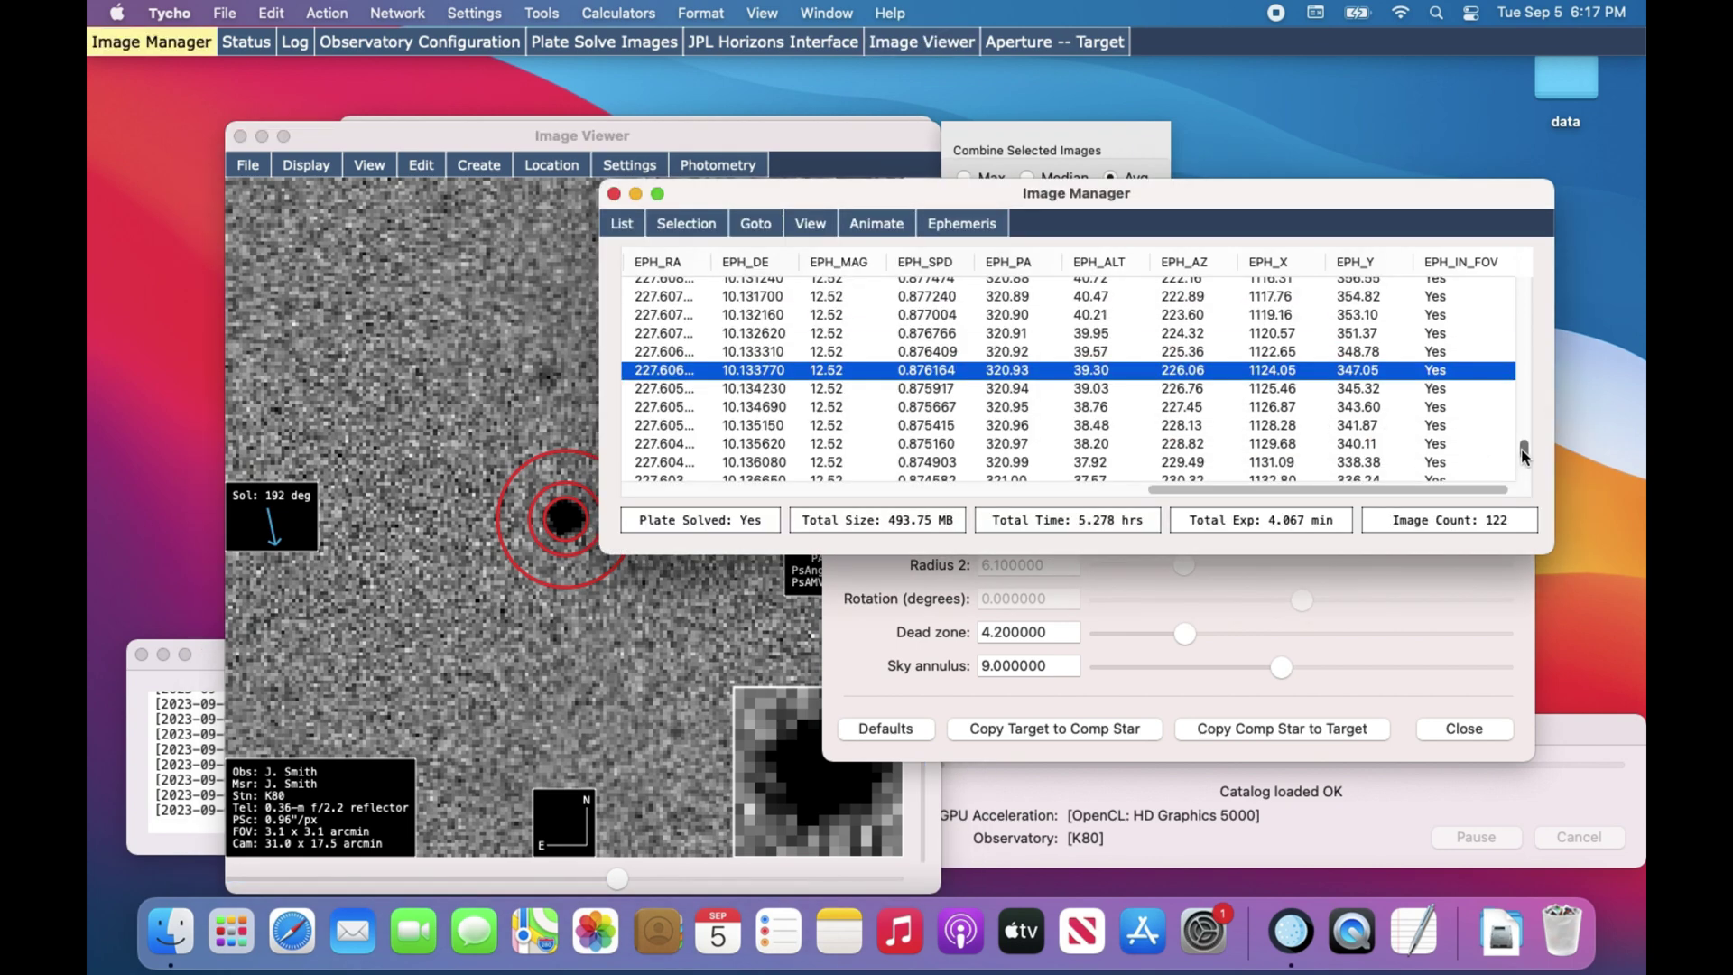
pyautogui.scroll(5, 1524, 451)
pyautogui.click(1376, 361)
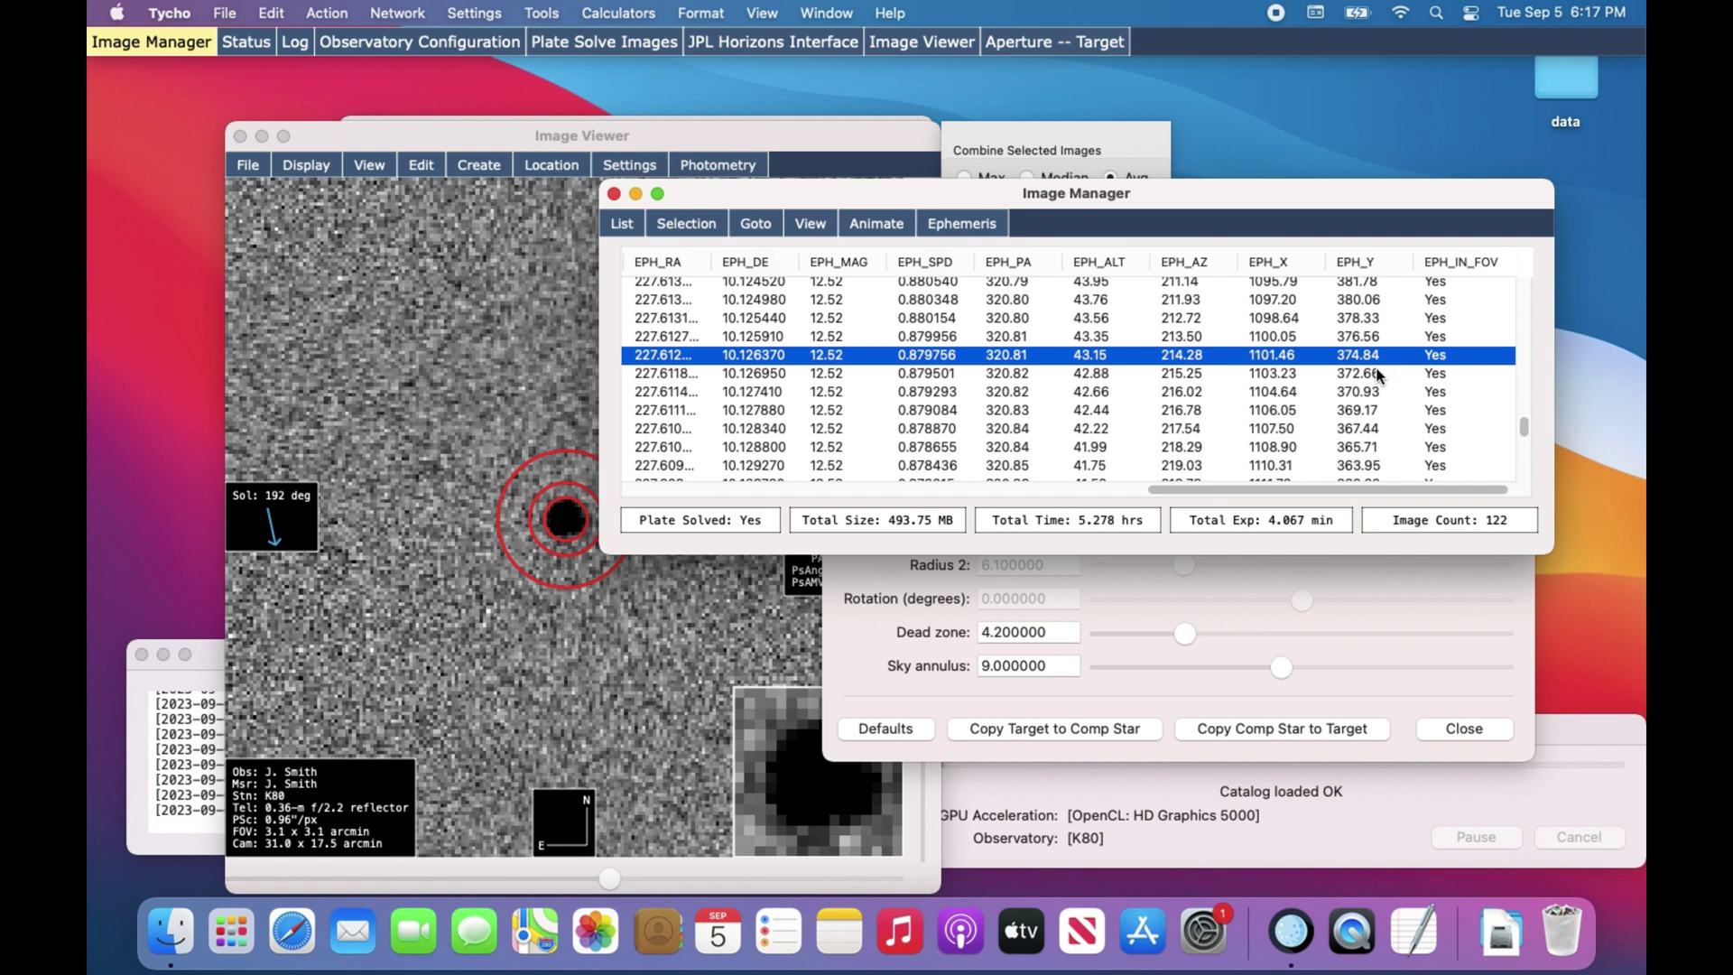
pyautogui.moveTo(1524, 428); pyautogui.dragTo(1525, 349)
pyautogui.click(1409, 397)
pyautogui.click(1391, 372)
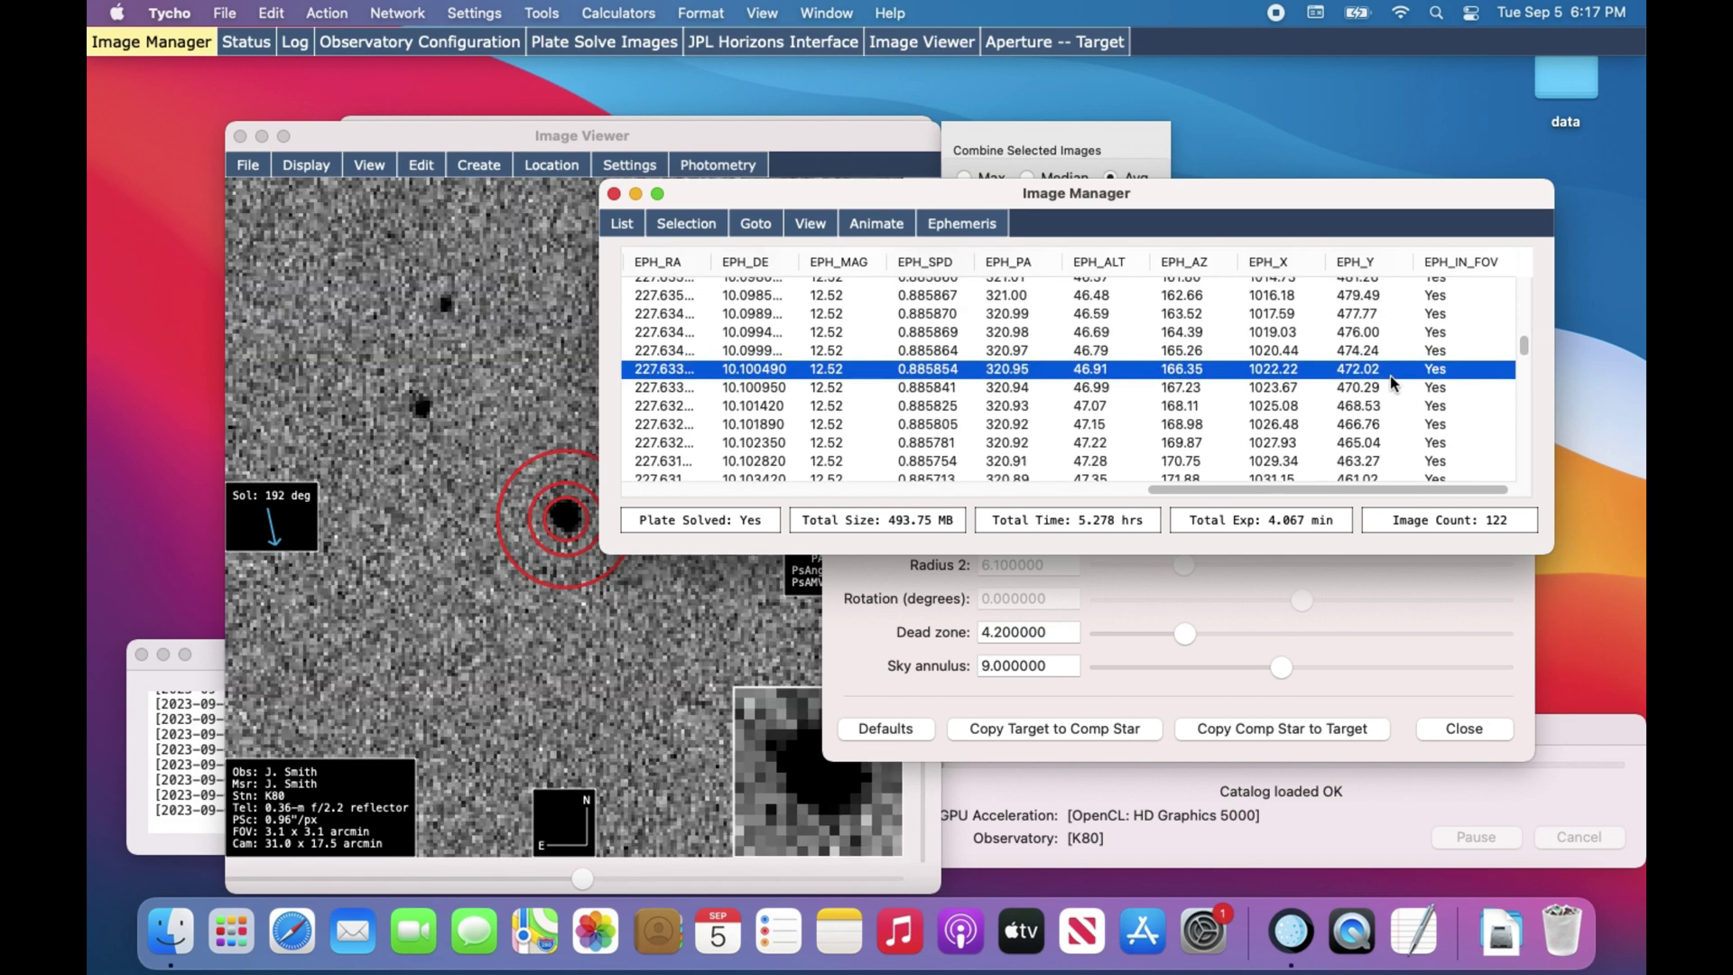
pyautogui.click(1363, 300)
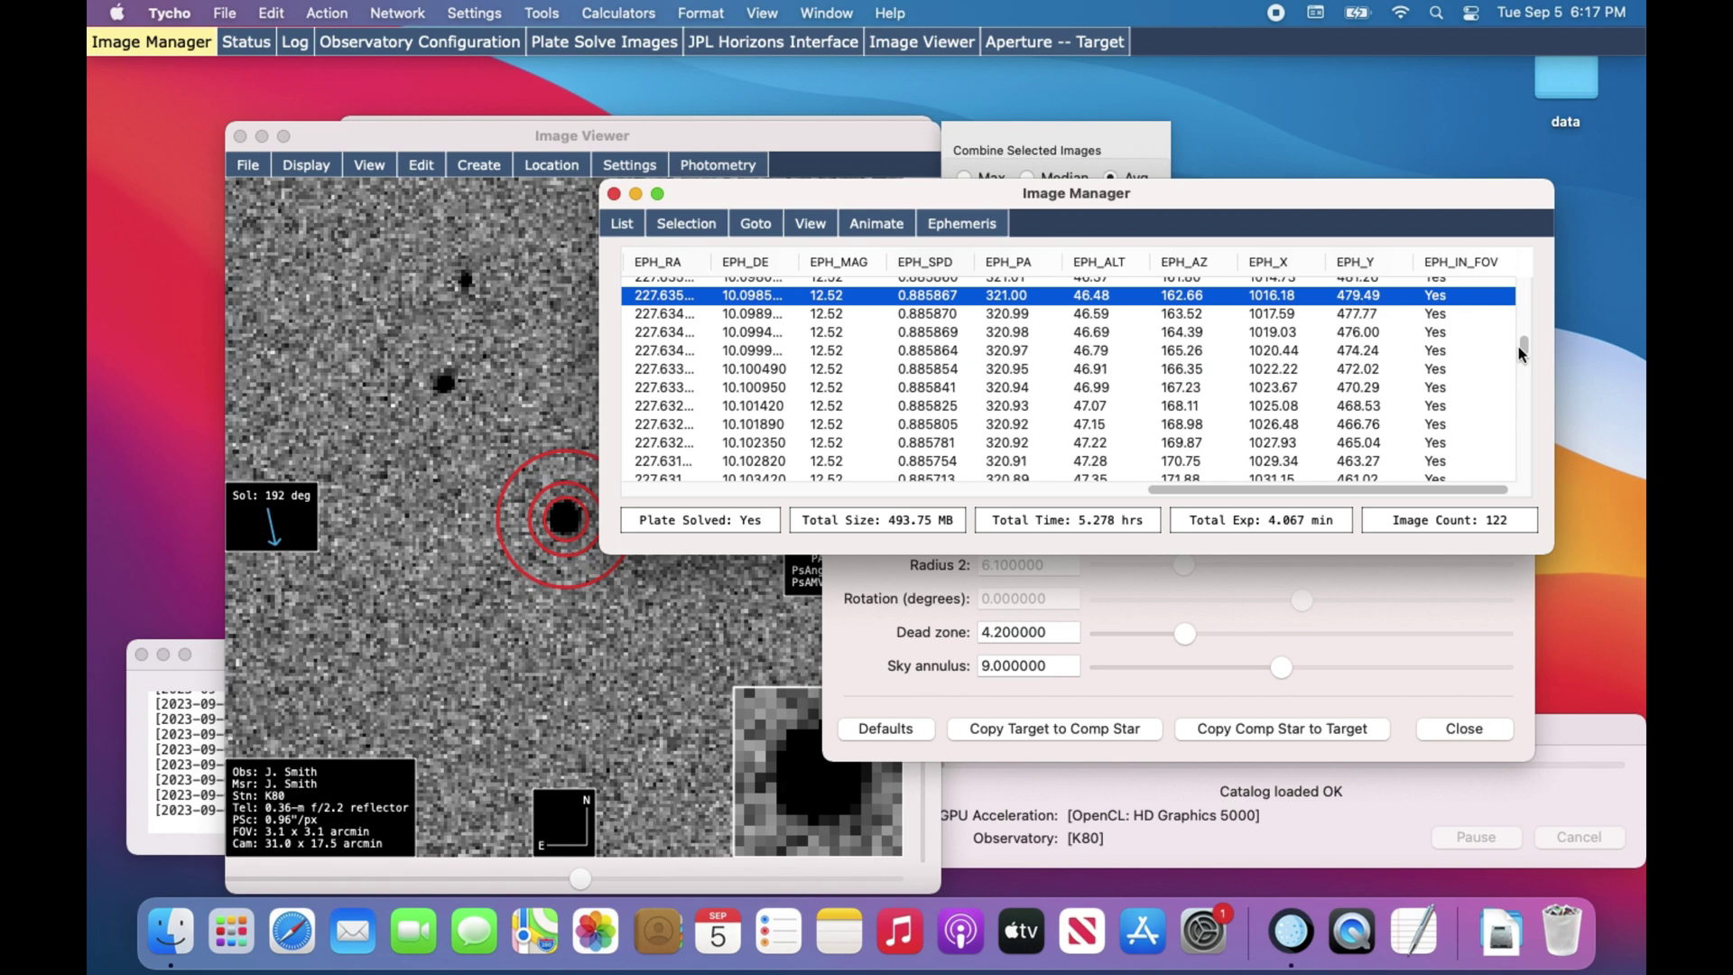
pyautogui.moveTo(1524, 352); pyautogui.dragTo(1525, 332)
pyautogui.click(1479, 330)
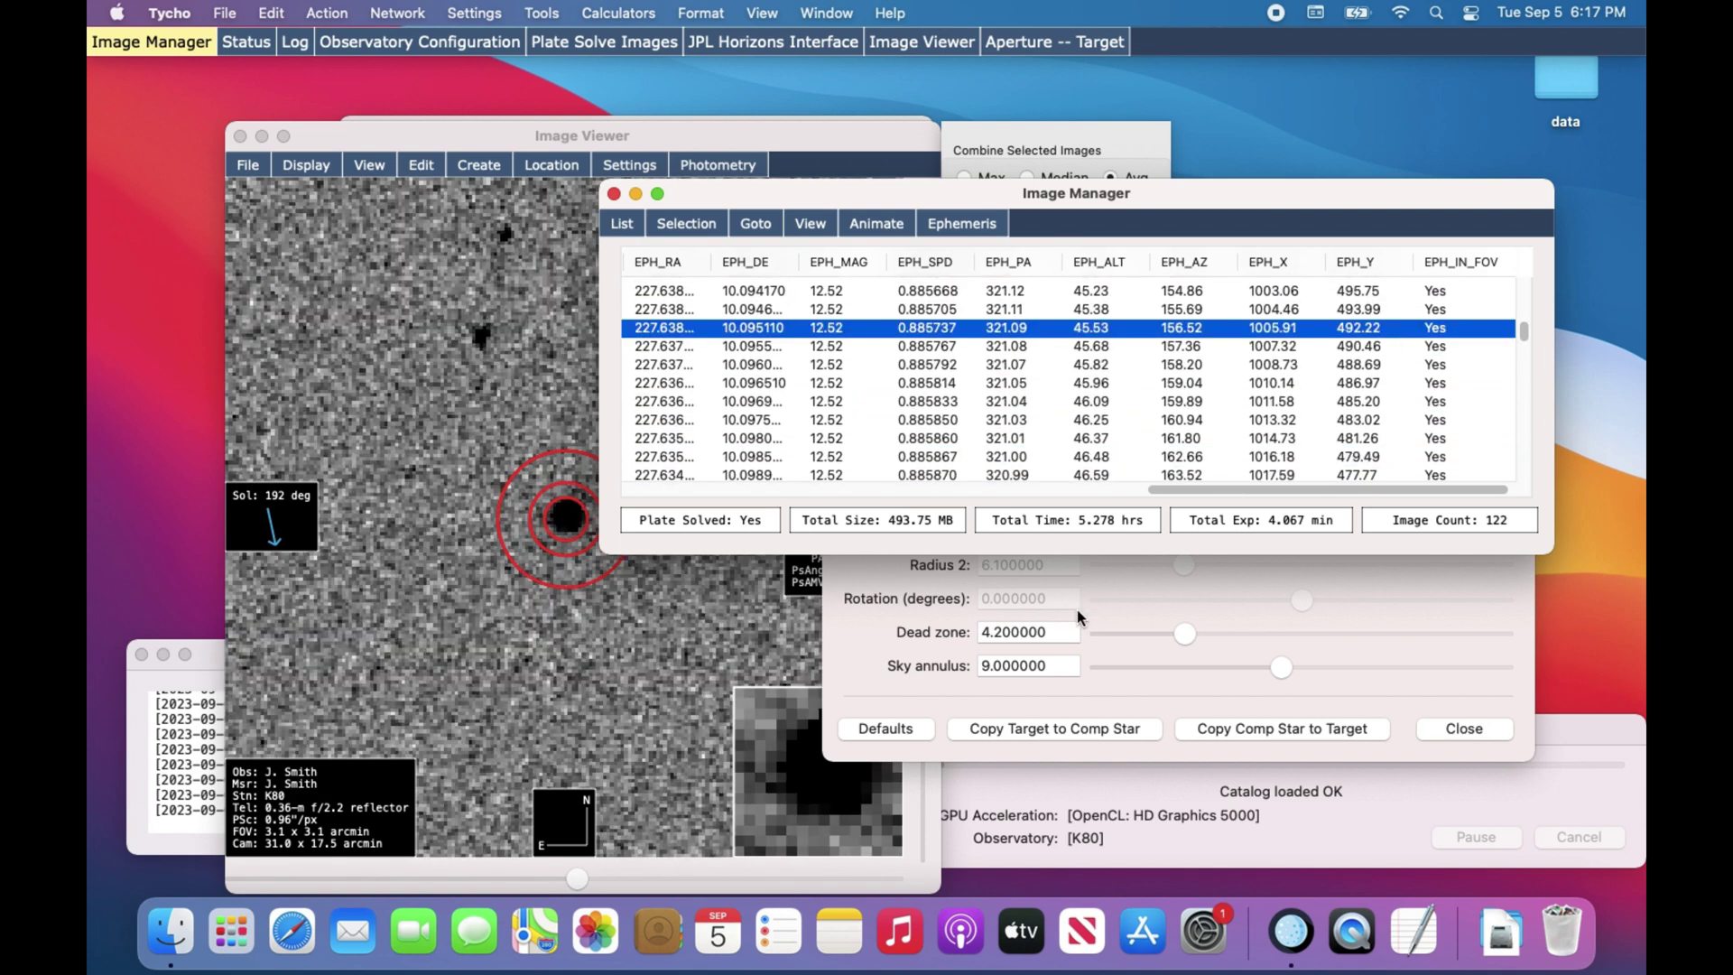
# Increase the target aperture radius to 6.7 and close the aperture settings
pyautogui.click(873, 690)
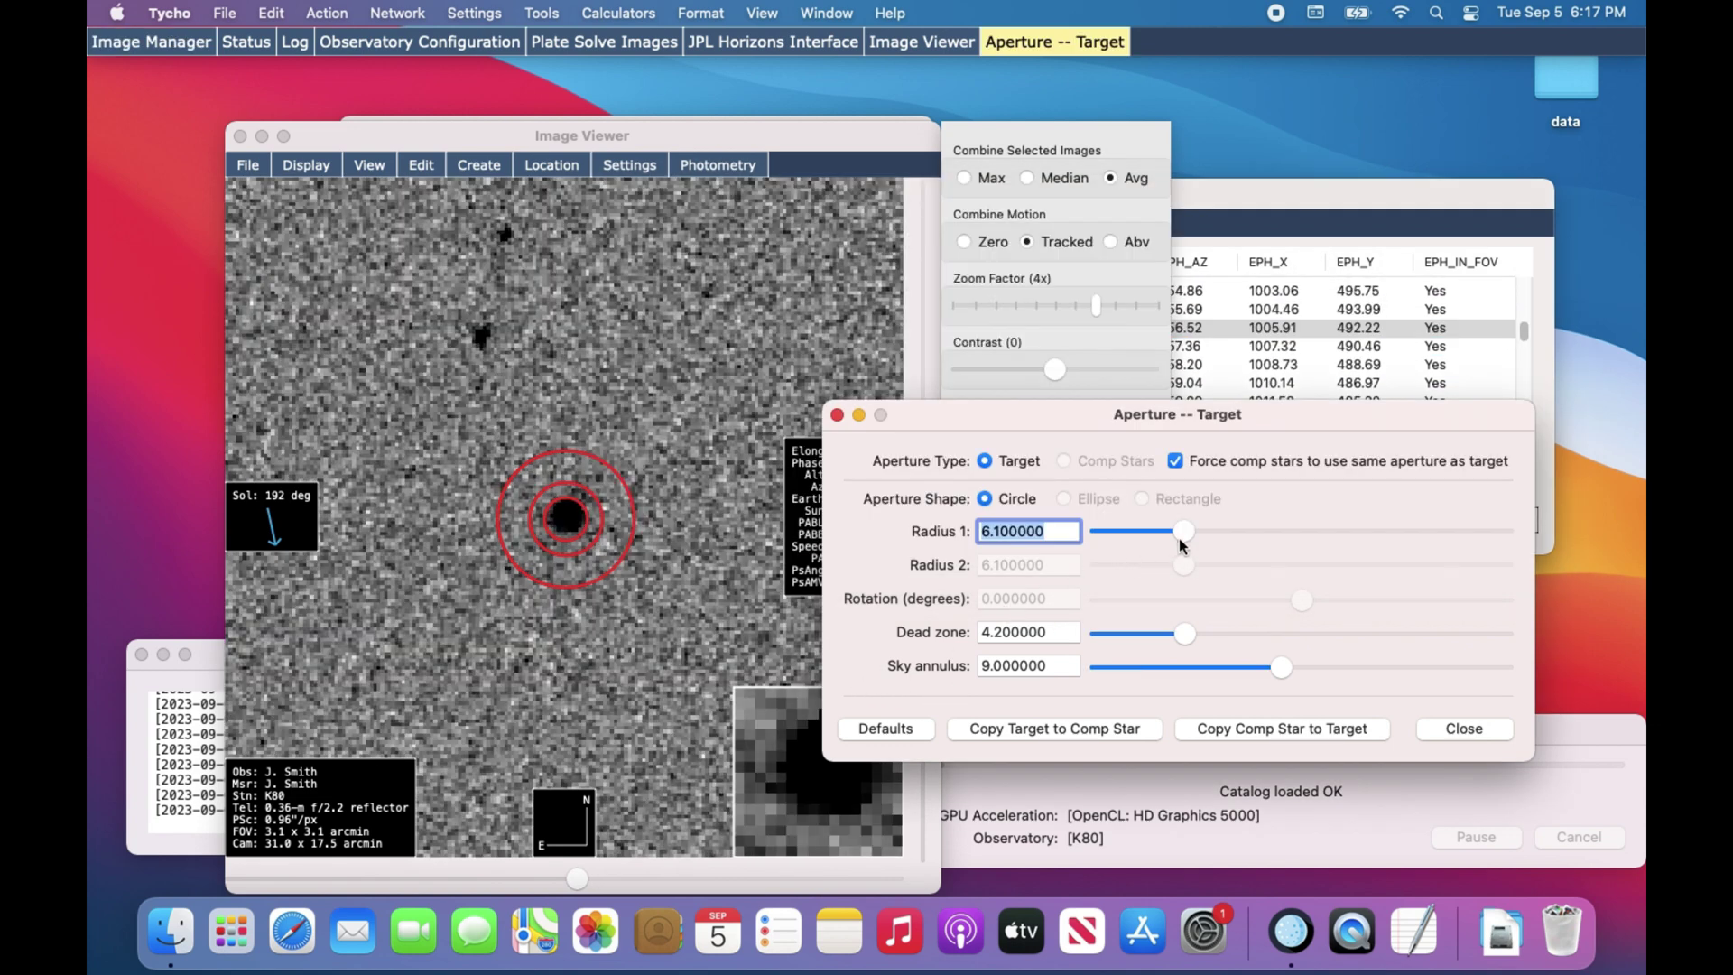
pyautogui.moveTo(1186, 535); pyautogui.dragTo(1192, 532)
pyautogui.click(641, 648)
pyautogui.scroll(2, 639, 644)
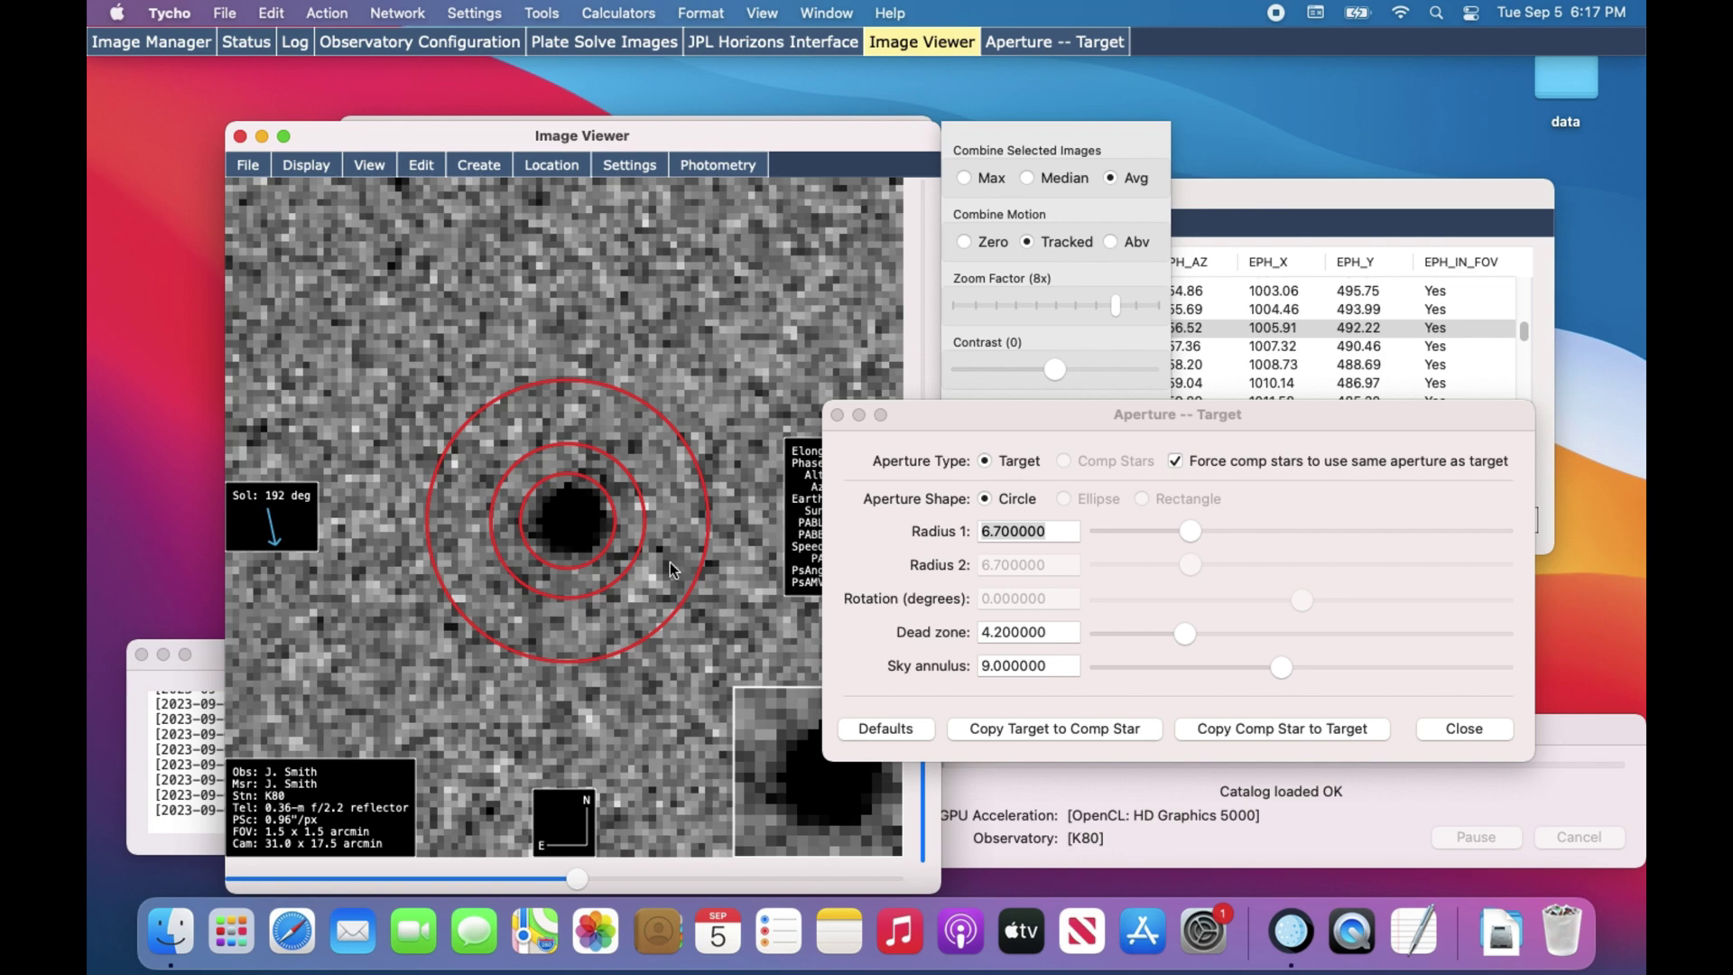
pyautogui.click(1423, 733)
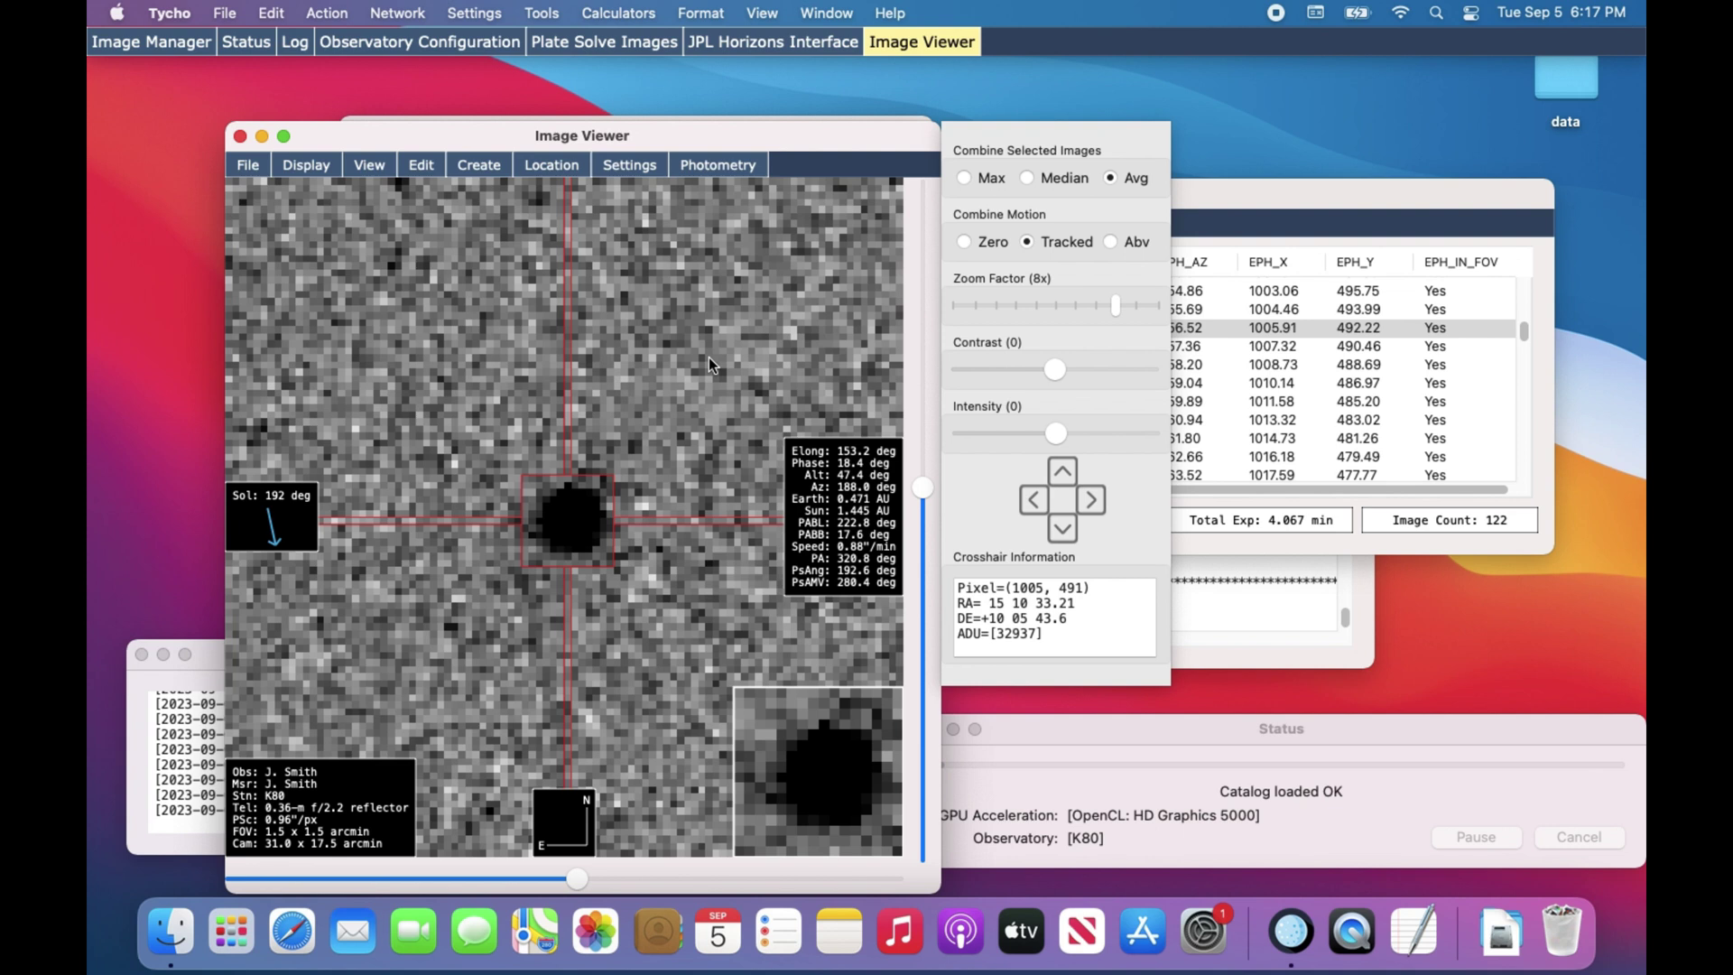
# Open Find Comp Stars and move the Comp Star Finder left to show its full magnitude-fit plot
pyautogui.click(707, 163)
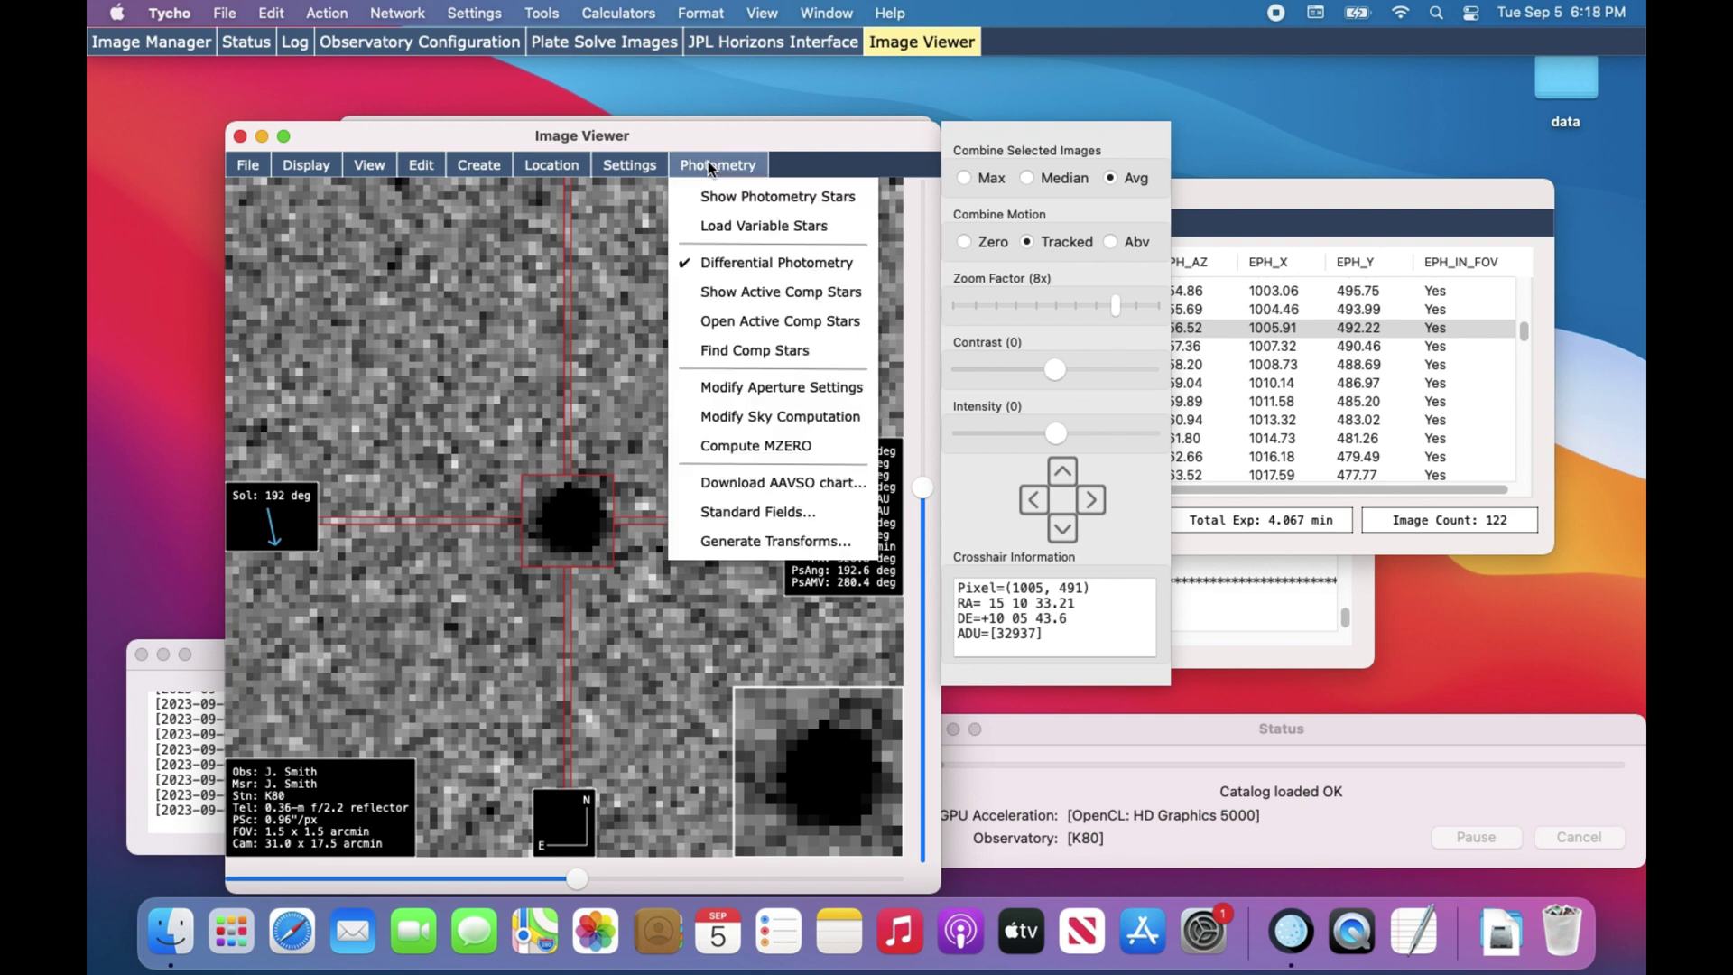
pyautogui.click(756, 349)
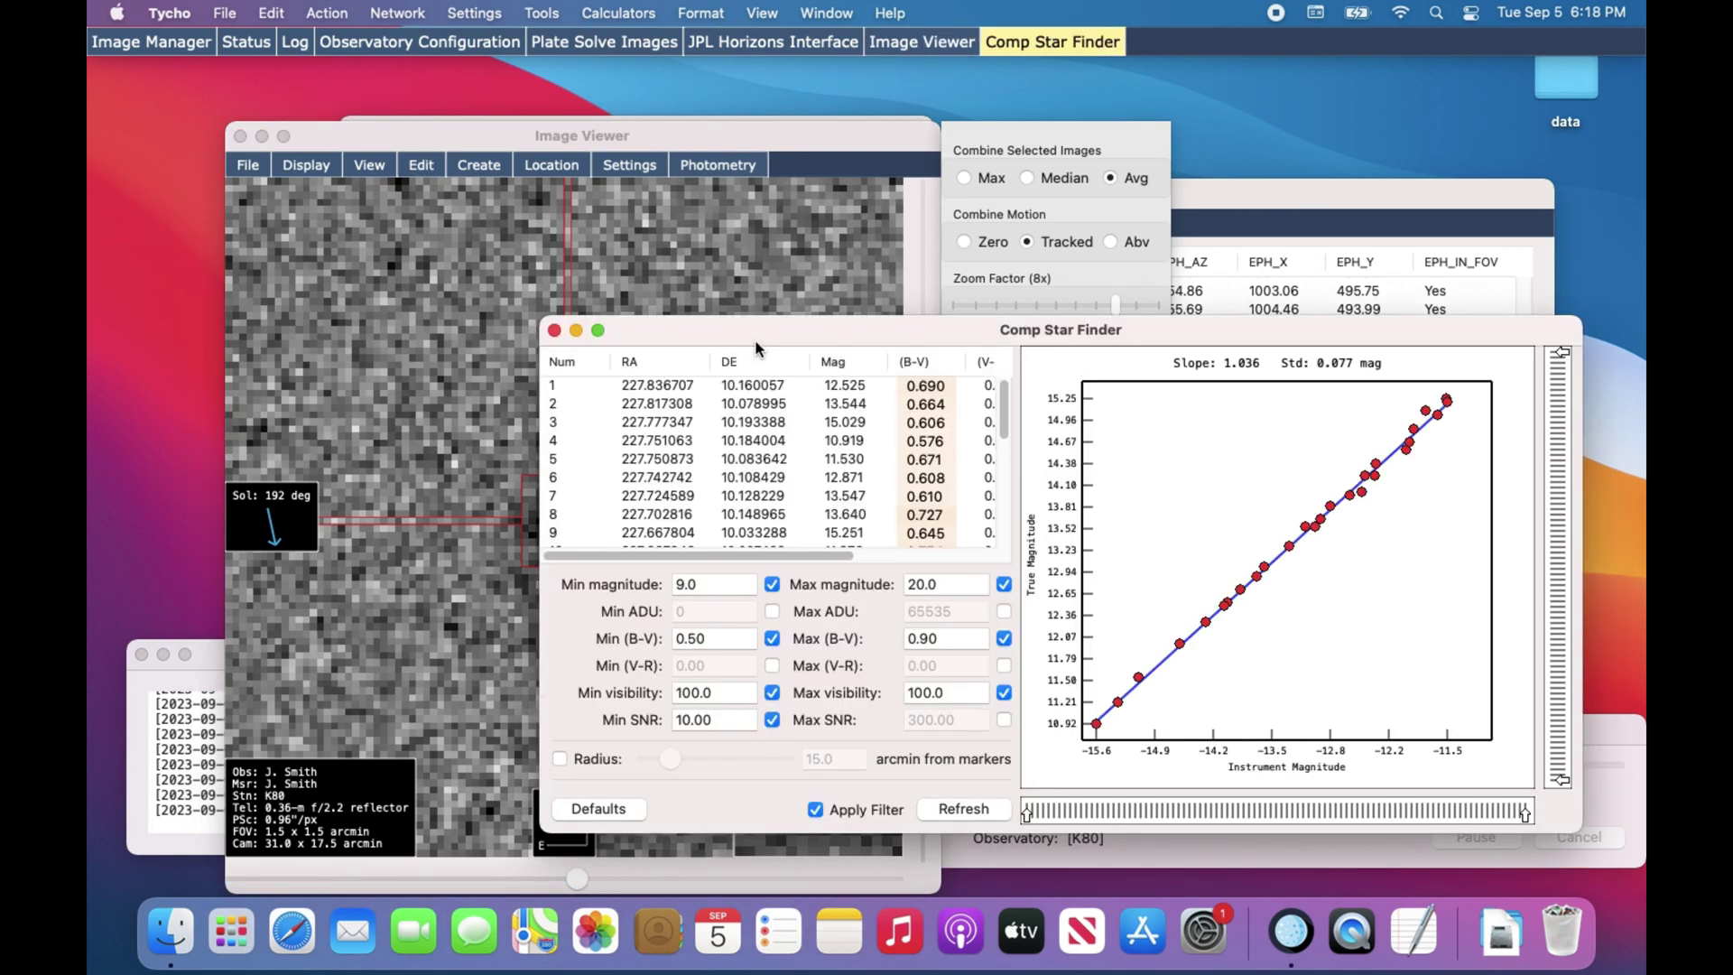
pyautogui.moveTo(879, 318); pyautogui.dragTo(881, 319)
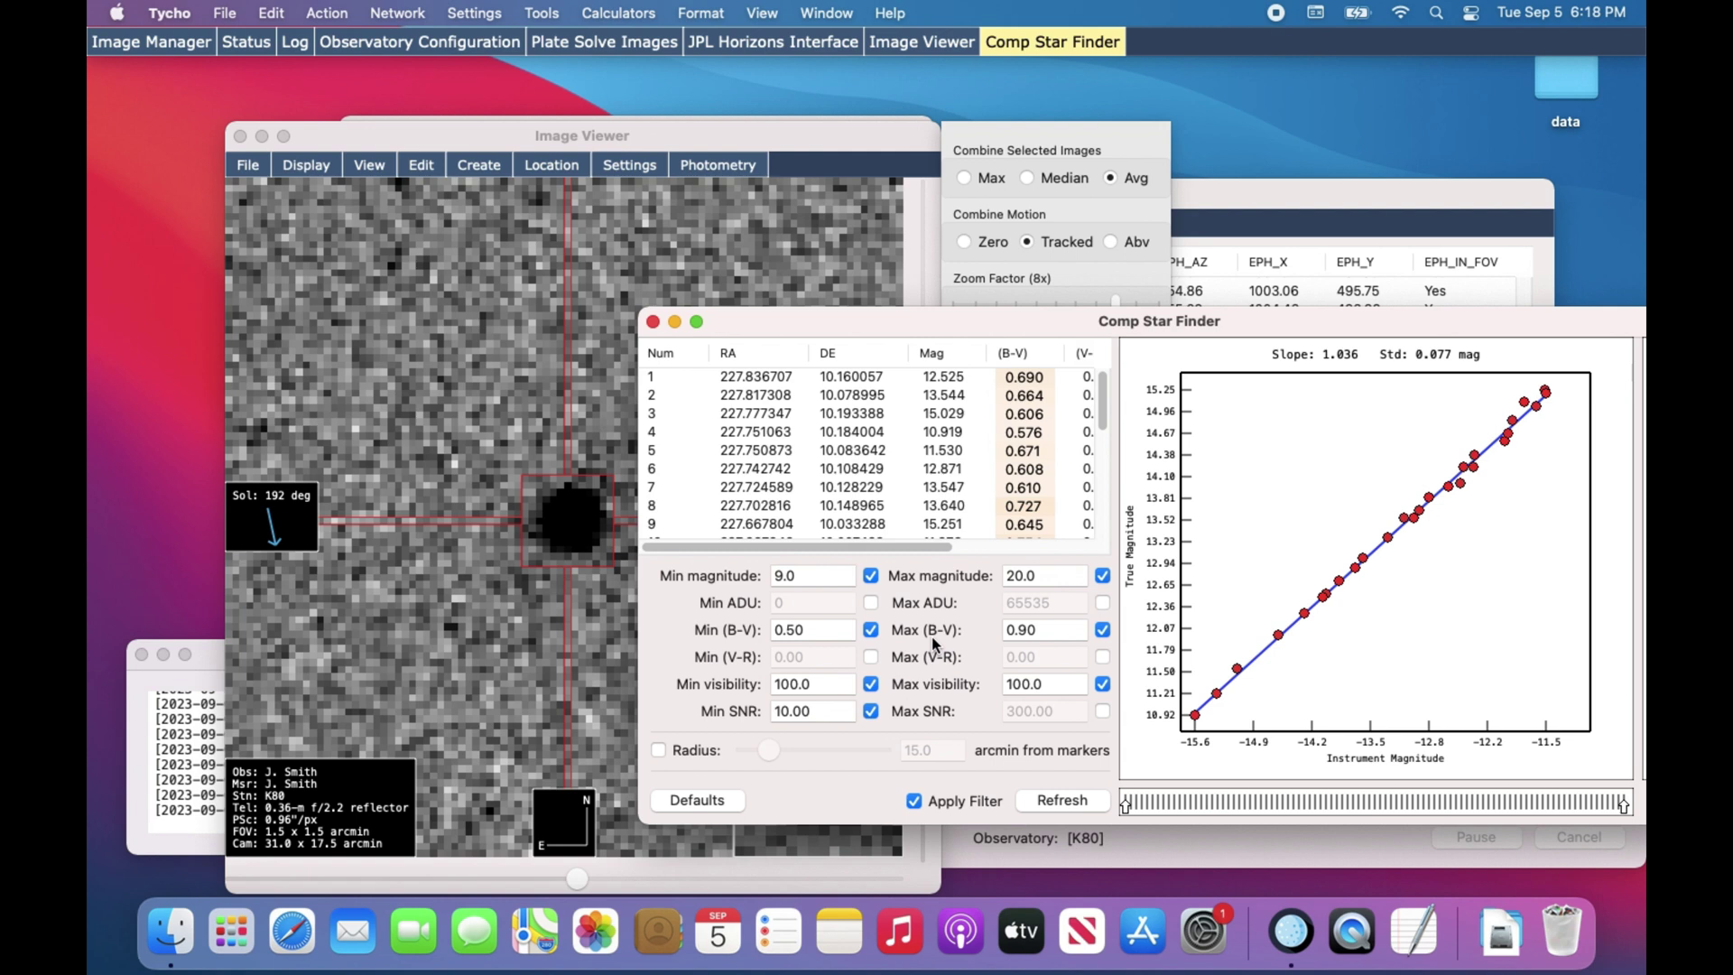
pyautogui.moveTo(1068, 331); pyautogui.dragTo(997, 329)
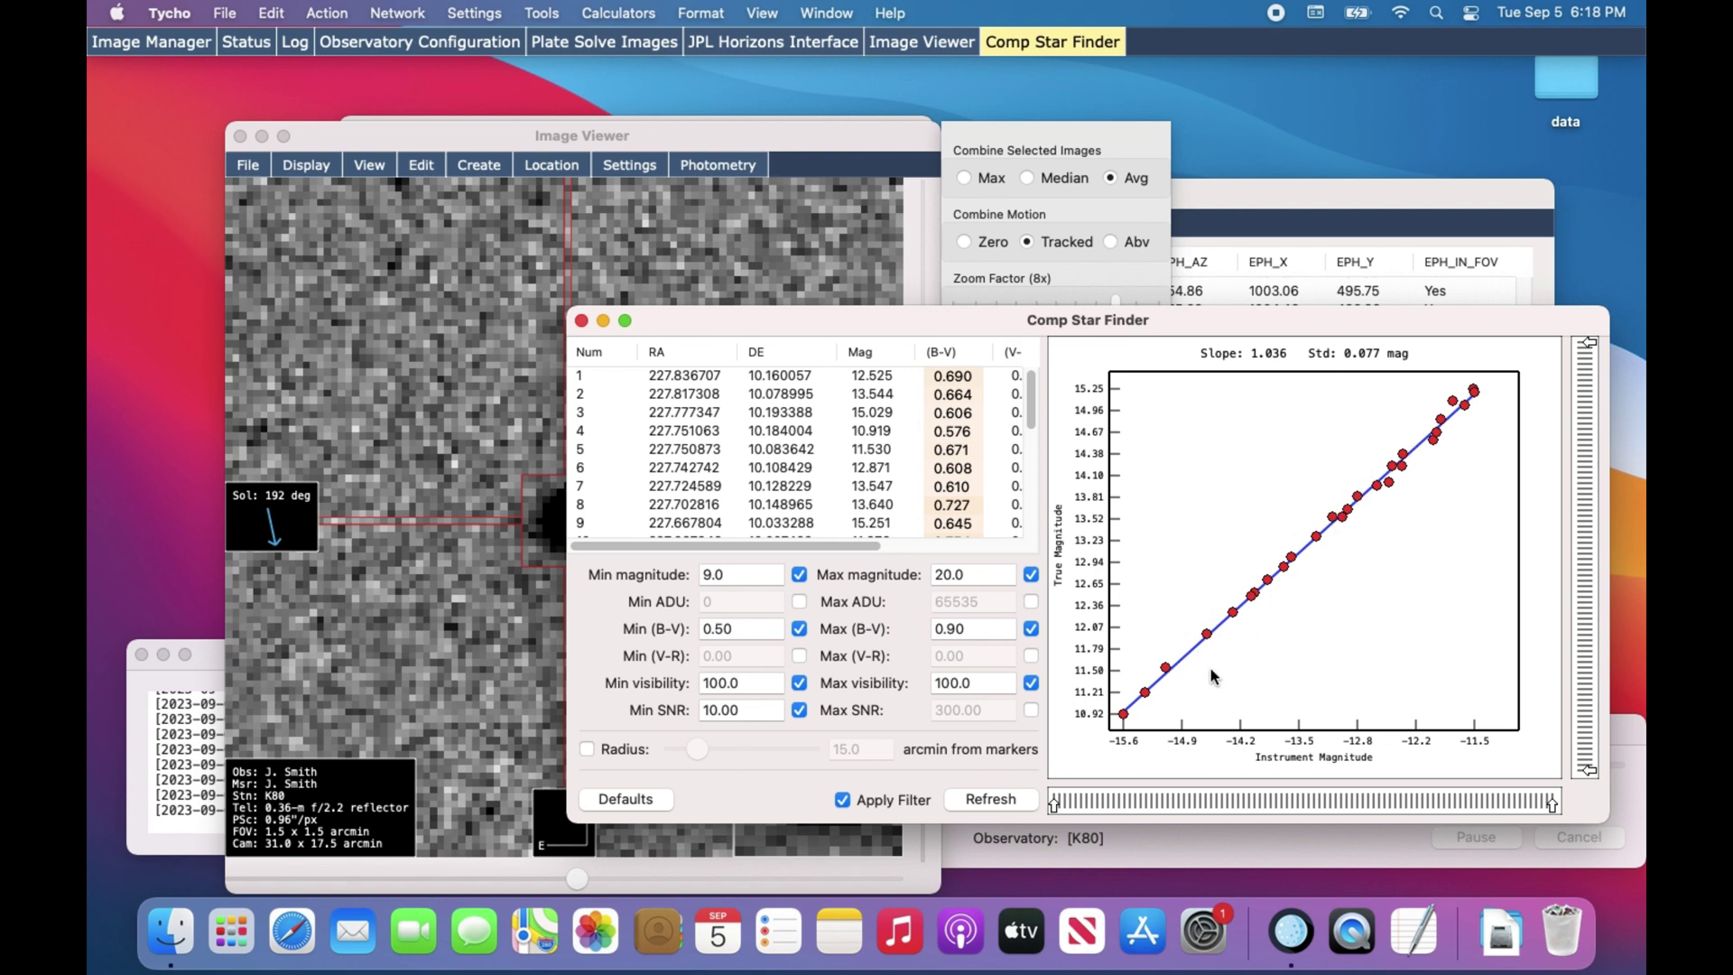
# Add fit-plot stars 5, 10, 15 and 23 to the active comparison stars
pyautogui.rightClick(1165, 672)
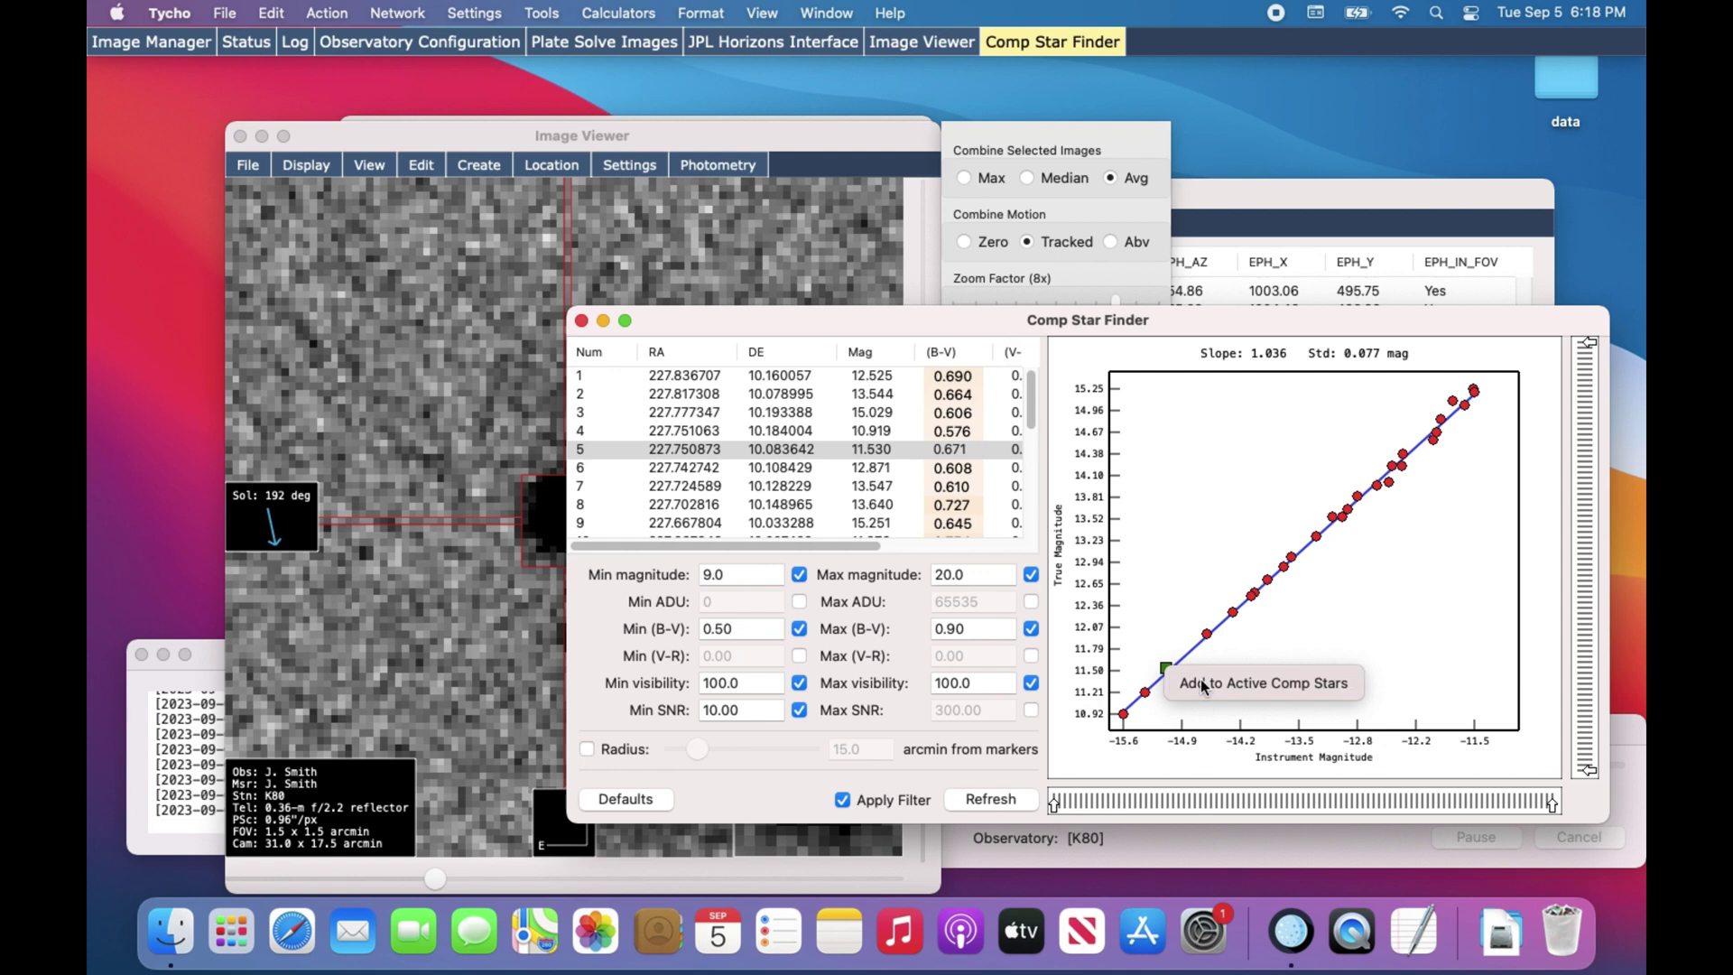
pyautogui.click(1201, 683)
pyautogui.click(1207, 638)
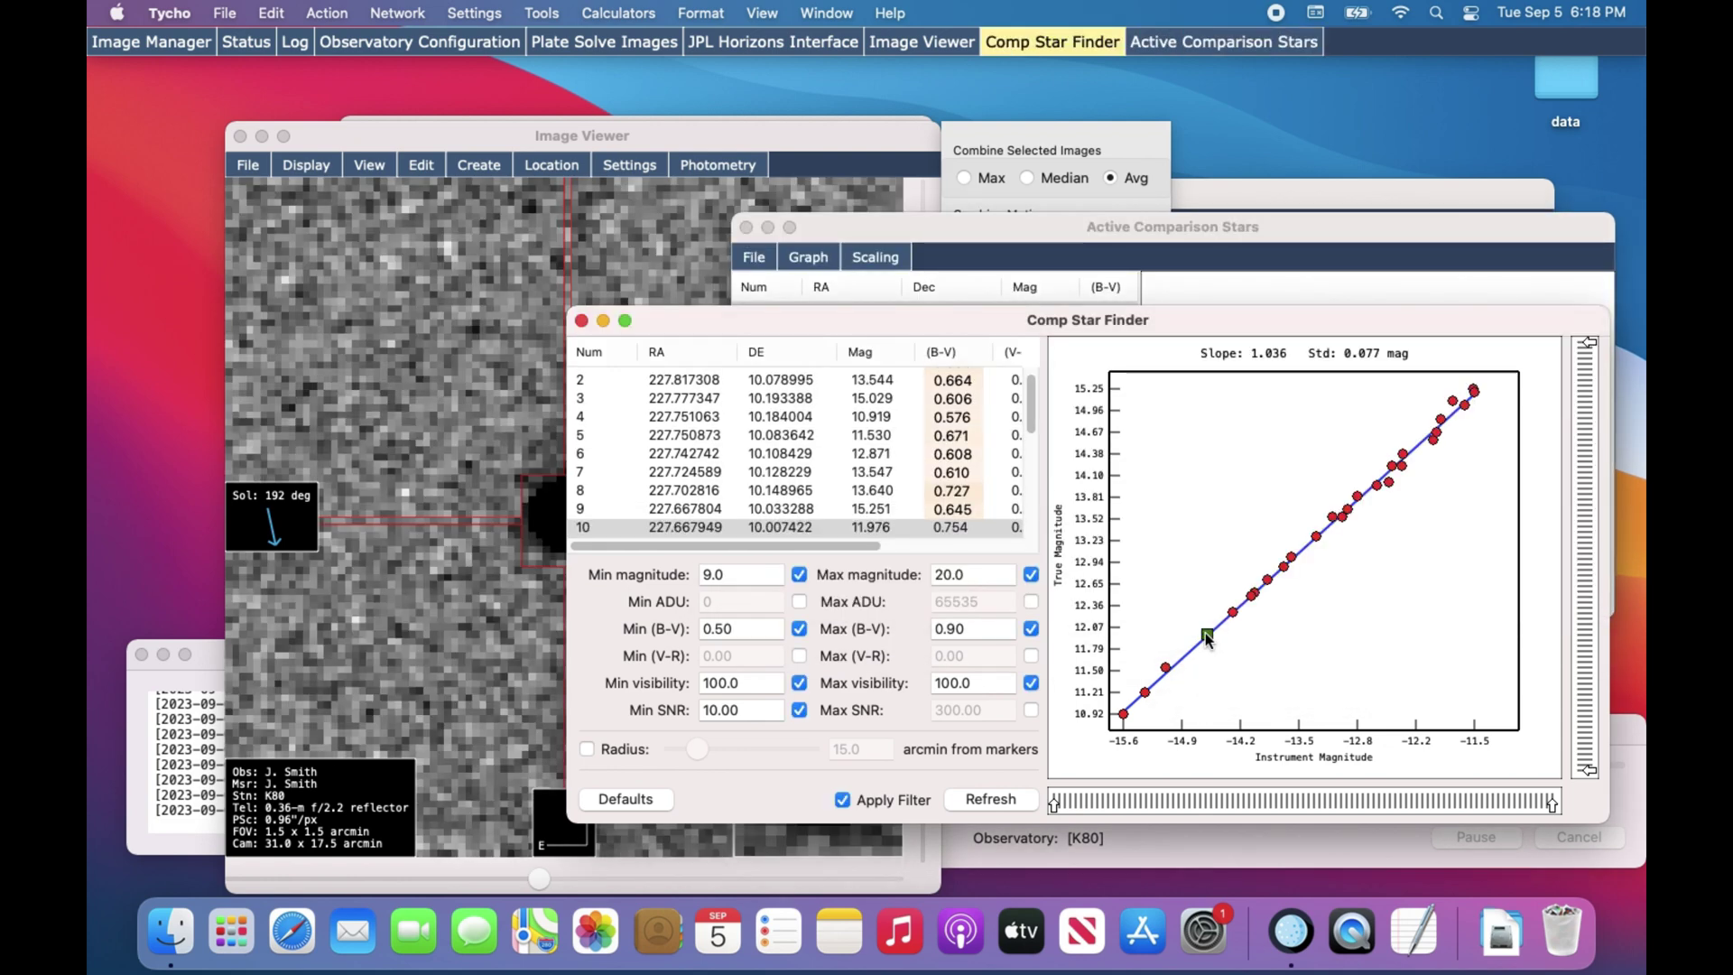
pyautogui.rightClick(1207, 638)
pyautogui.click(1217, 640)
pyautogui.click(1230, 615)
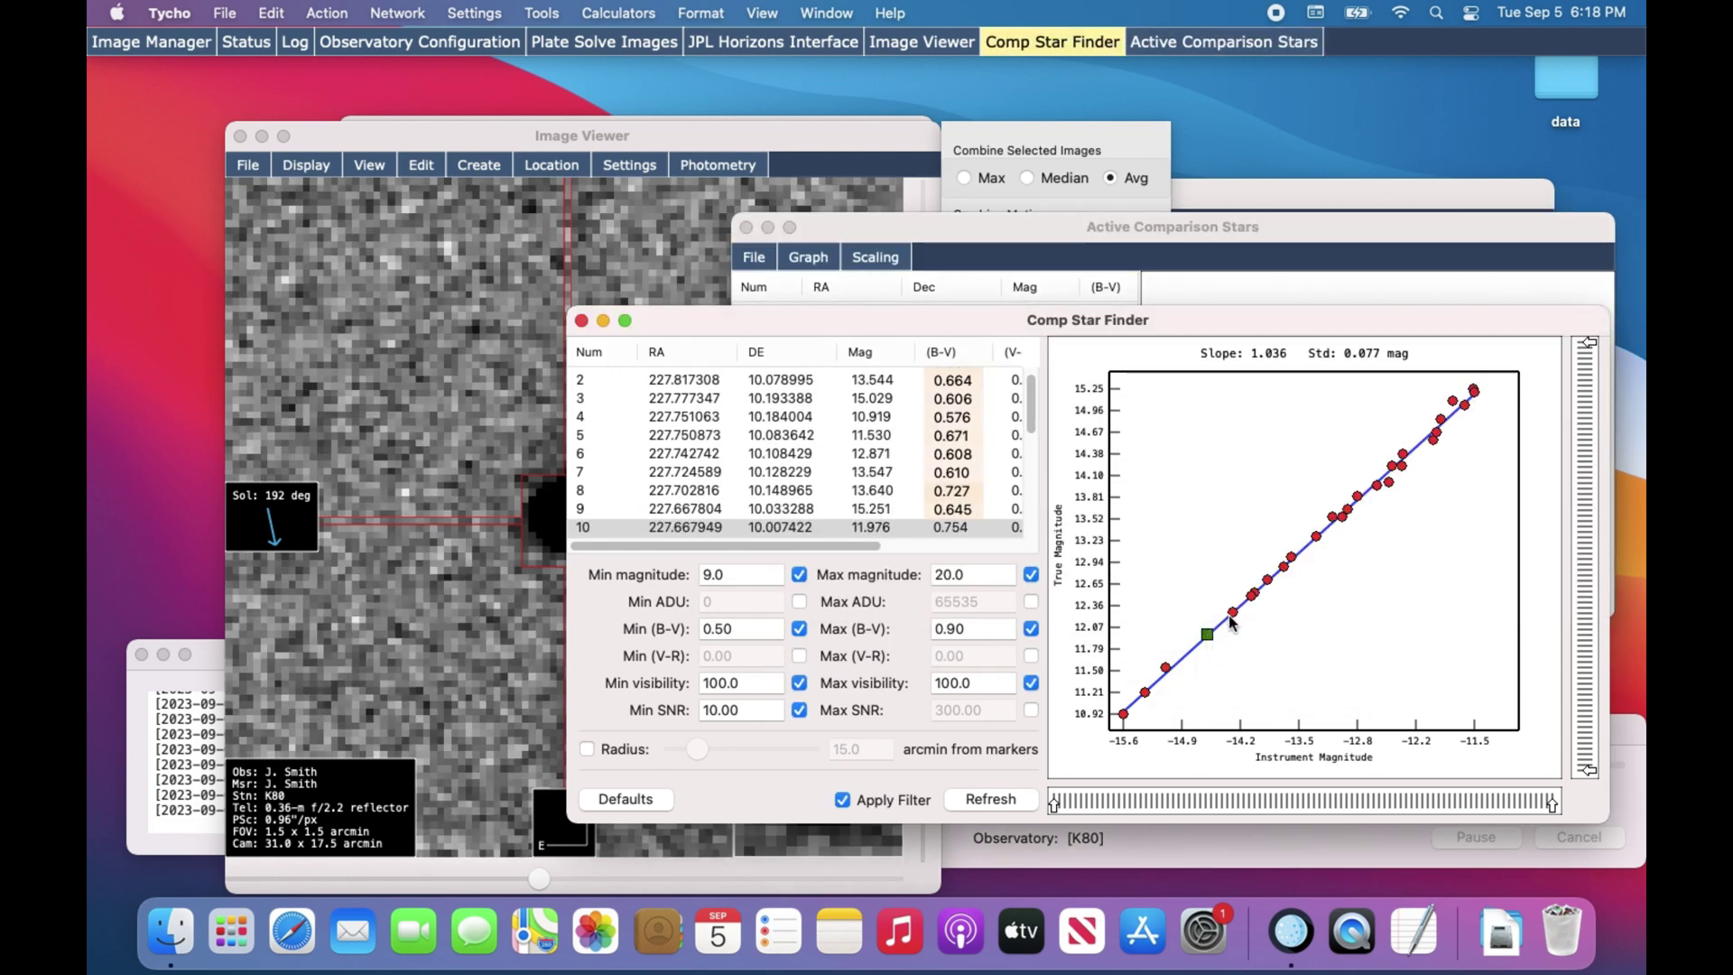
pyautogui.rightClick(1227, 615)
pyautogui.click(1247, 629)
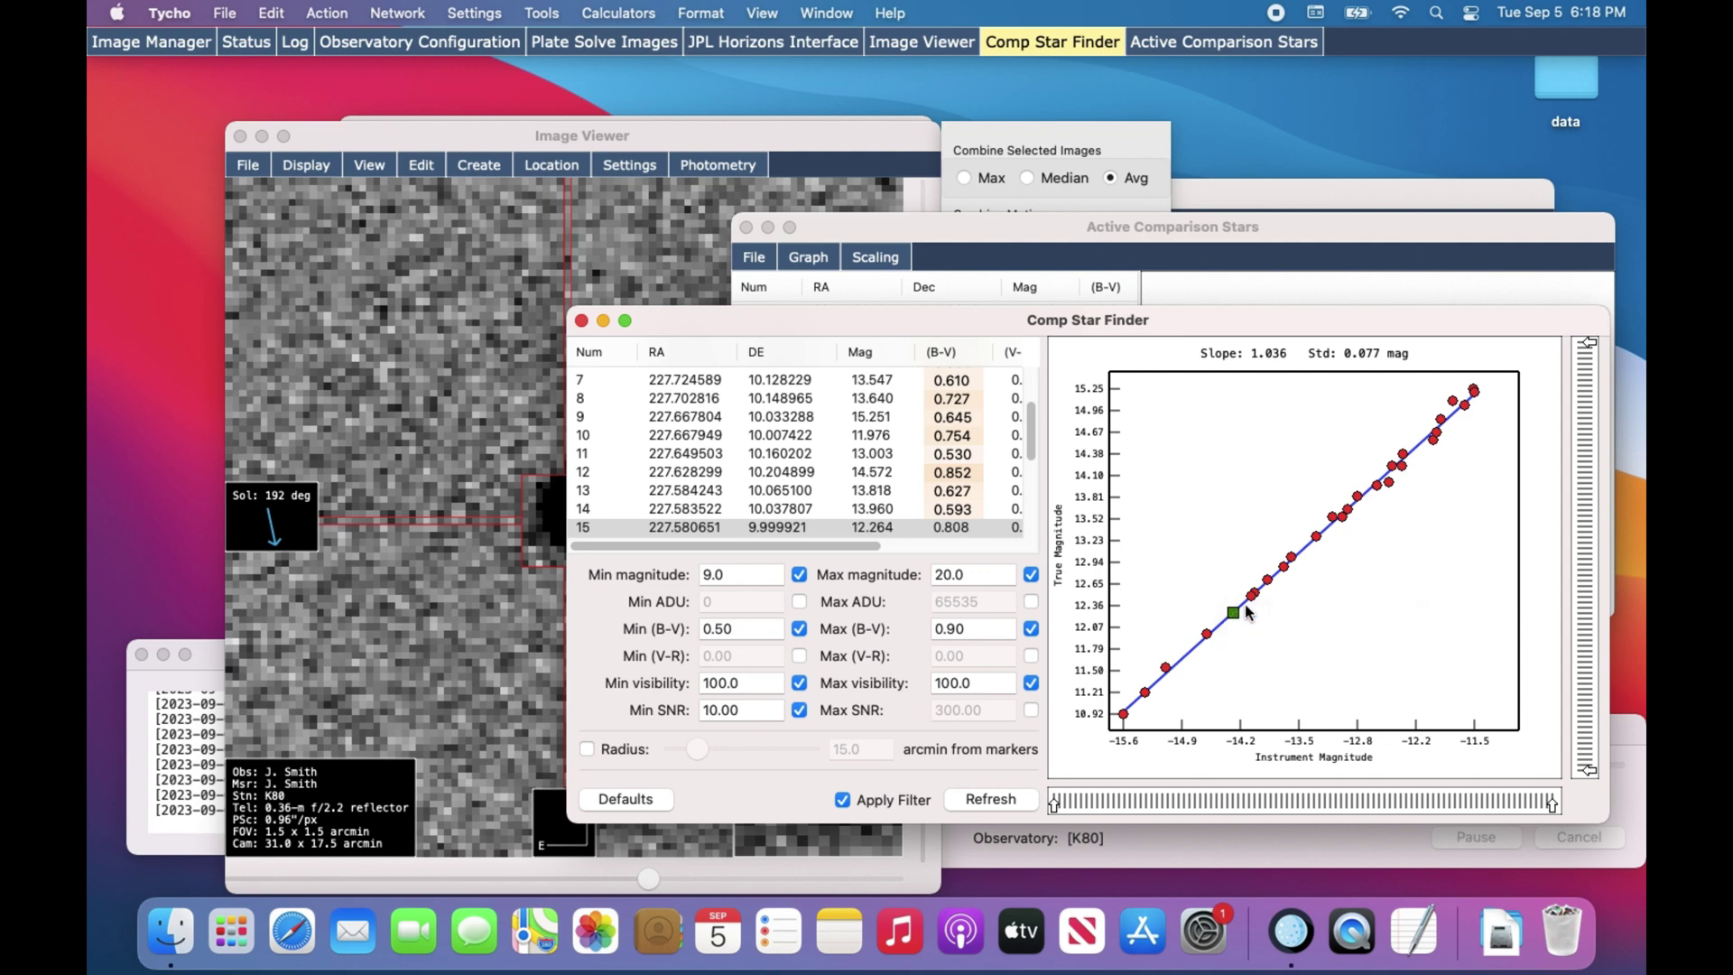
pyautogui.click(1250, 596)
pyautogui.rightClick(1250, 595)
pyautogui.click(1261, 610)
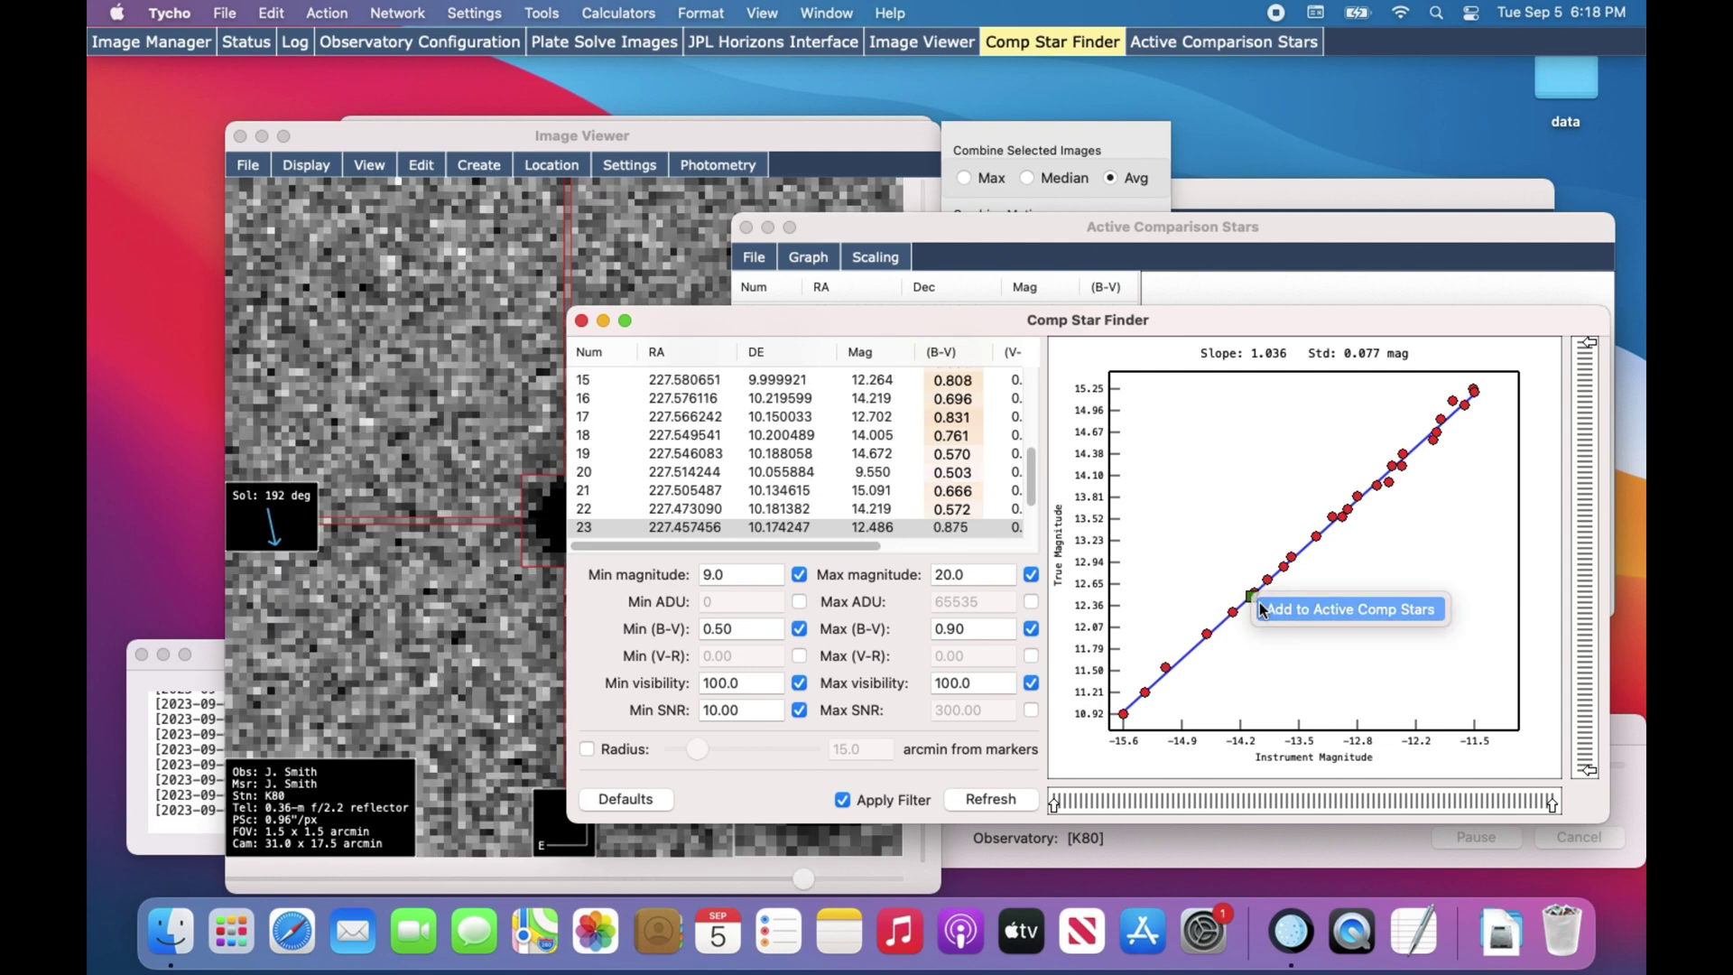
# Add stars 1, 17 and 6 as comparisons and show the Active Comparison Stars list
pyautogui.click(1254, 596)
pyautogui.rightClick(1253, 596)
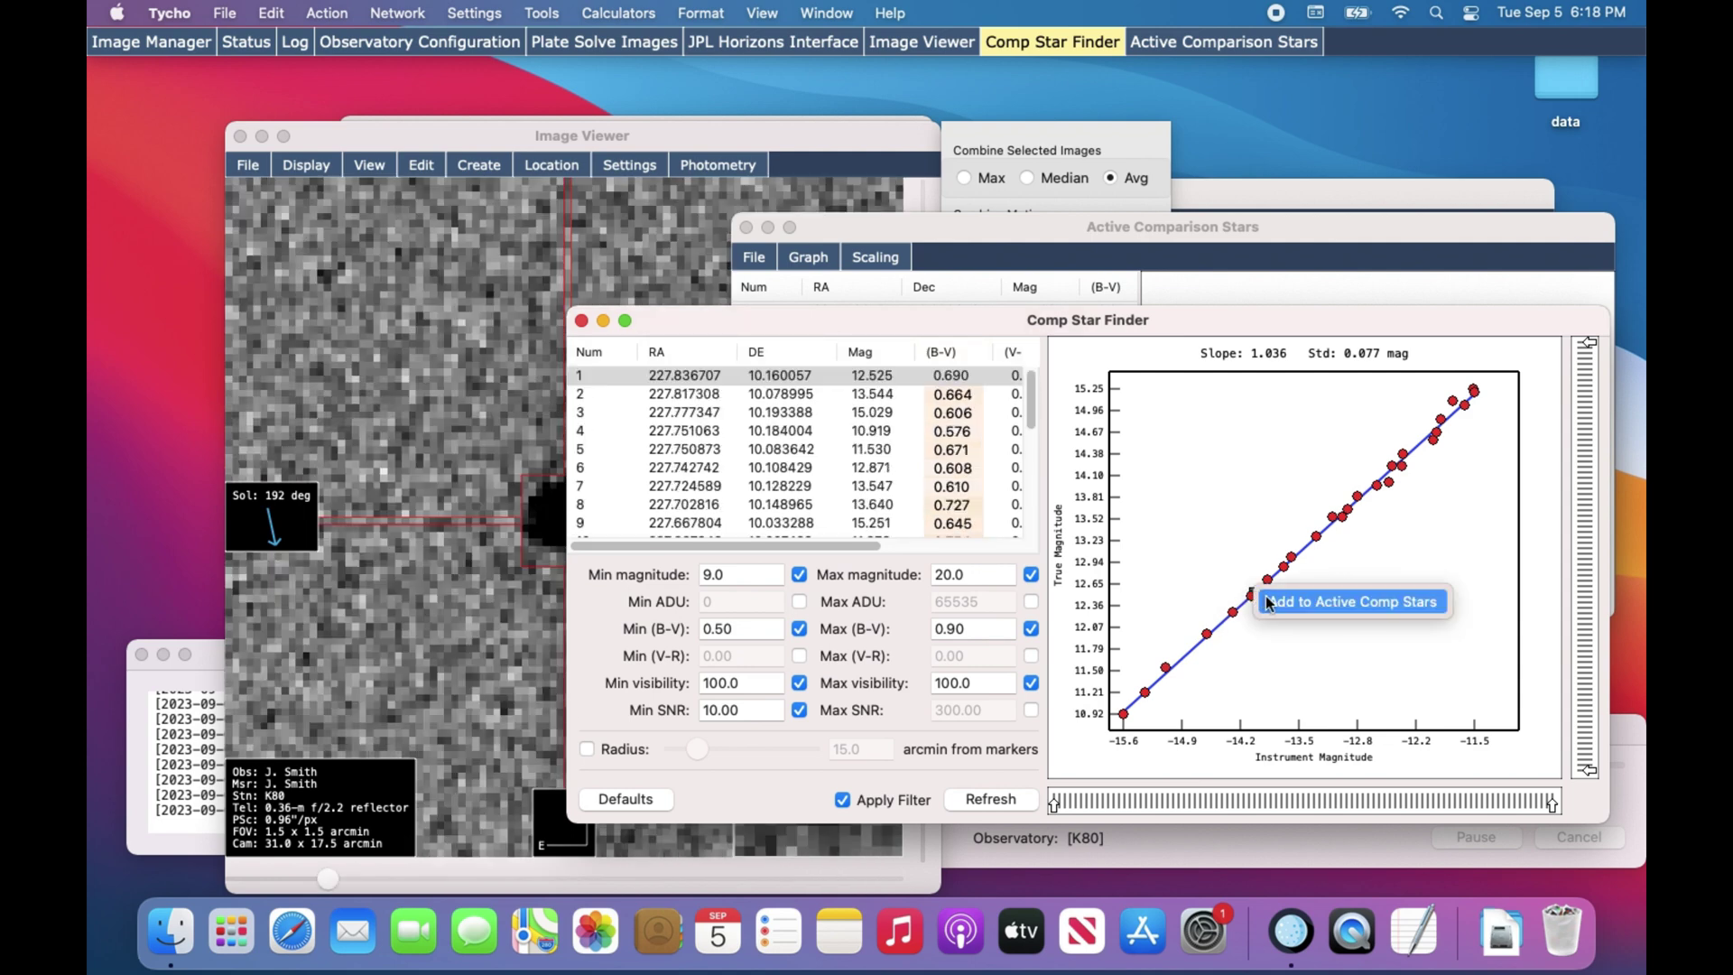
pyautogui.click(1269, 602)
pyautogui.rightClick(1268, 580)
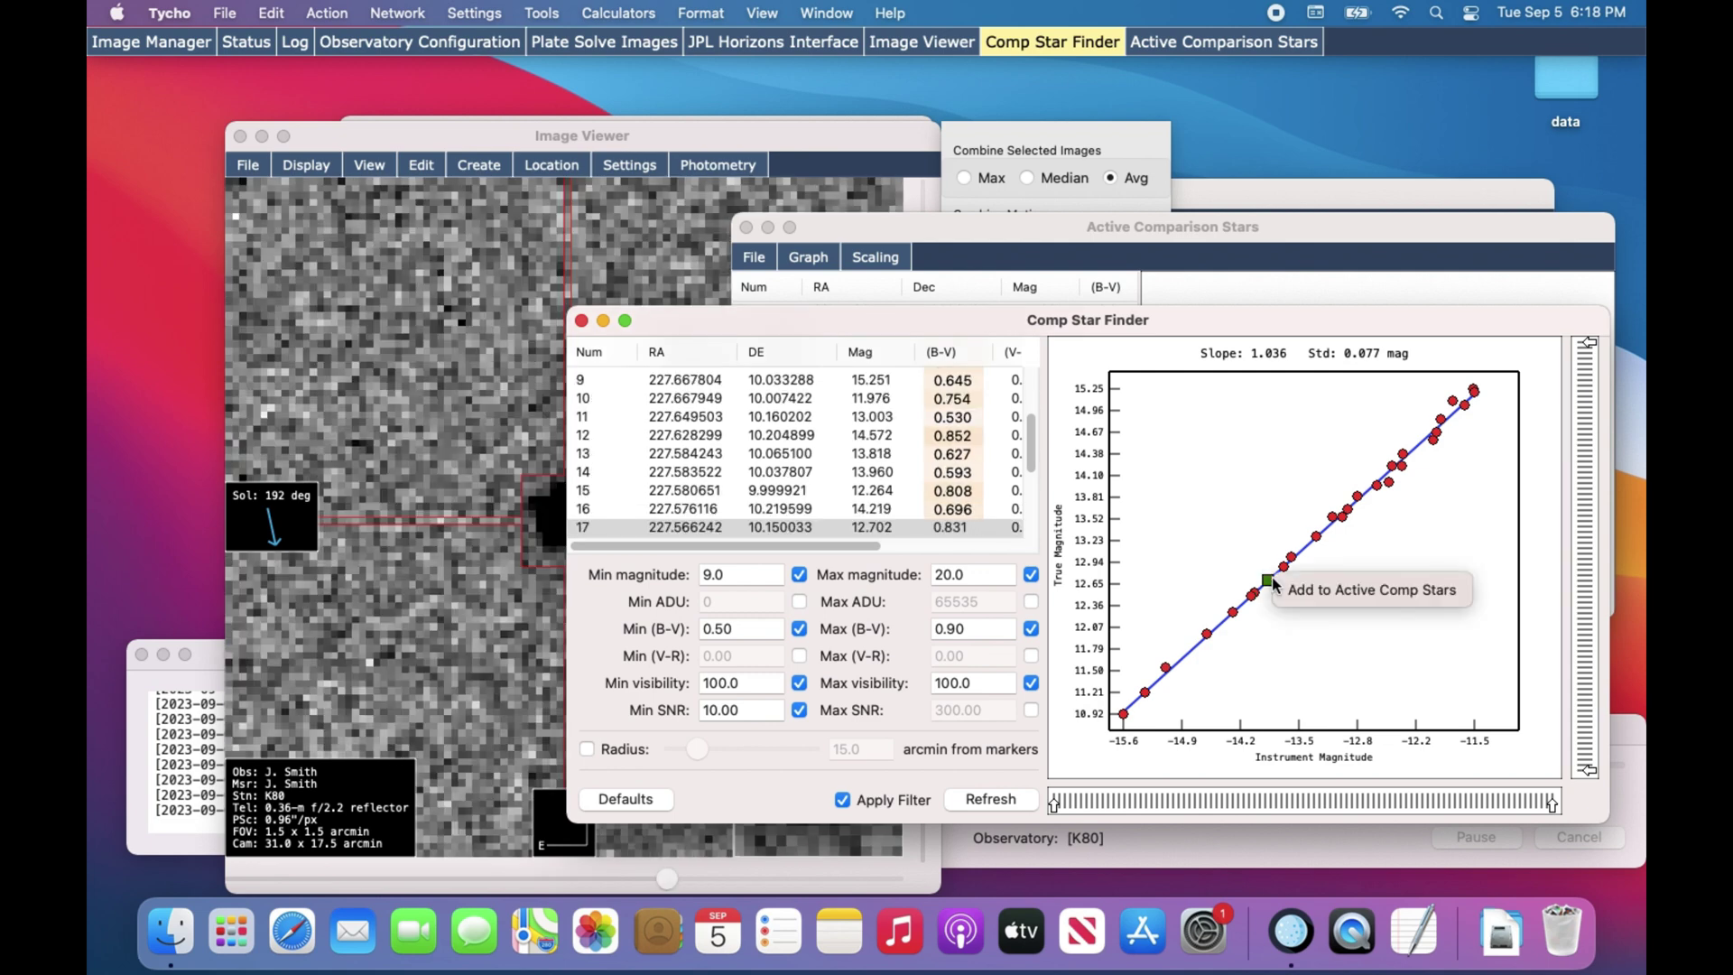
pyautogui.click(1280, 592)
pyautogui.click(1282, 567)
pyautogui.rightClick(1282, 568)
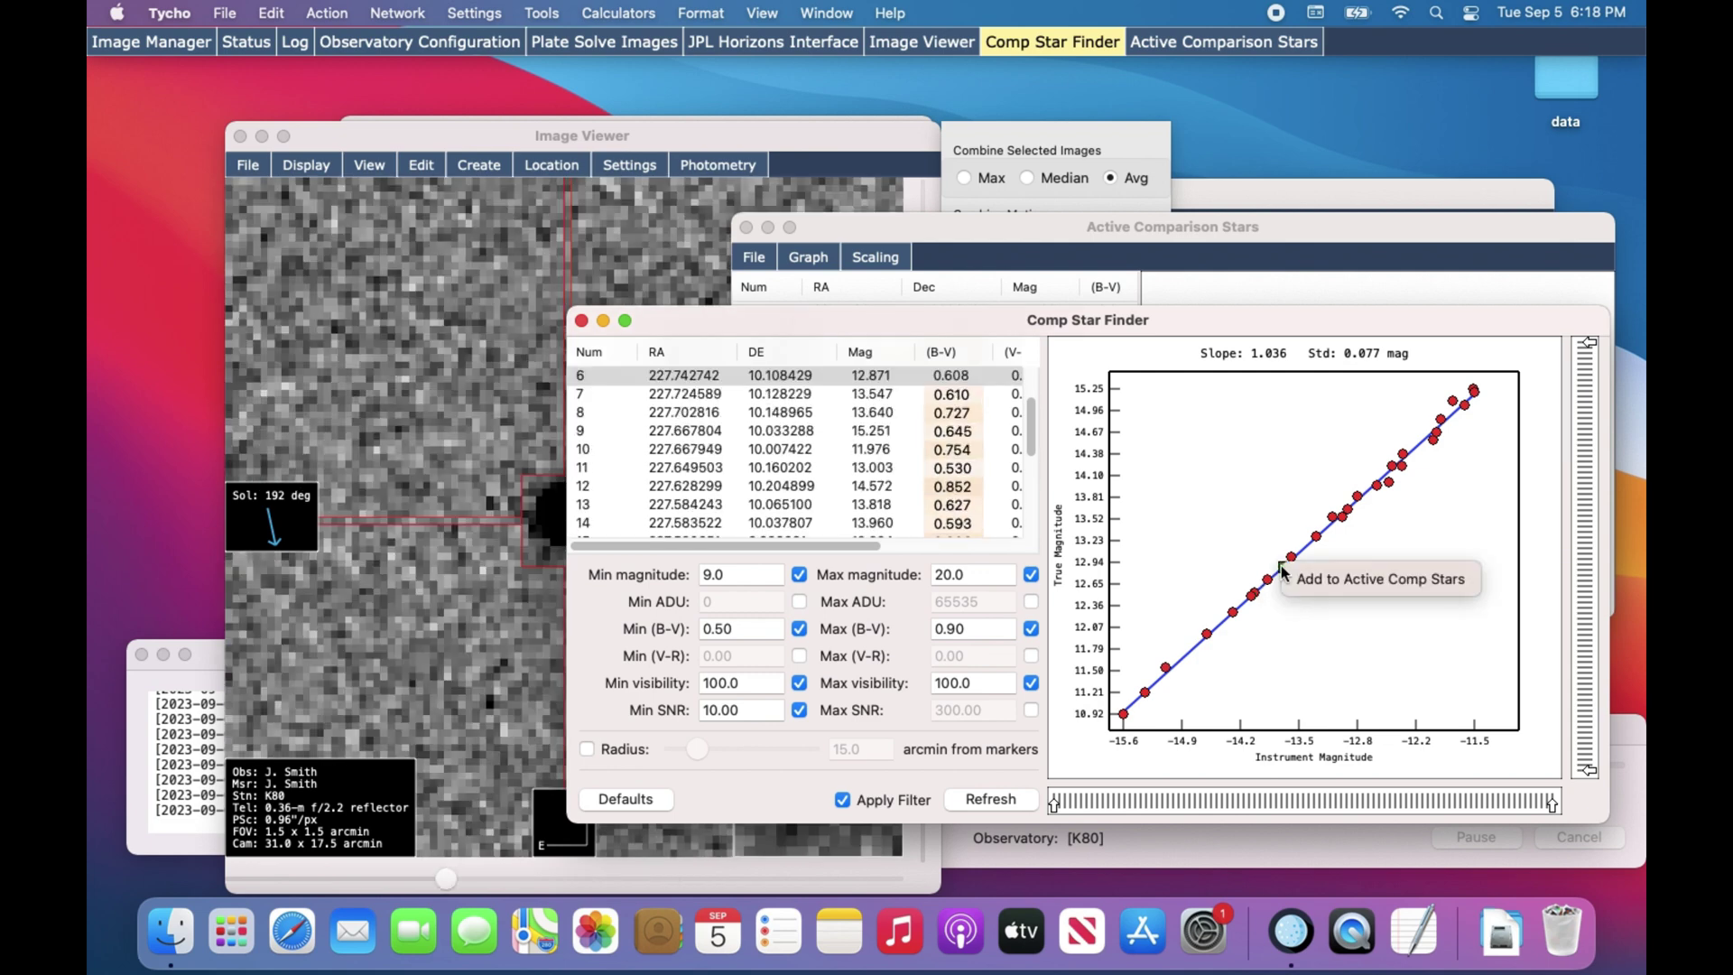
pyautogui.click(1298, 576)
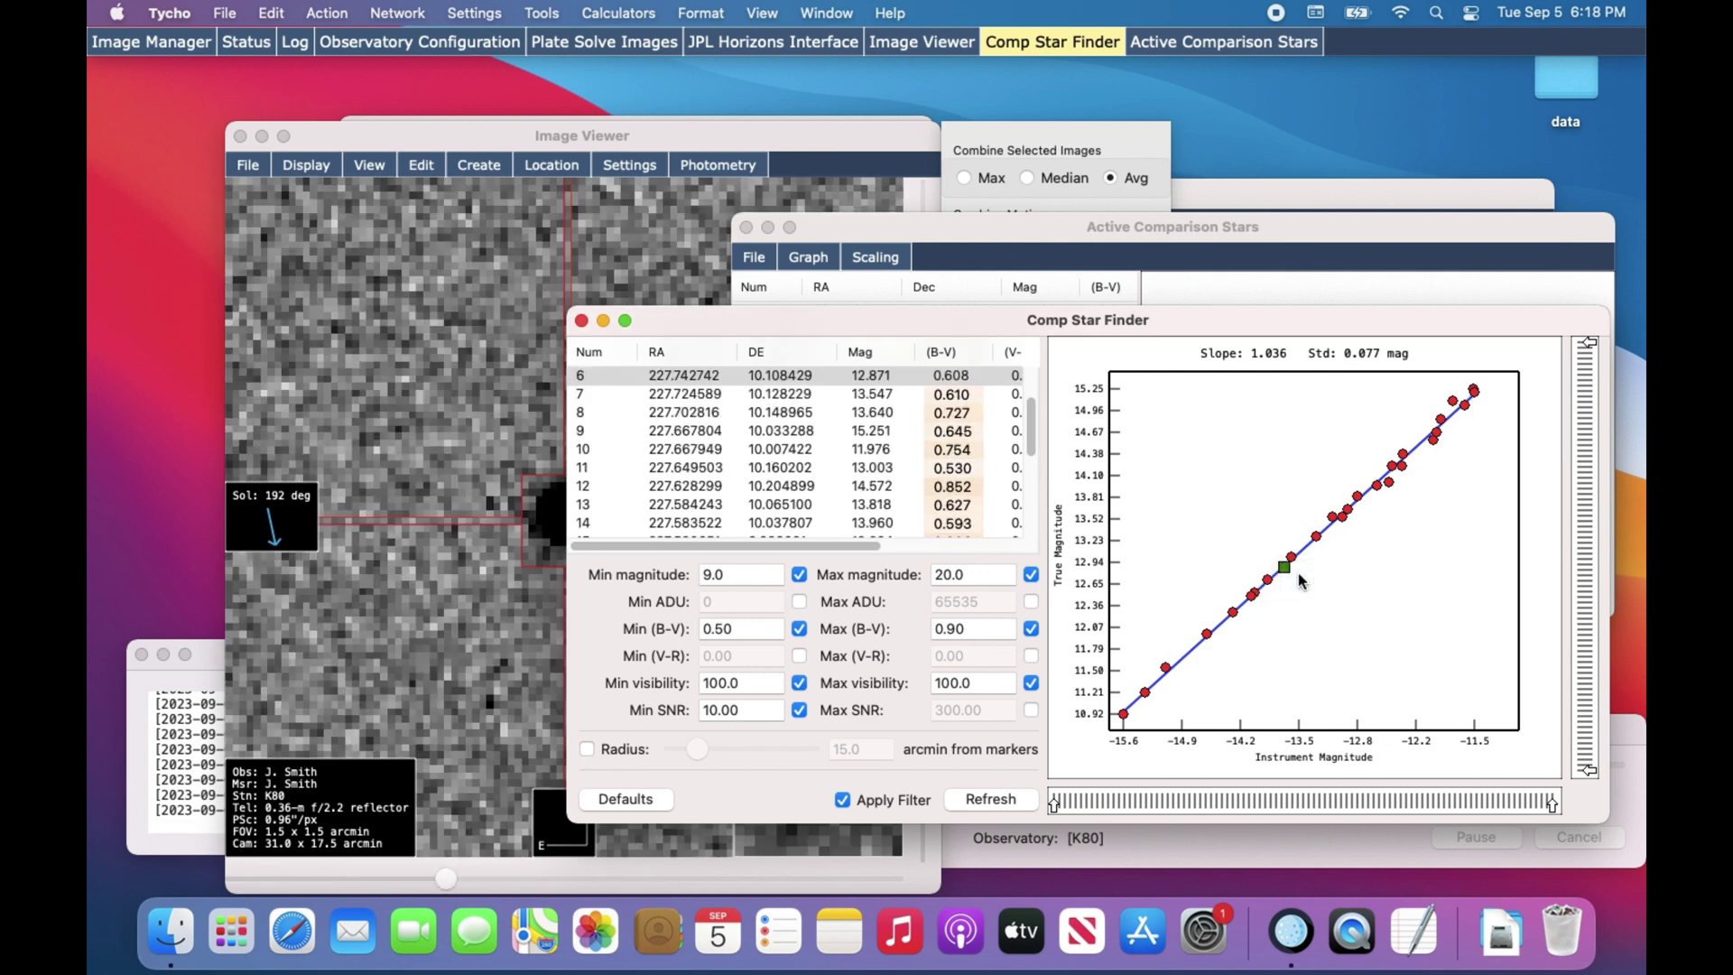
pyautogui.click(1059, 239)
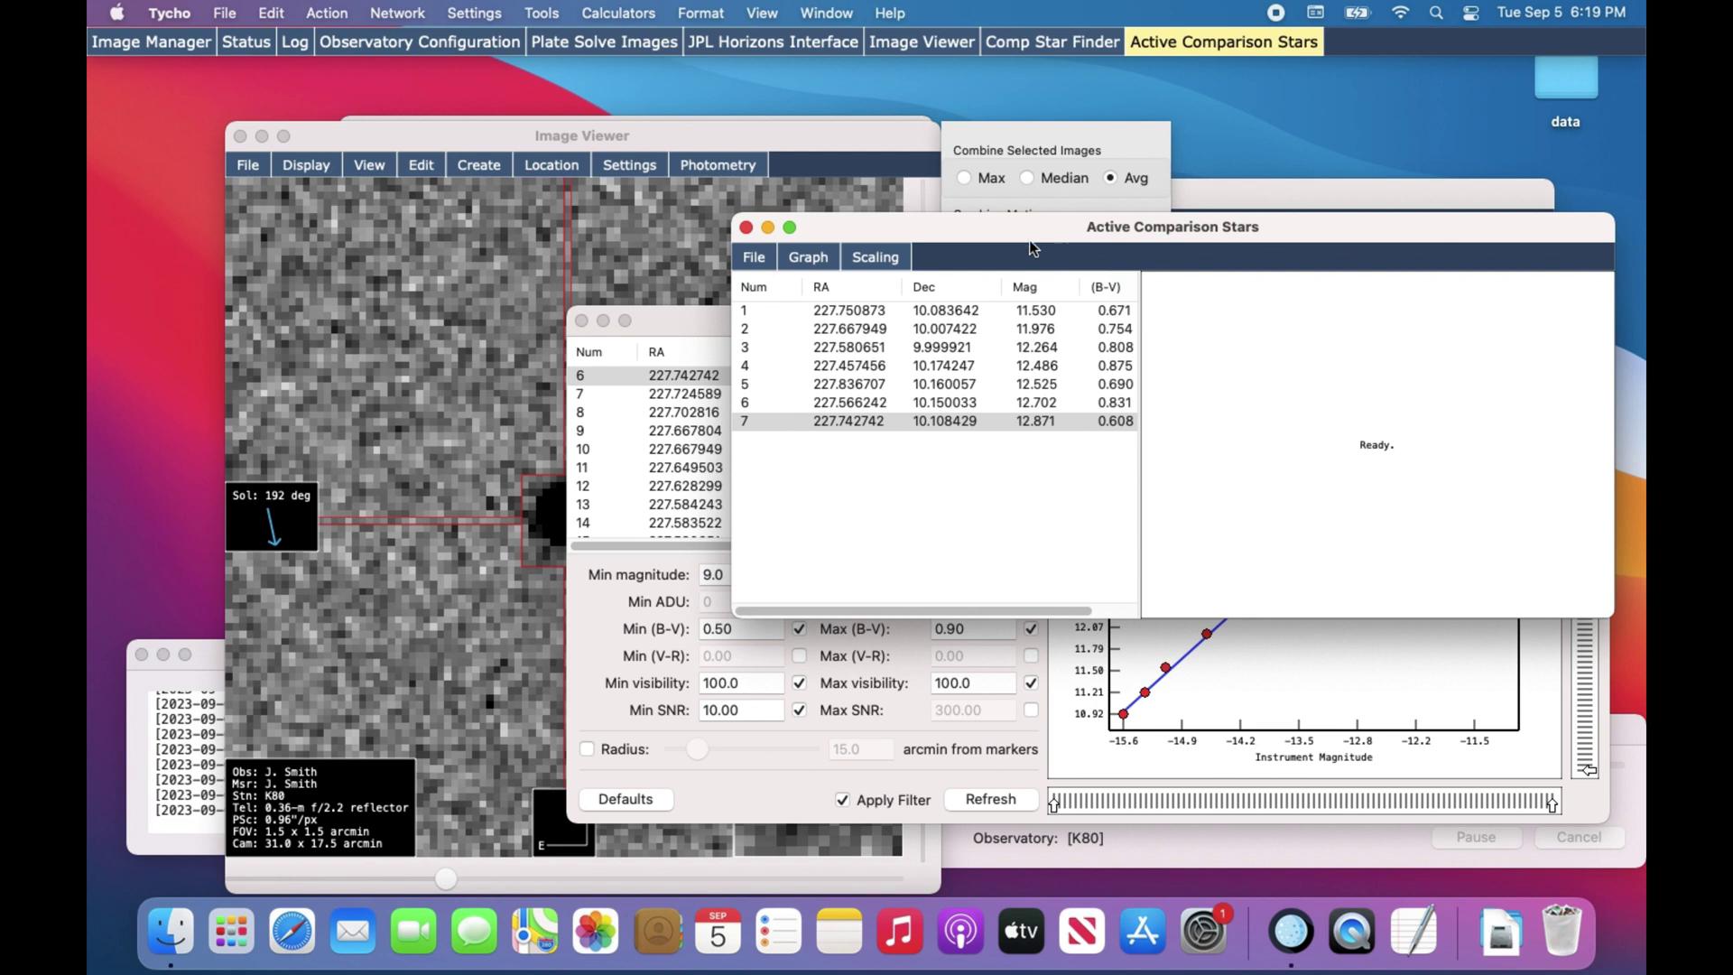
# Generate light-curve data and step through the comparison stars' computed magnitude curves
pyautogui.click(808, 257)
pyautogui.click(811, 283)
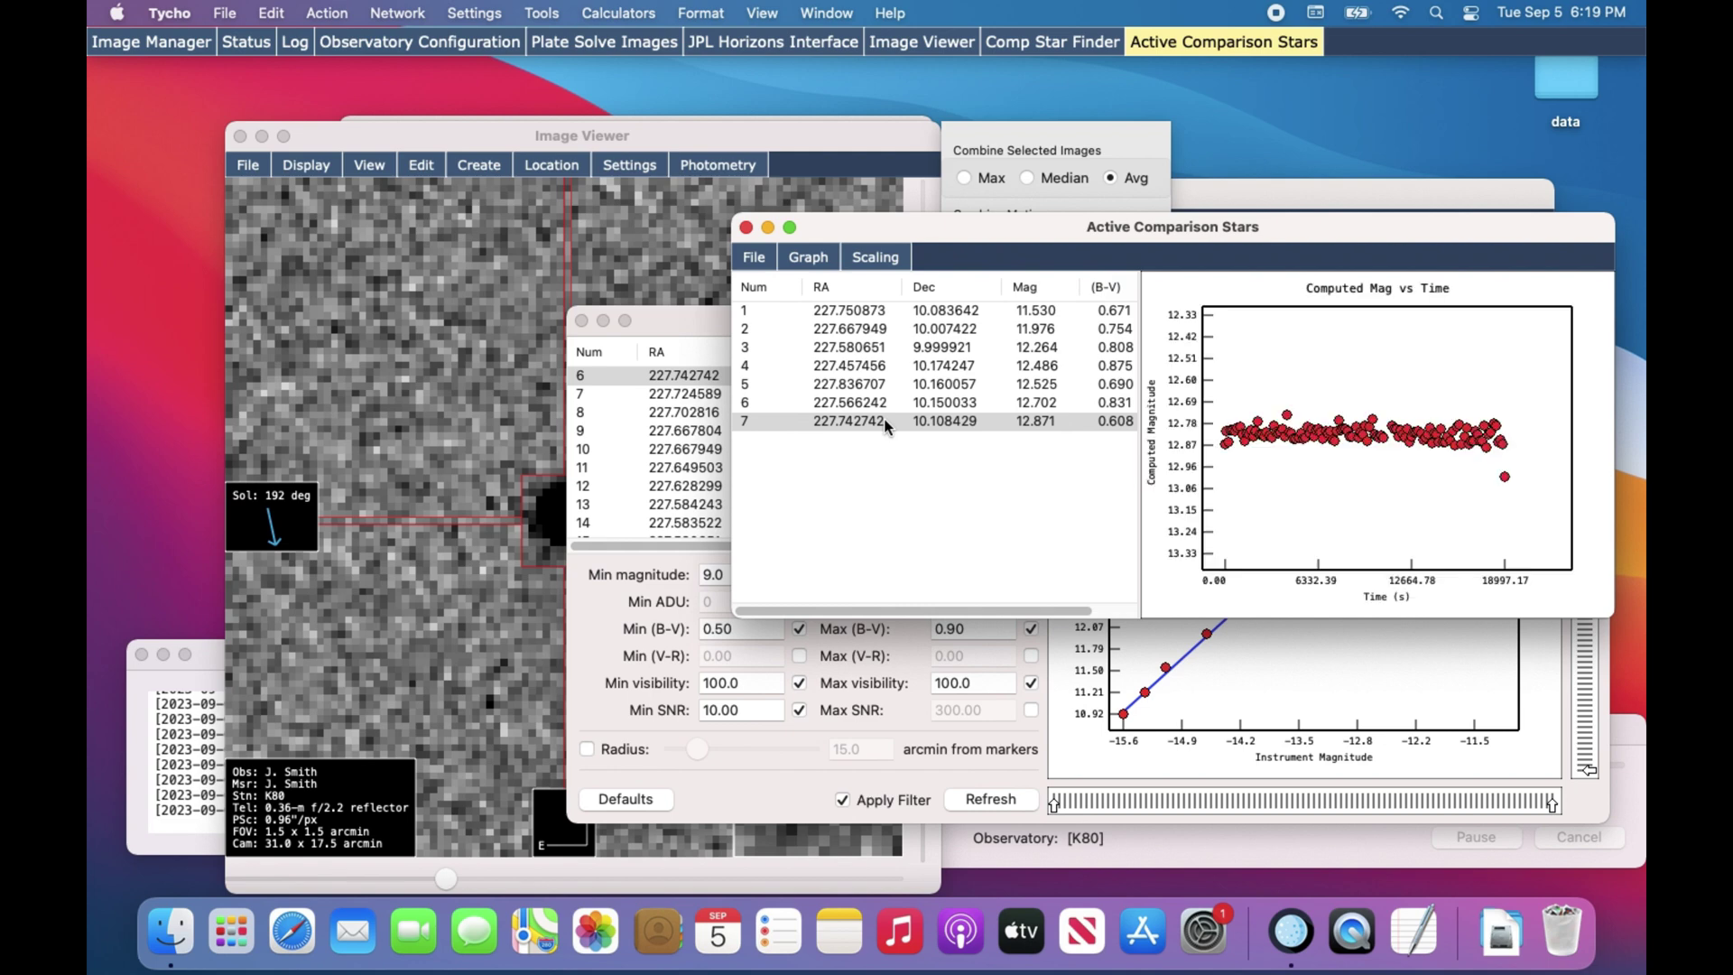
pyautogui.click(908, 402)
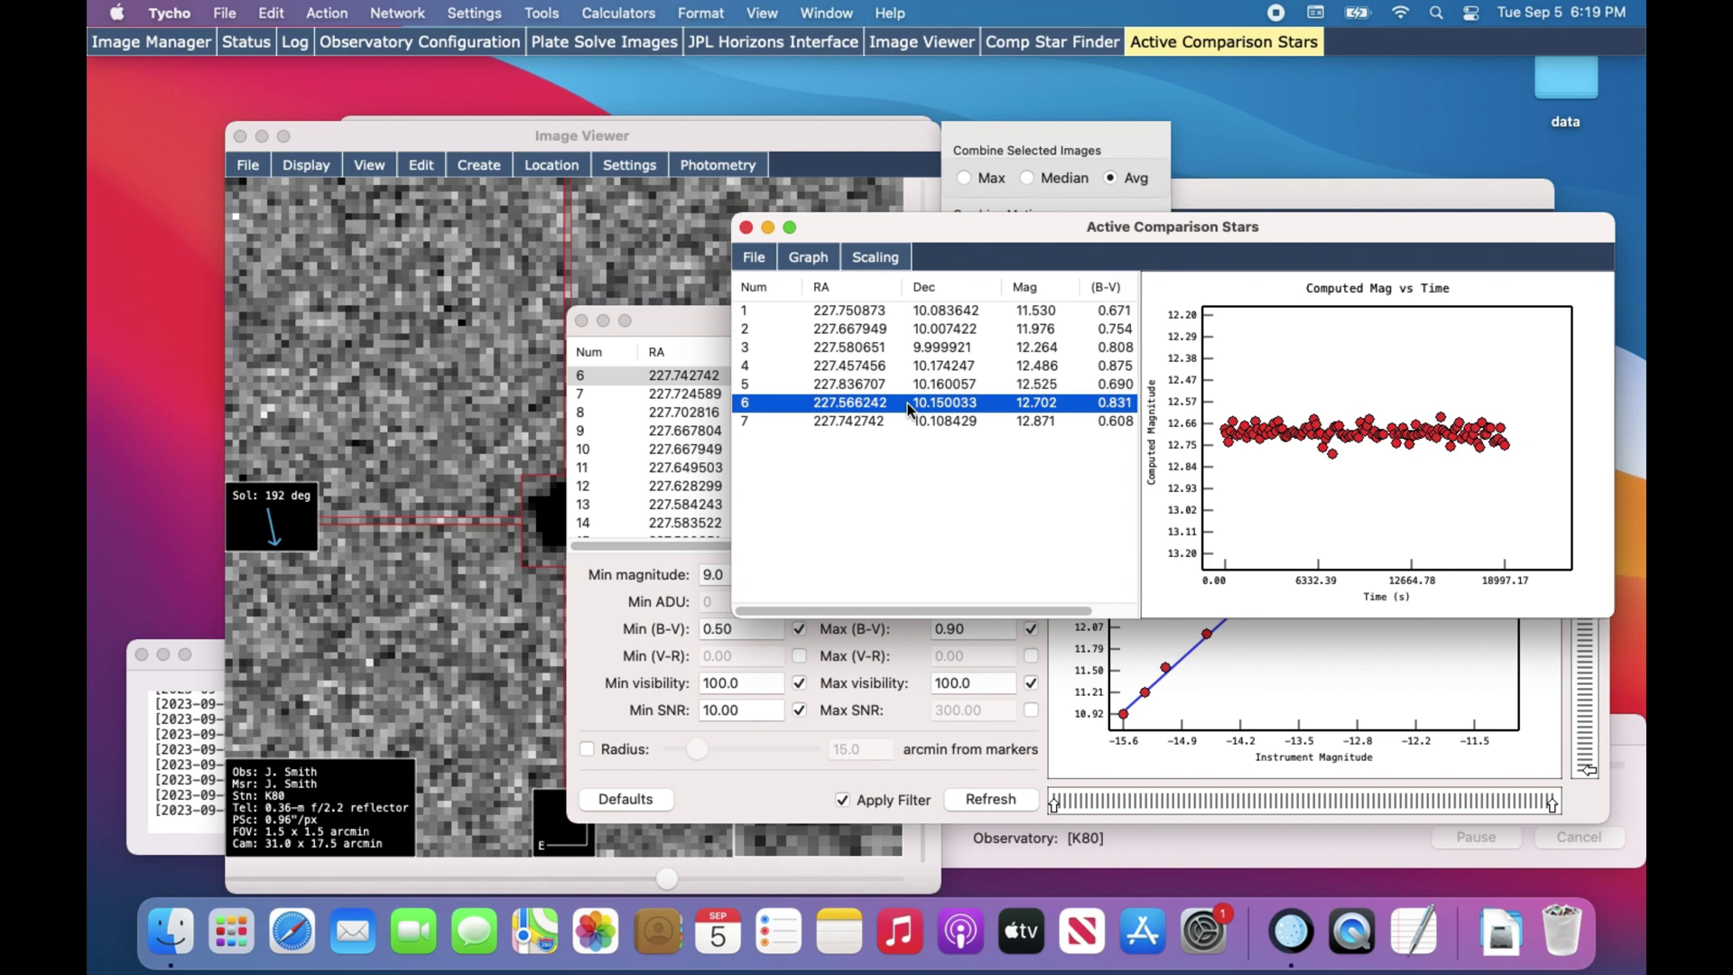
pyautogui.press('Up')
pyautogui.press('Up')
pyautogui.press('Up')
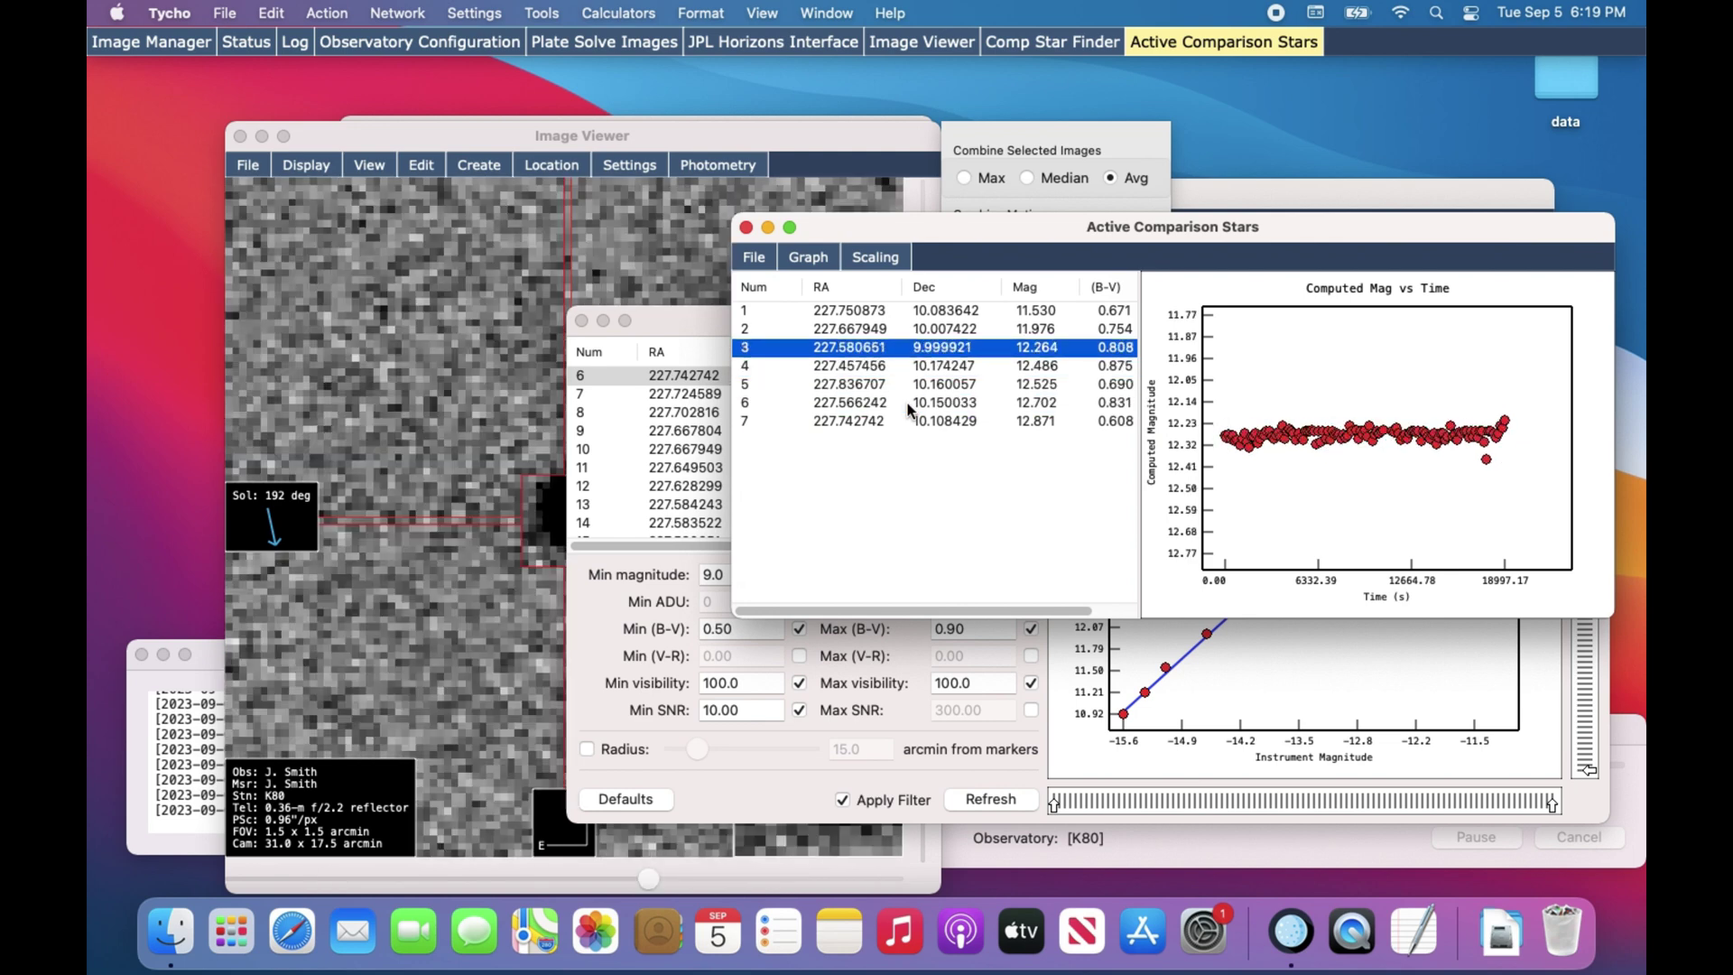
pyautogui.press('Up')
pyautogui.press('Up')
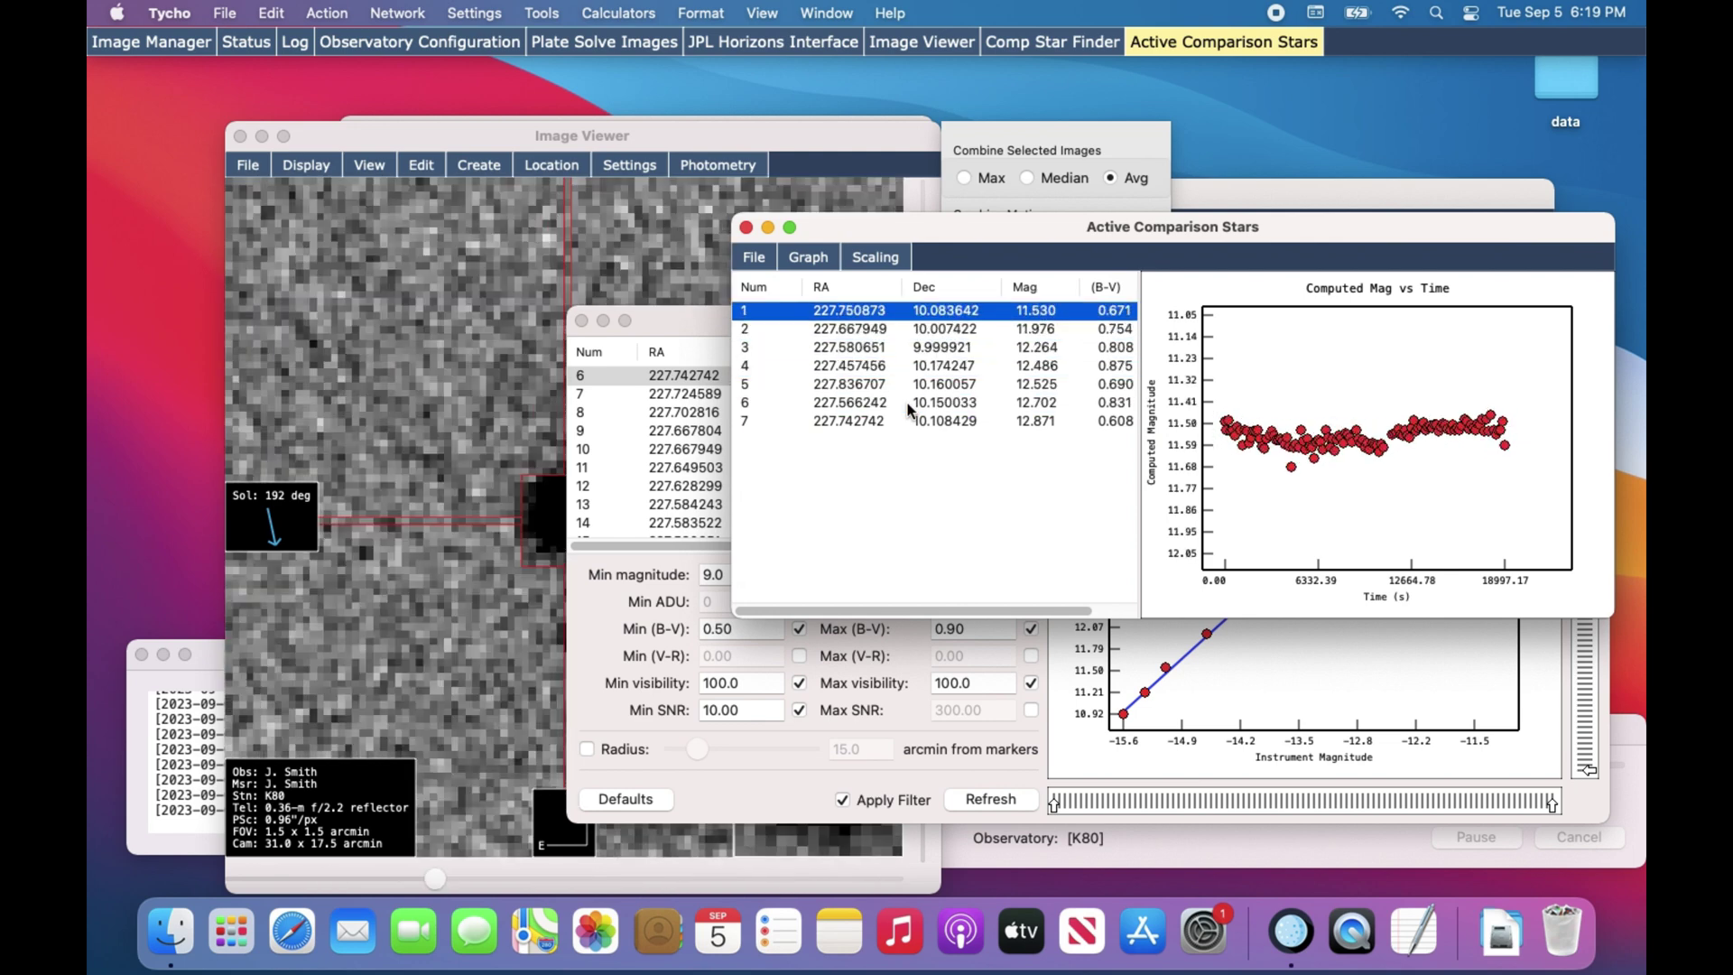
# Remove the 11.530-mag star and regenerate data for the remaining six comparisons
pyautogui.rightClick(989, 308)
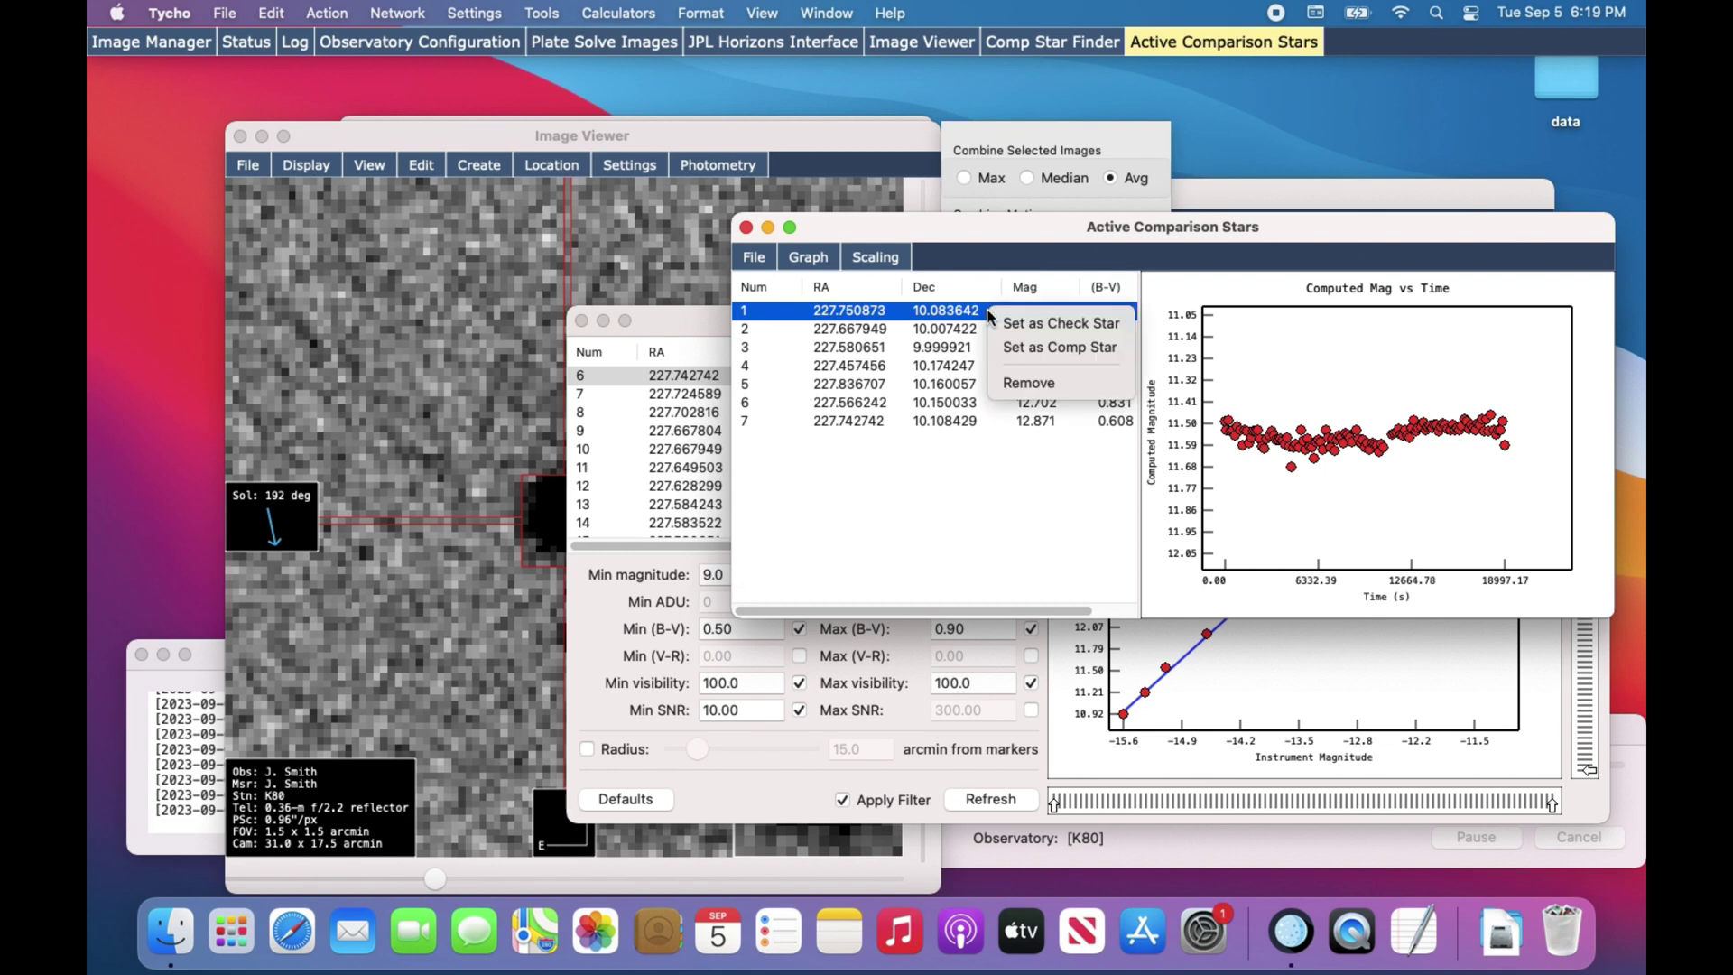
pyautogui.click(1028, 377)
pyautogui.click(808, 257)
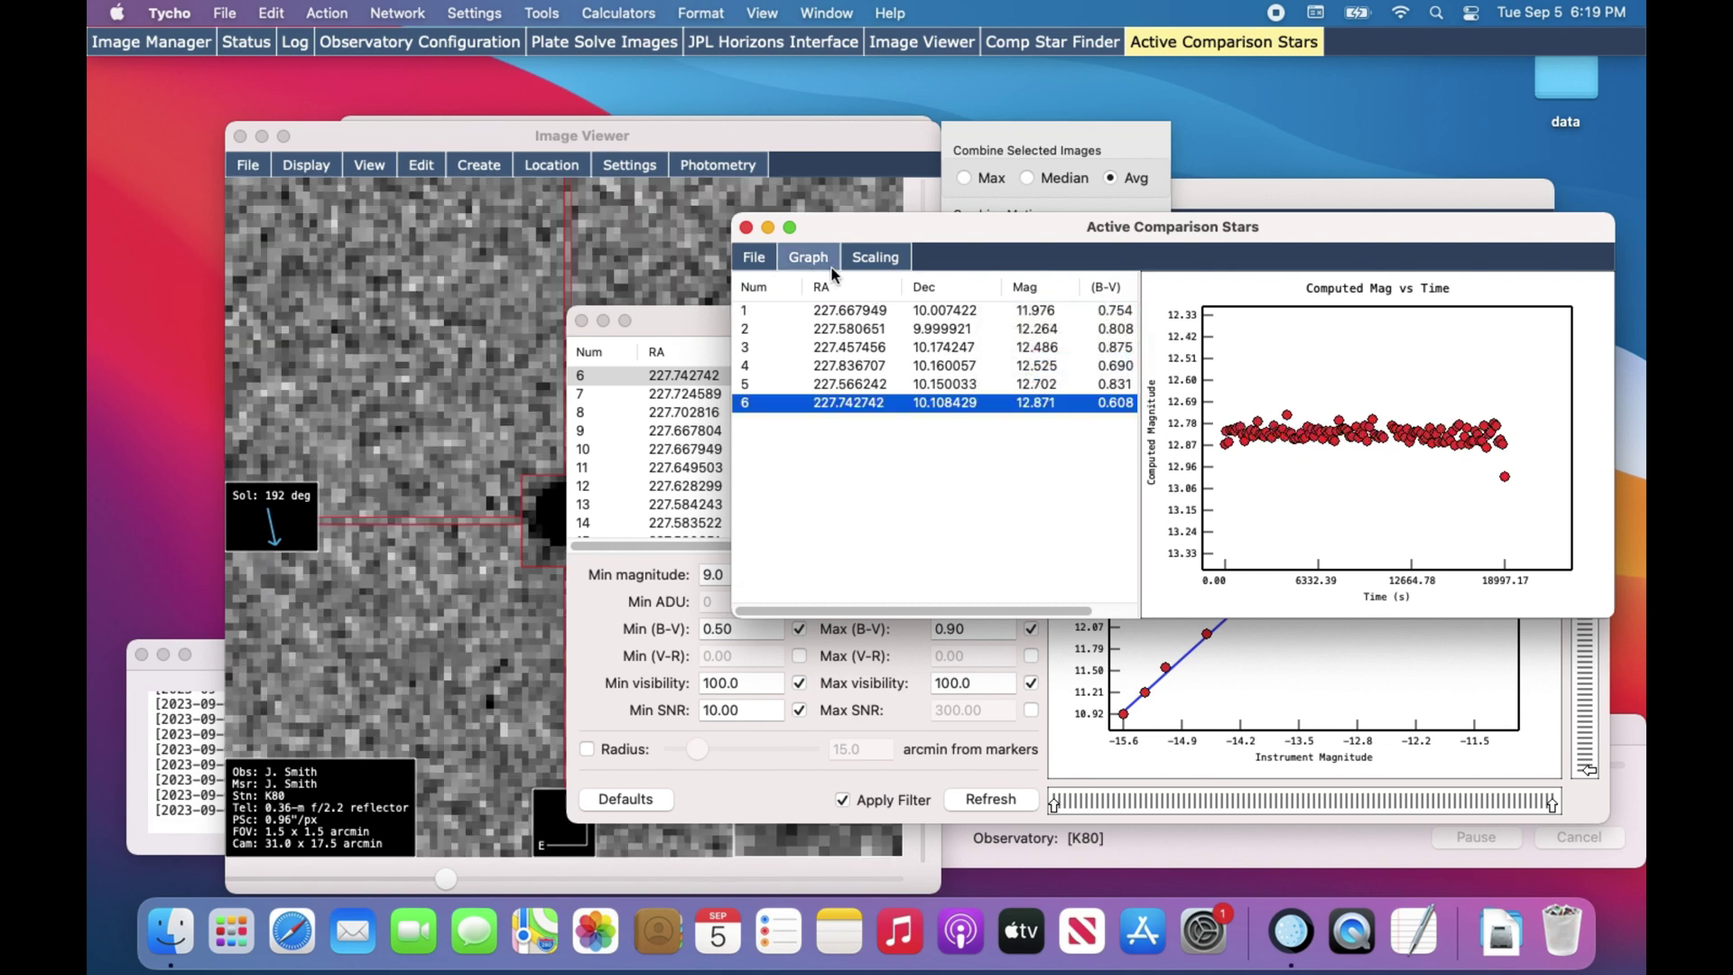
pyautogui.click(823, 287)
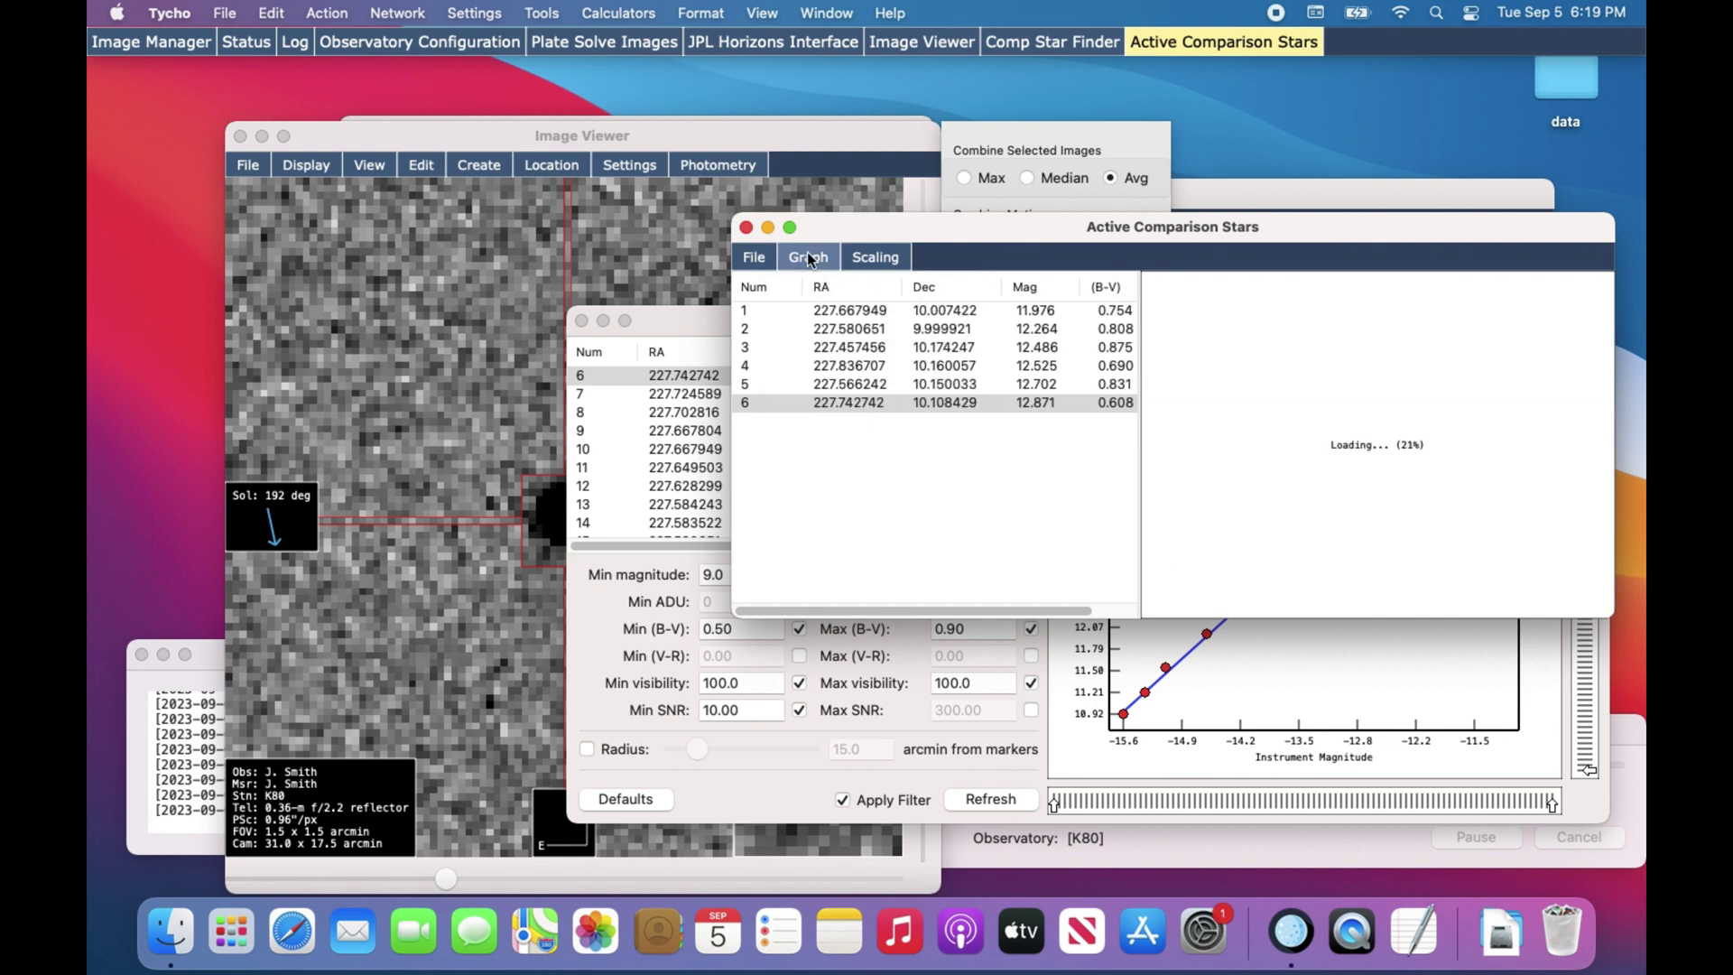
pyautogui.click(808, 257)
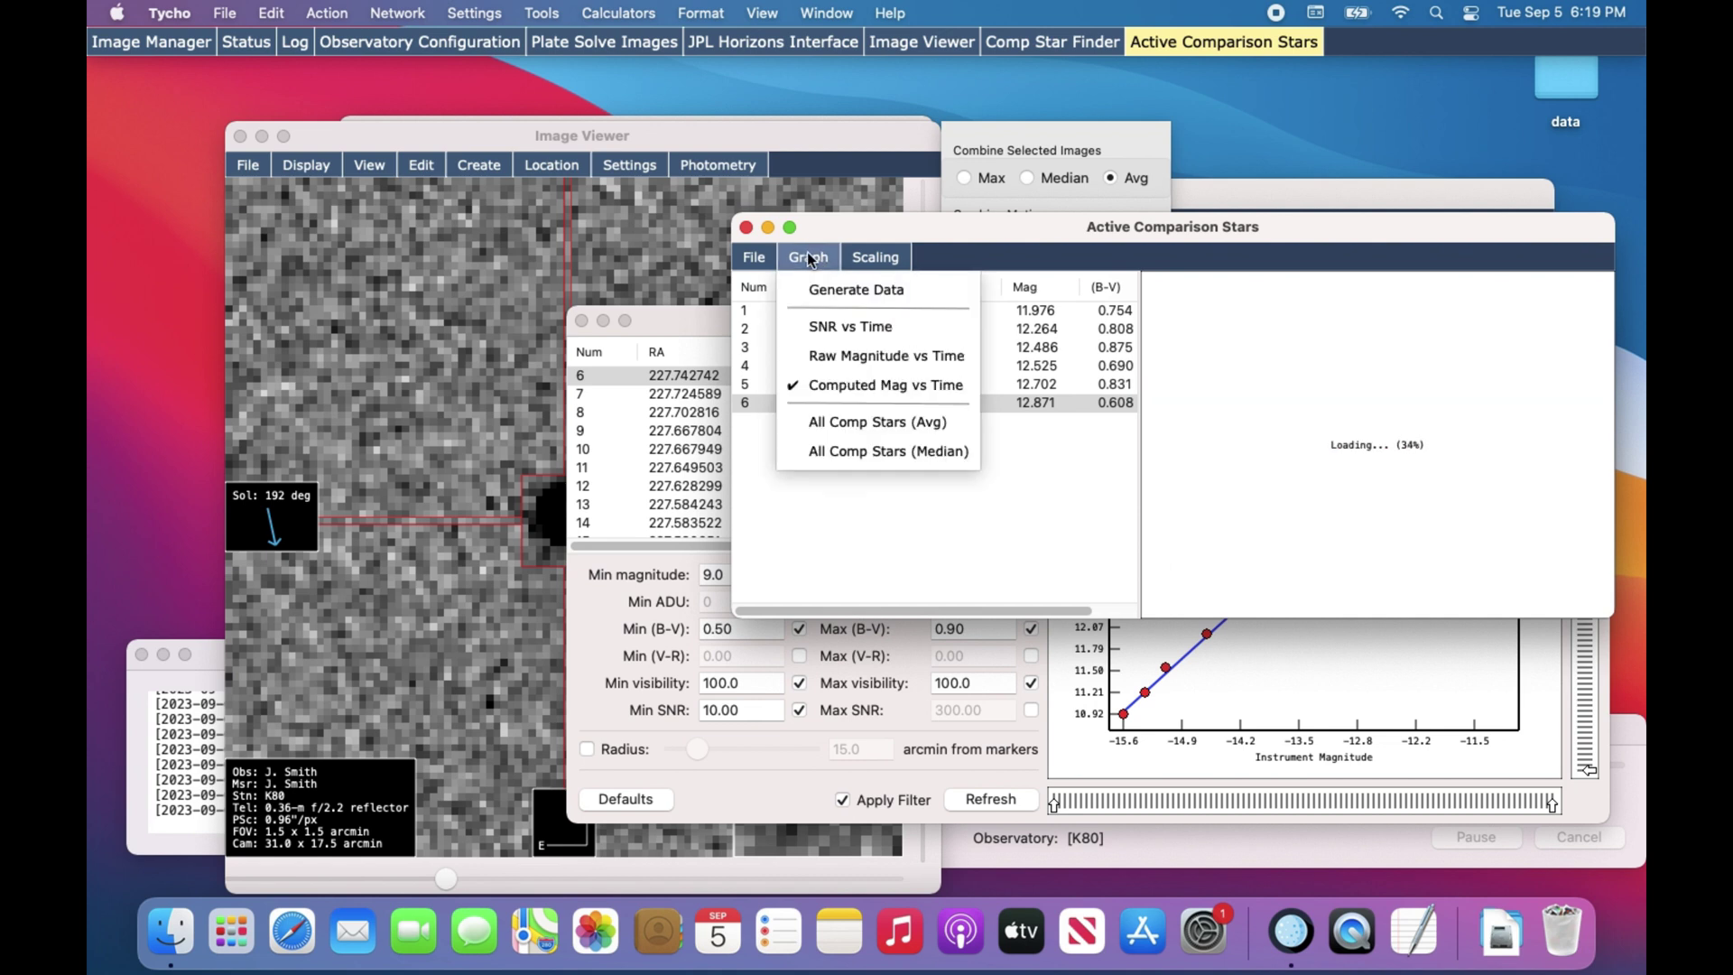
pyautogui.click(856, 361)
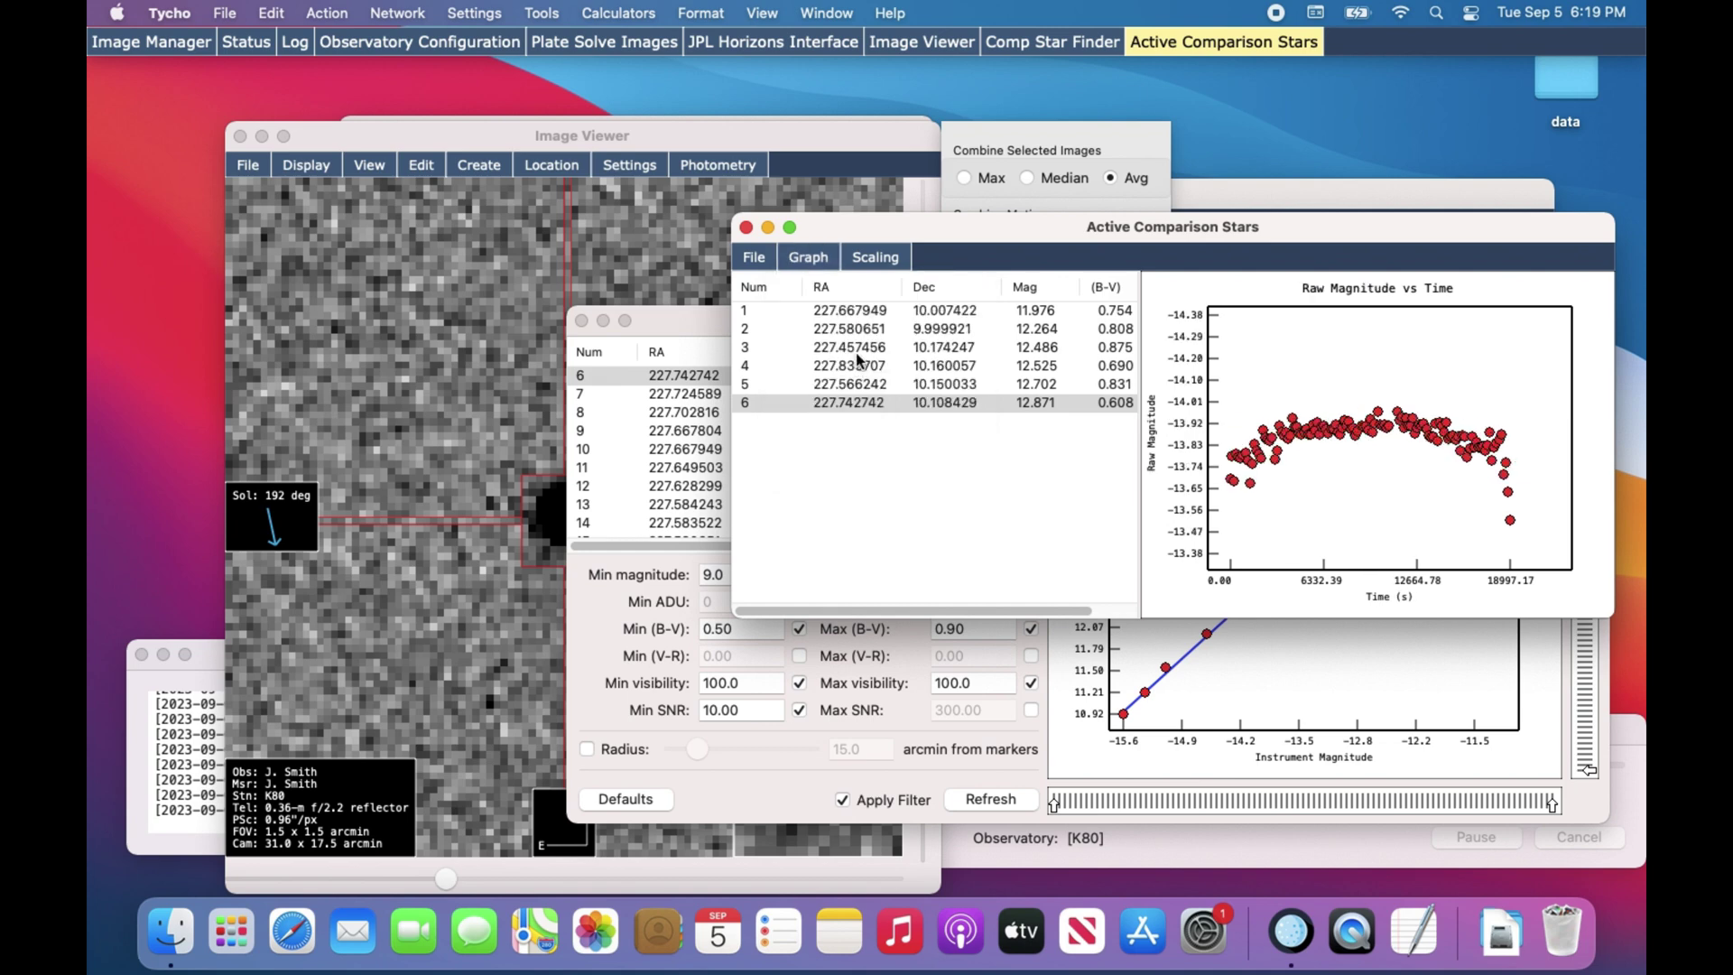
pyautogui.click(856, 352)
pyautogui.press('Up')
pyautogui.press('Up')
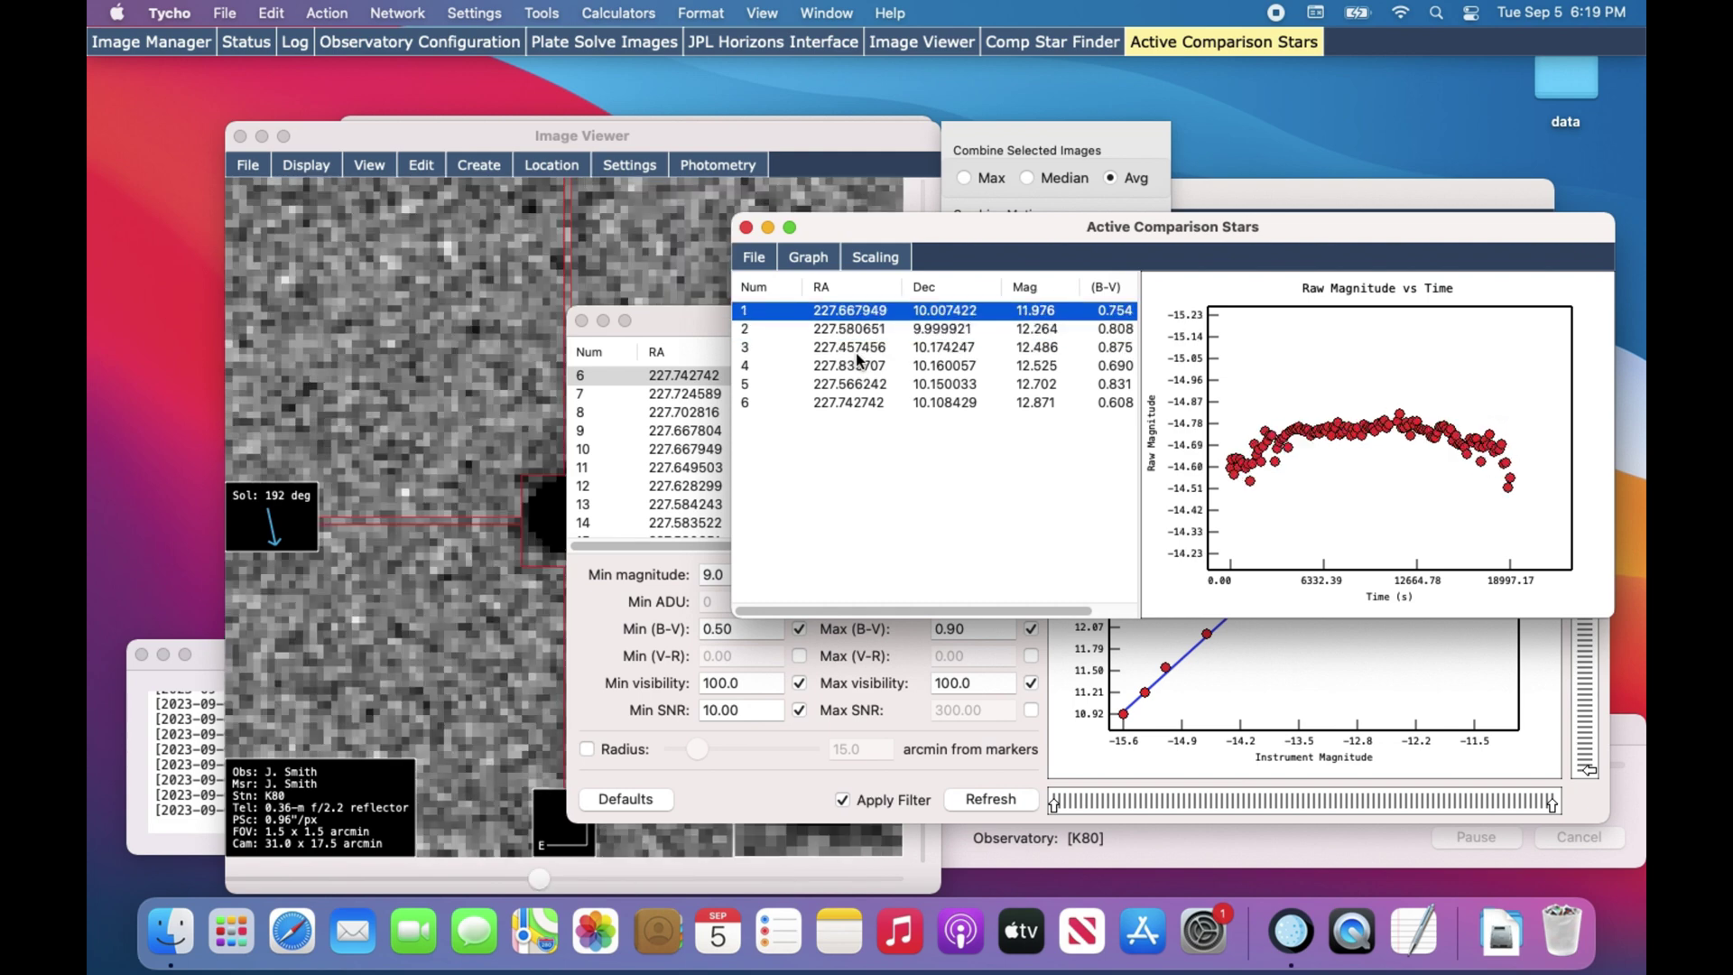
pyautogui.press('Down')
pyautogui.press('Down')
pyautogui.press('Down')
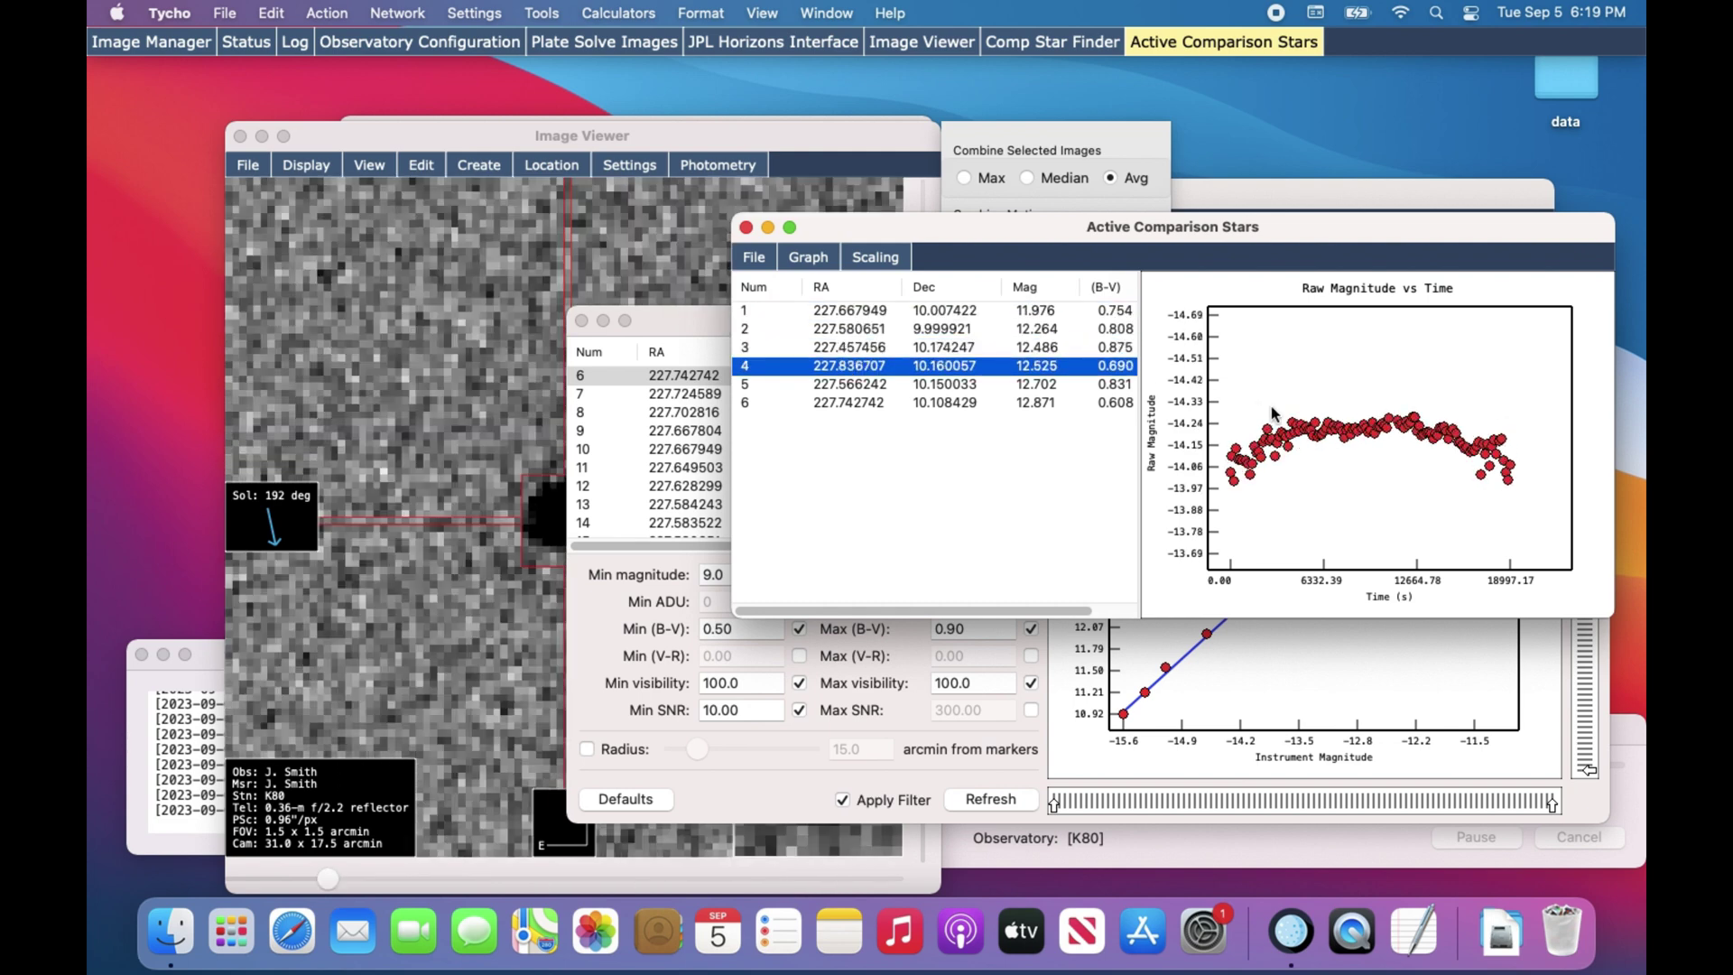
pyautogui.click(810, 260)
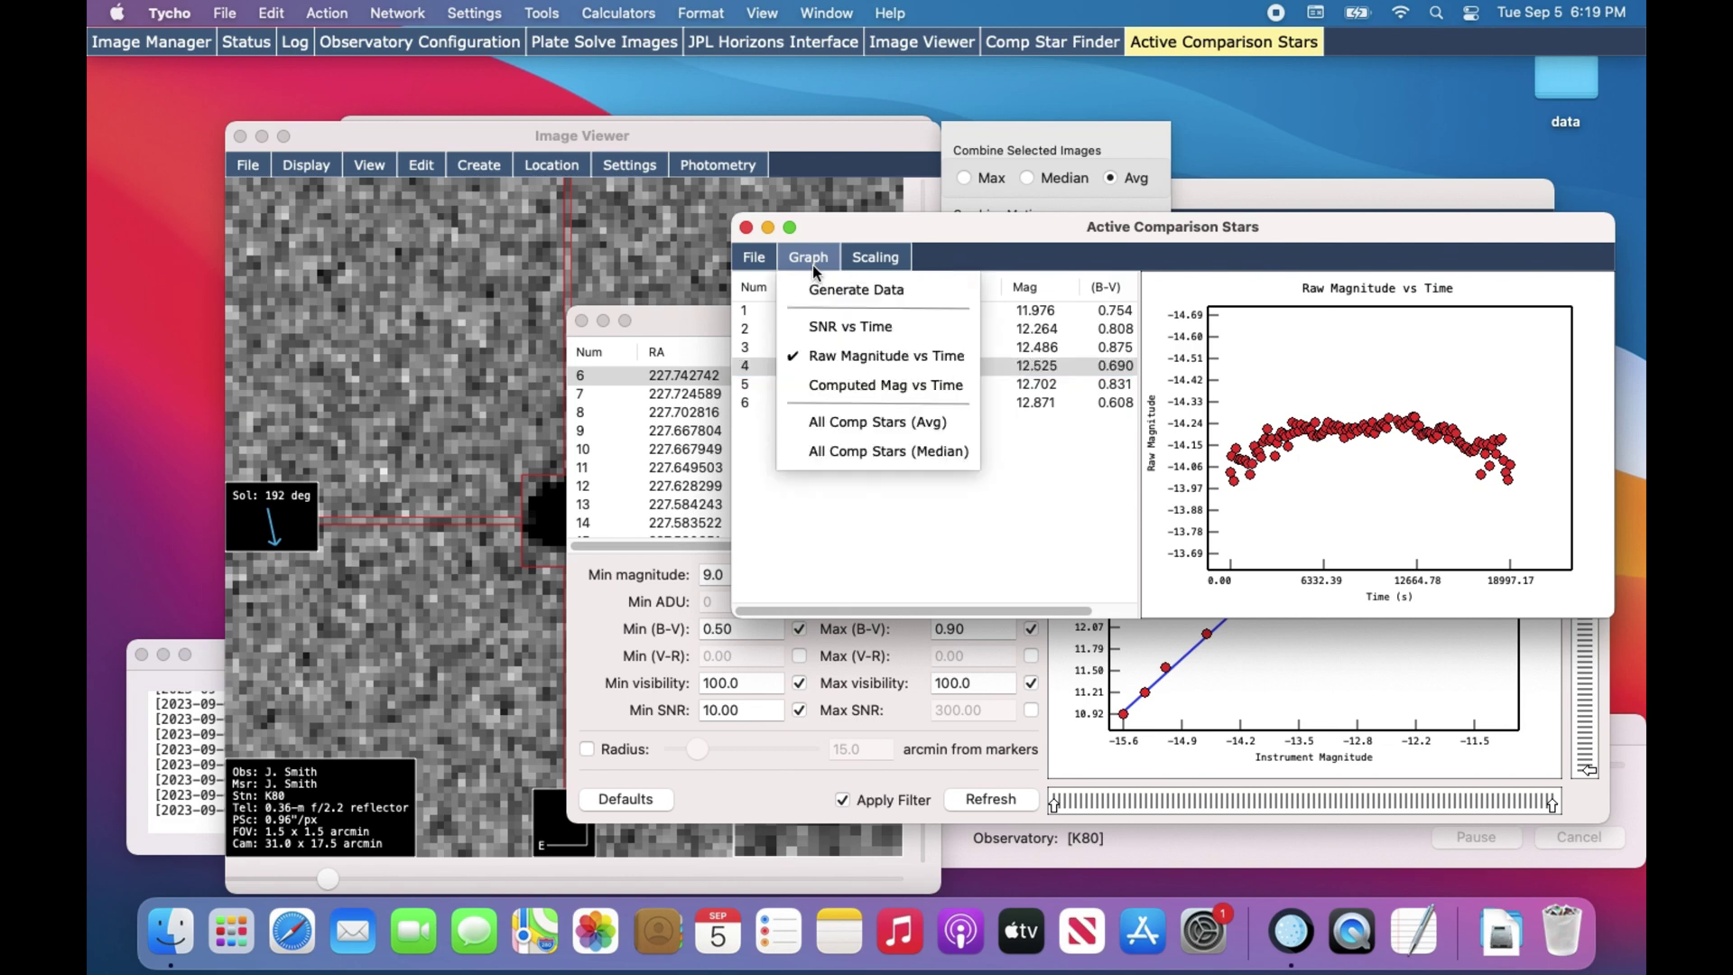
pyautogui.click(838, 387)
pyautogui.click(864, 391)
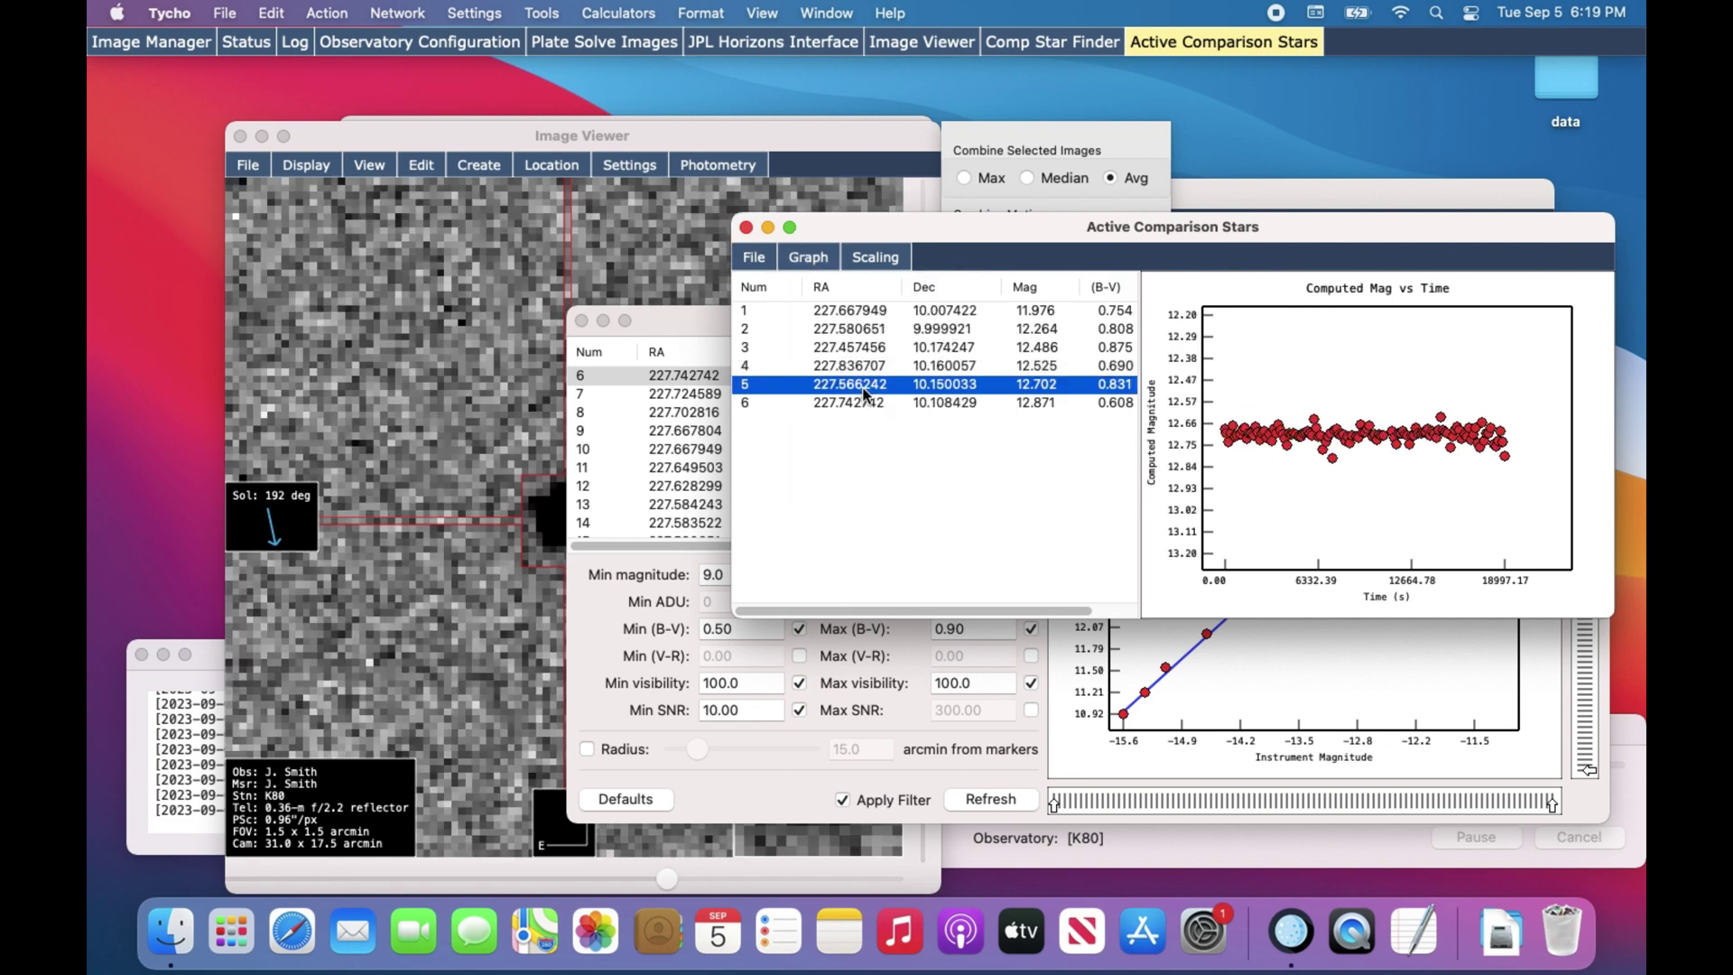
pyautogui.click(865, 403)
pyautogui.press('Up')
pyautogui.press('Up')
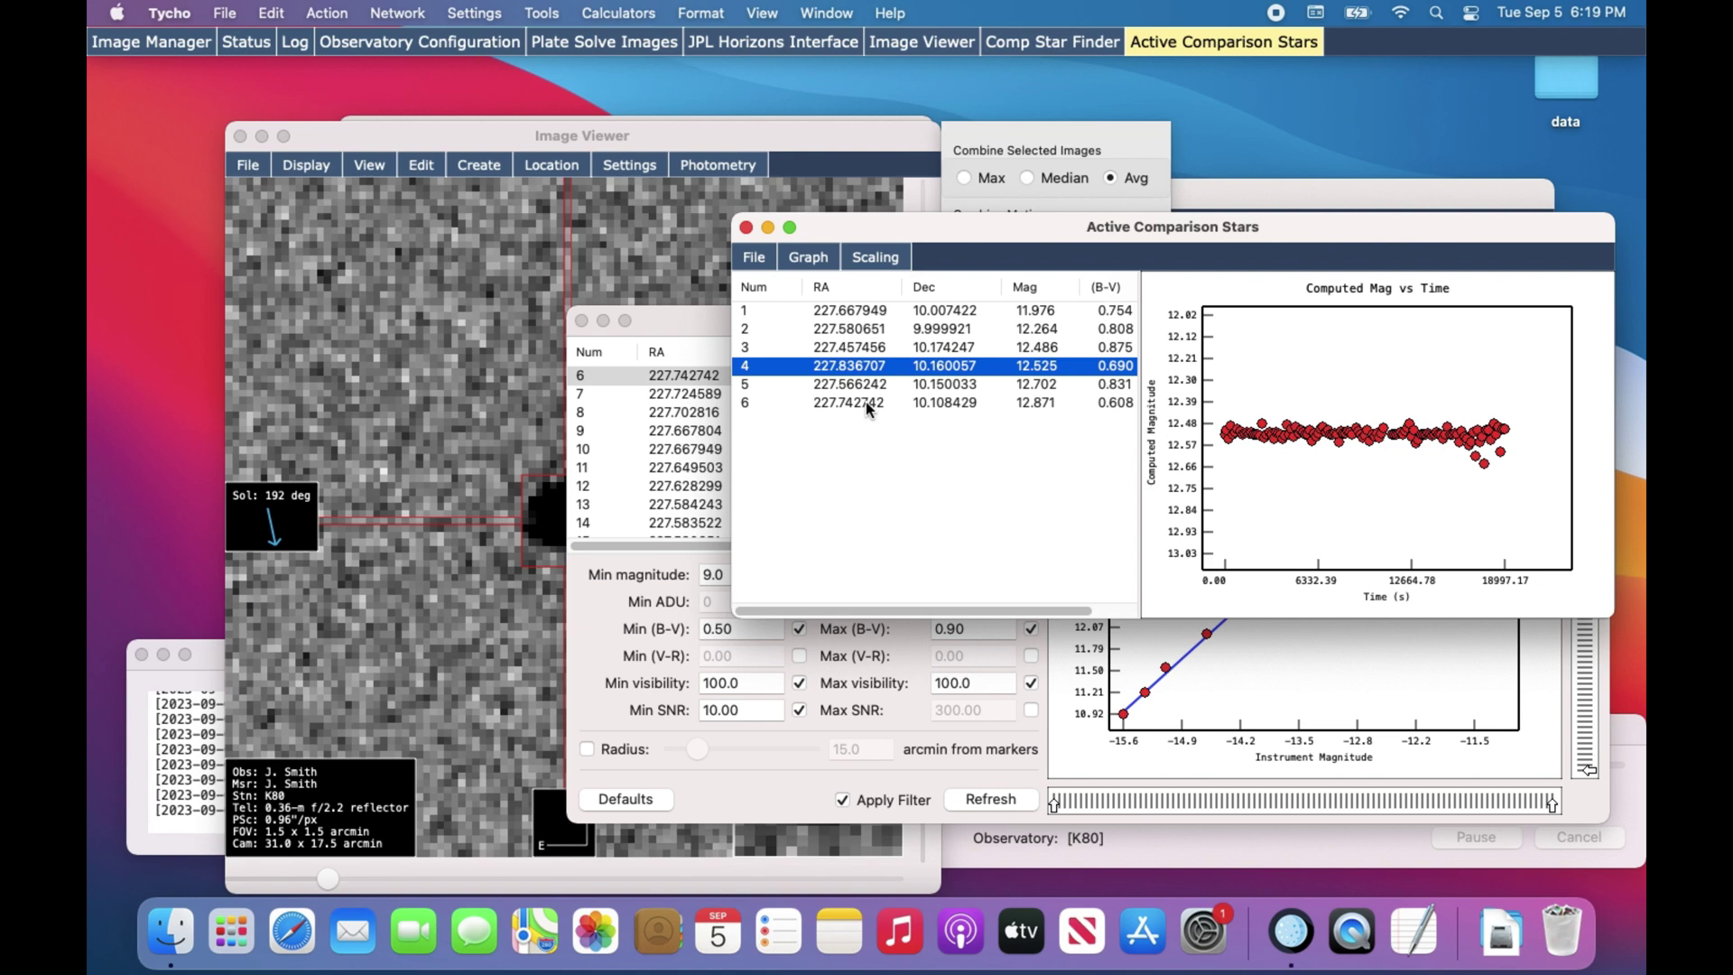
pyautogui.press('Up')
pyautogui.press('Up')
pyautogui.press('Up')
pyautogui.press('Down')
pyautogui.press('Down')
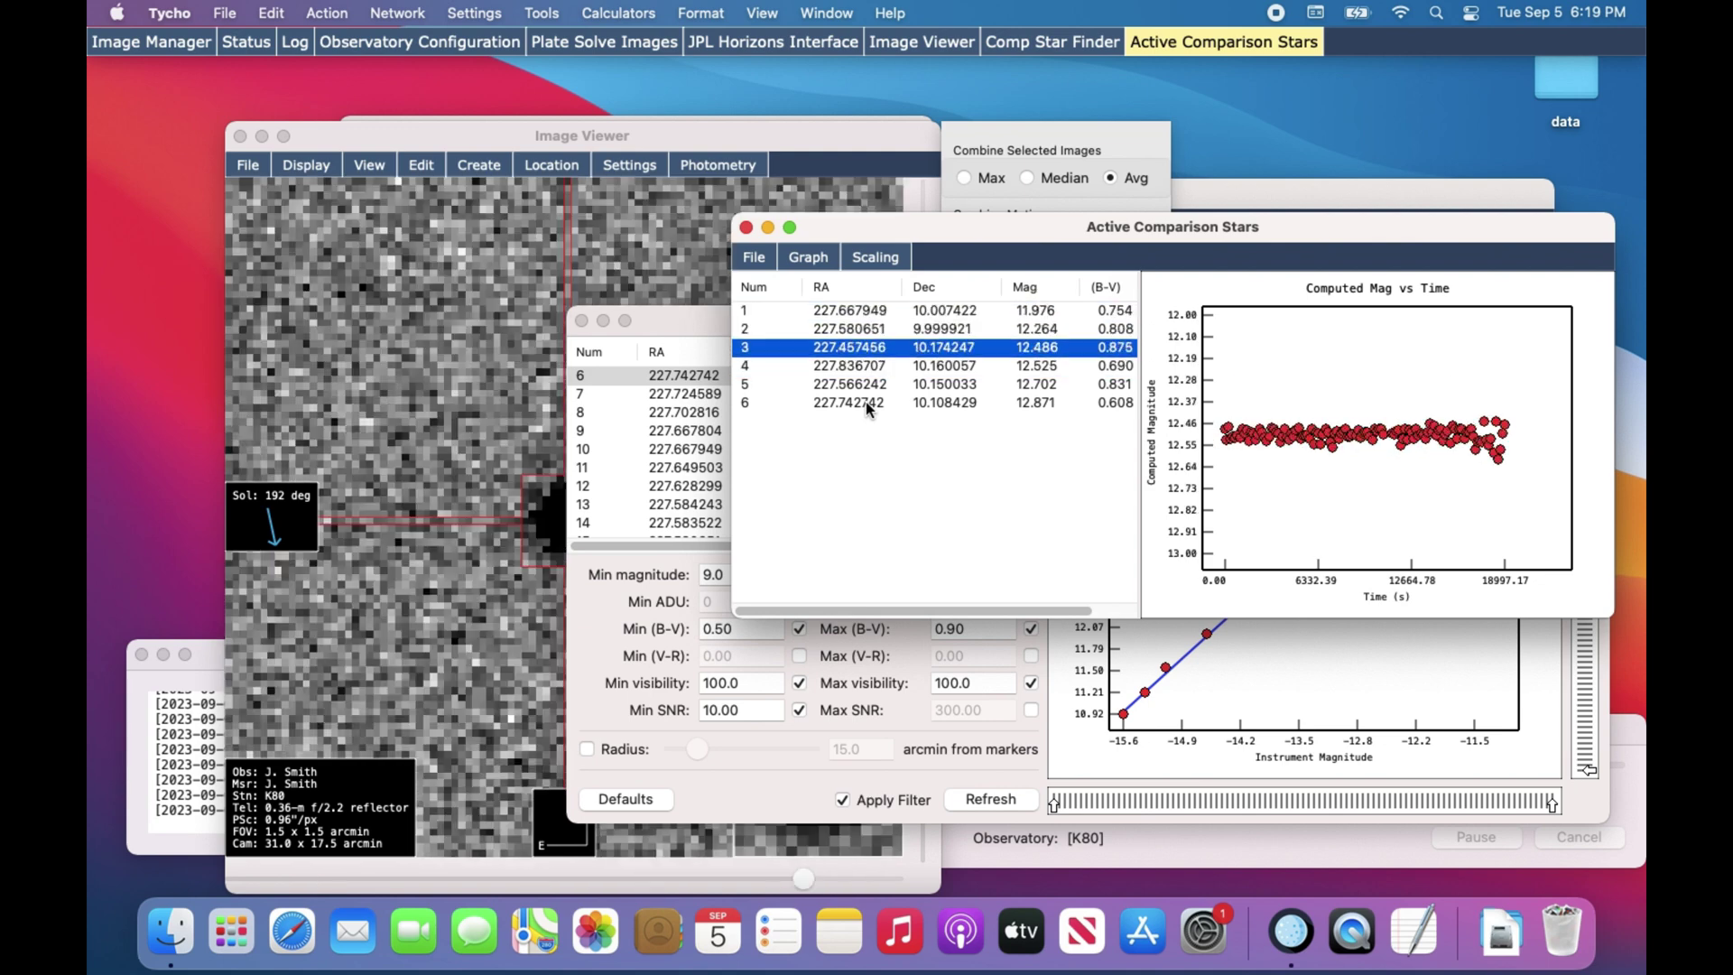
pyautogui.press('Down')
pyautogui.press('Down')
pyautogui.press('Down')
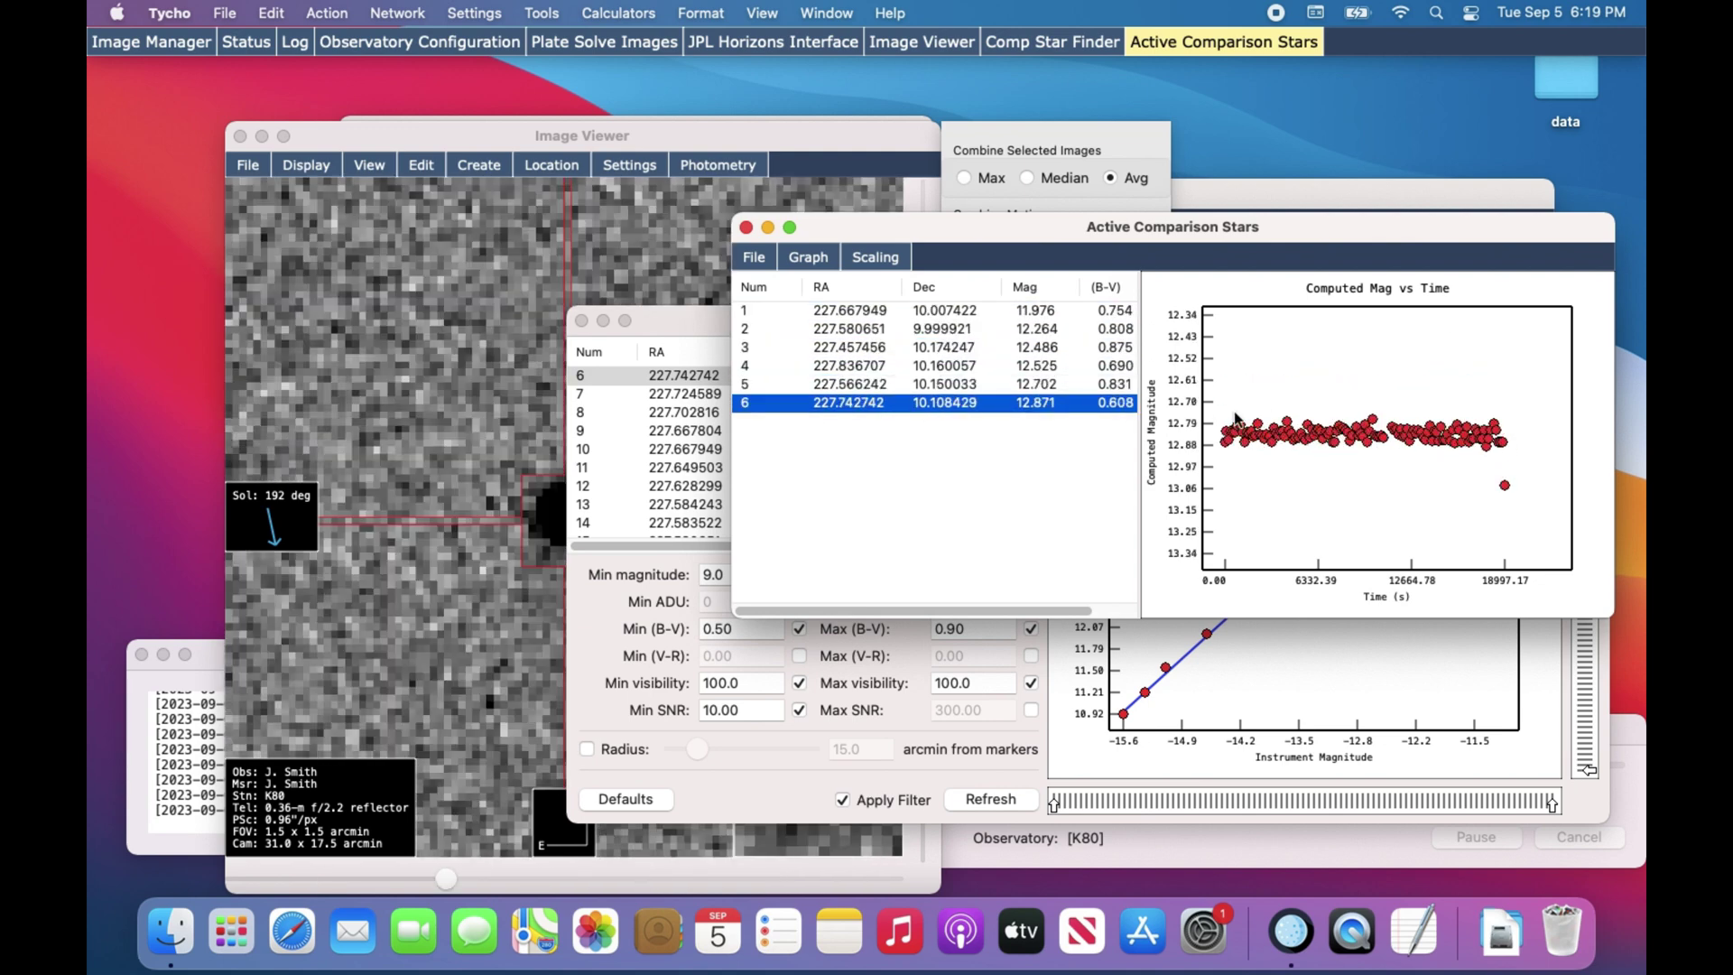
pyautogui.click(986, 482)
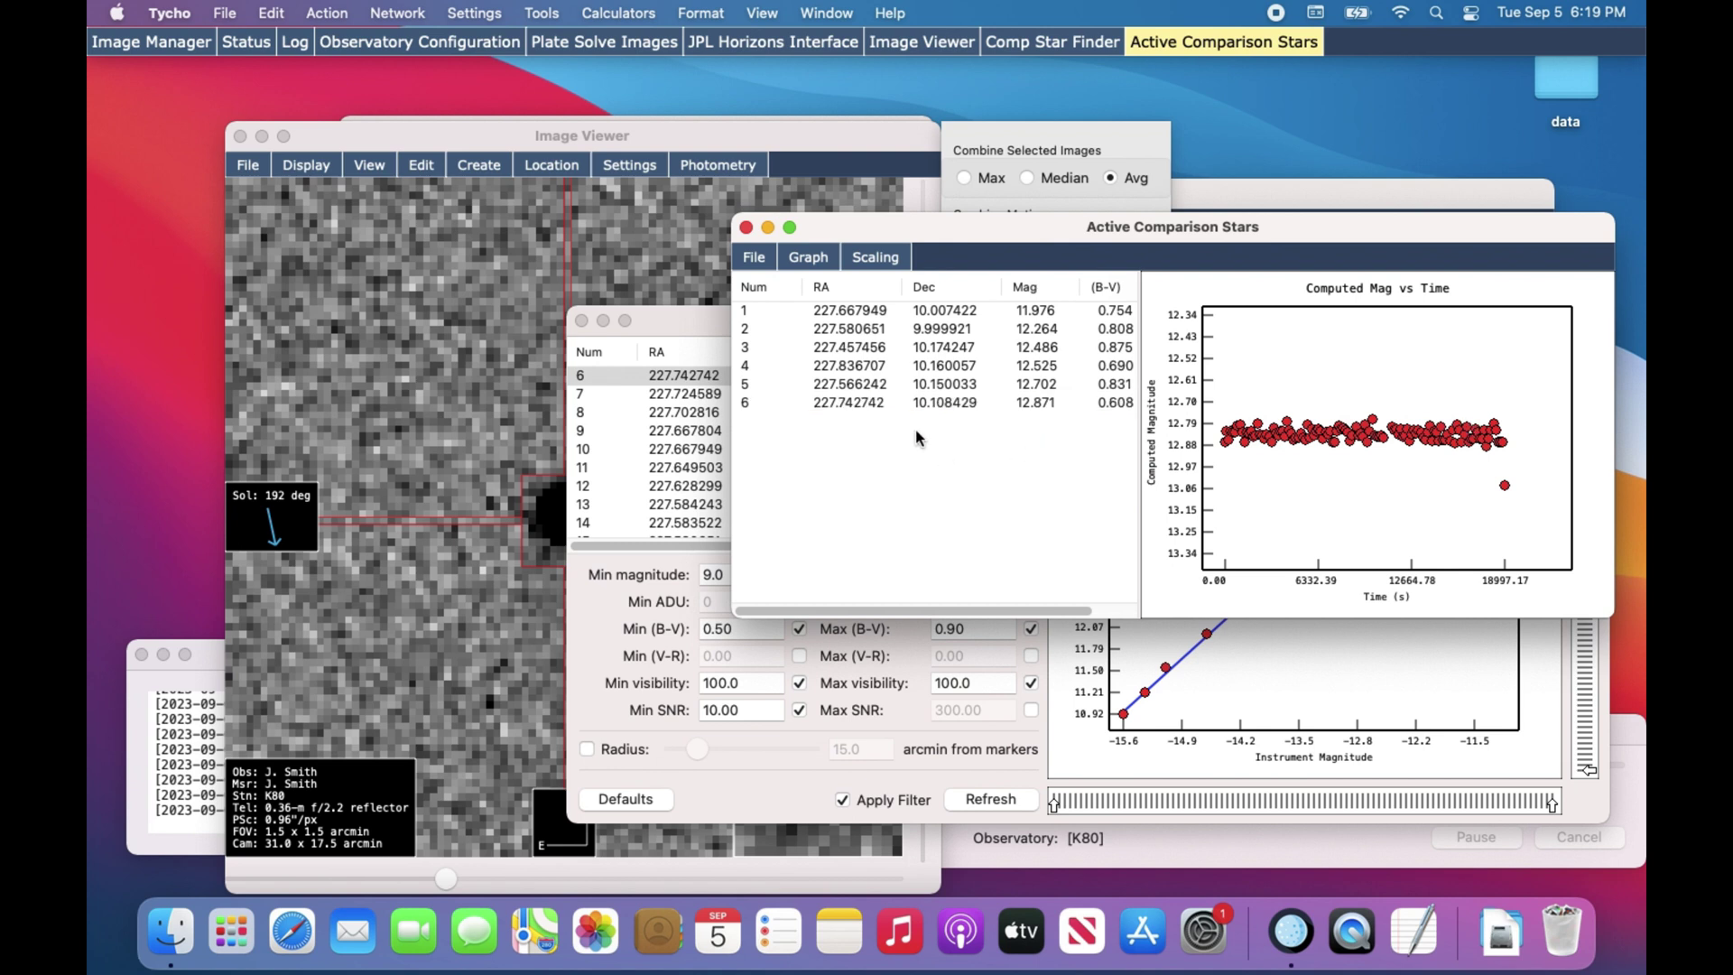
pyautogui.click(761, 263)
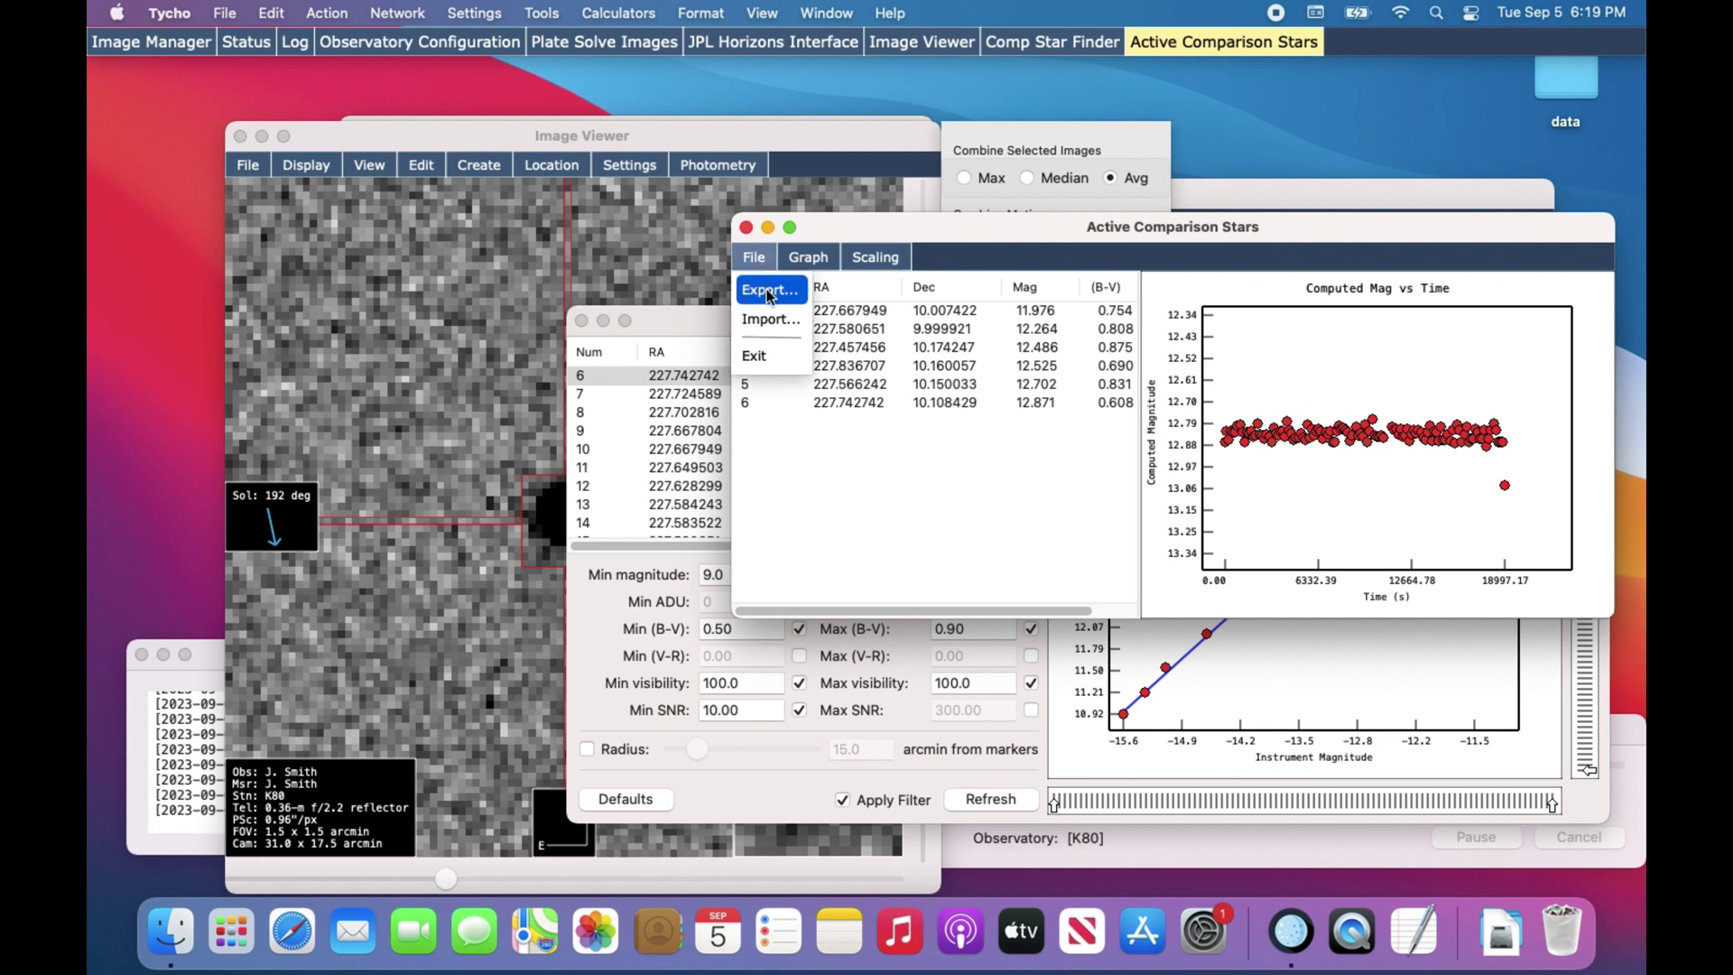
# Check the six comparison stars (11.976–12.871 mag) and the Photometry menu, back on the asteroid image
pyautogui.click(831, 489)
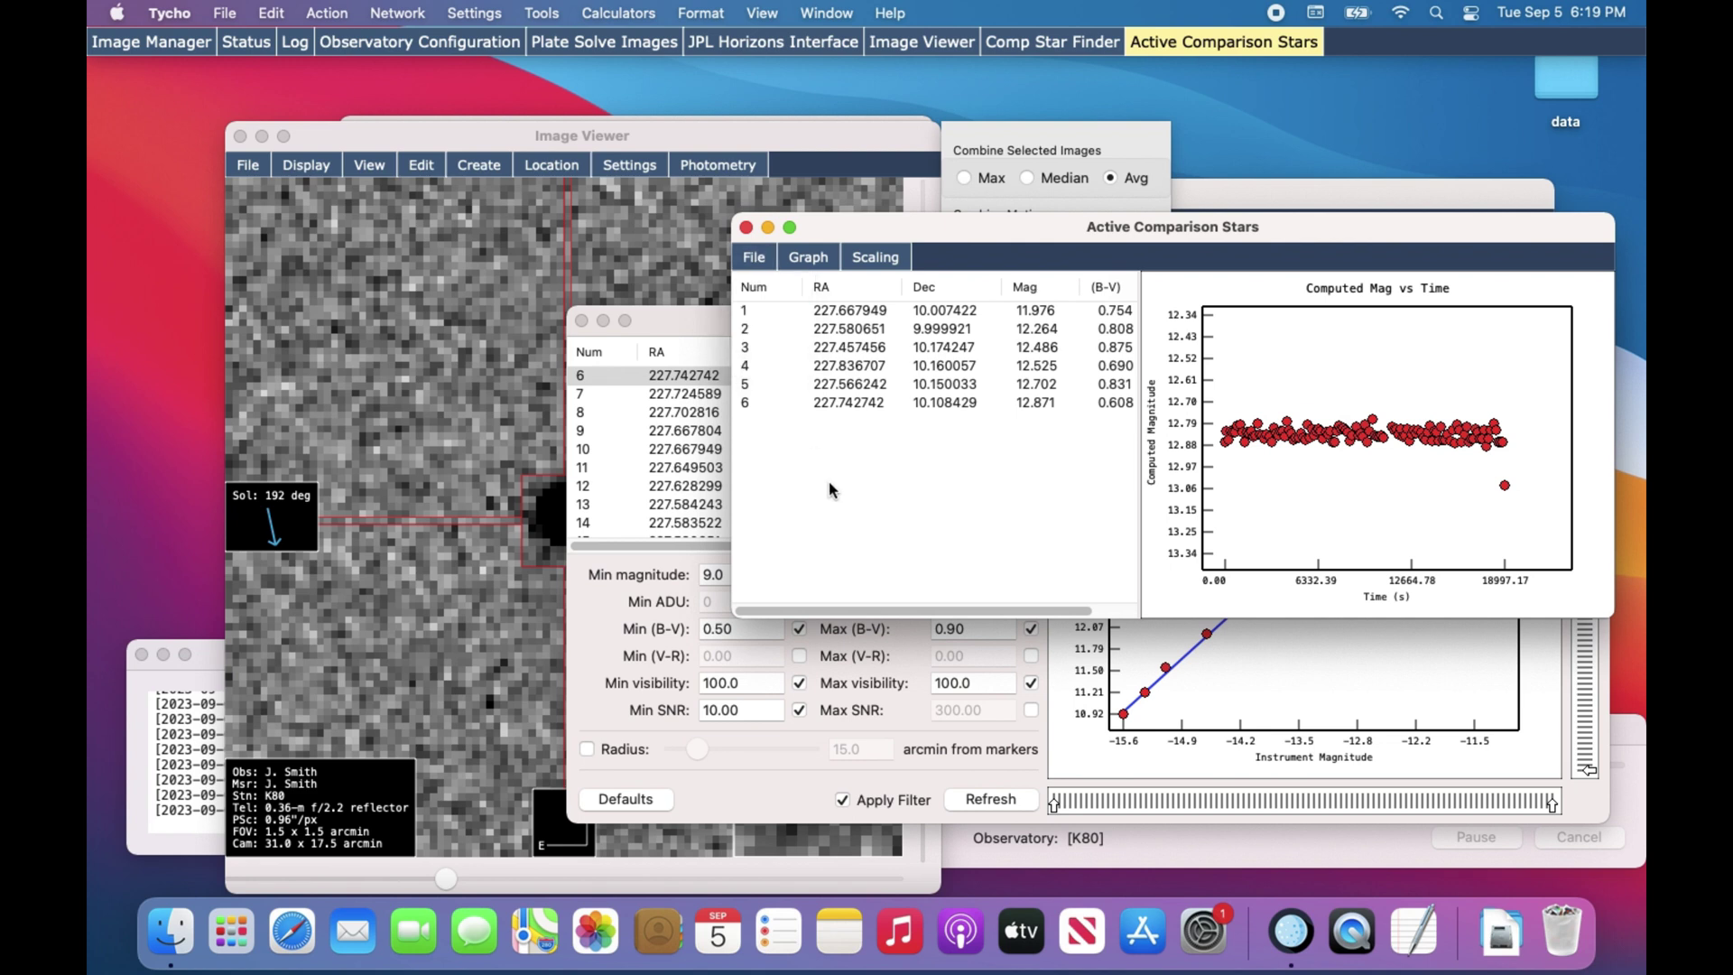
pyautogui.click(673, 267)
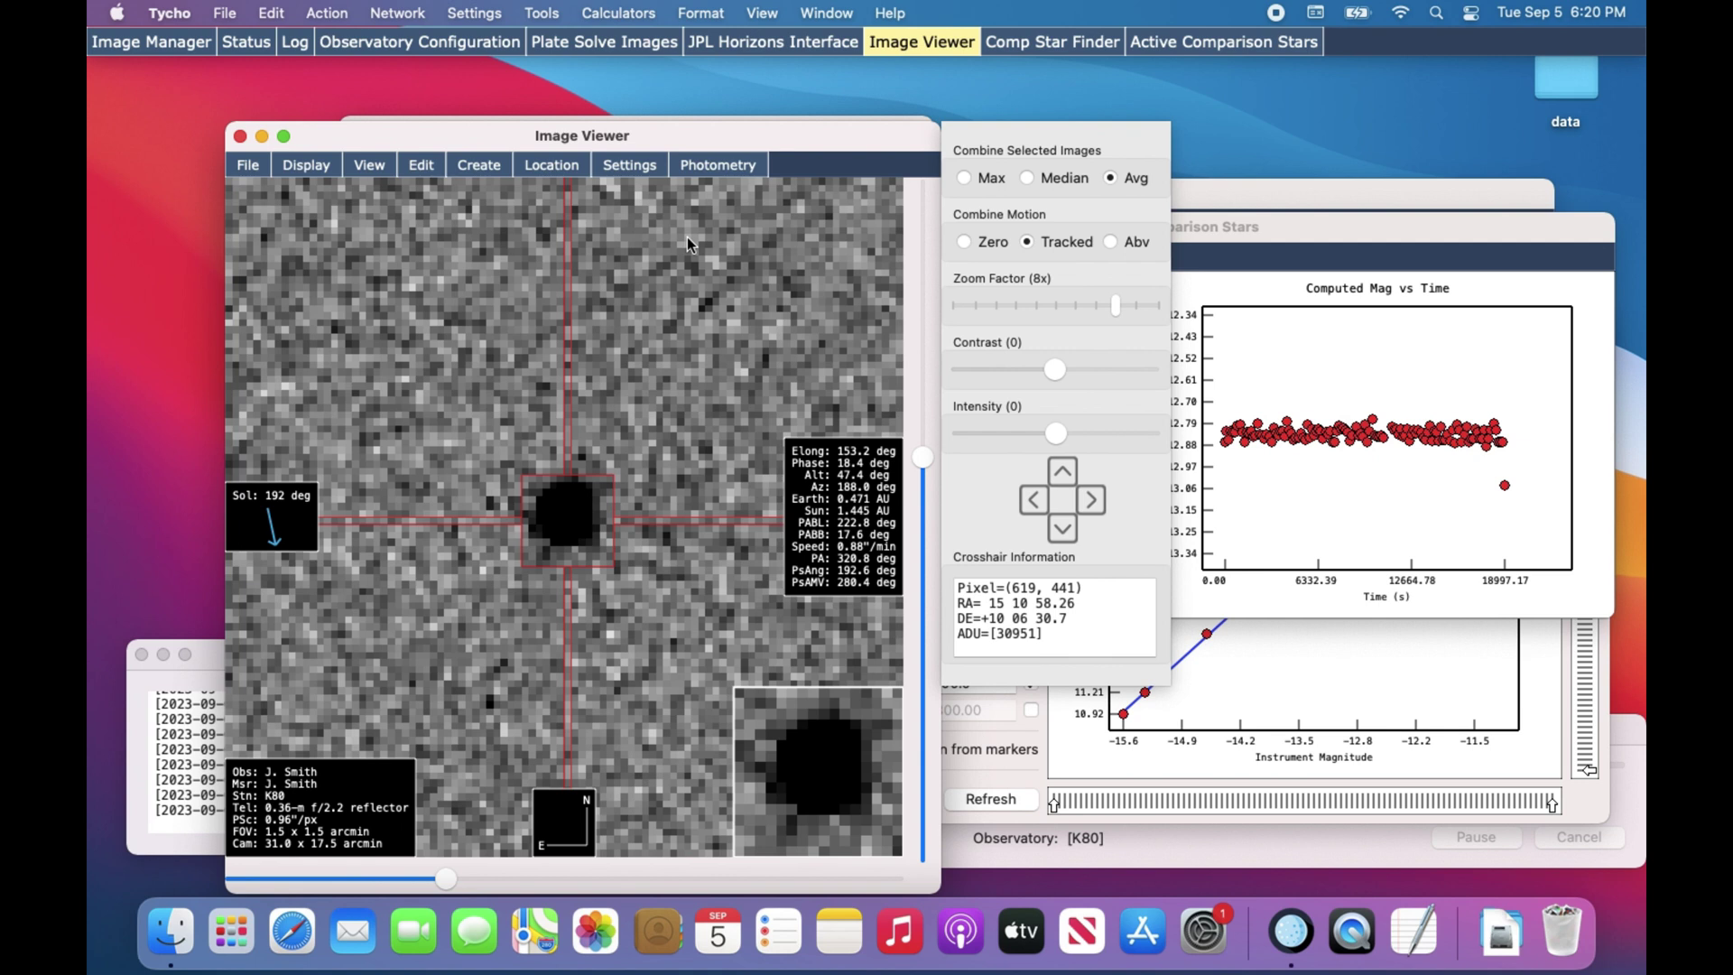
pyautogui.click(708, 166)
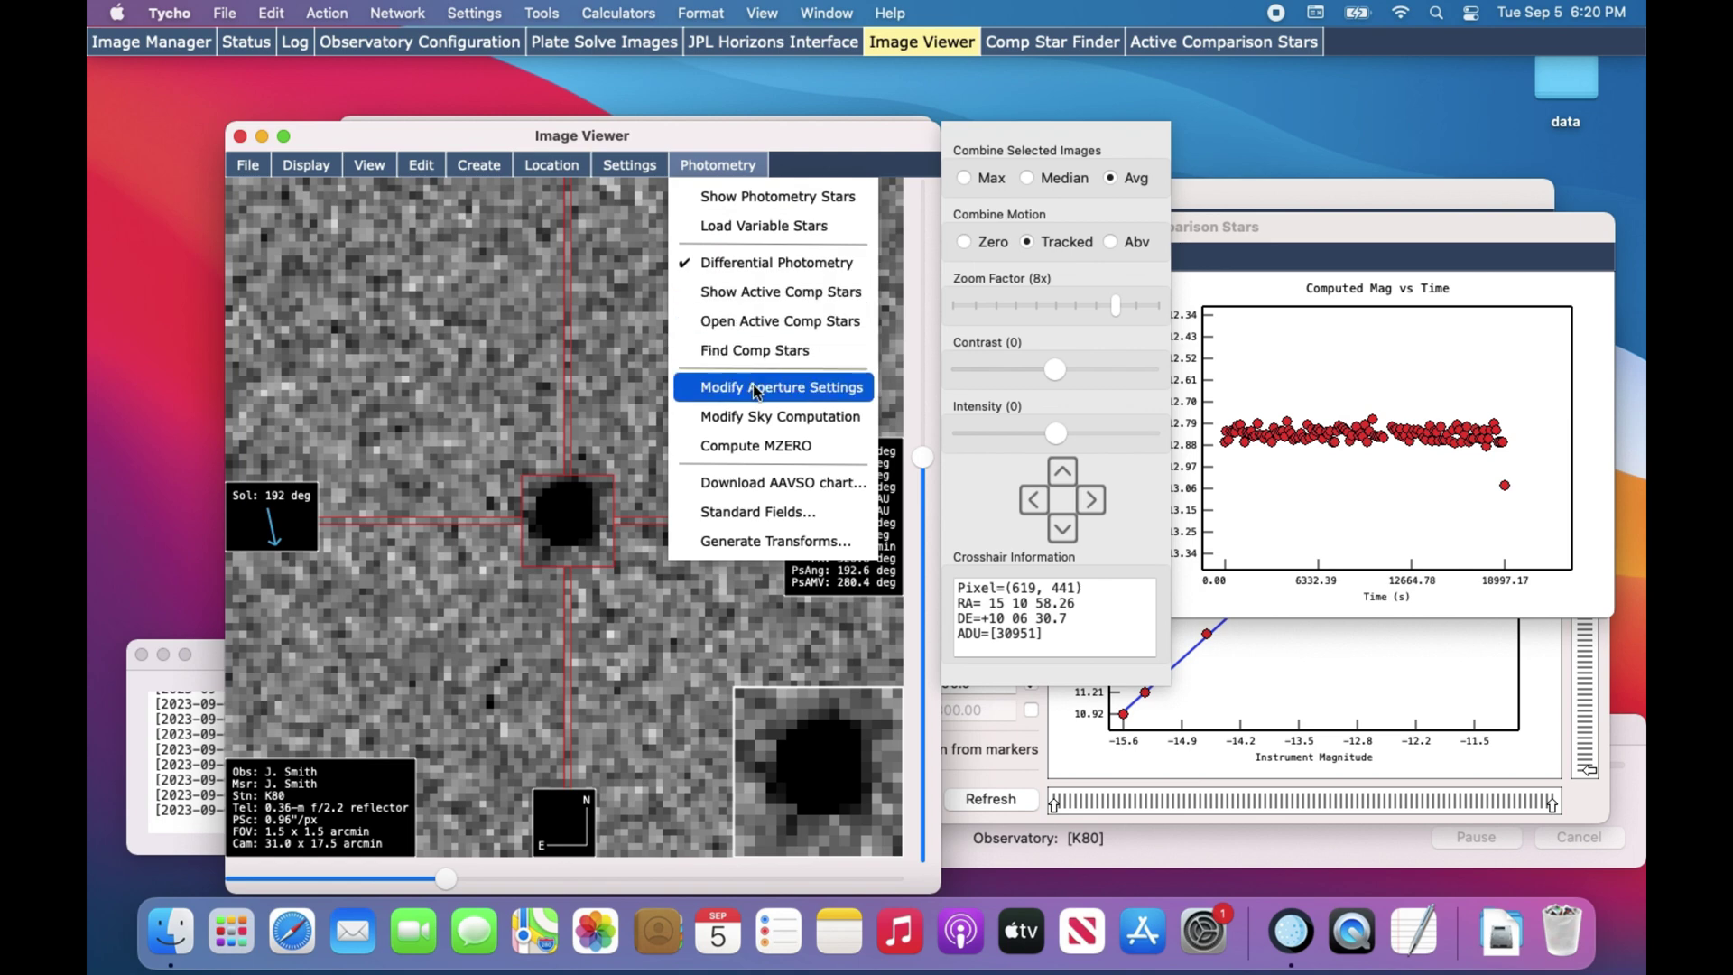
pyautogui.click(1239, 251)
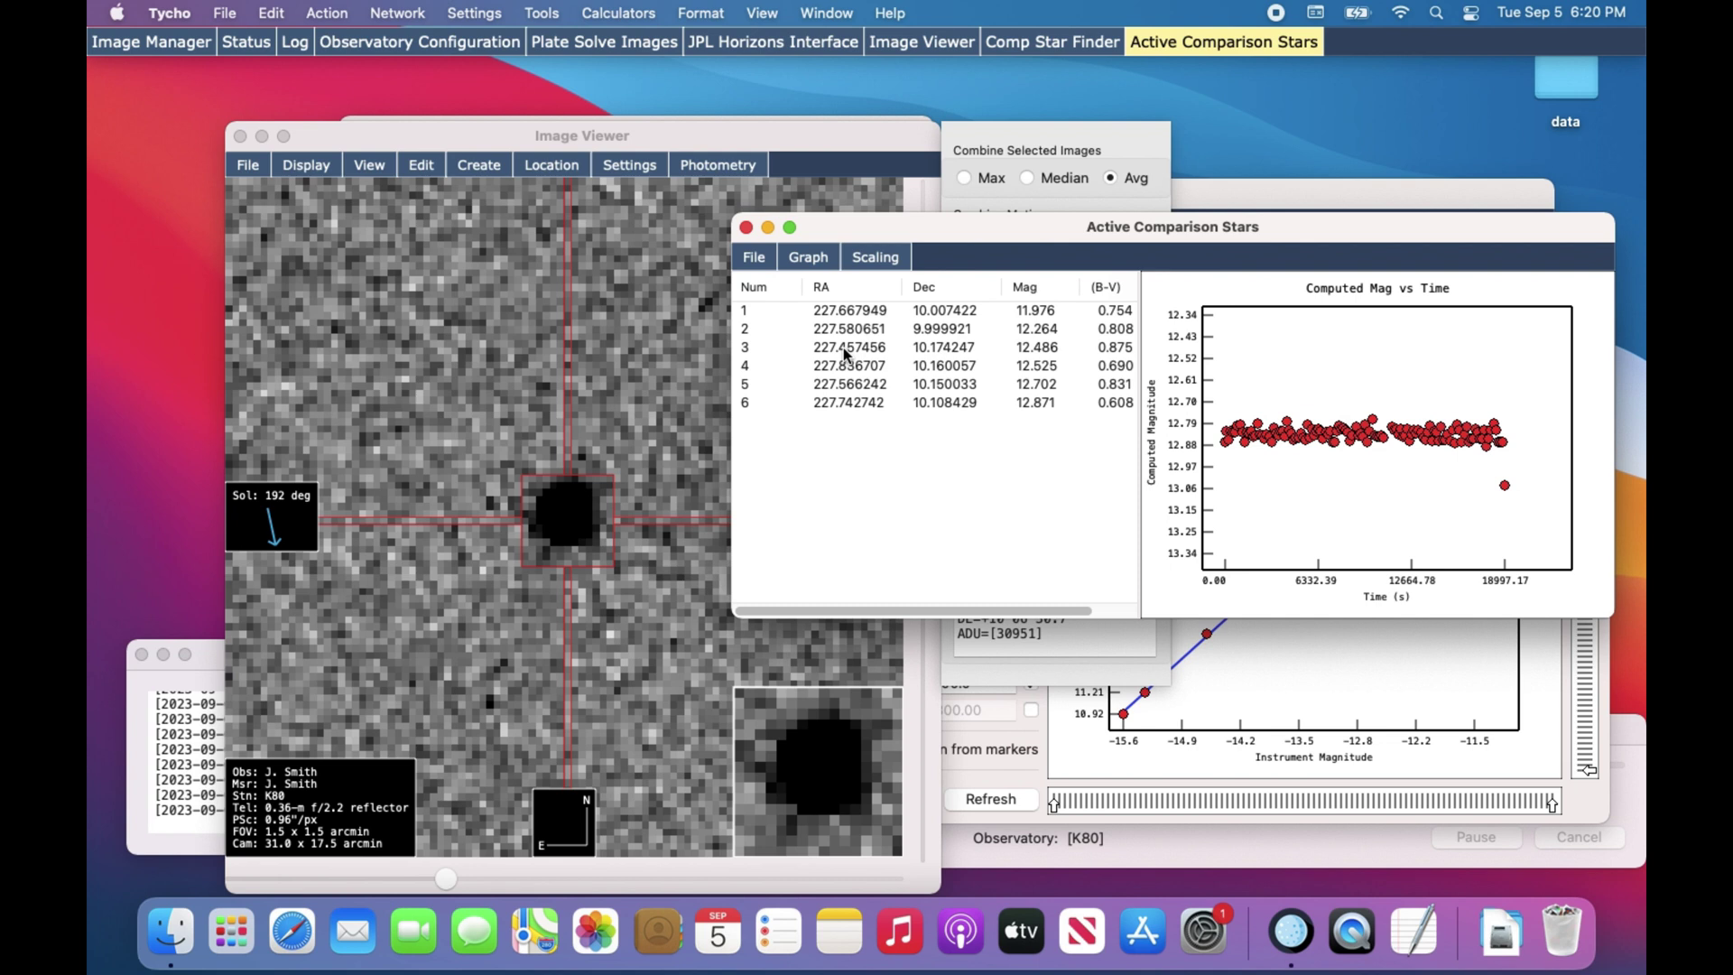
pyautogui.click(649, 397)
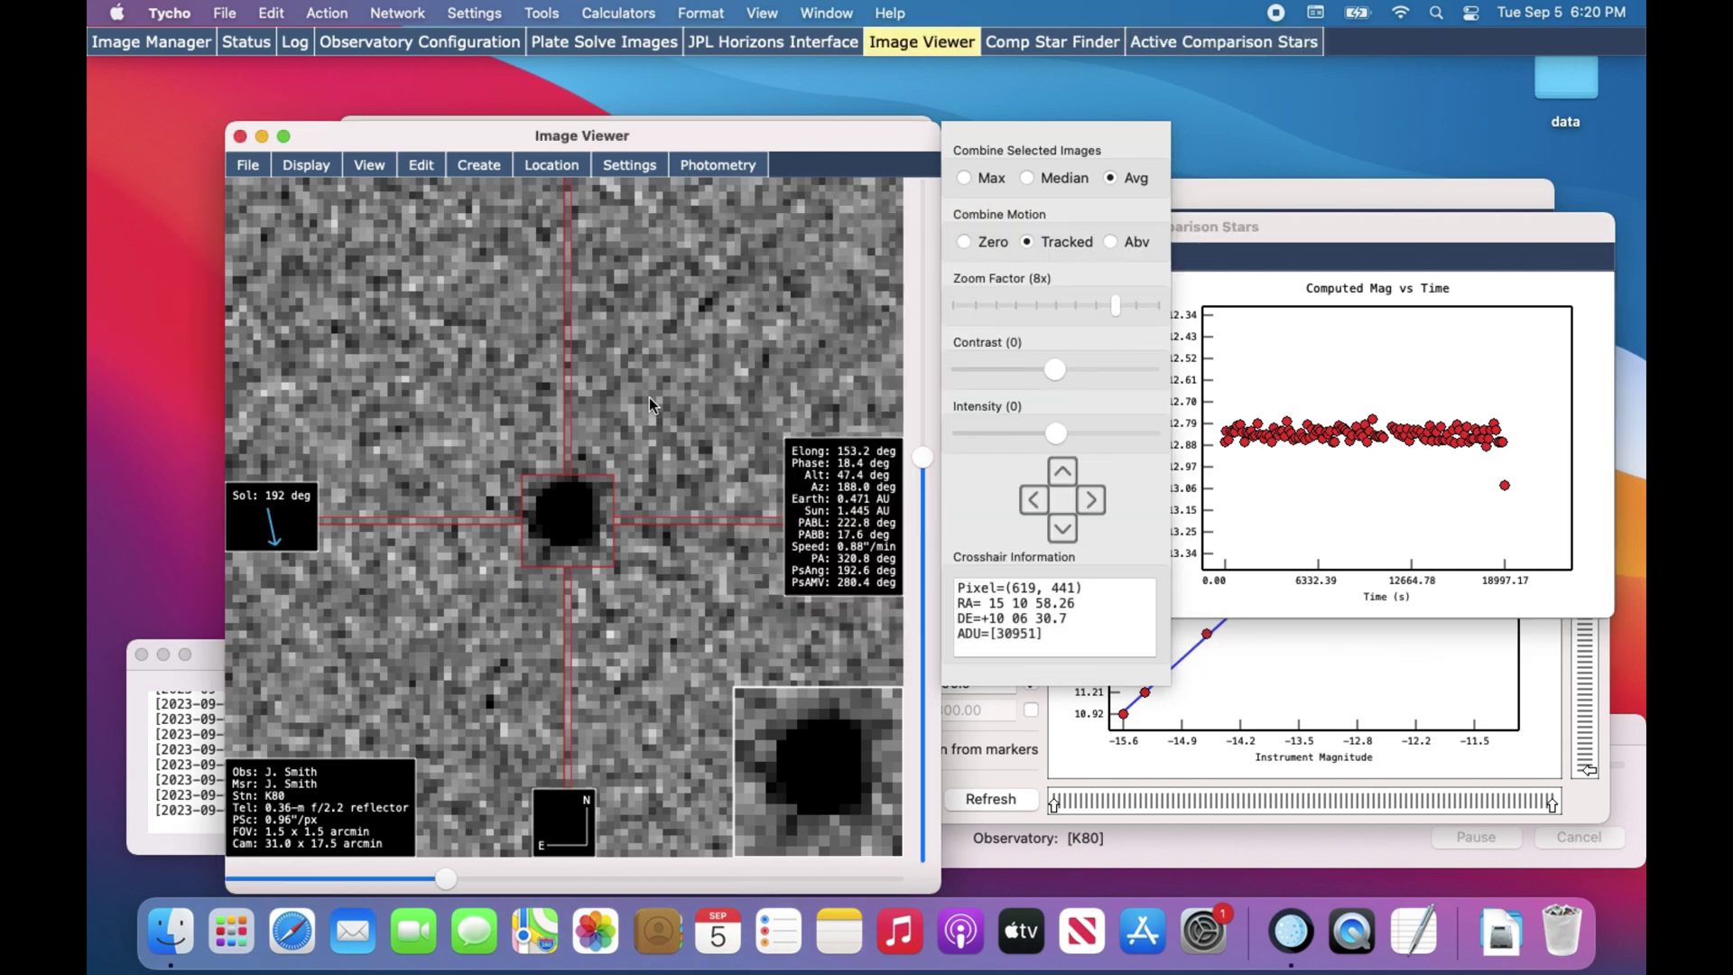
pyautogui.rightClick(649, 399)
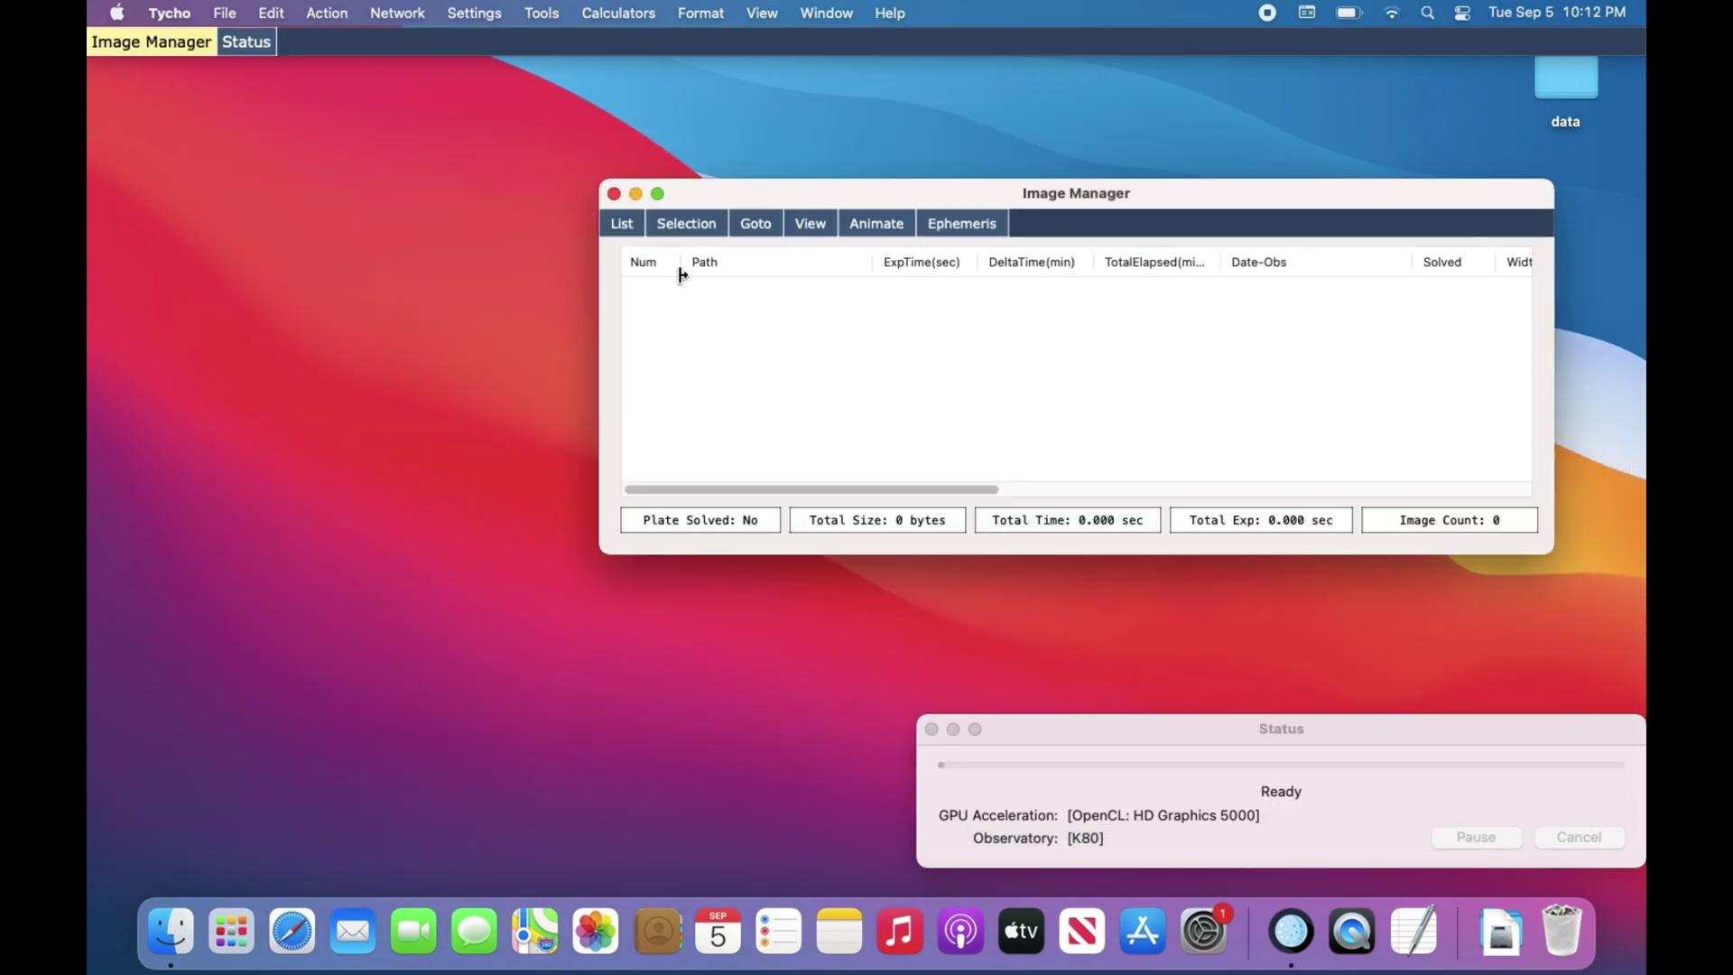
# Add the 122 Ivar .fit frames from n1_a to the image list and view them
pyautogui.click(622, 224)
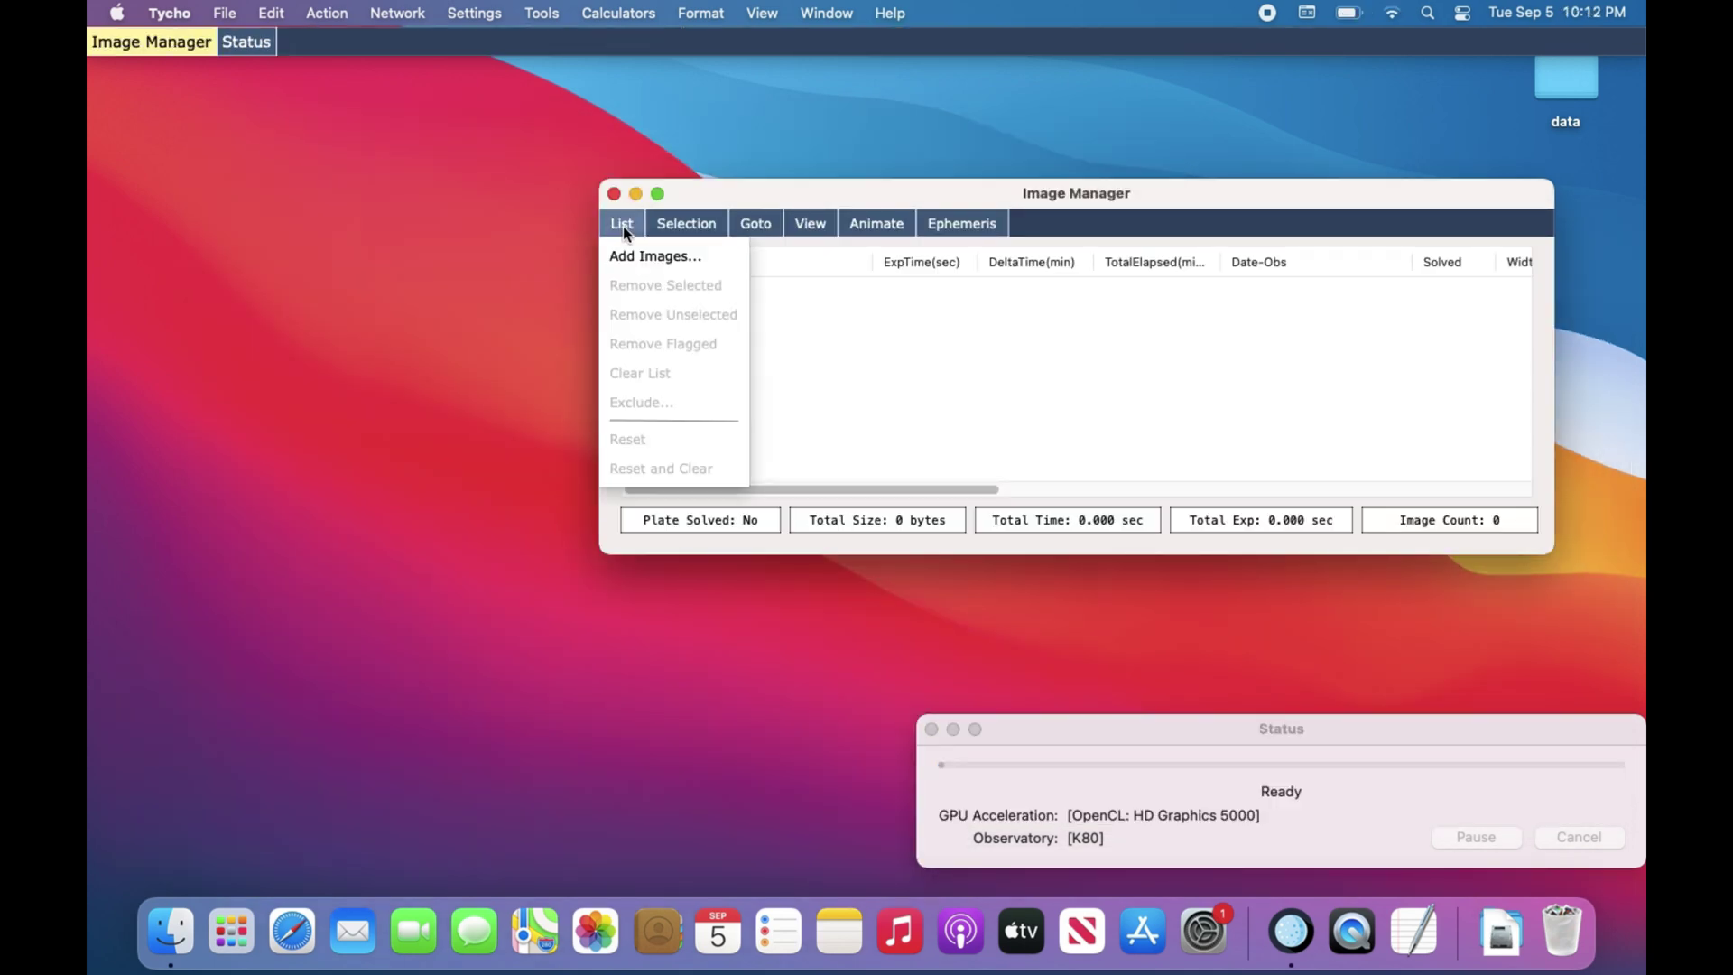
pyautogui.click(637, 257)
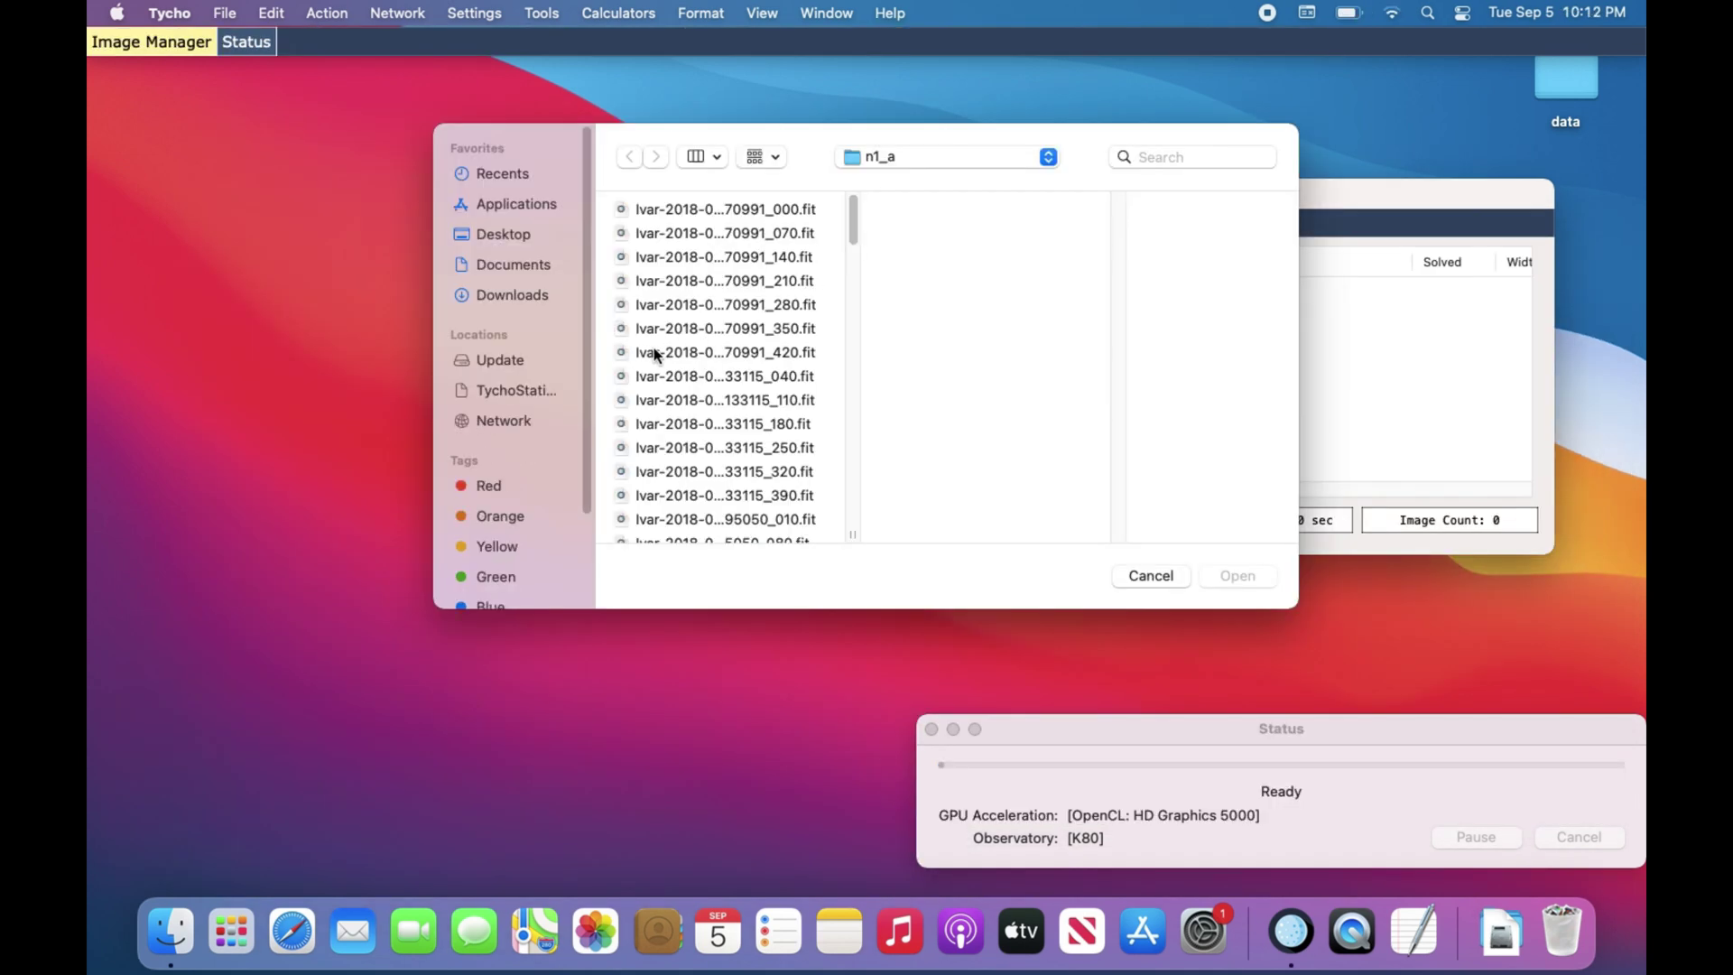
pyautogui.click(653, 352)
pyautogui.doubleClick(654, 353)
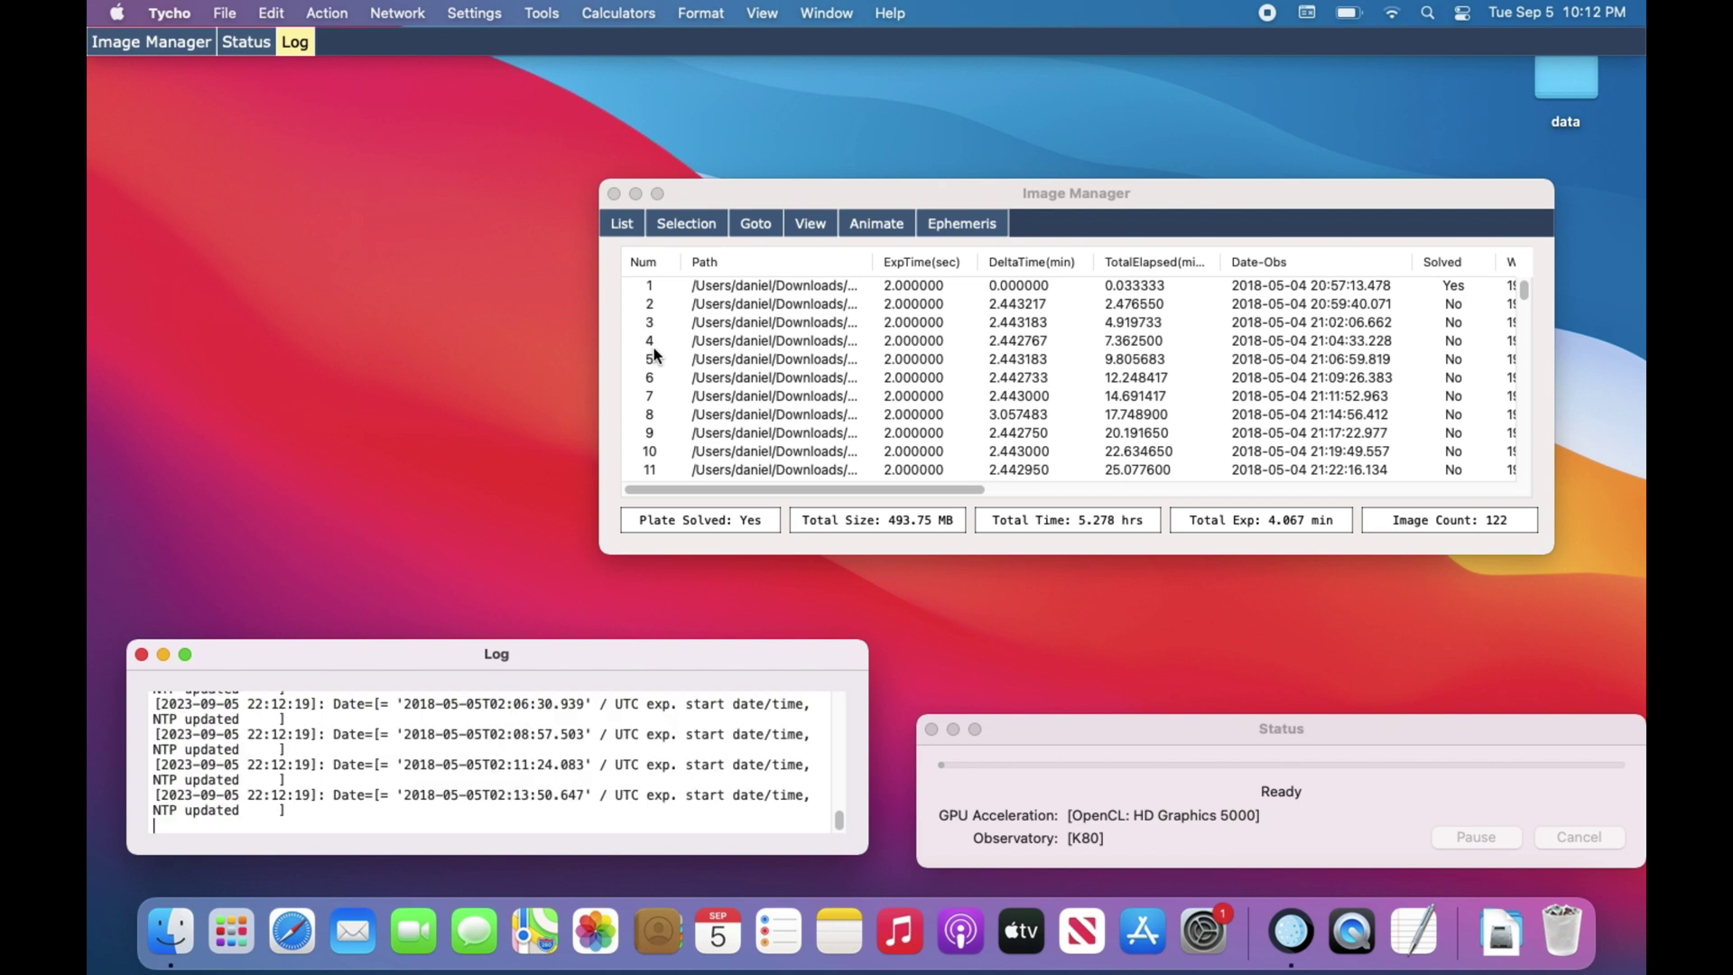
pyautogui.click(348, 11)
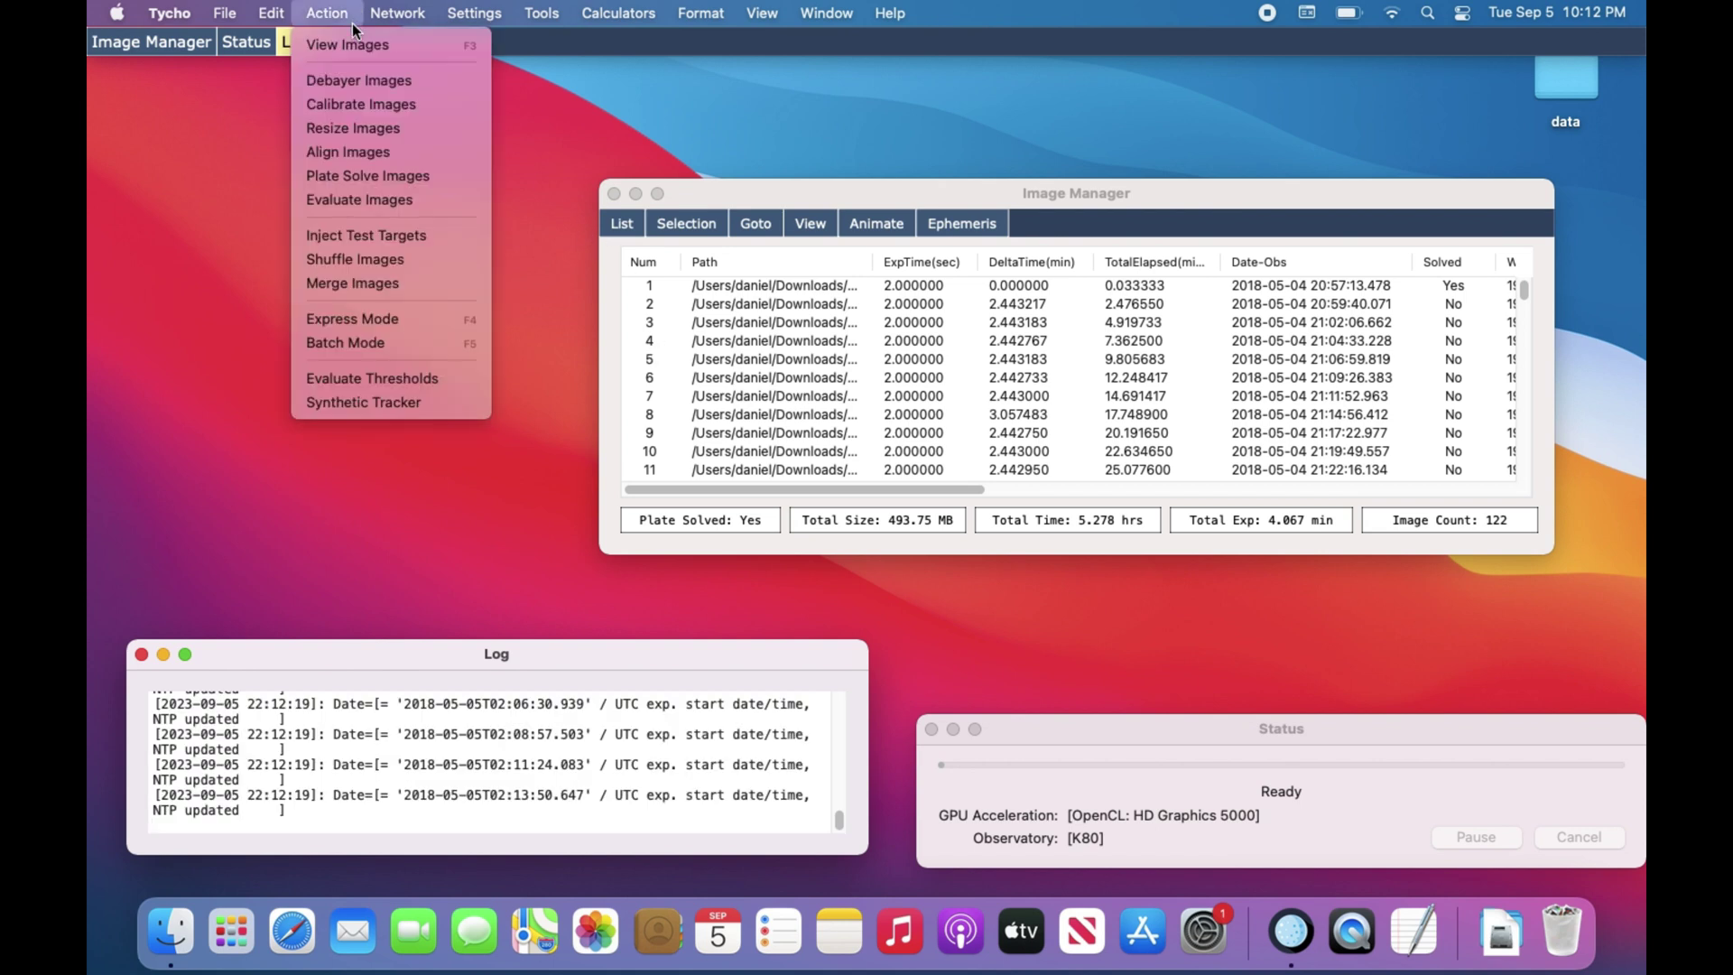
pyautogui.click(394, 45)
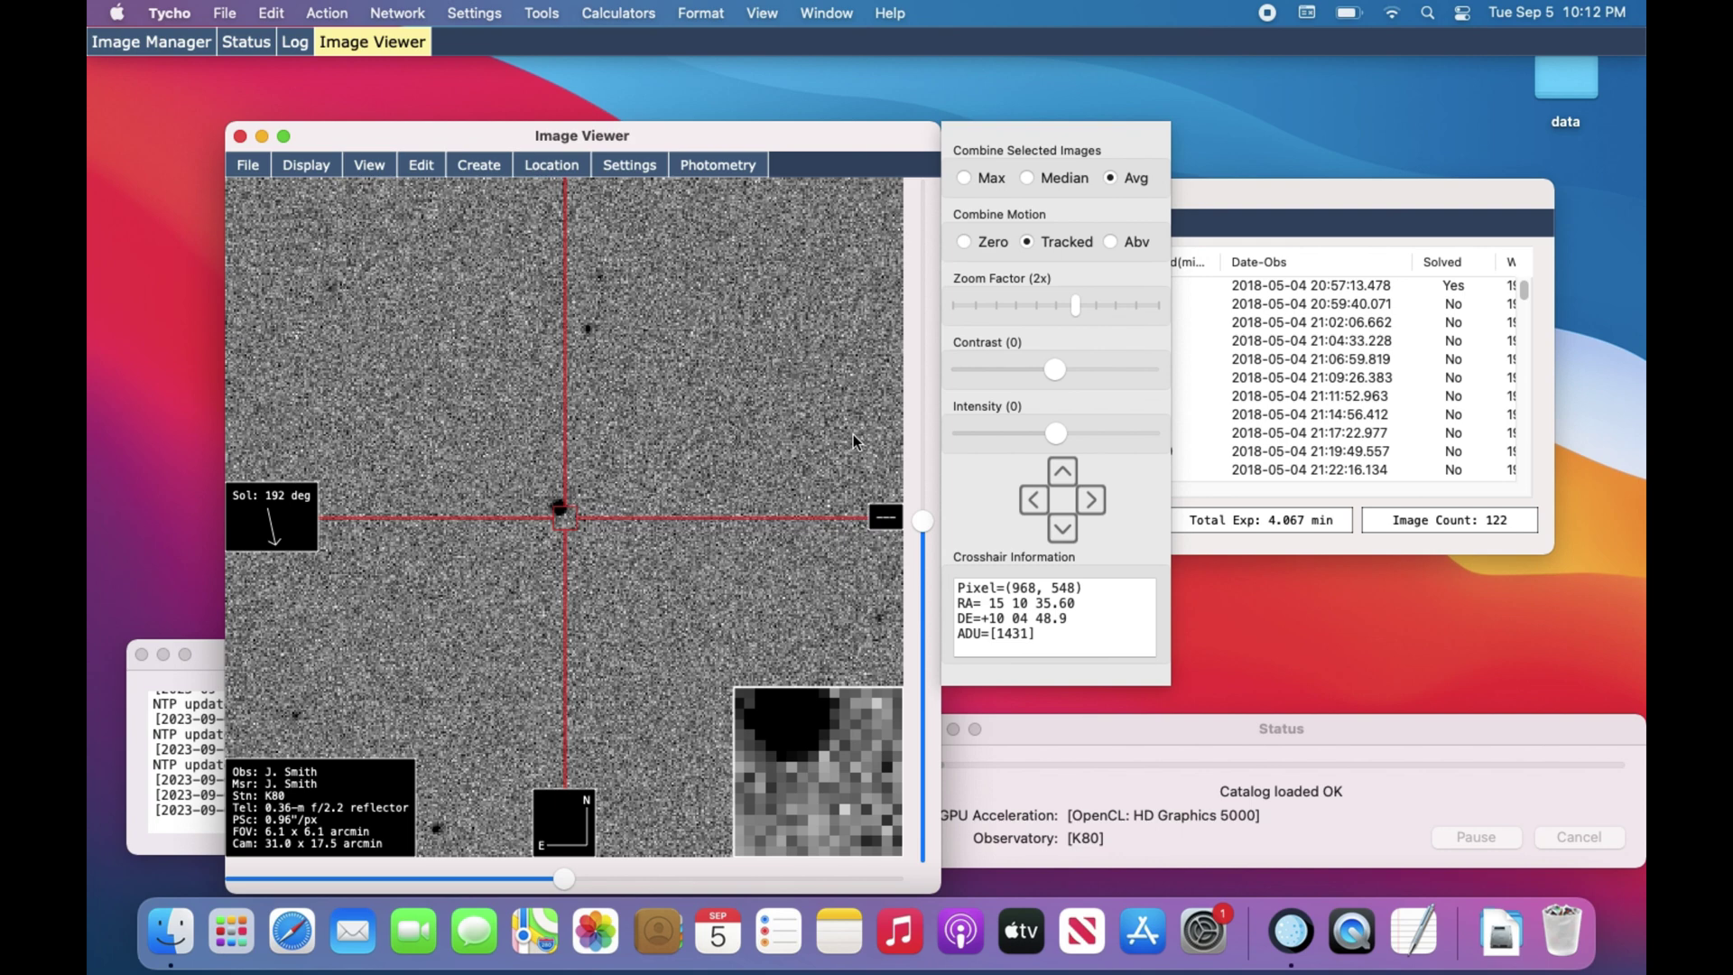
# Show frame 4 and create Marker 1 on the asteroid near pixel (969, 537)
pyautogui.click(1278, 205)
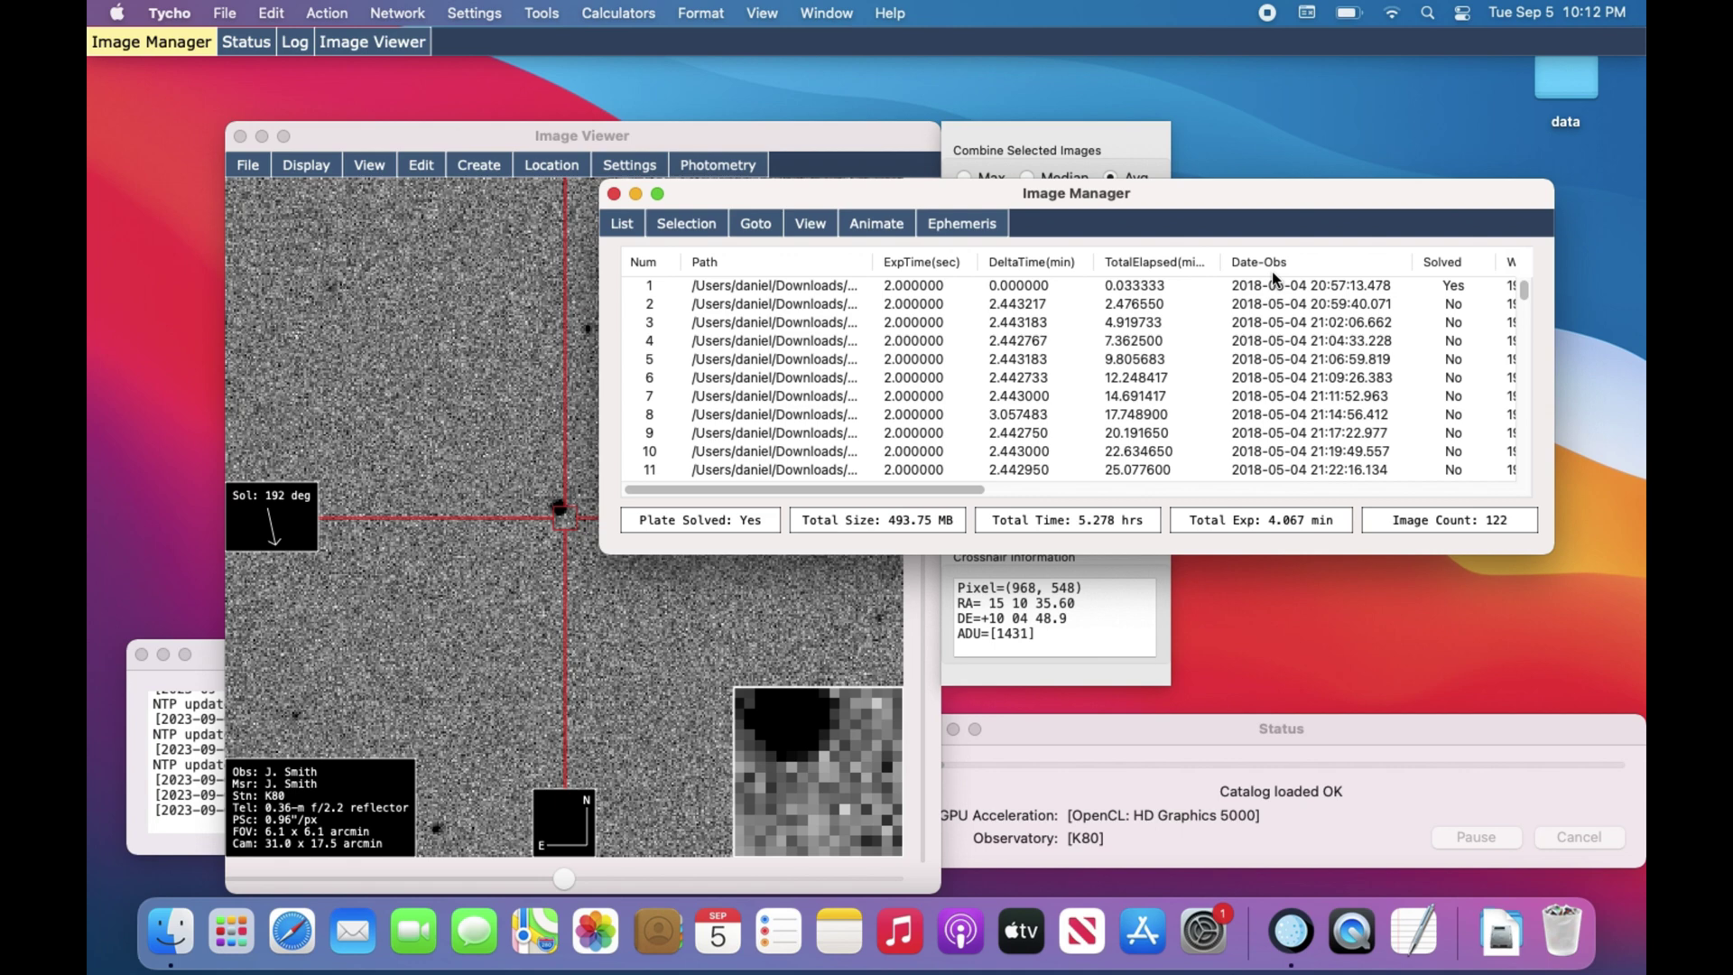
pyautogui.click(1214, 343)
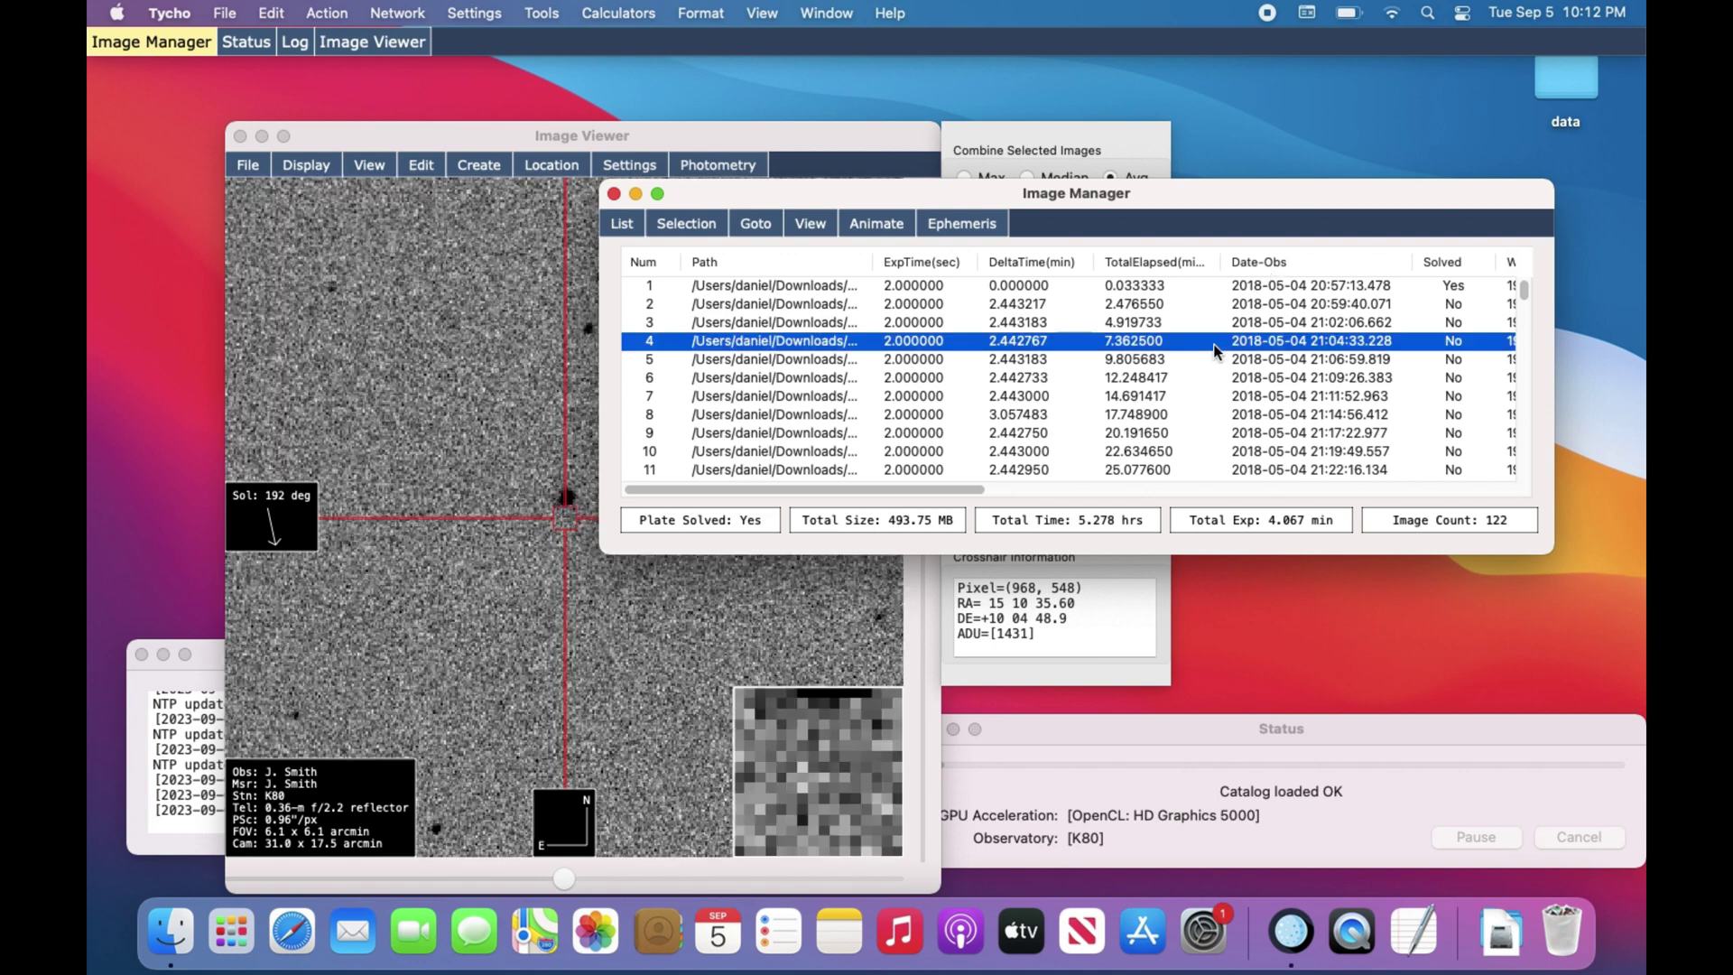
pyautogui.click(563, 502)
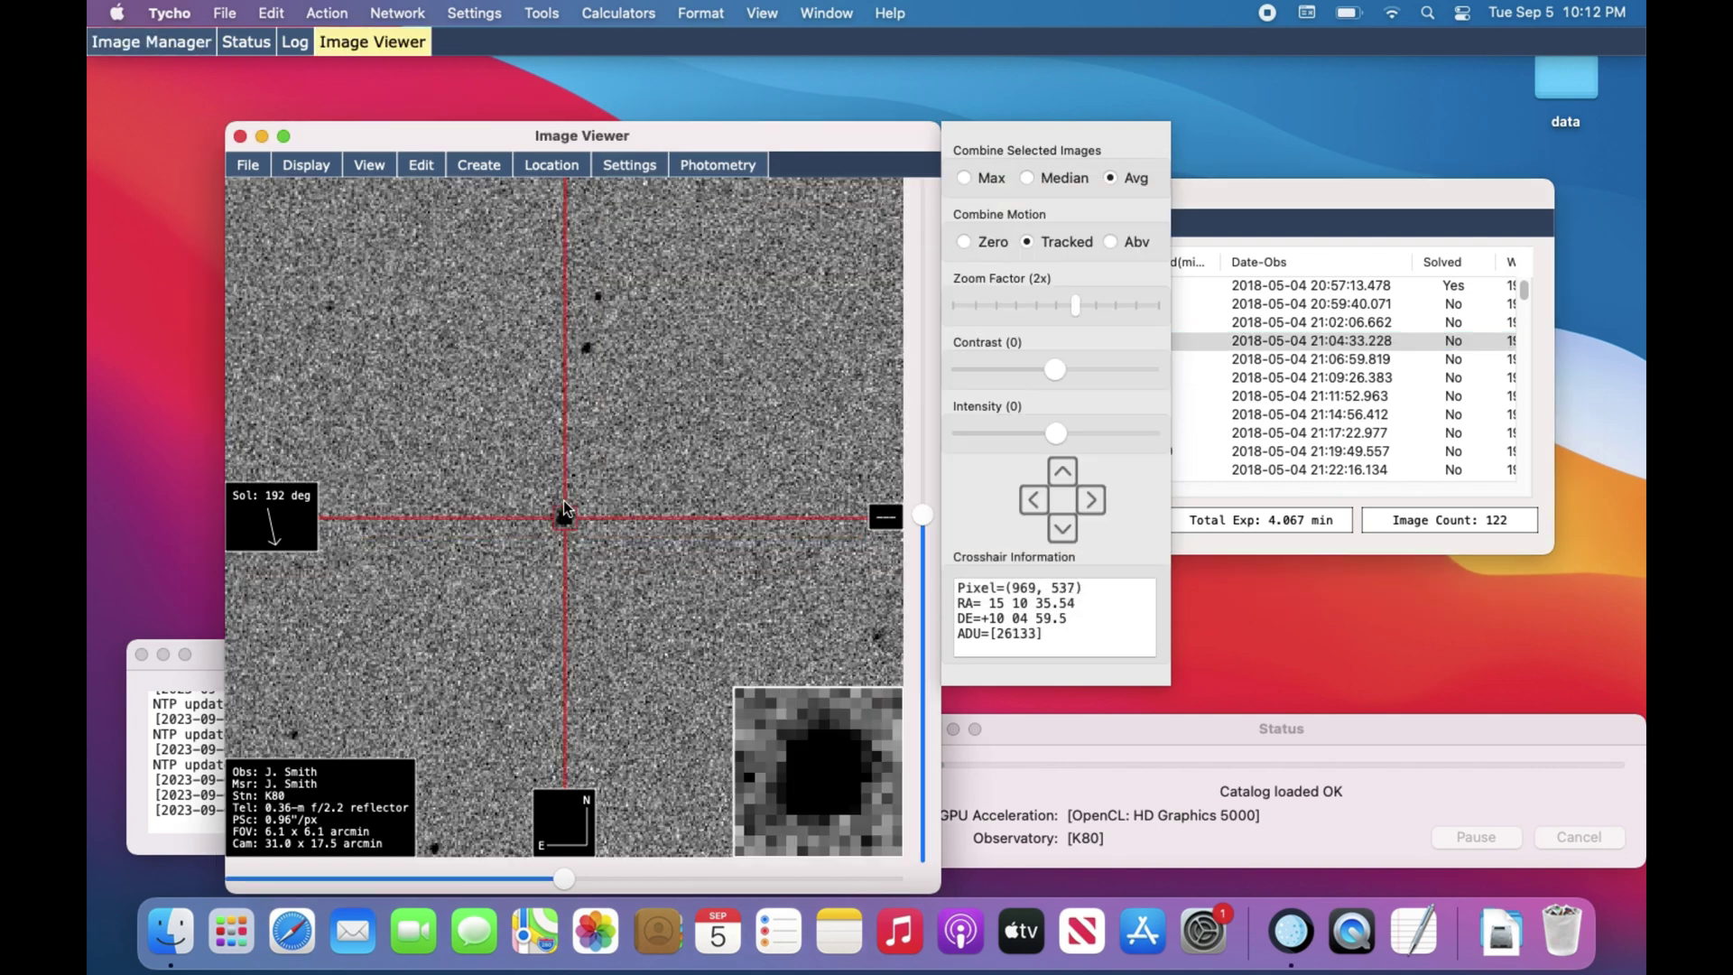
pyautogui.rightClick(608, 492)
pyautogui.click(748, 516)
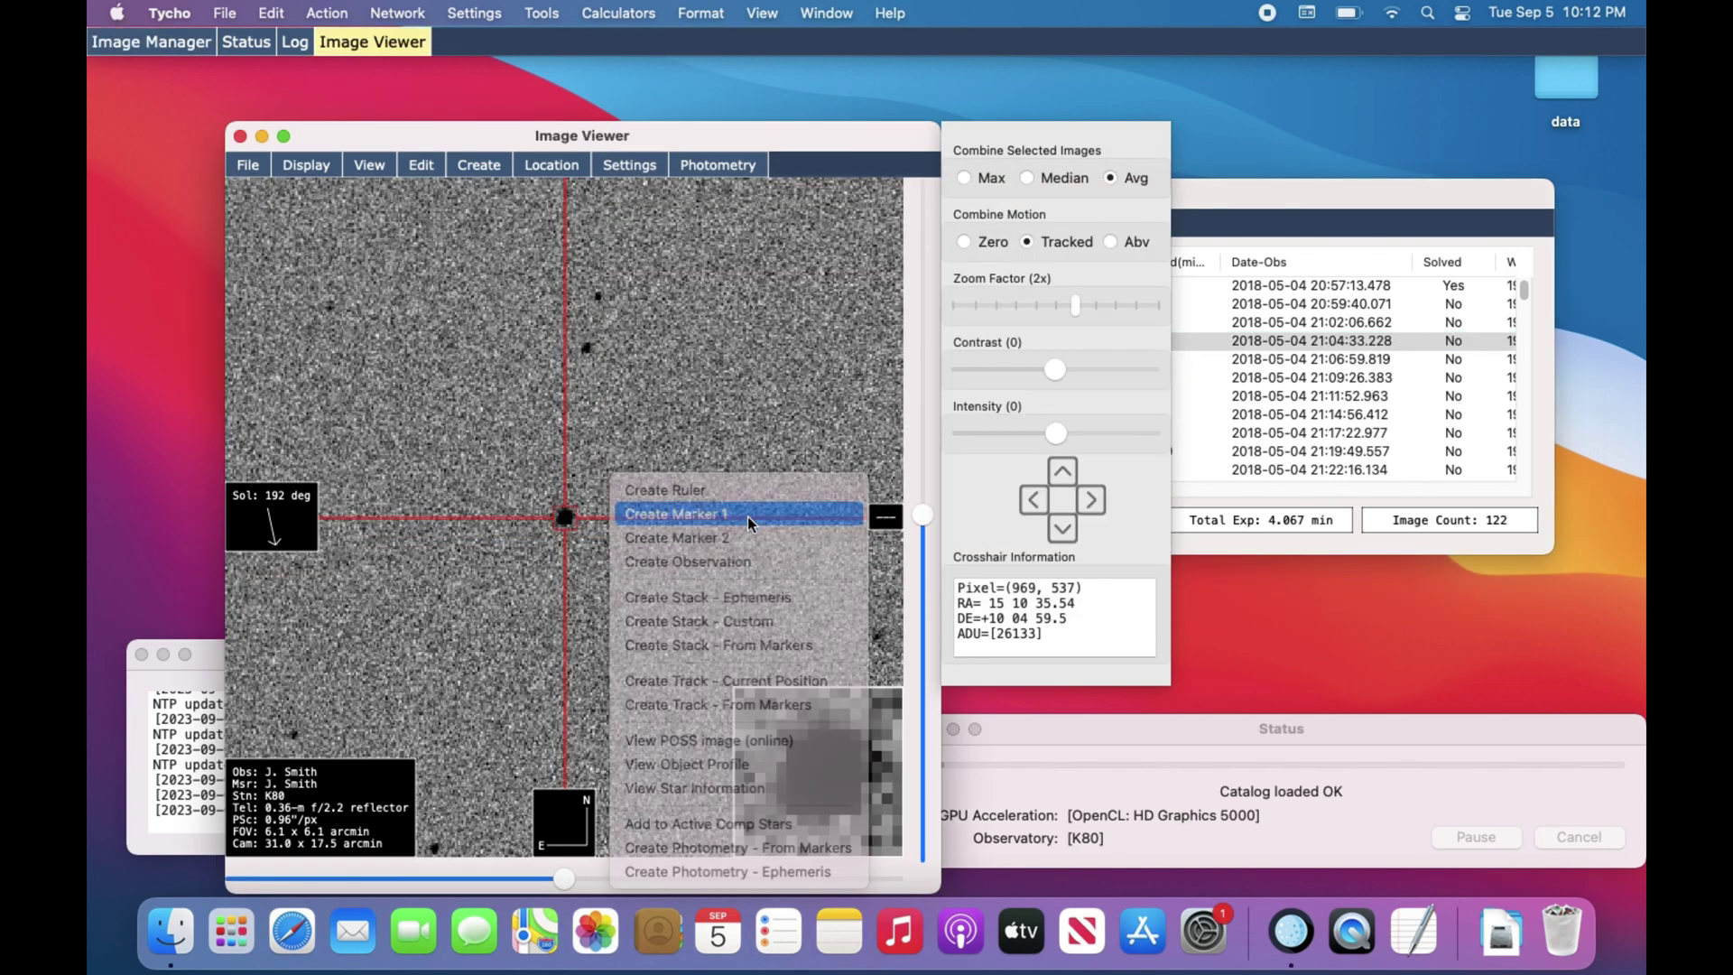
pyautogui.click(1314, 218)
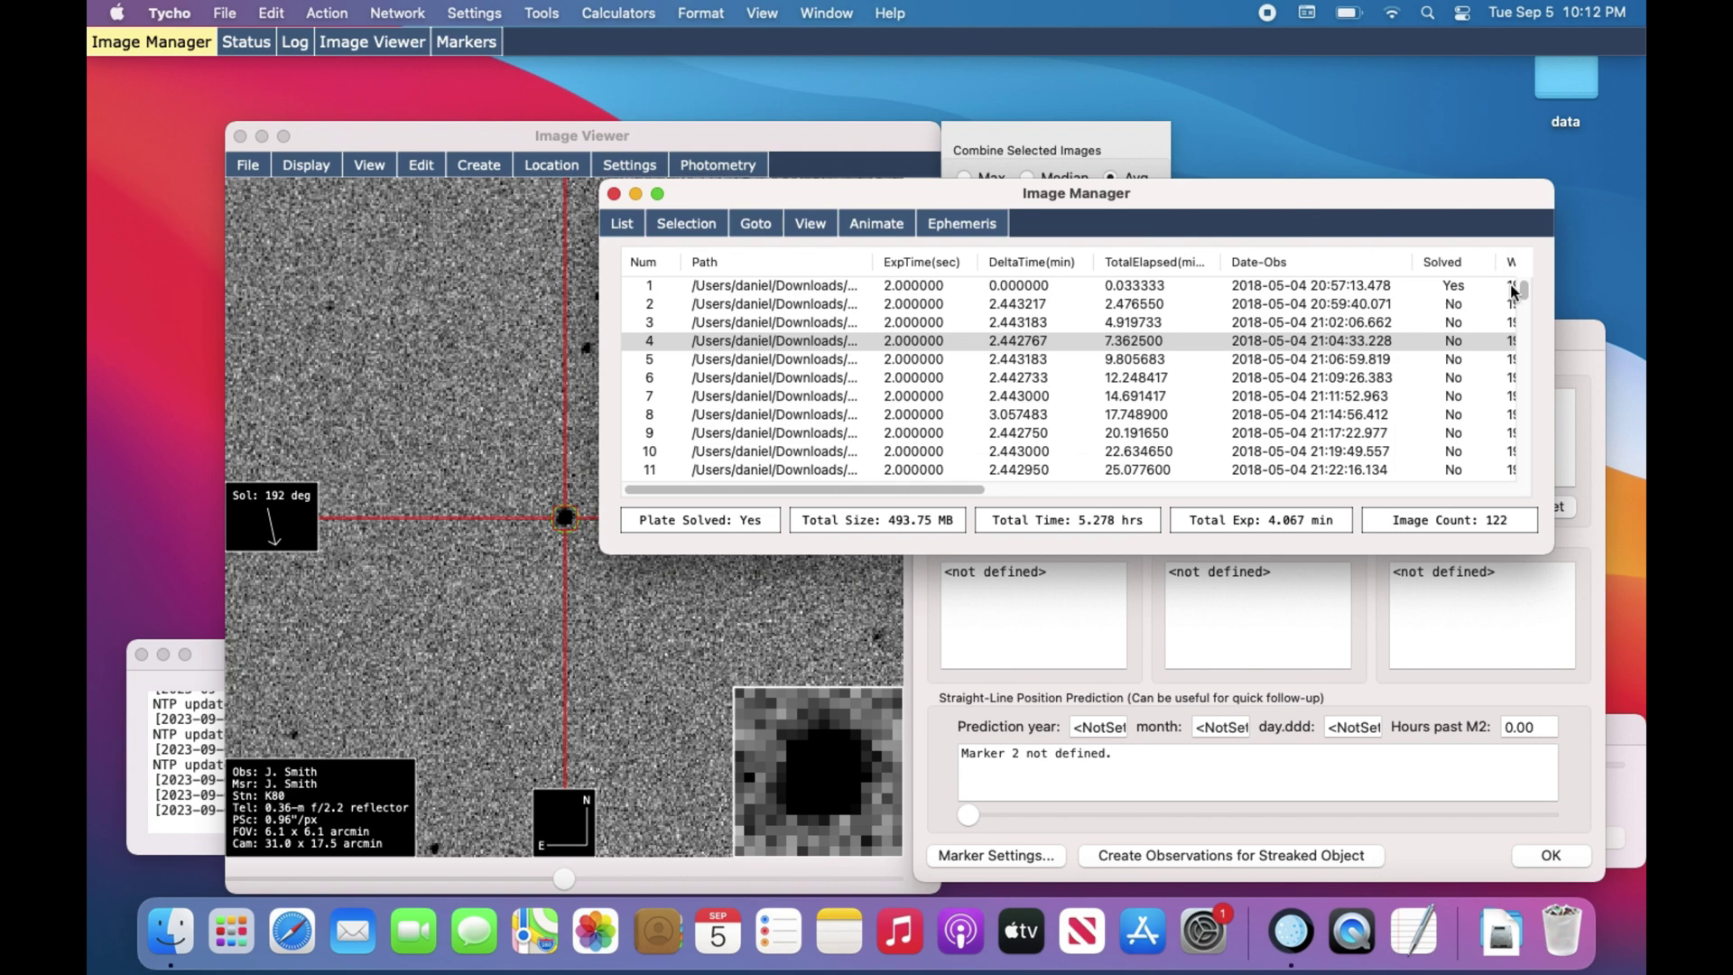
# Select frame 52, recentre on the moved asteroid and create Marker 2 there
pyautogui.moveTo(1526, 284); pyautogui.dragTo(1529, 364)
pyautogui.click(1281, 350)
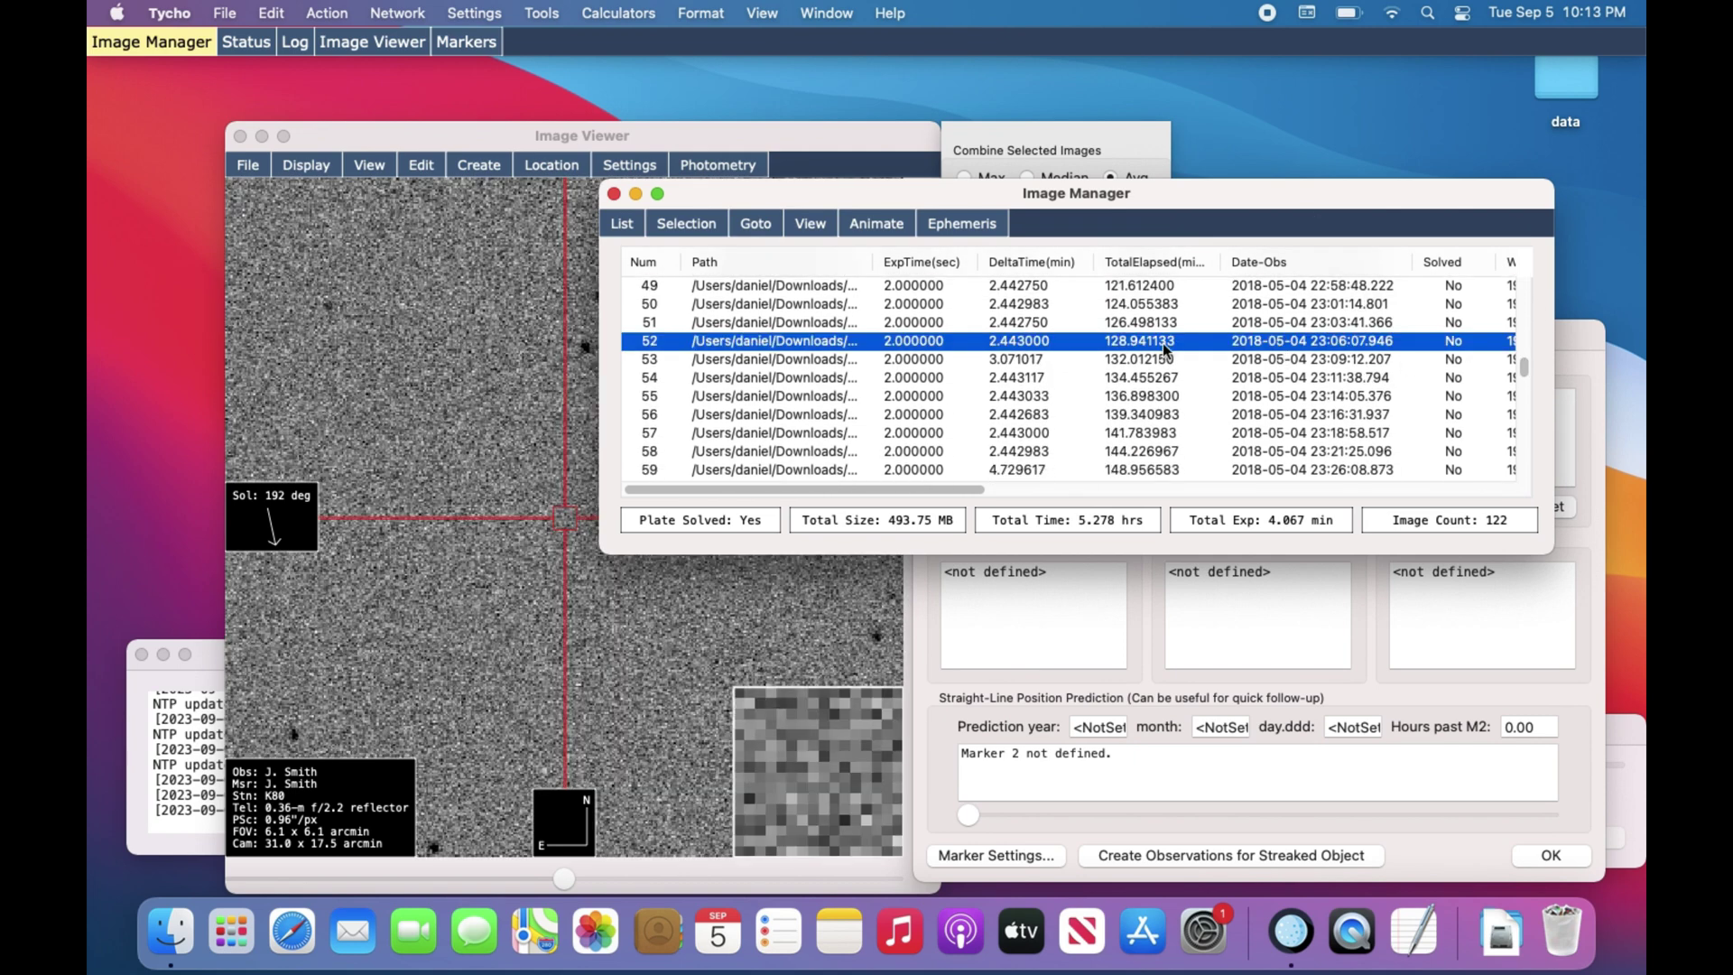
pyautogui.click(538, 422)
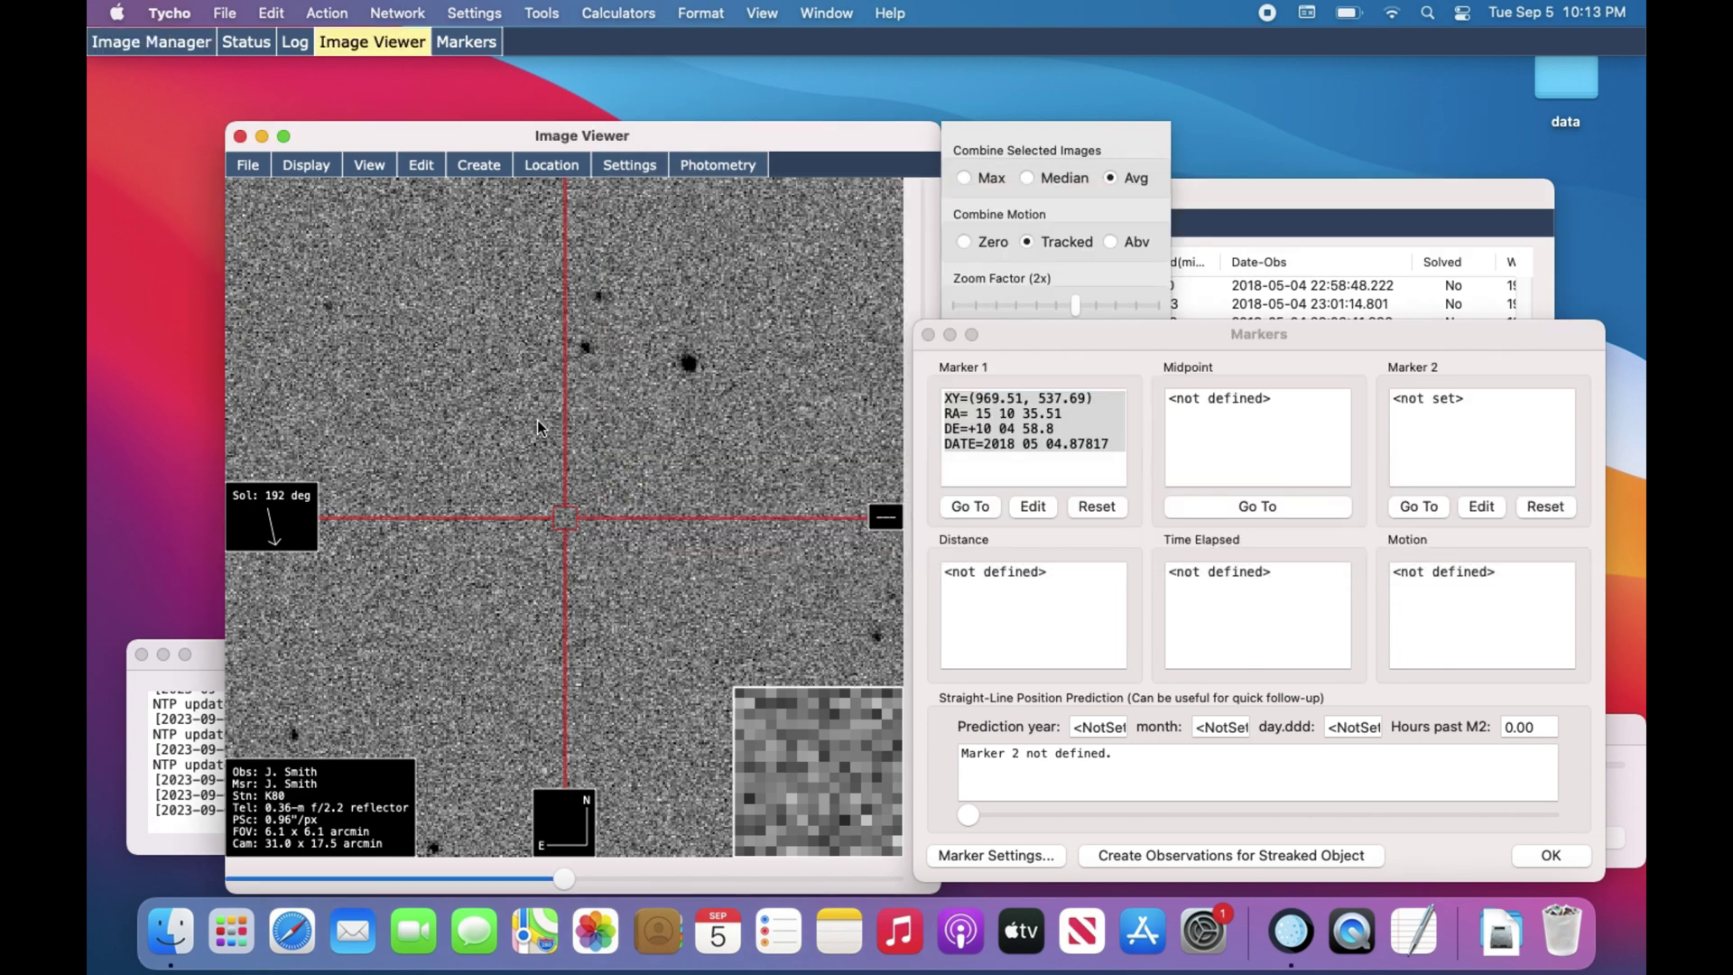
pyautogui.click(688, 367)
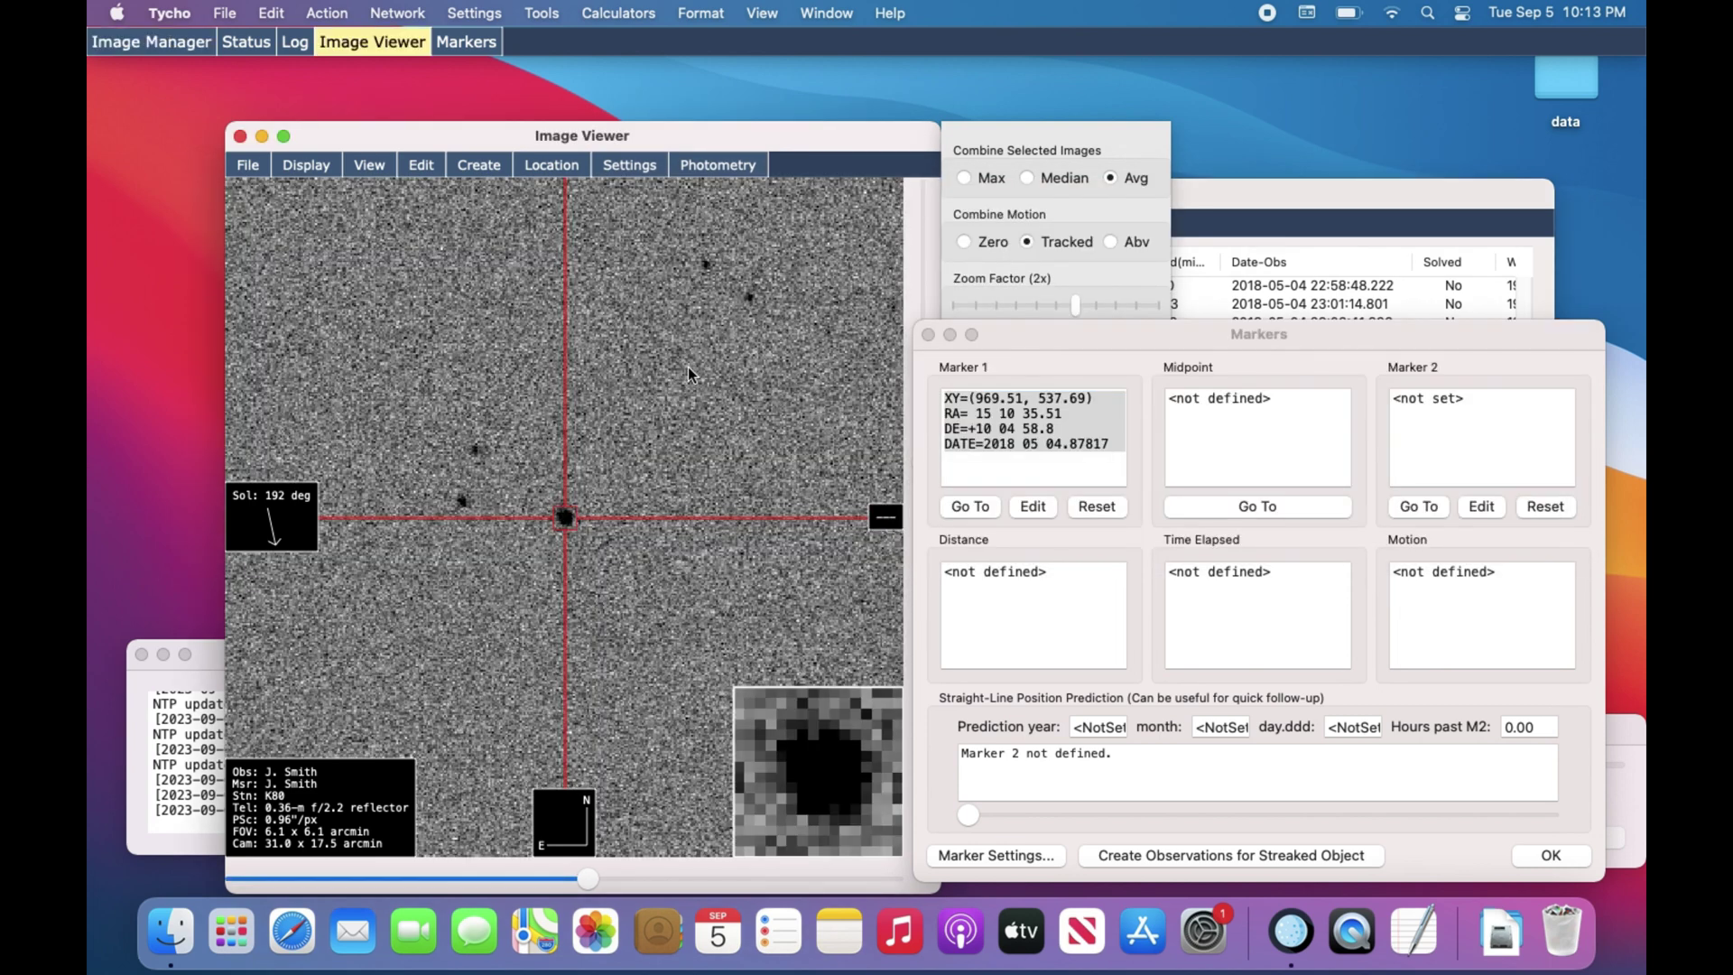
pyautogui.rightClick(688, 367)
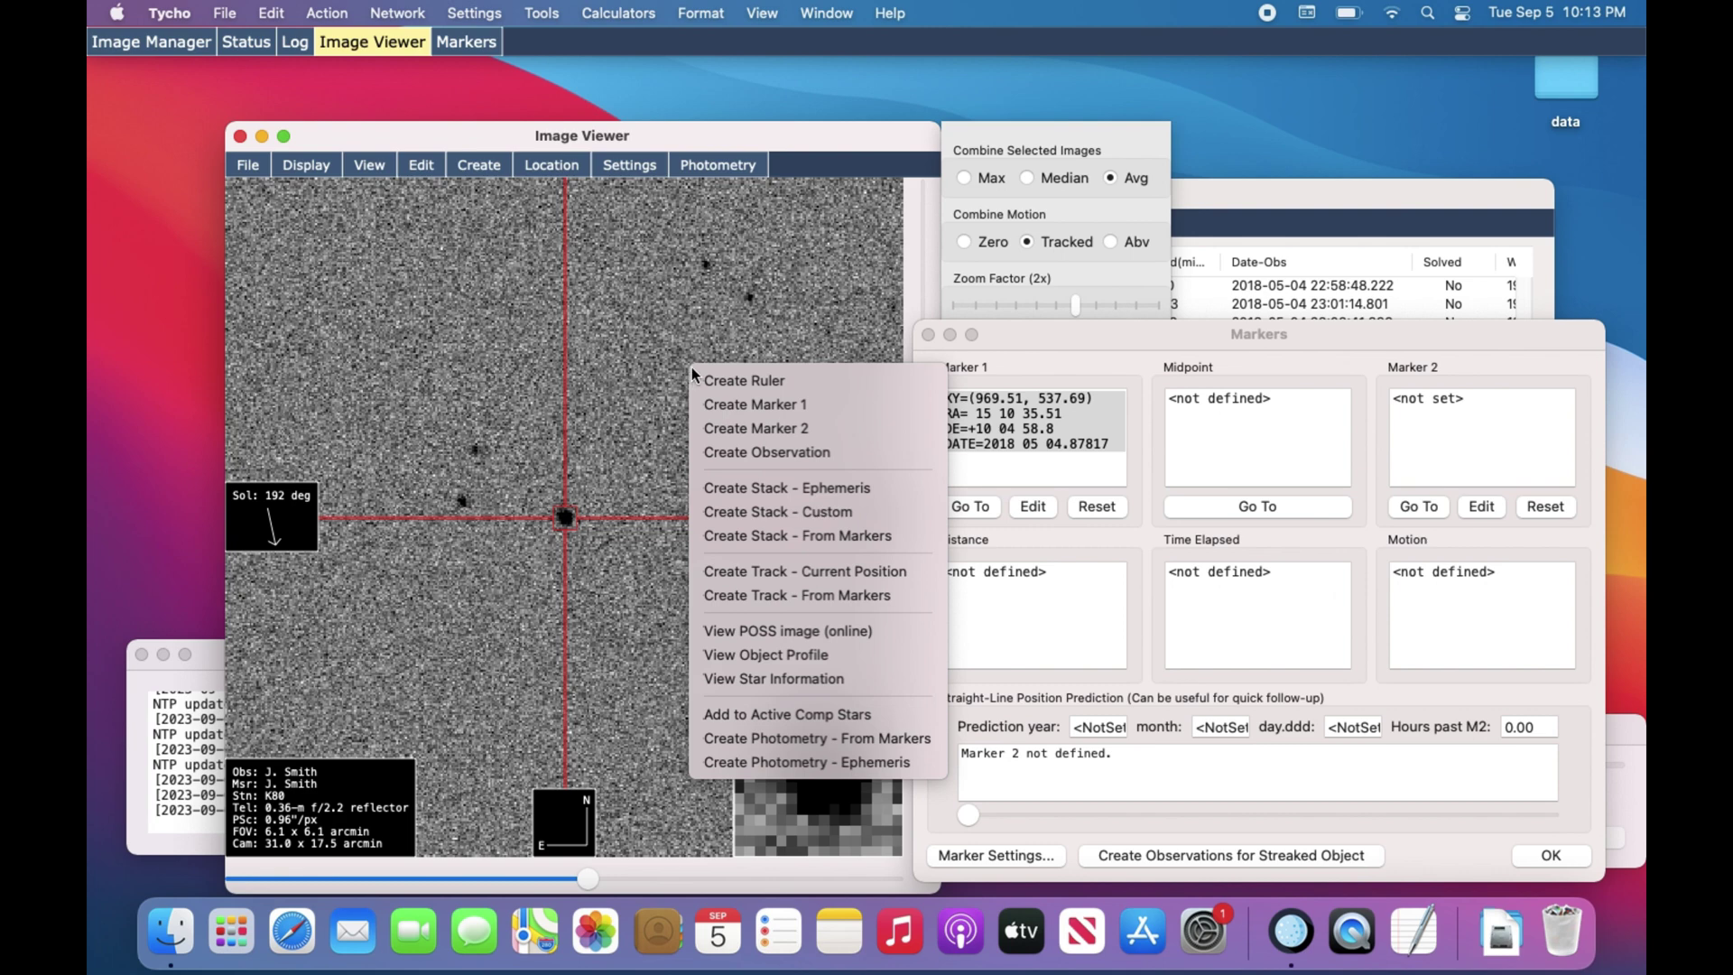
pyautogui.click(827, 428)
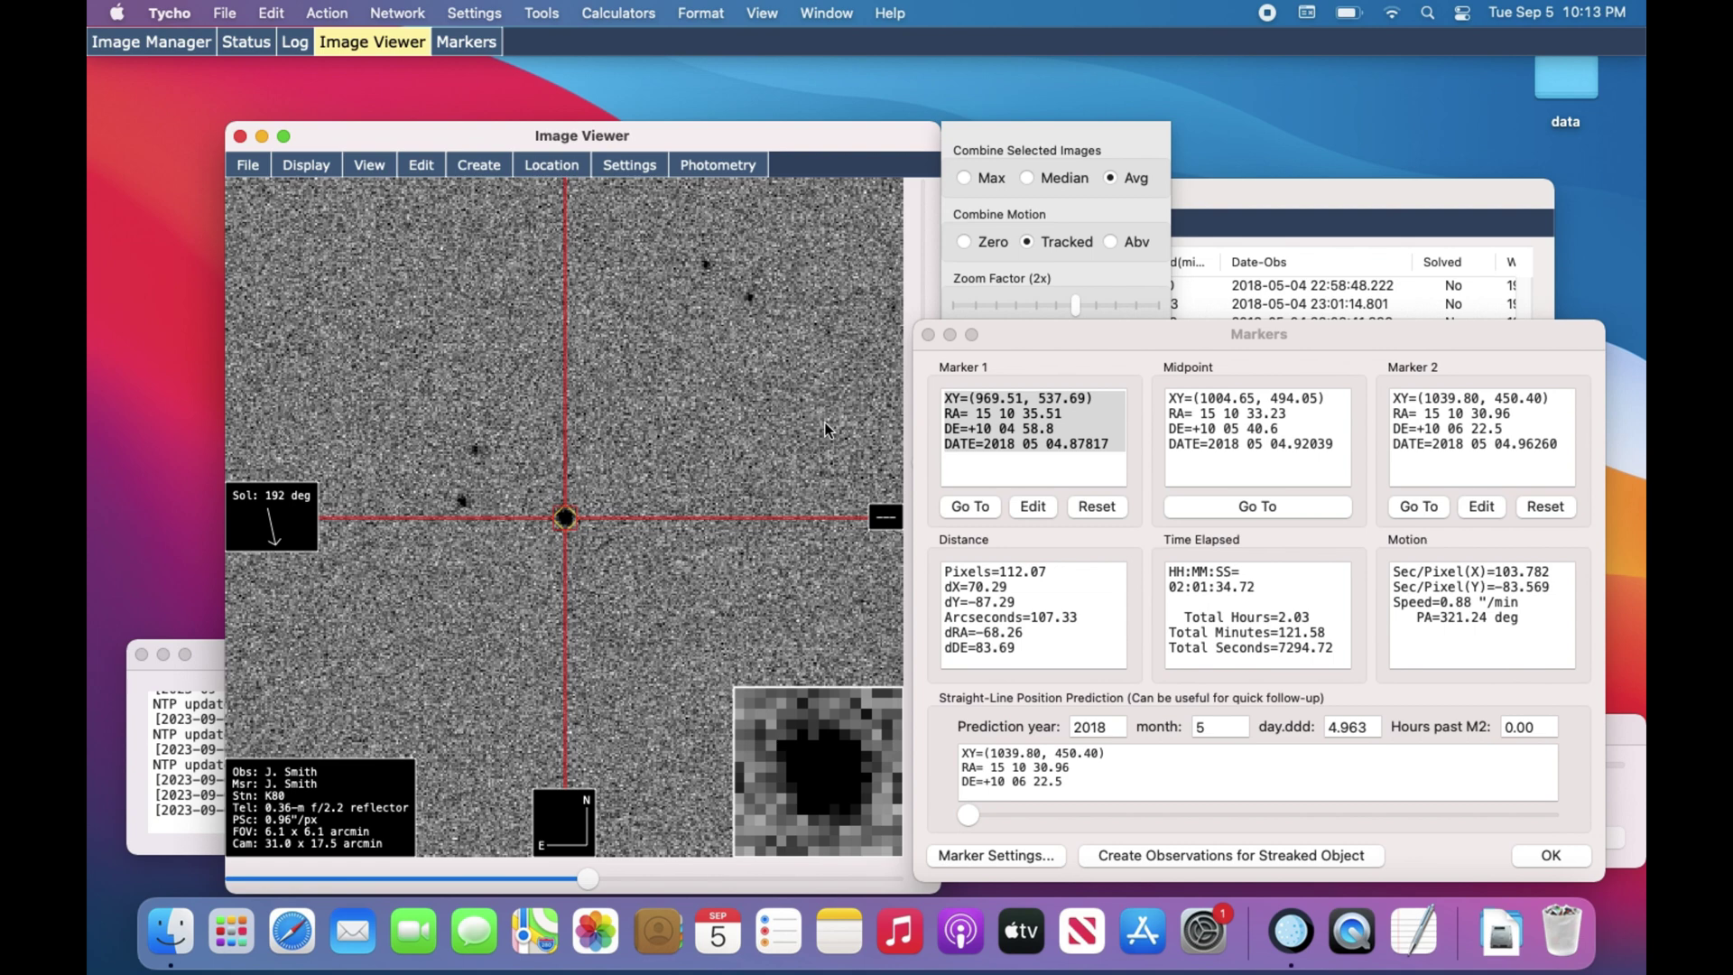
pyautogui.rightClick(685, 442)
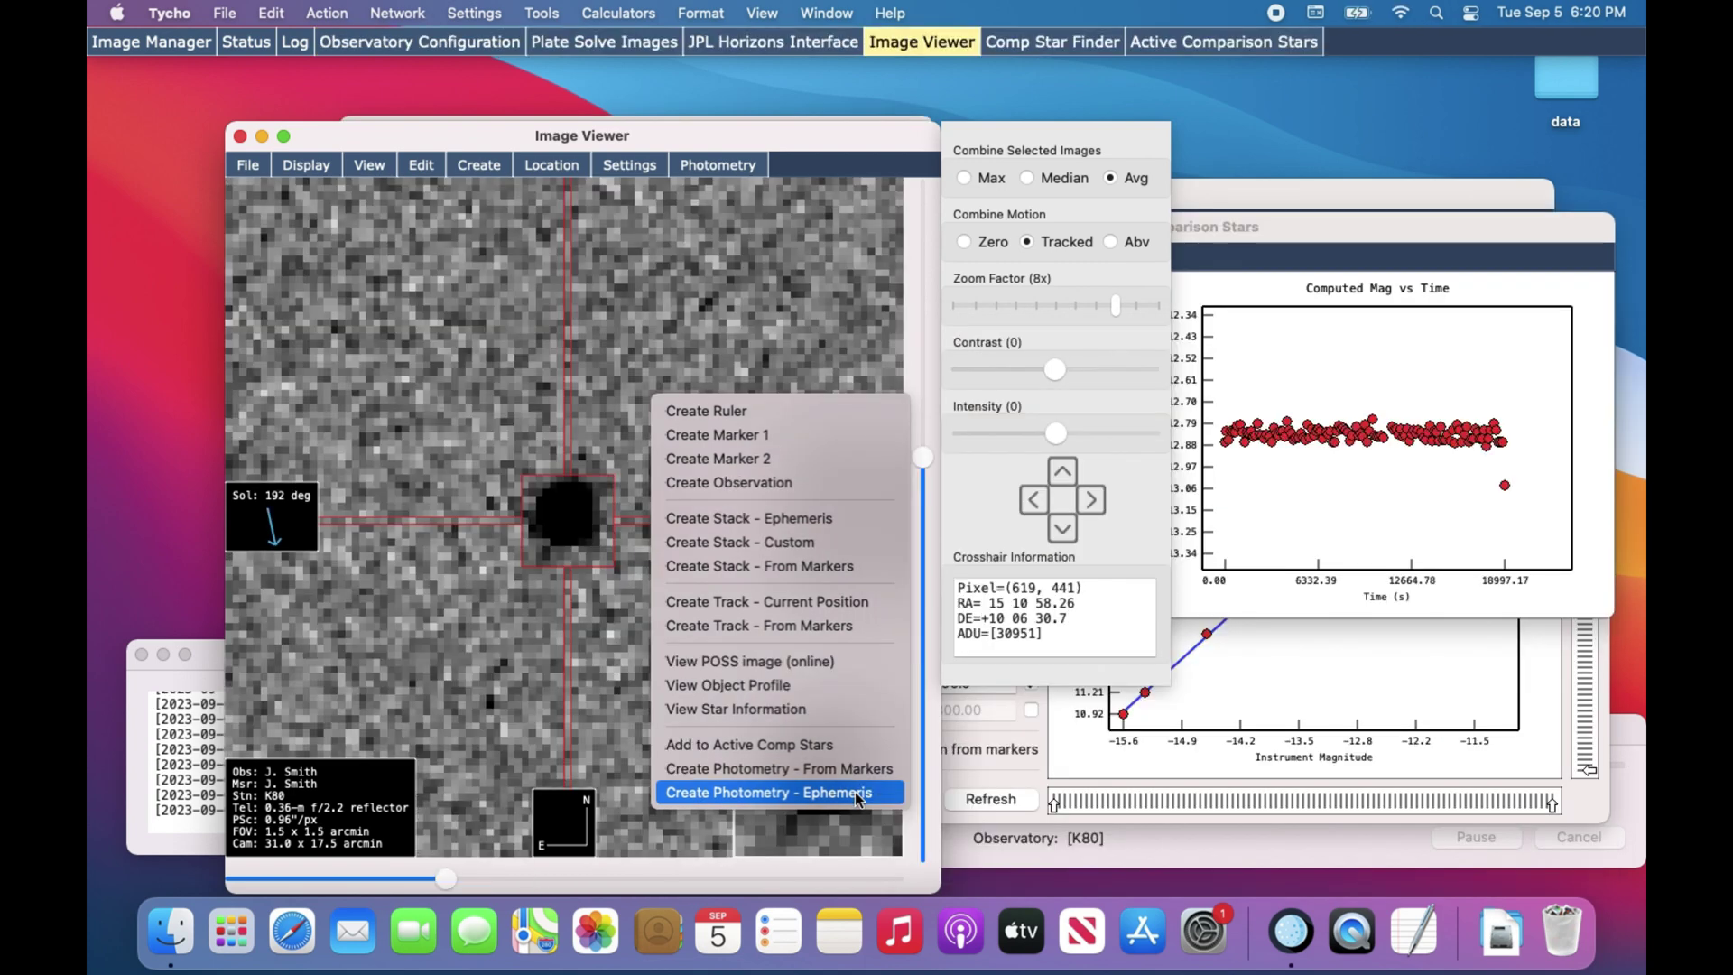
# Create ephemeris photometry for Ivar and plot its 122-point, 5.28-hour raw light curve
pyautogui.click(859, 794)
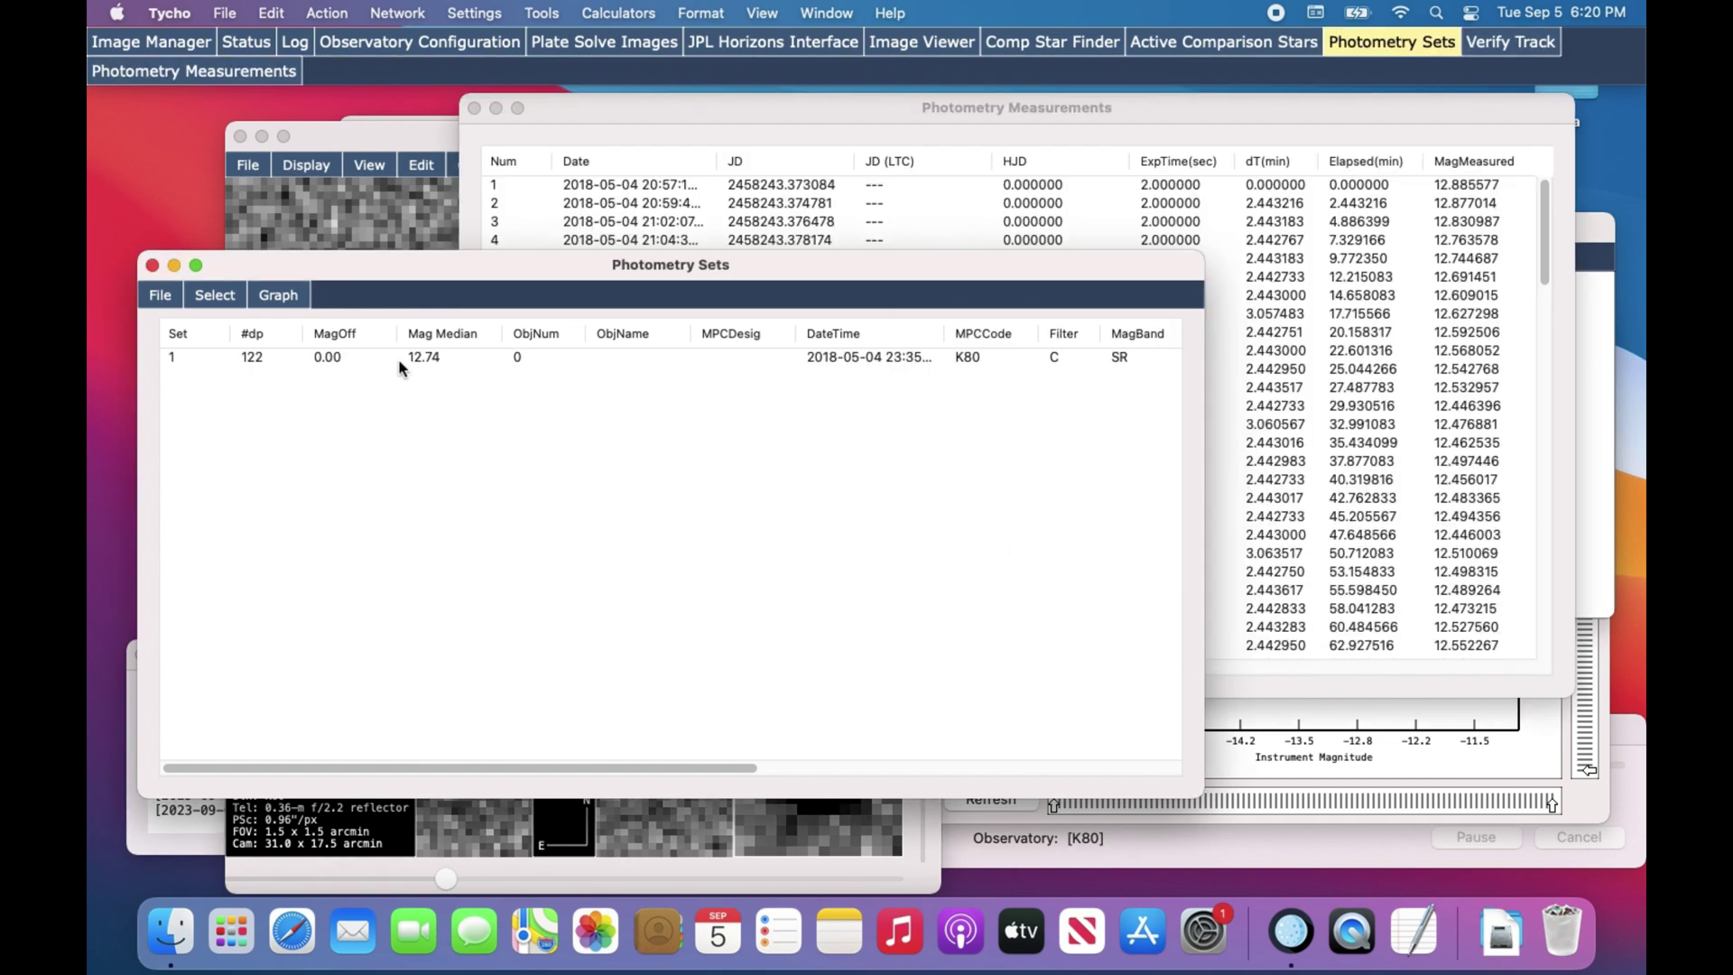
pyautogui.click(278, 295)
pyautogui.click(293, 323)
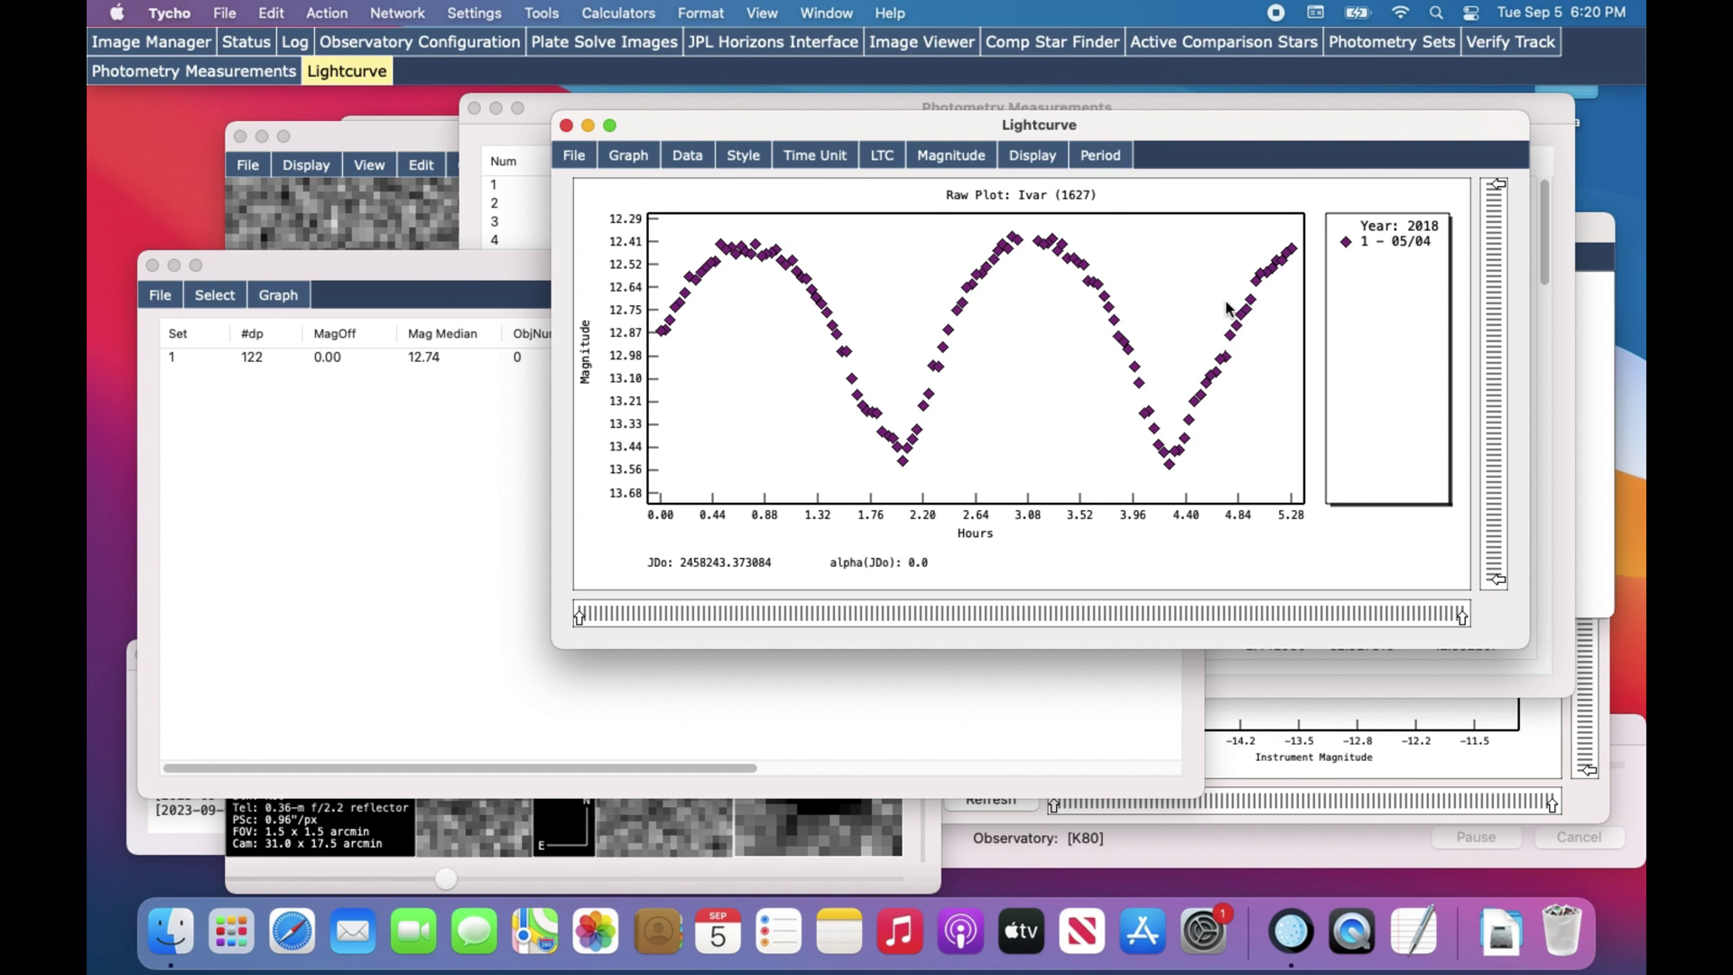
pyautogui.click(1100, 155)
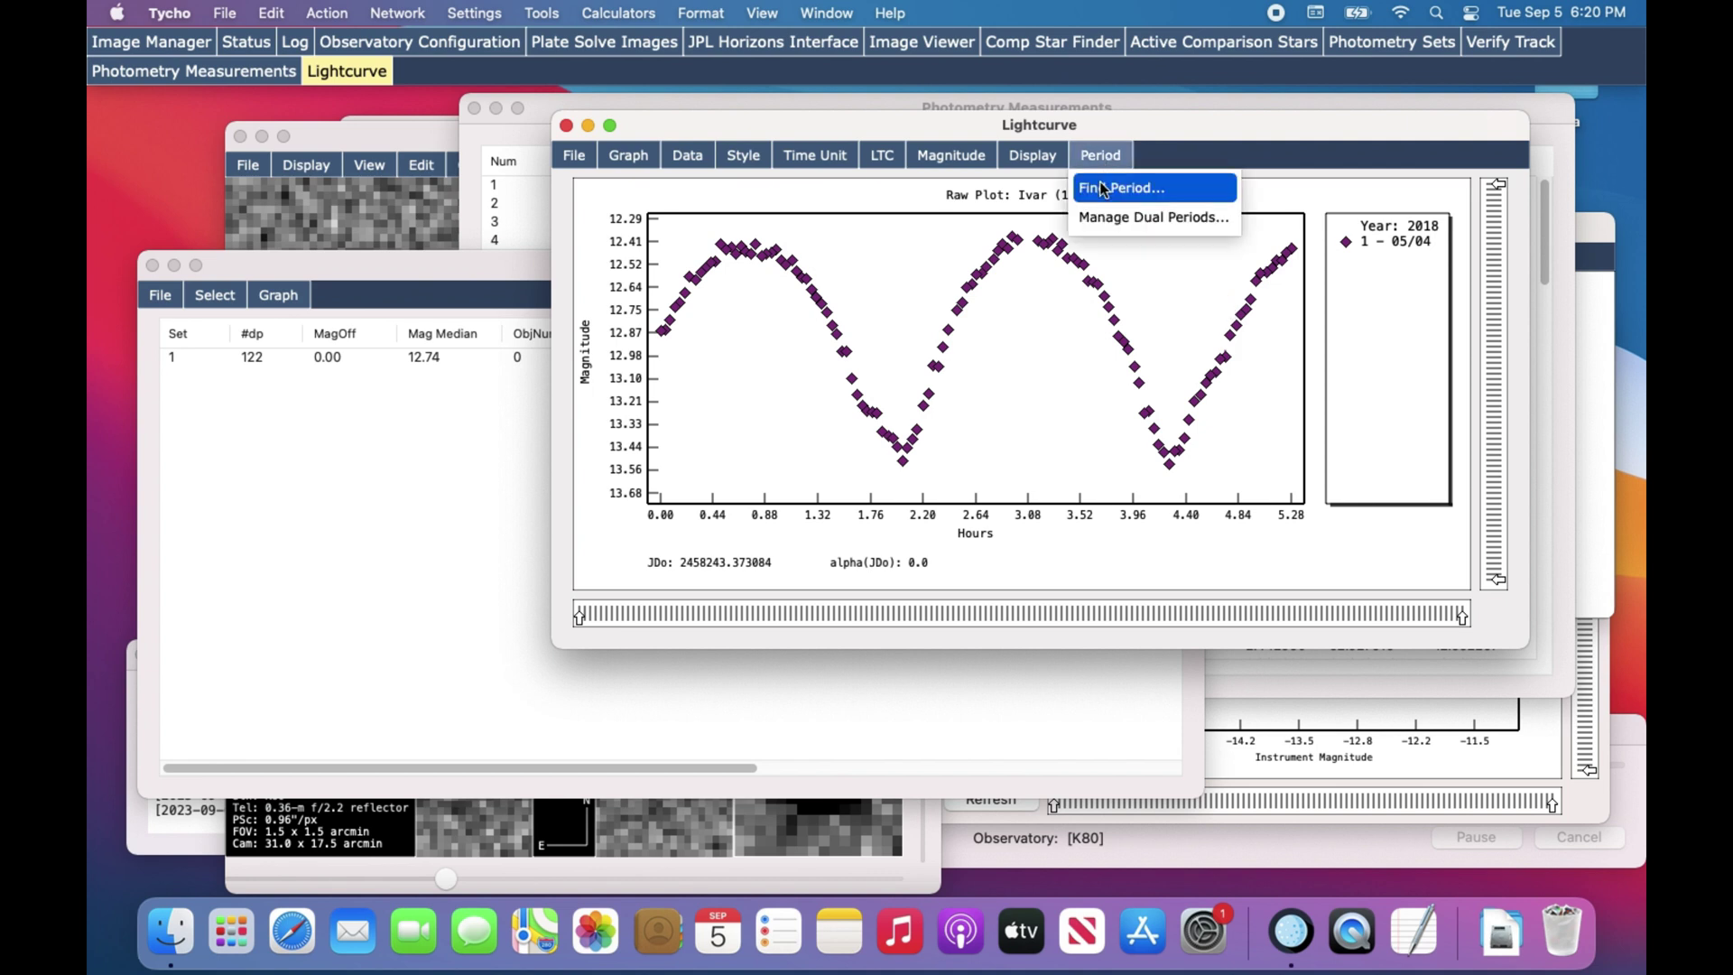
# Run the period search, try 2.363 hours, then phase the curve at 4.737750 hours
pyautogui.click(1100, 181)
pyautogui.click(419, 328)
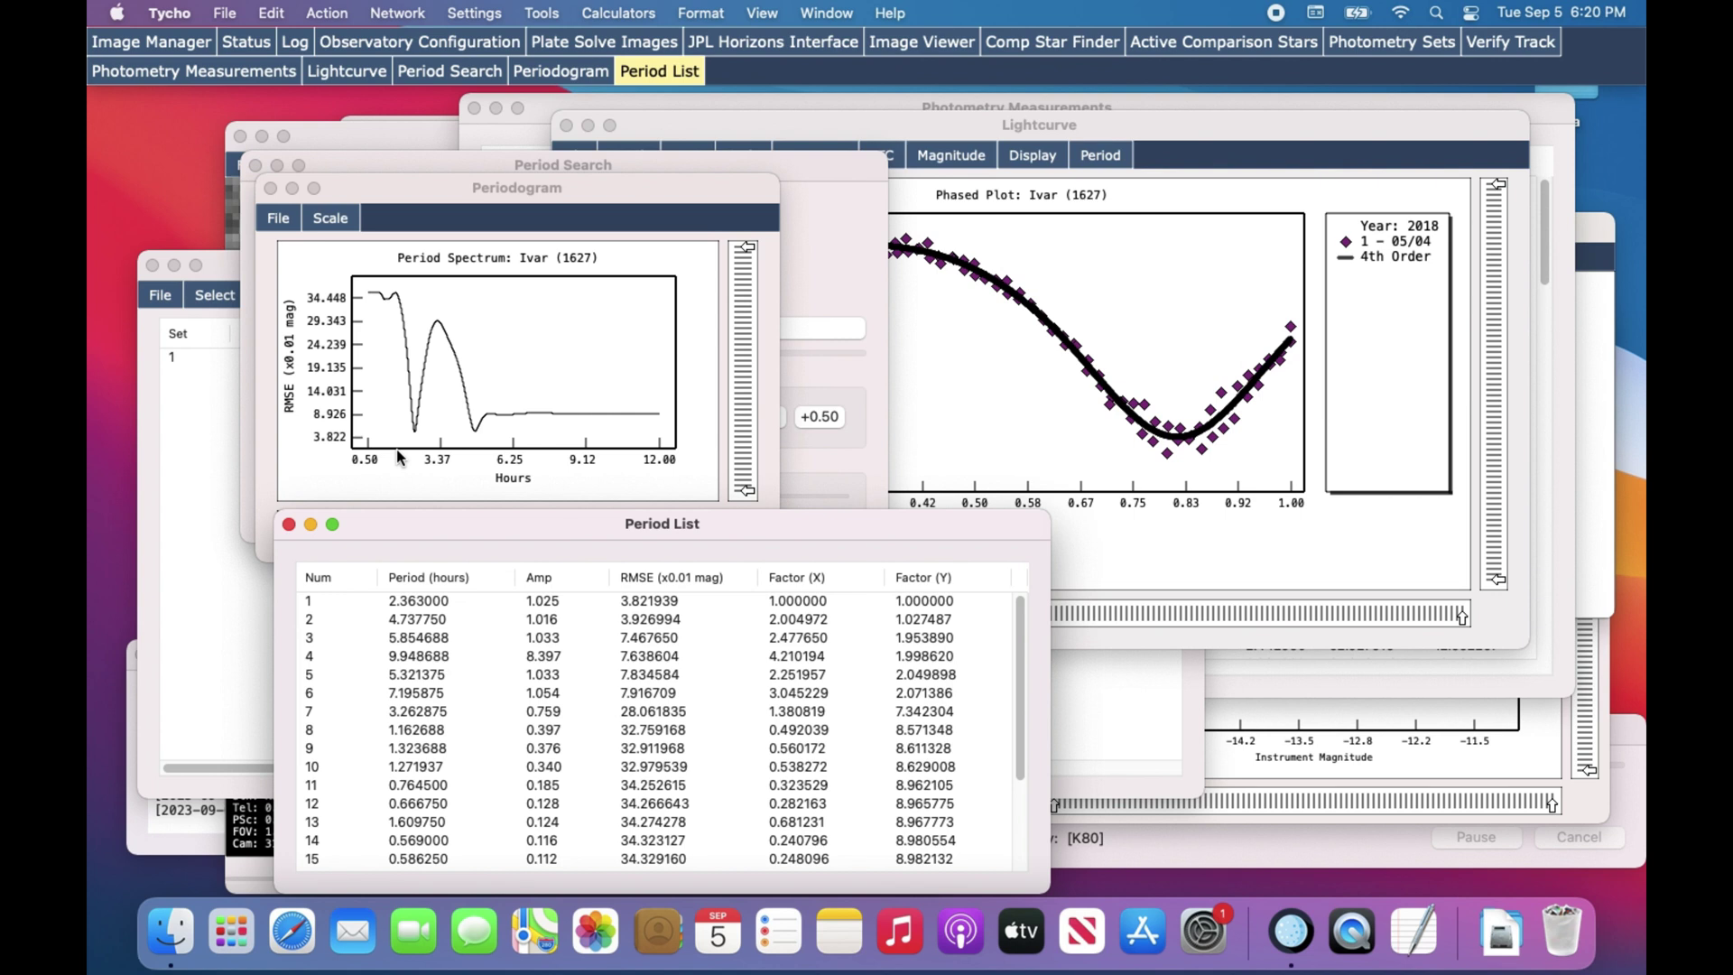
pyautogui.click(464, 605)
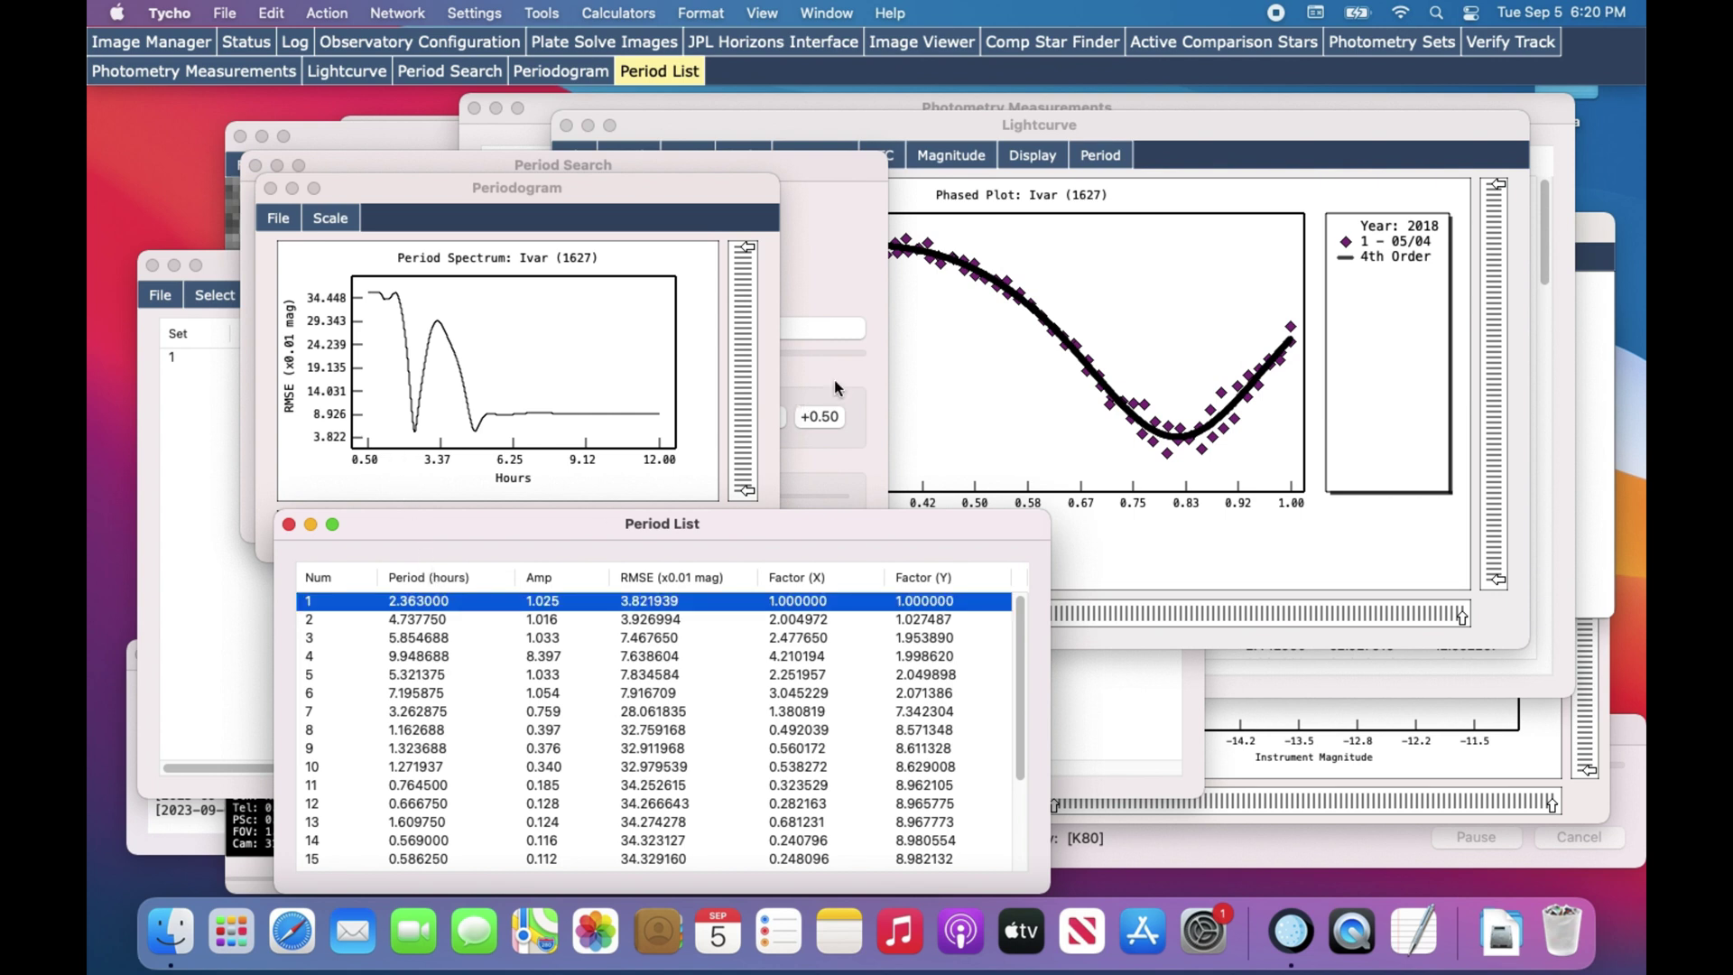
pyautogui.click(926, 358)
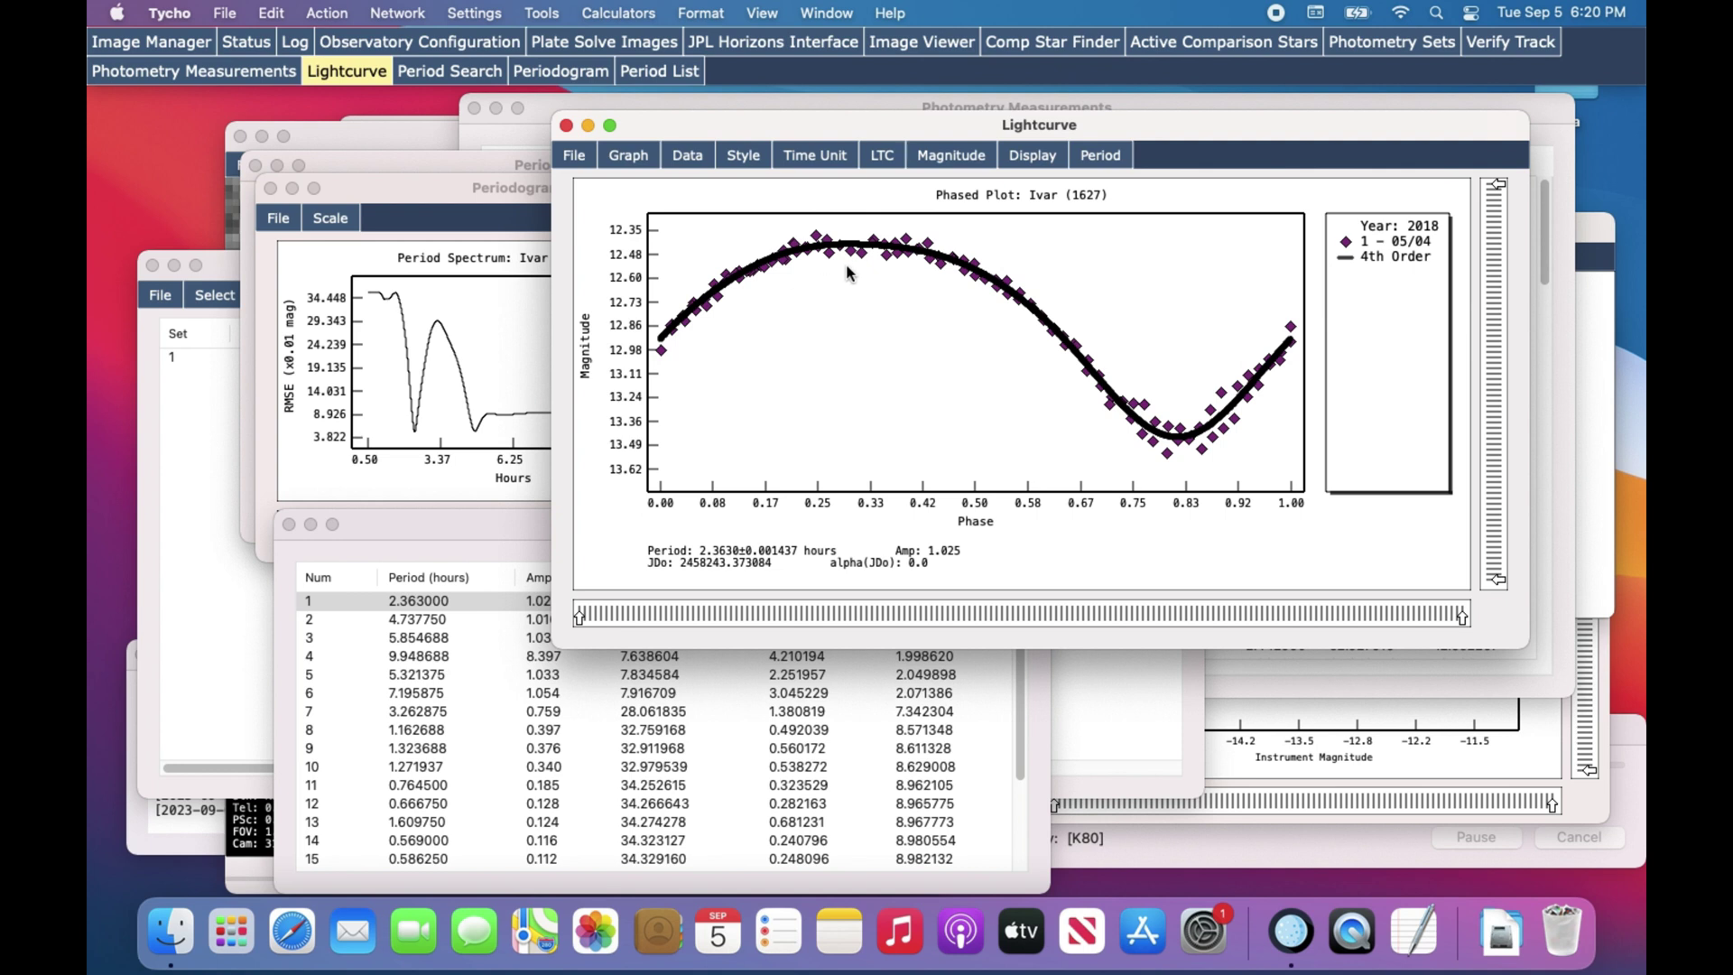
pyautogui.click(481, 630)
pyautogui.click(480, 621)
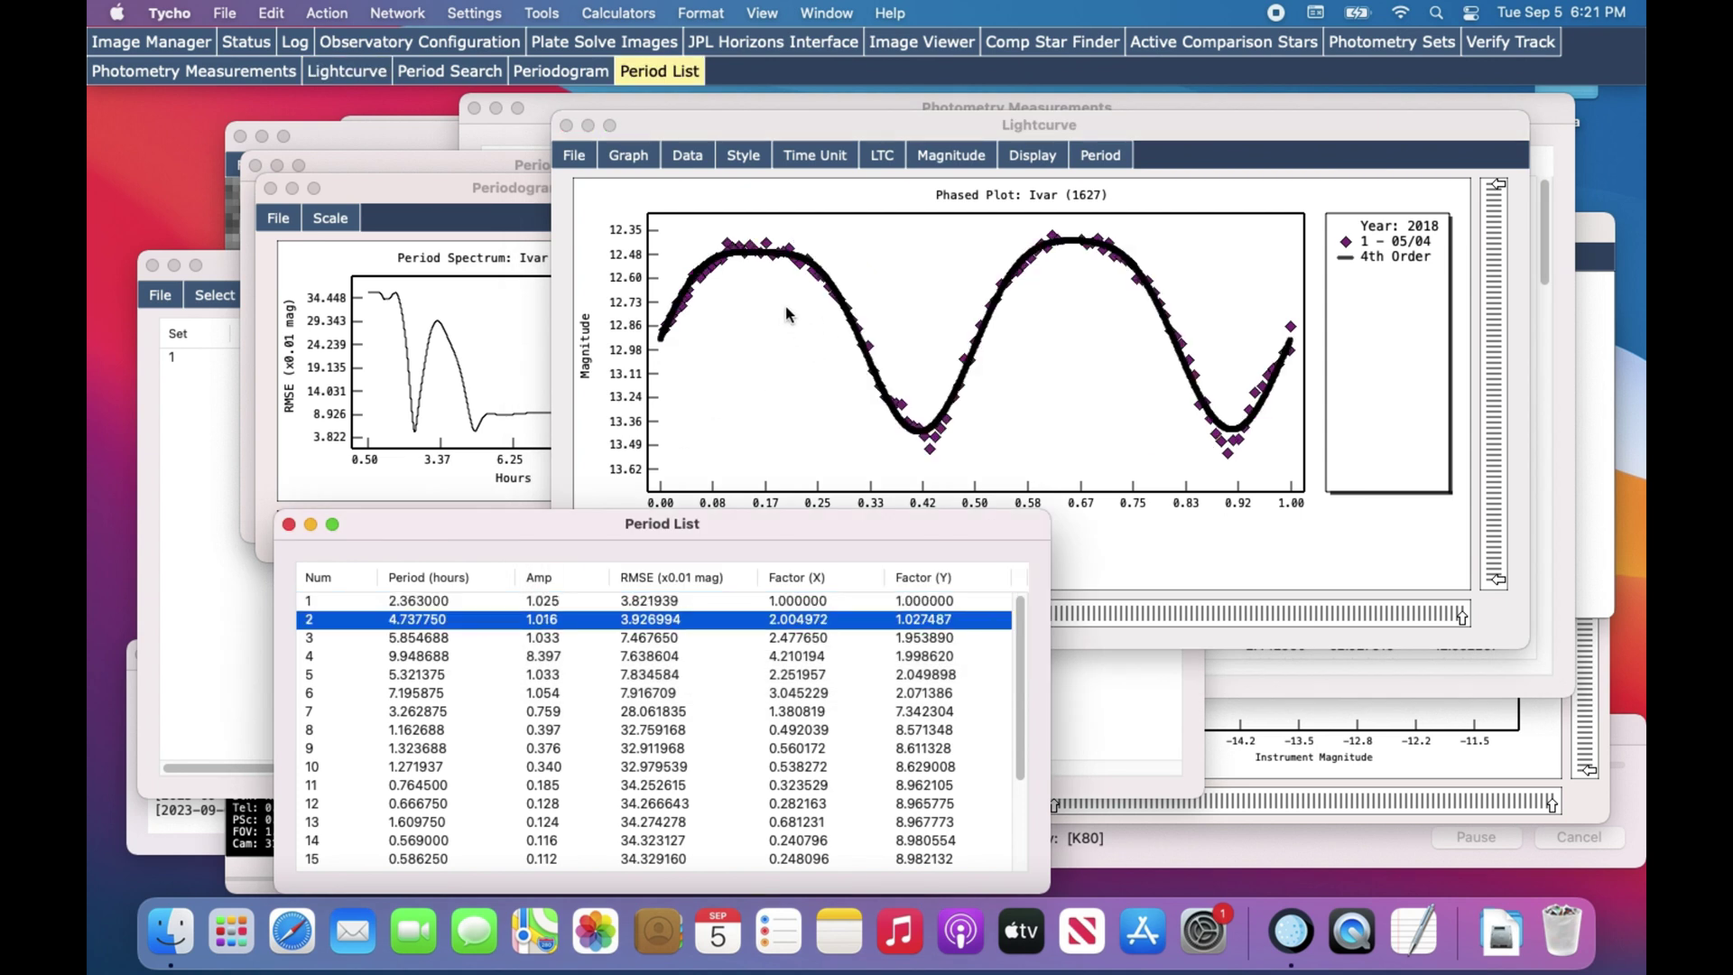
pyautogui.click(1101, 422)
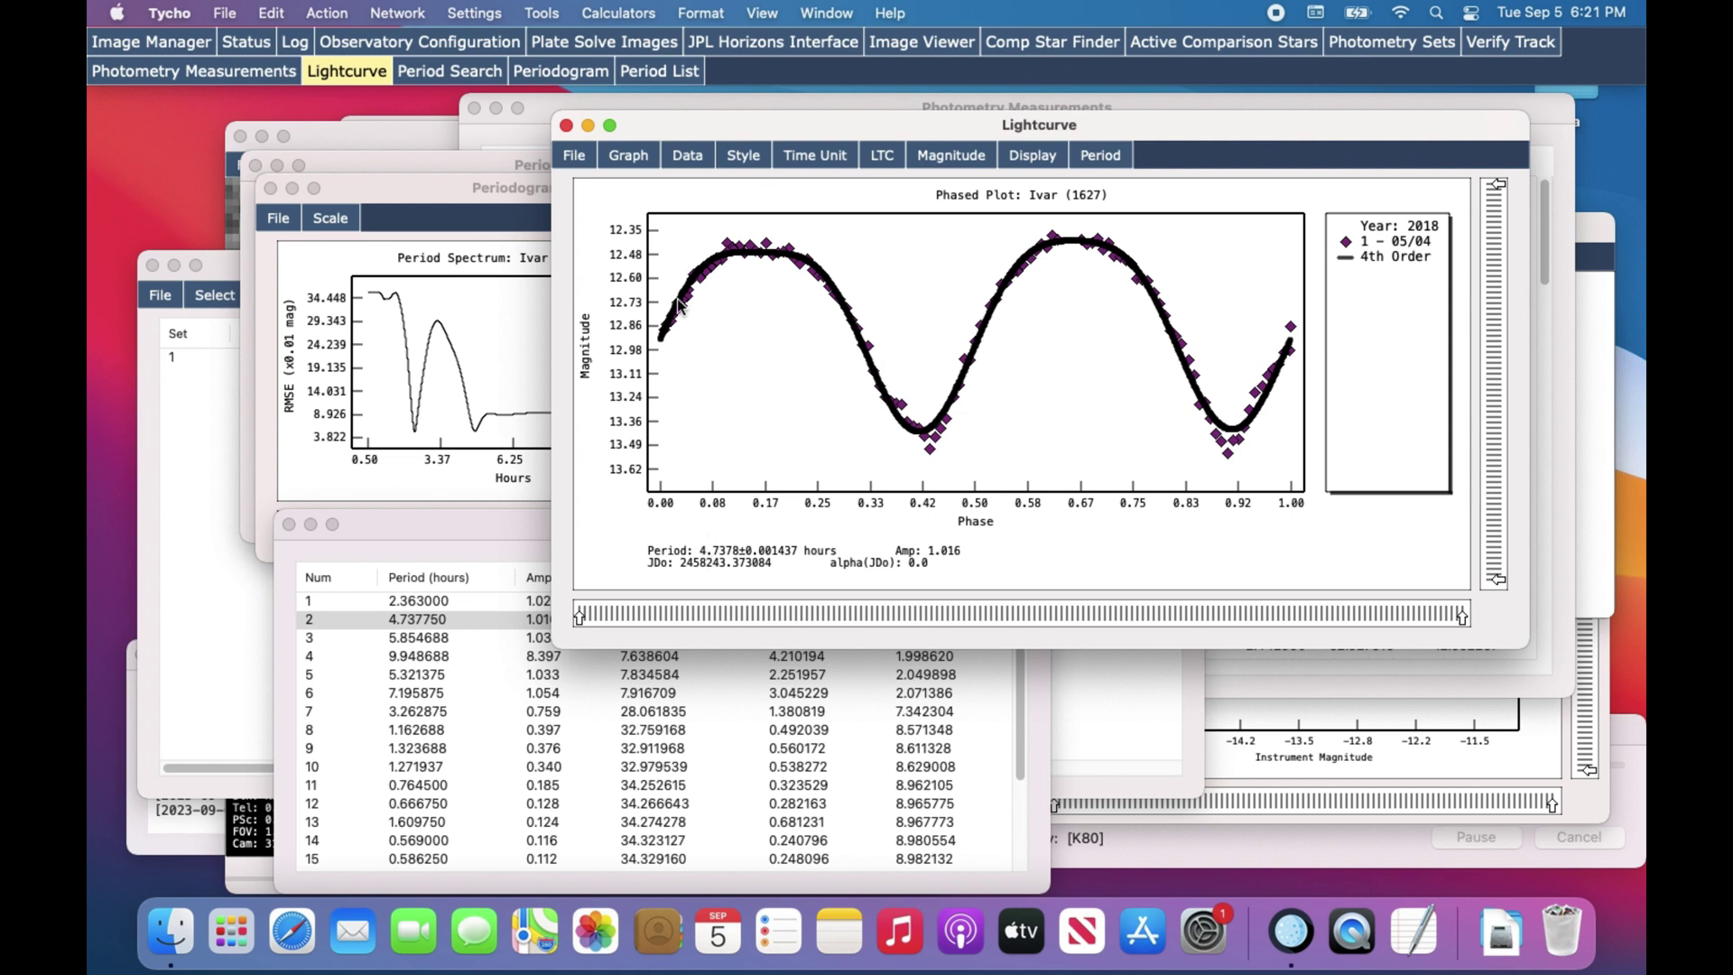
pyautogui.click(553, 14)
# Look up asteroid 1627's published 4.795-hour period, compare with the phased plot, then close the database
pyautogui.click(589, 187)
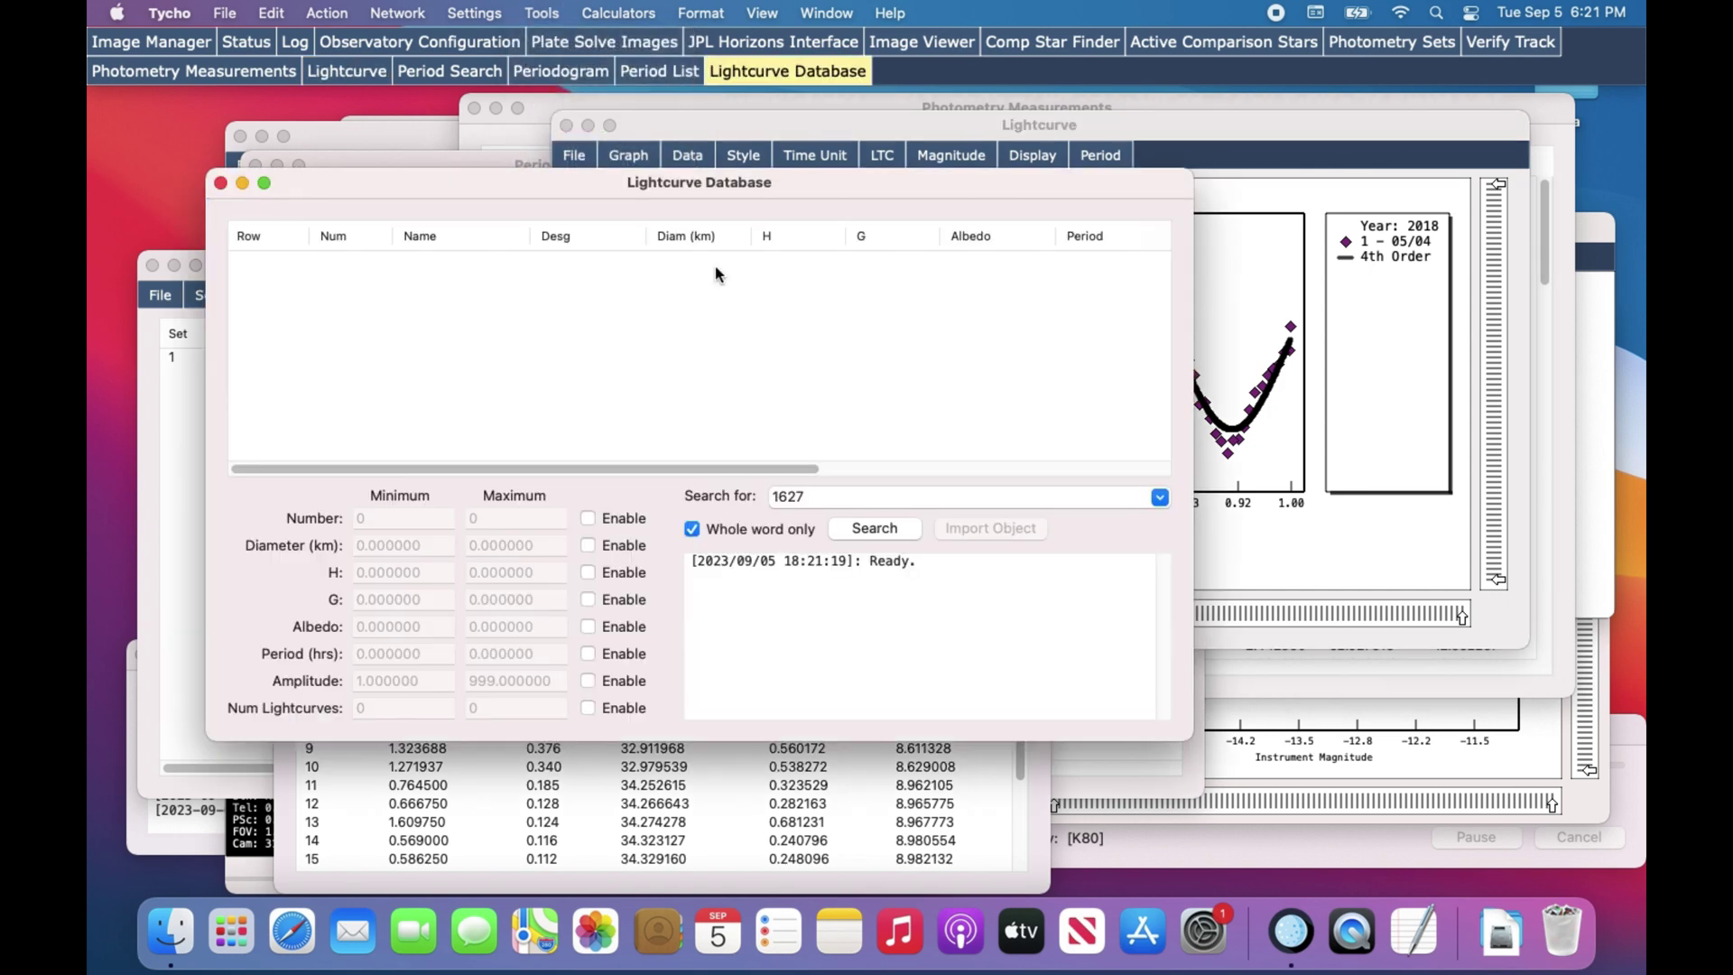
pyautogui.click(882, 529)
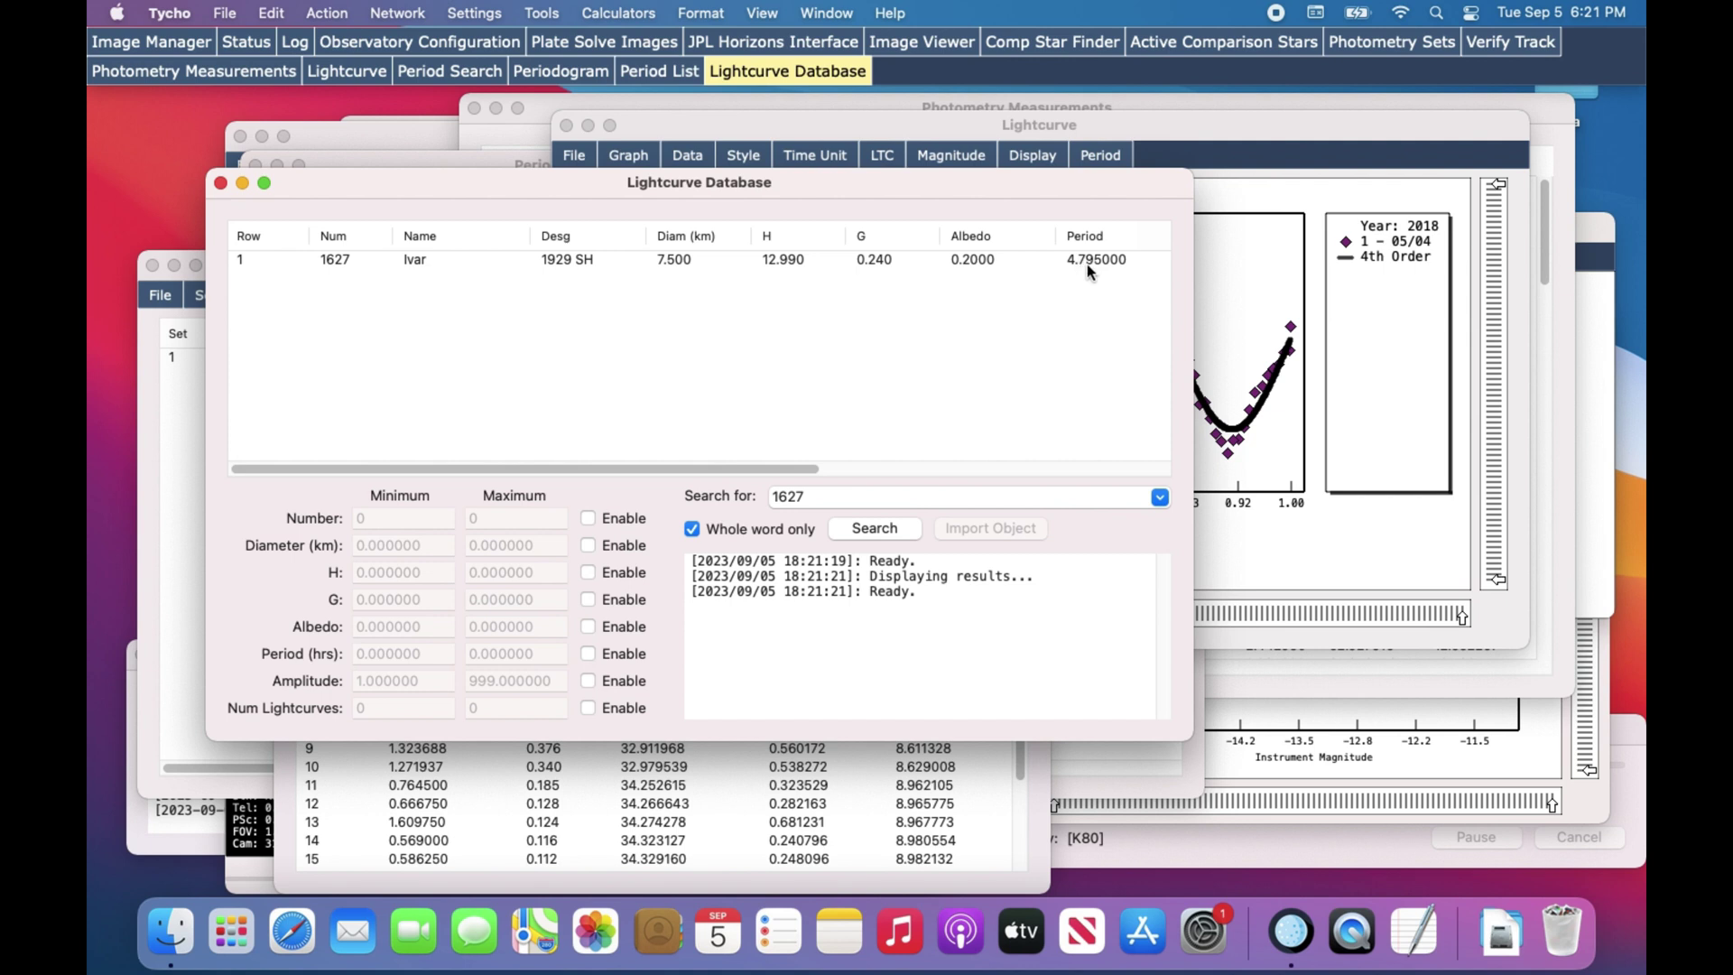
pyautogui.click(1238, 292)
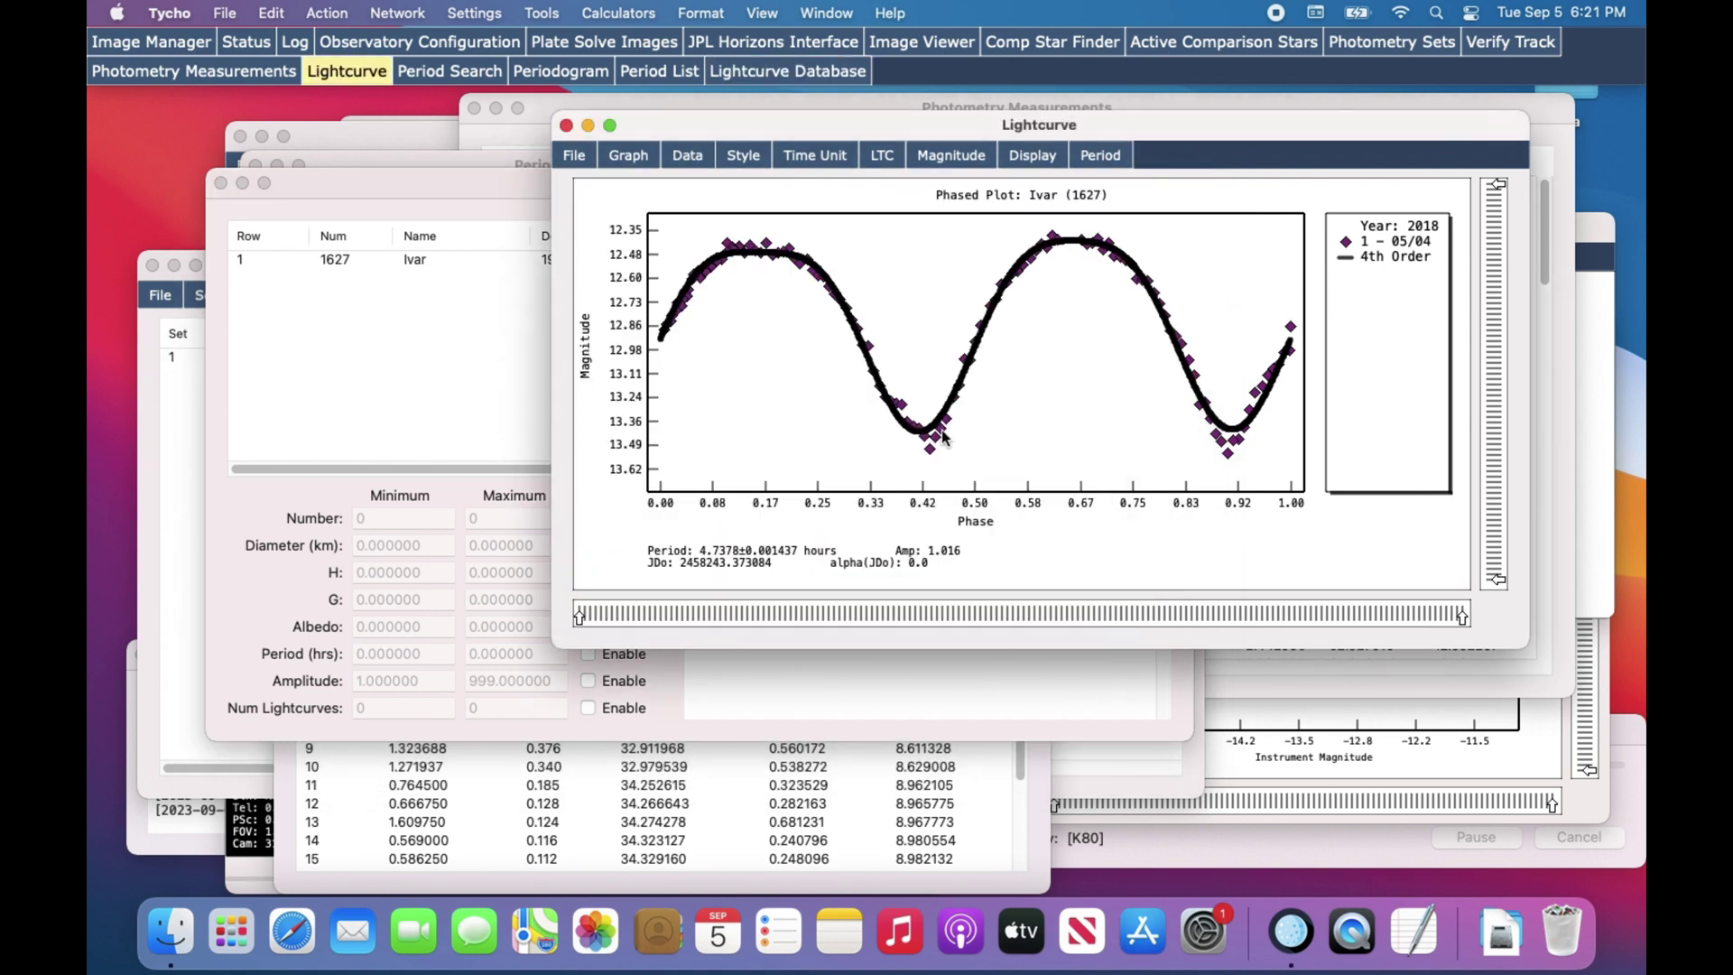
pyautogui.click(425, 396)
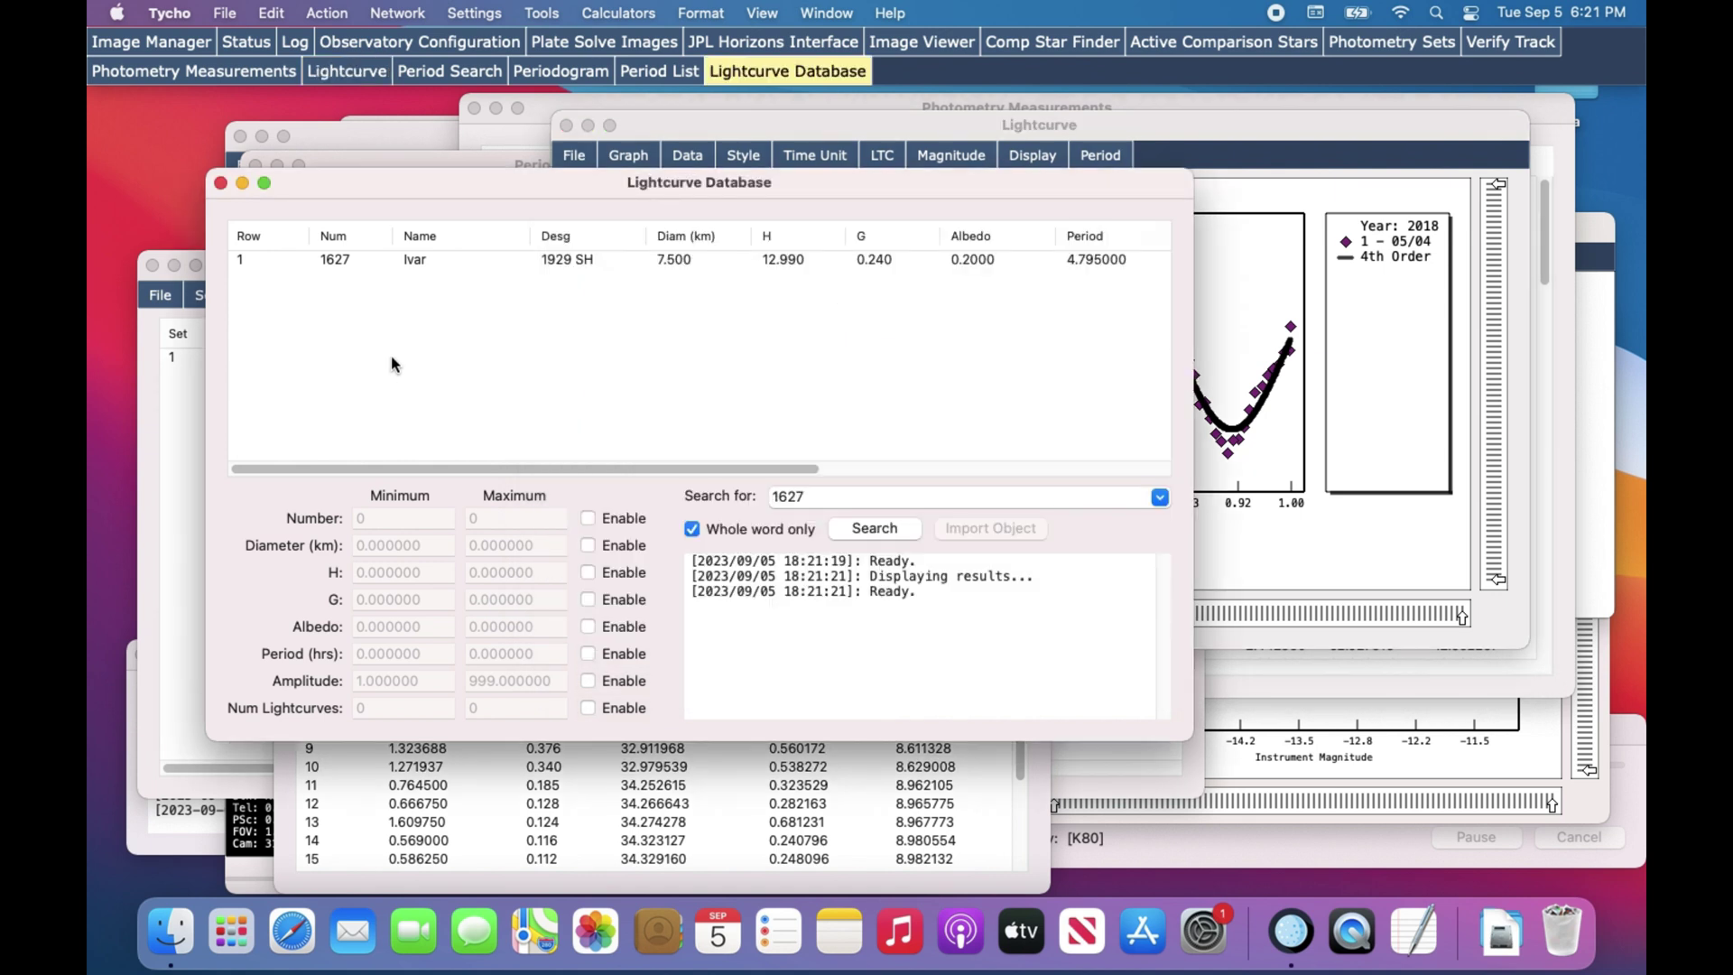
pyautogui.click(222, 183)
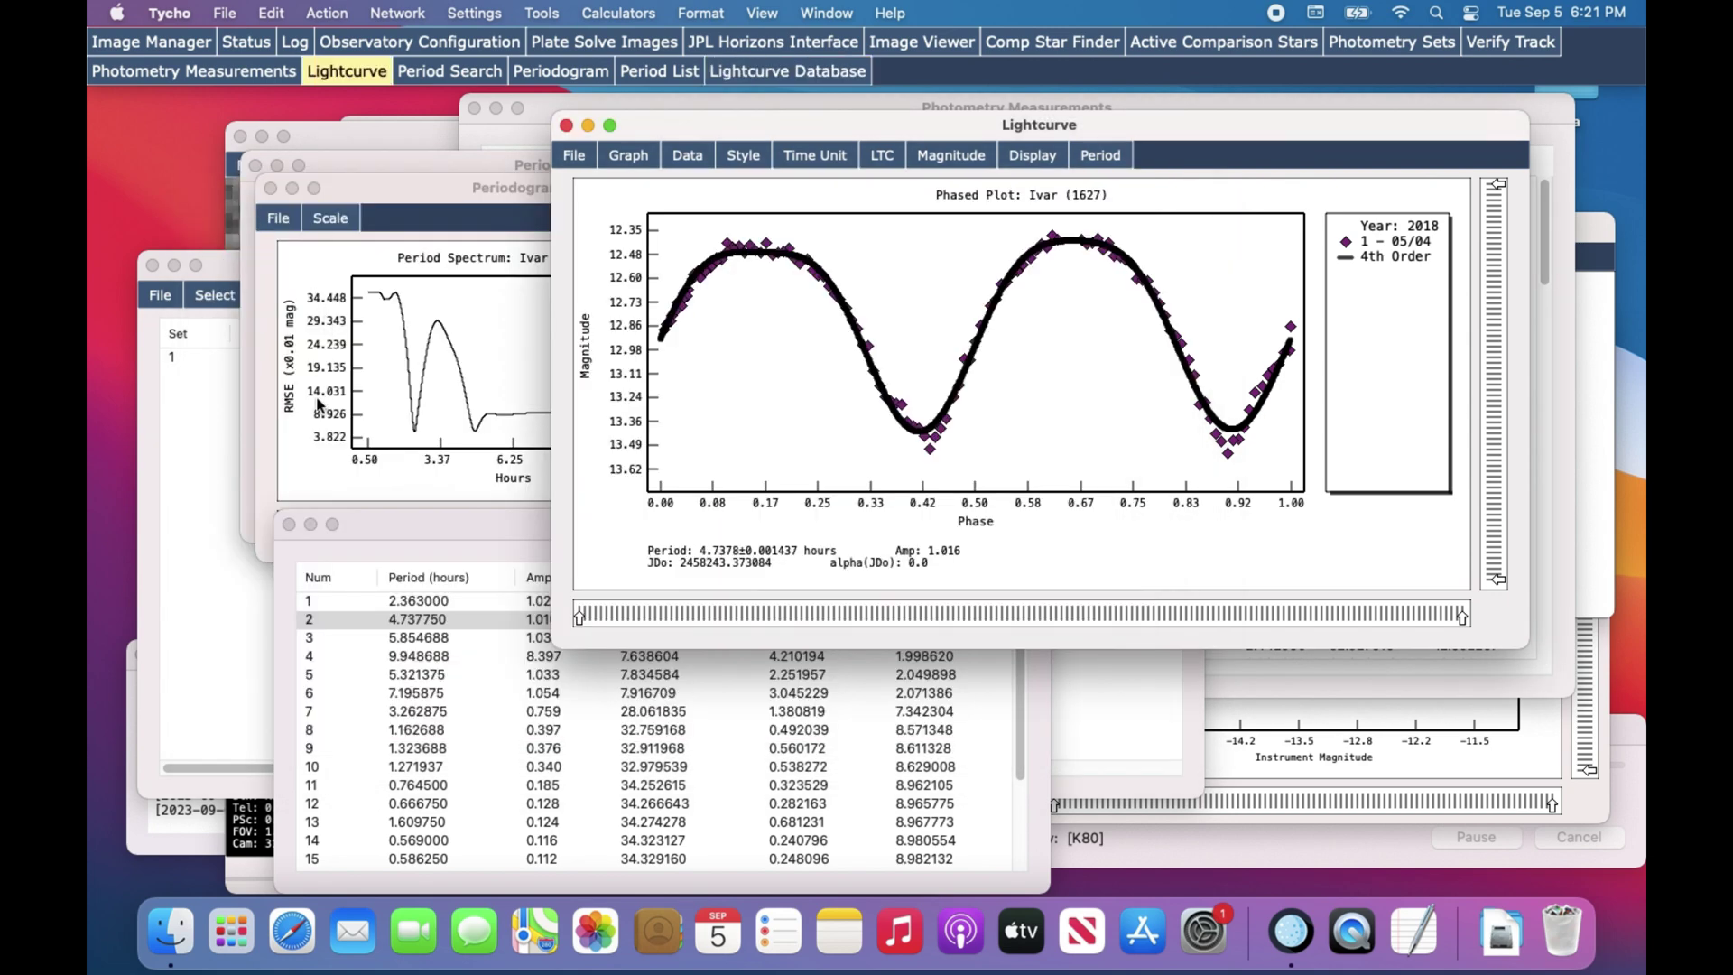
pyautogui.click(174, 348)
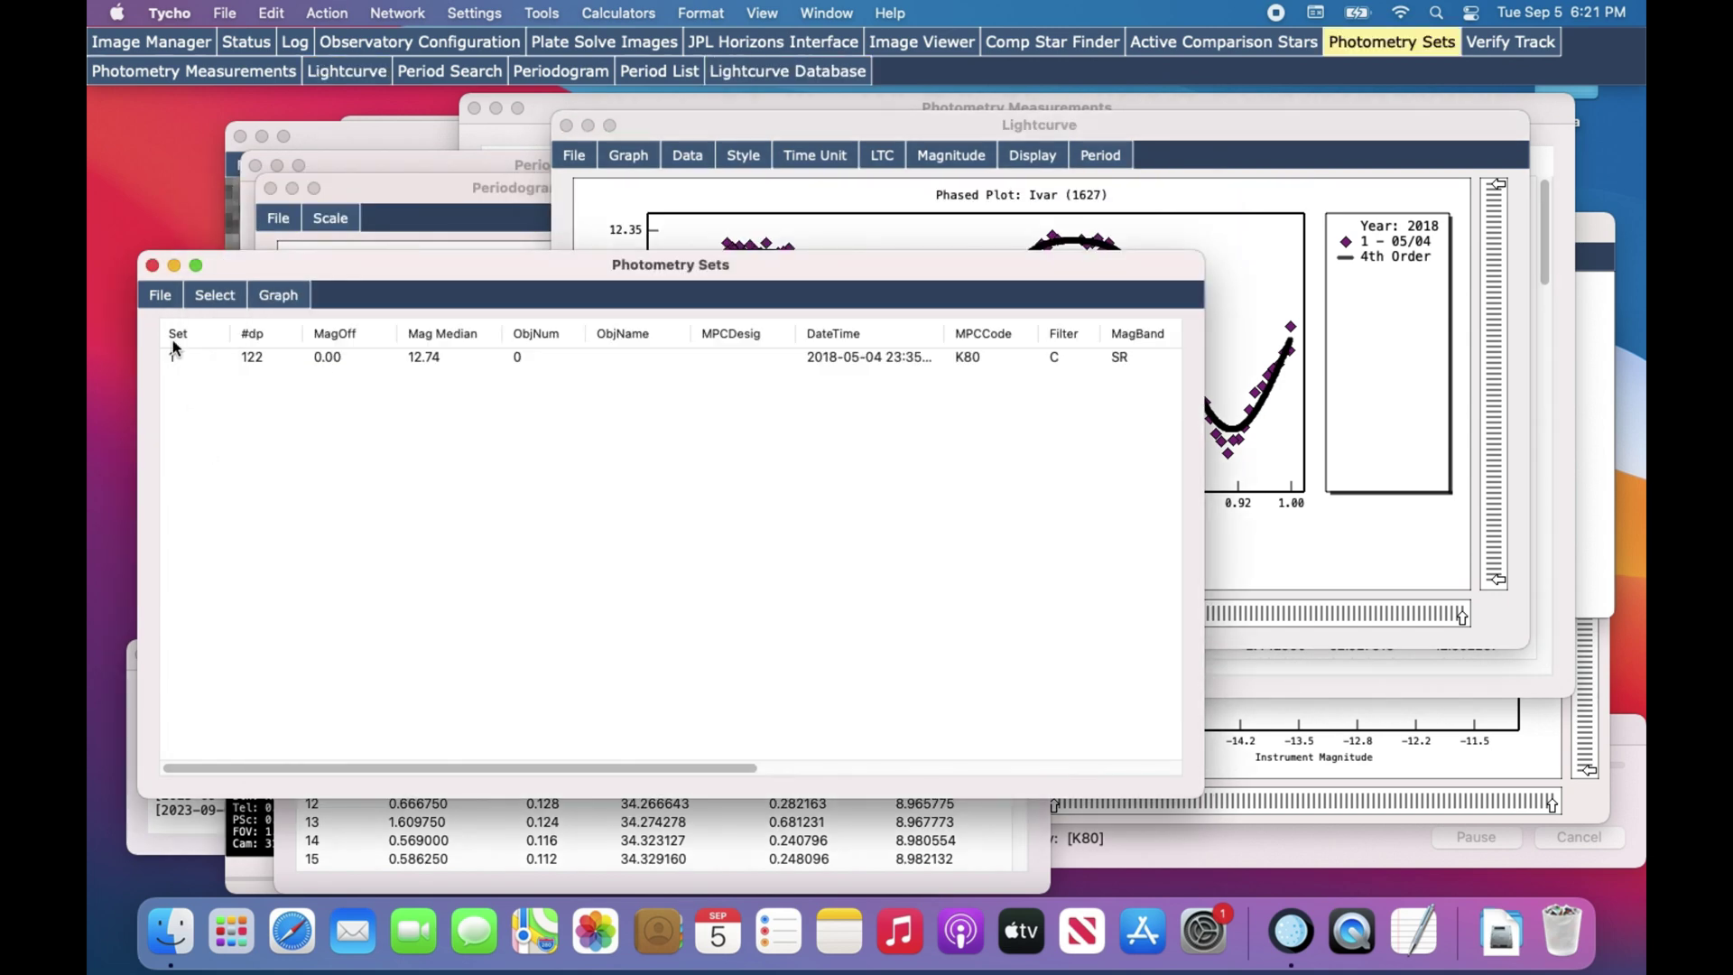
# Load the n2n3 photometry sets from the repository and plot all sets
pyautogui.click(160, 295)
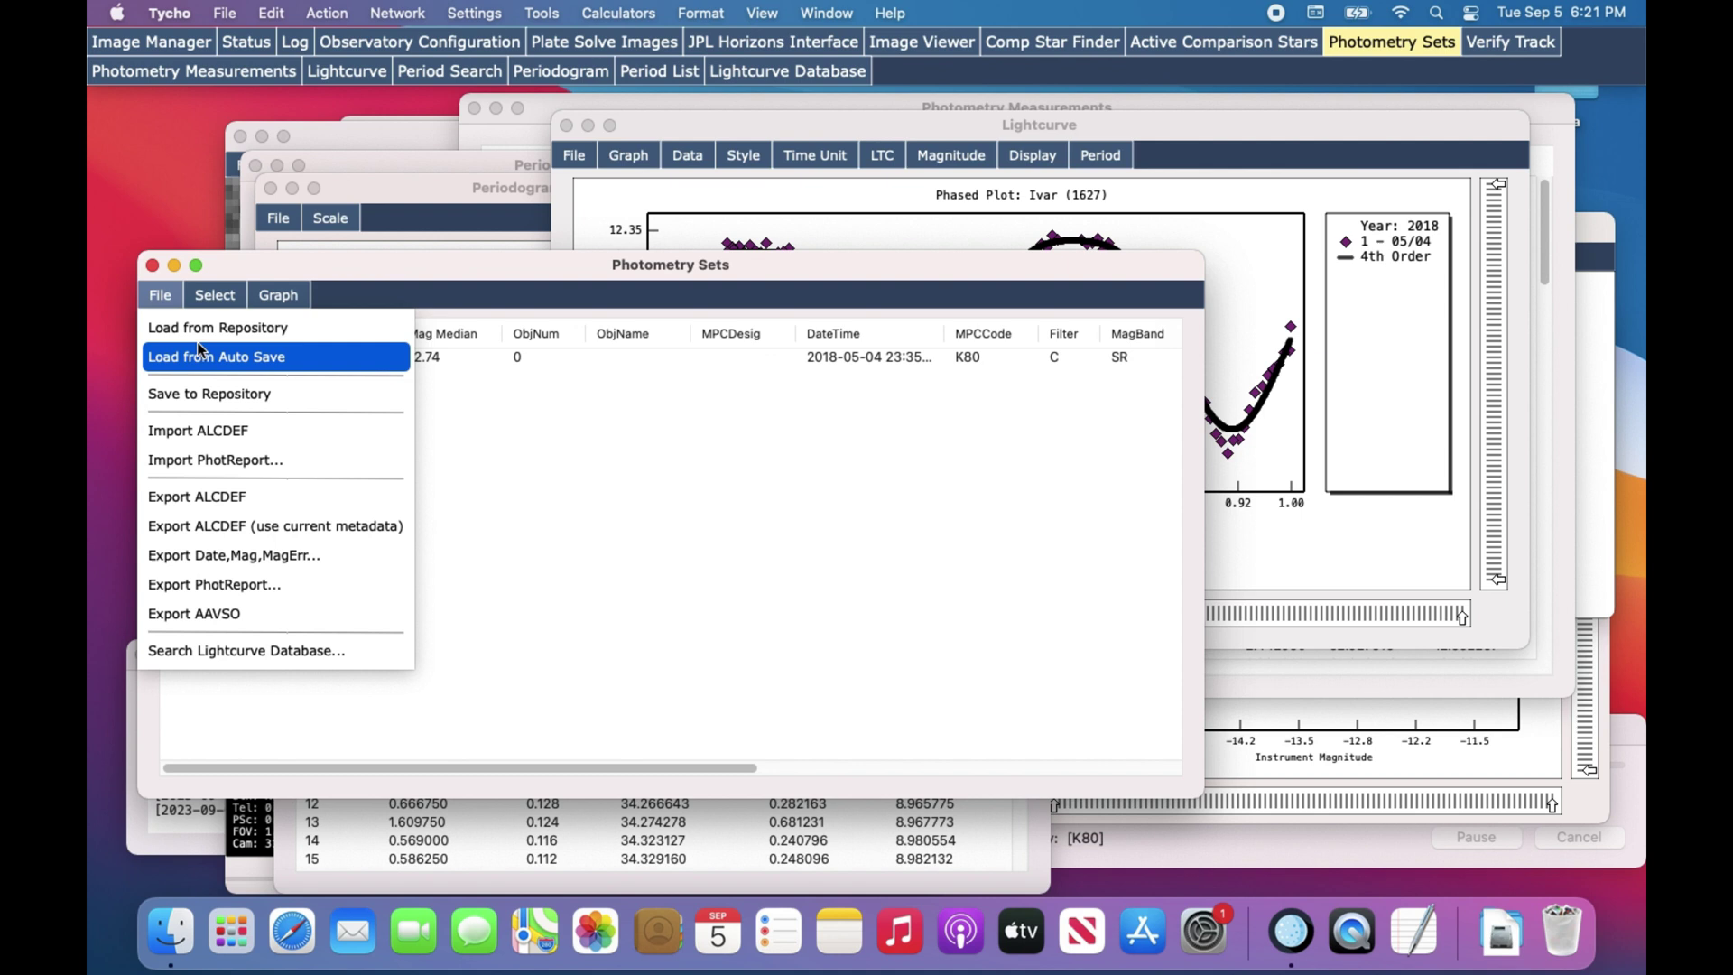
pyautogui.click(209, 333)
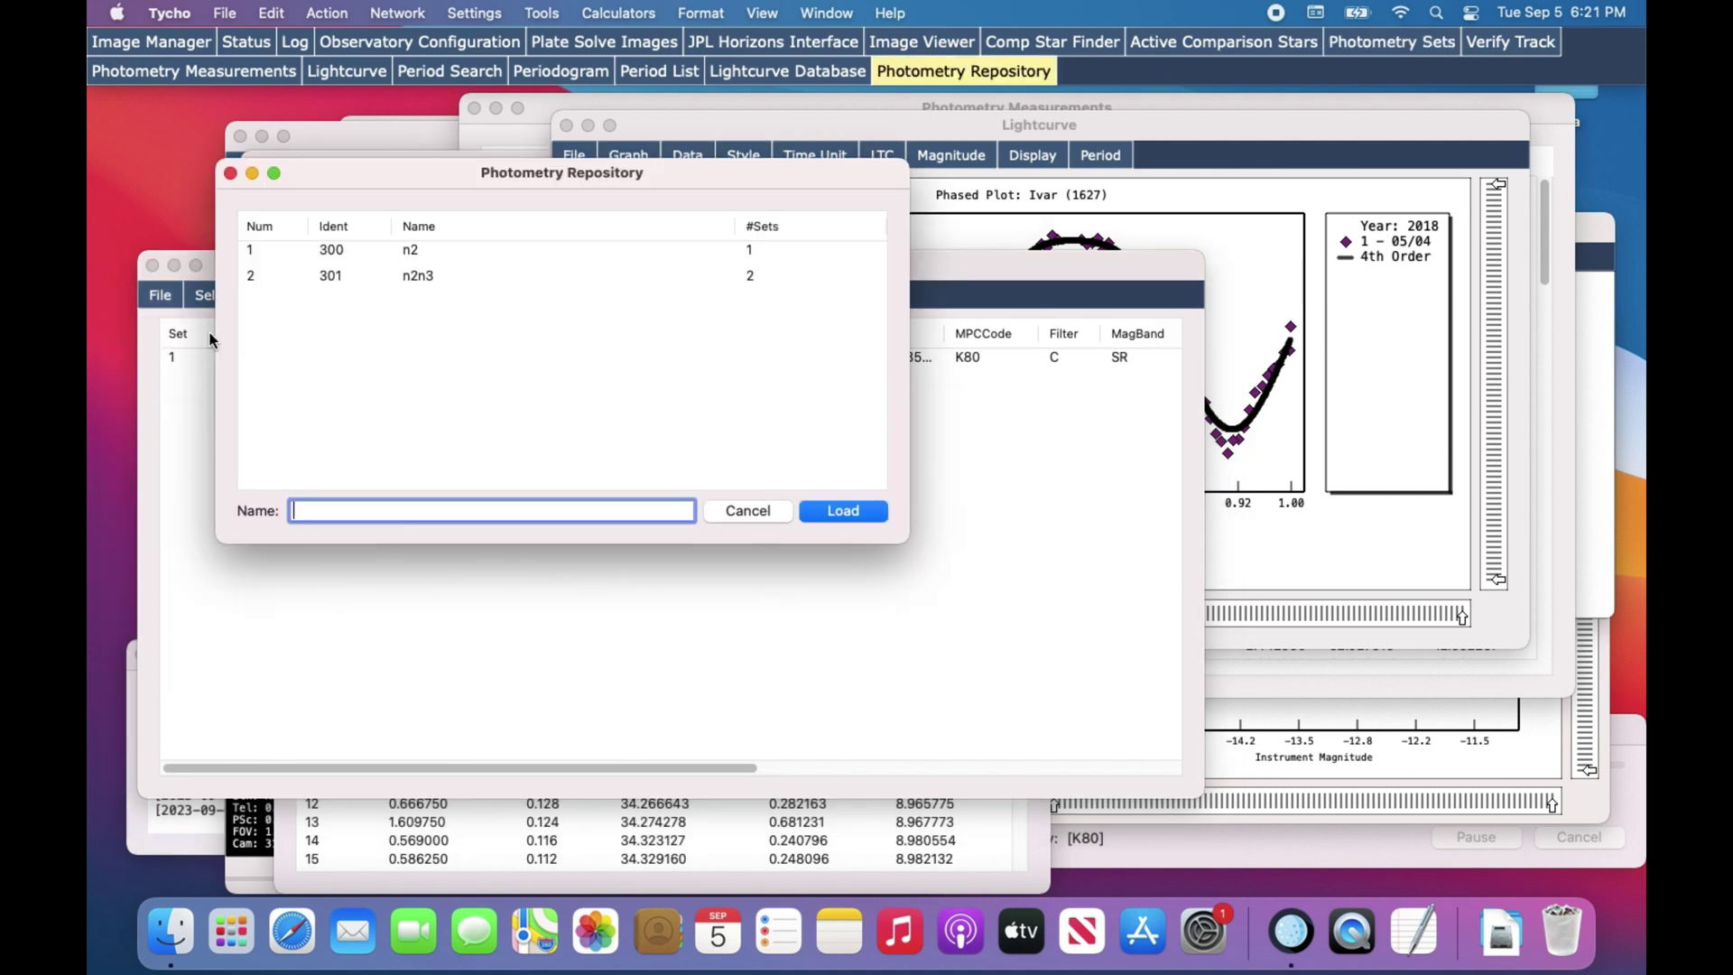
pyautogui.doubleClick(403, 276)
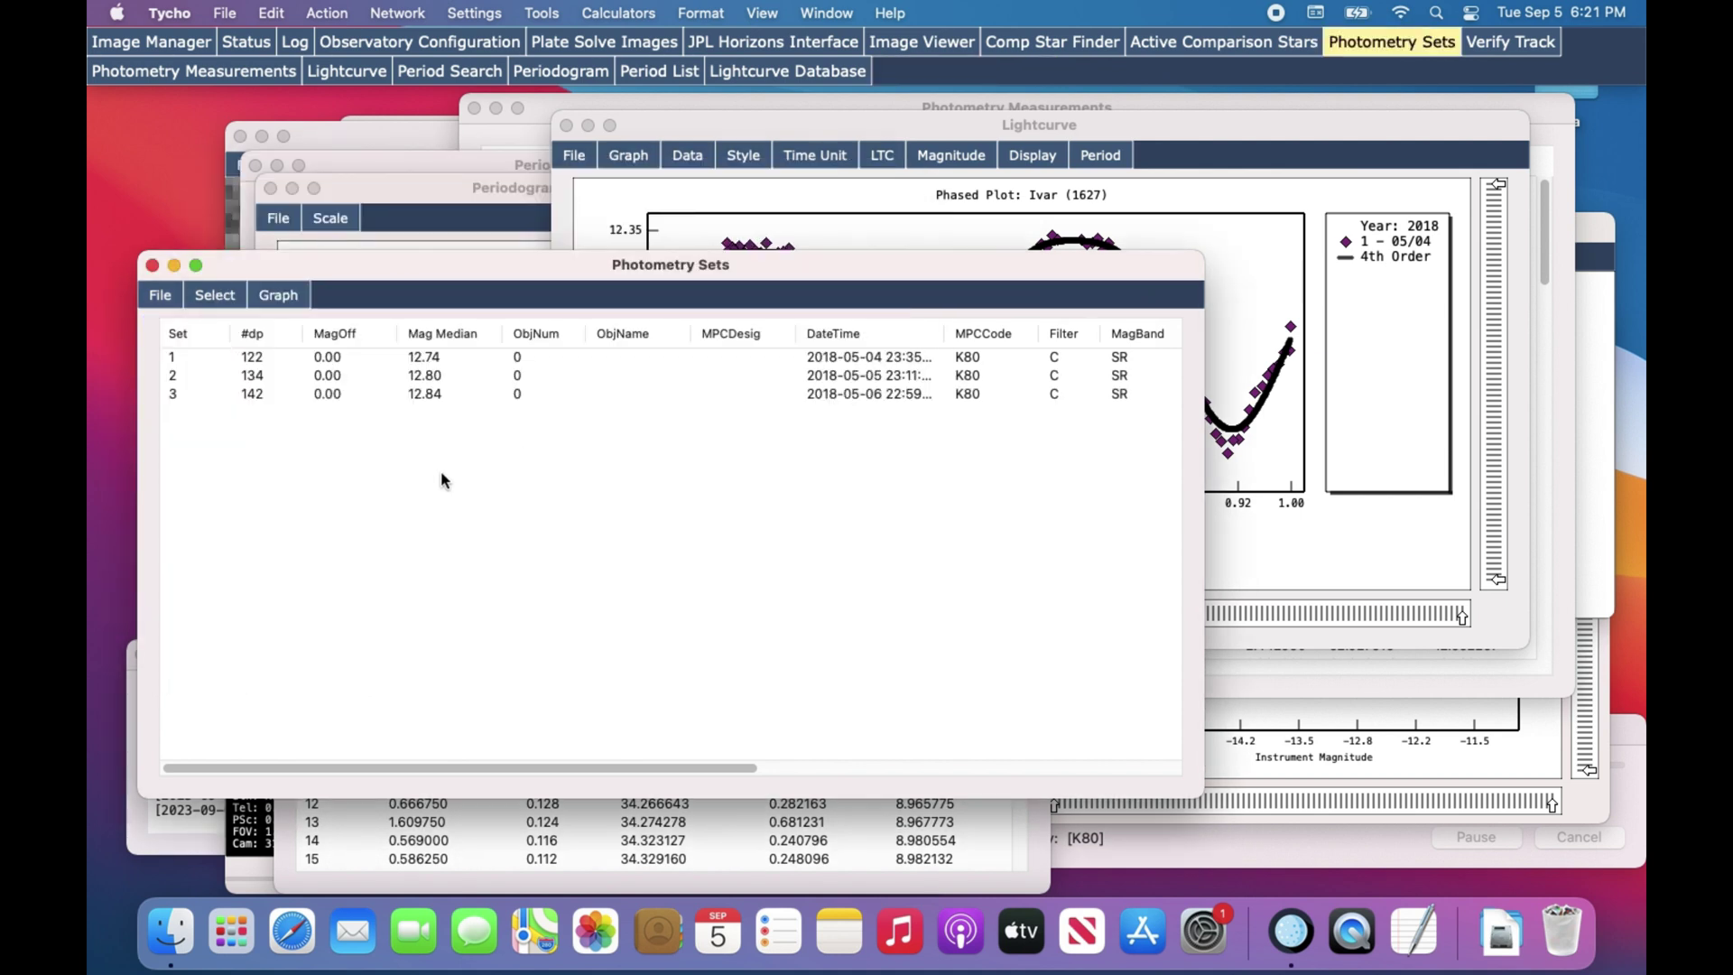
pyautogui.click(280, 295)
pyautogui.click(287, 332)
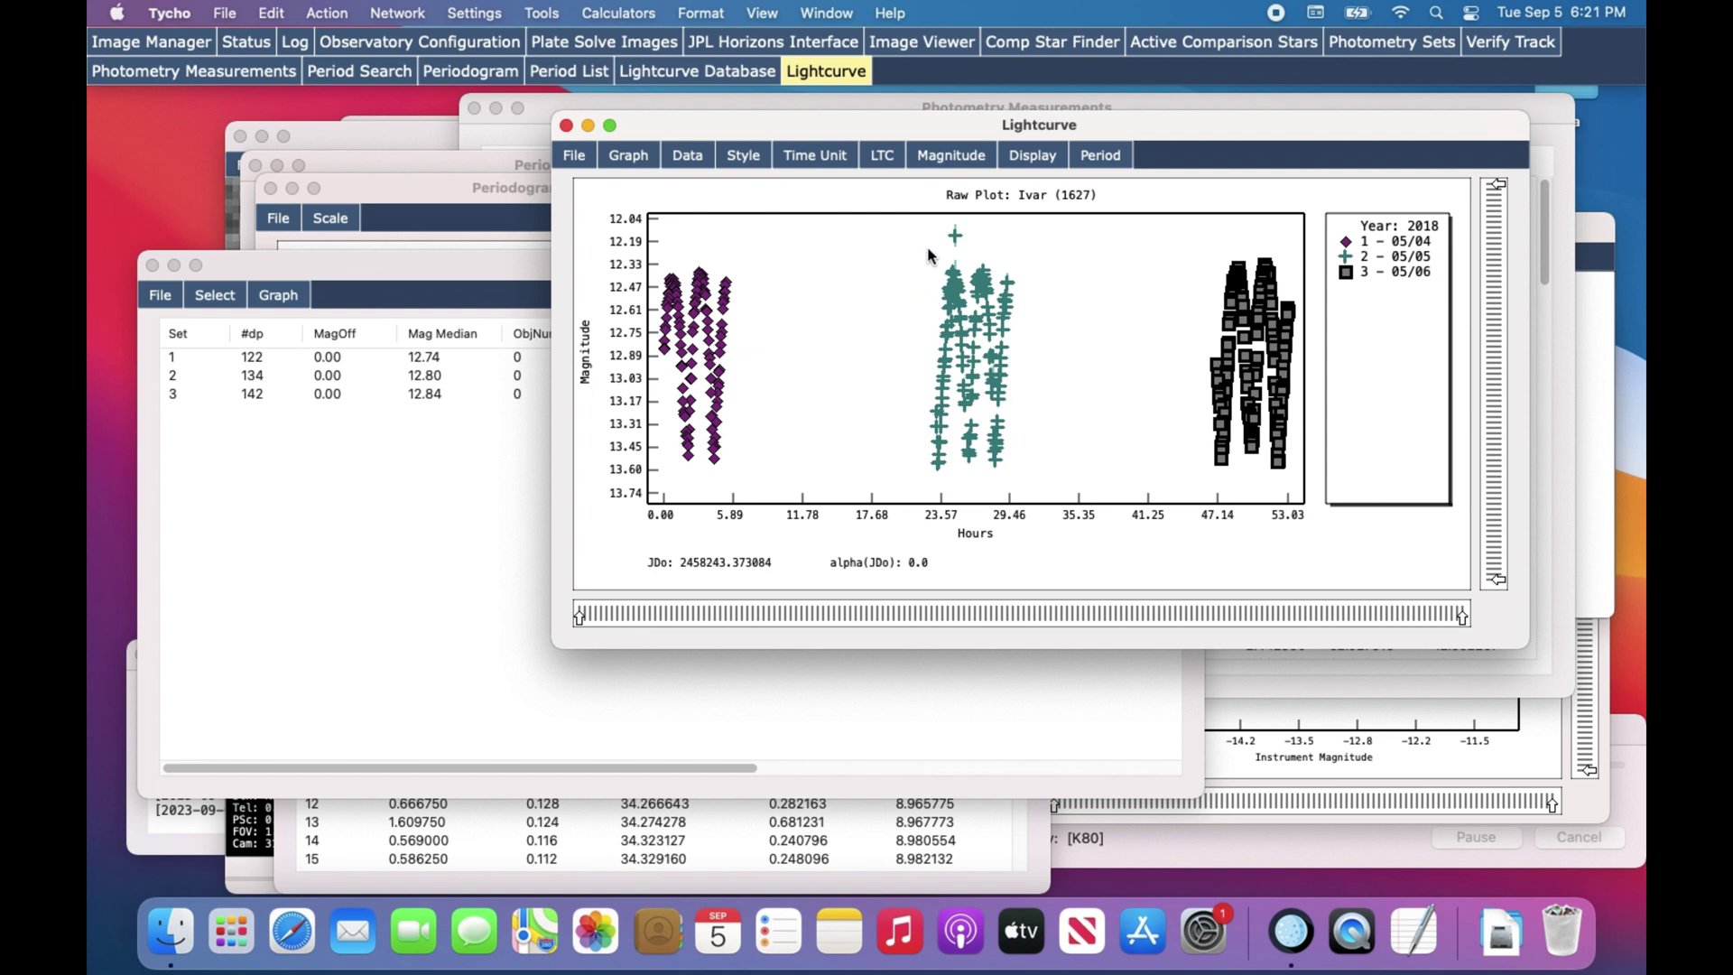
# Delete the stray outlier point above night 2's data
pyautogui.click(955, 235)
pyautogui.rightClick(1017, 240)
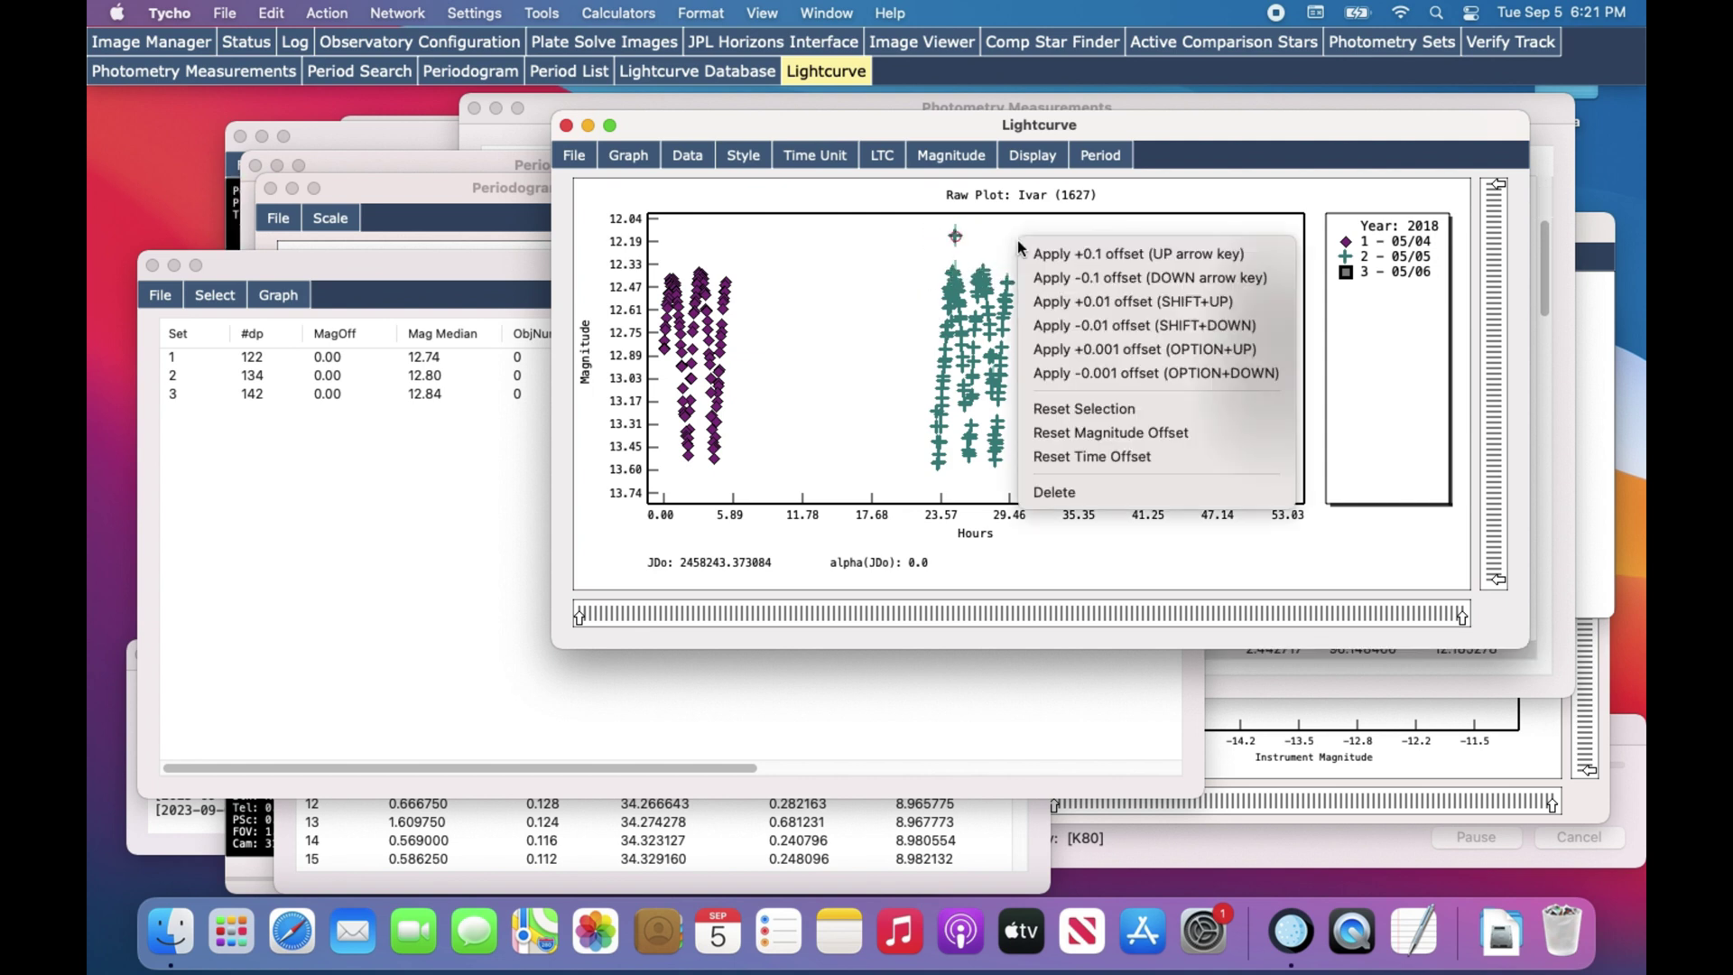
pyautogui.click(1080, 489)
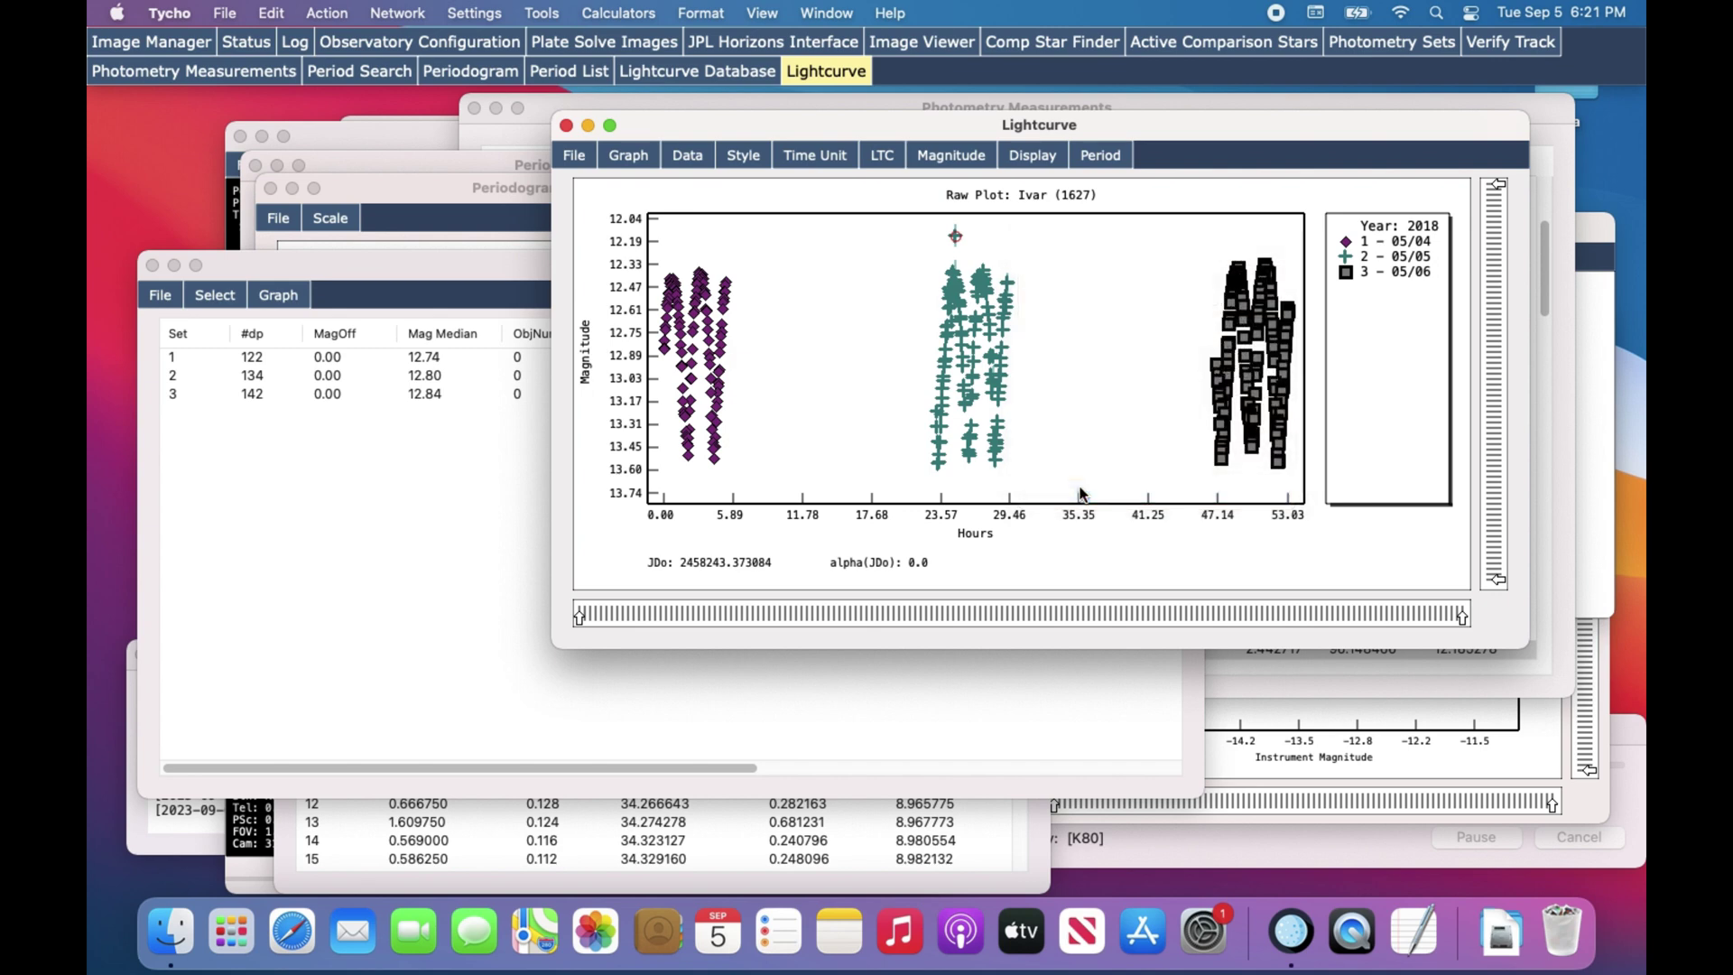
# Set the graph's horizontal gridlines to Dotted
pyautogui.click(634, 157)
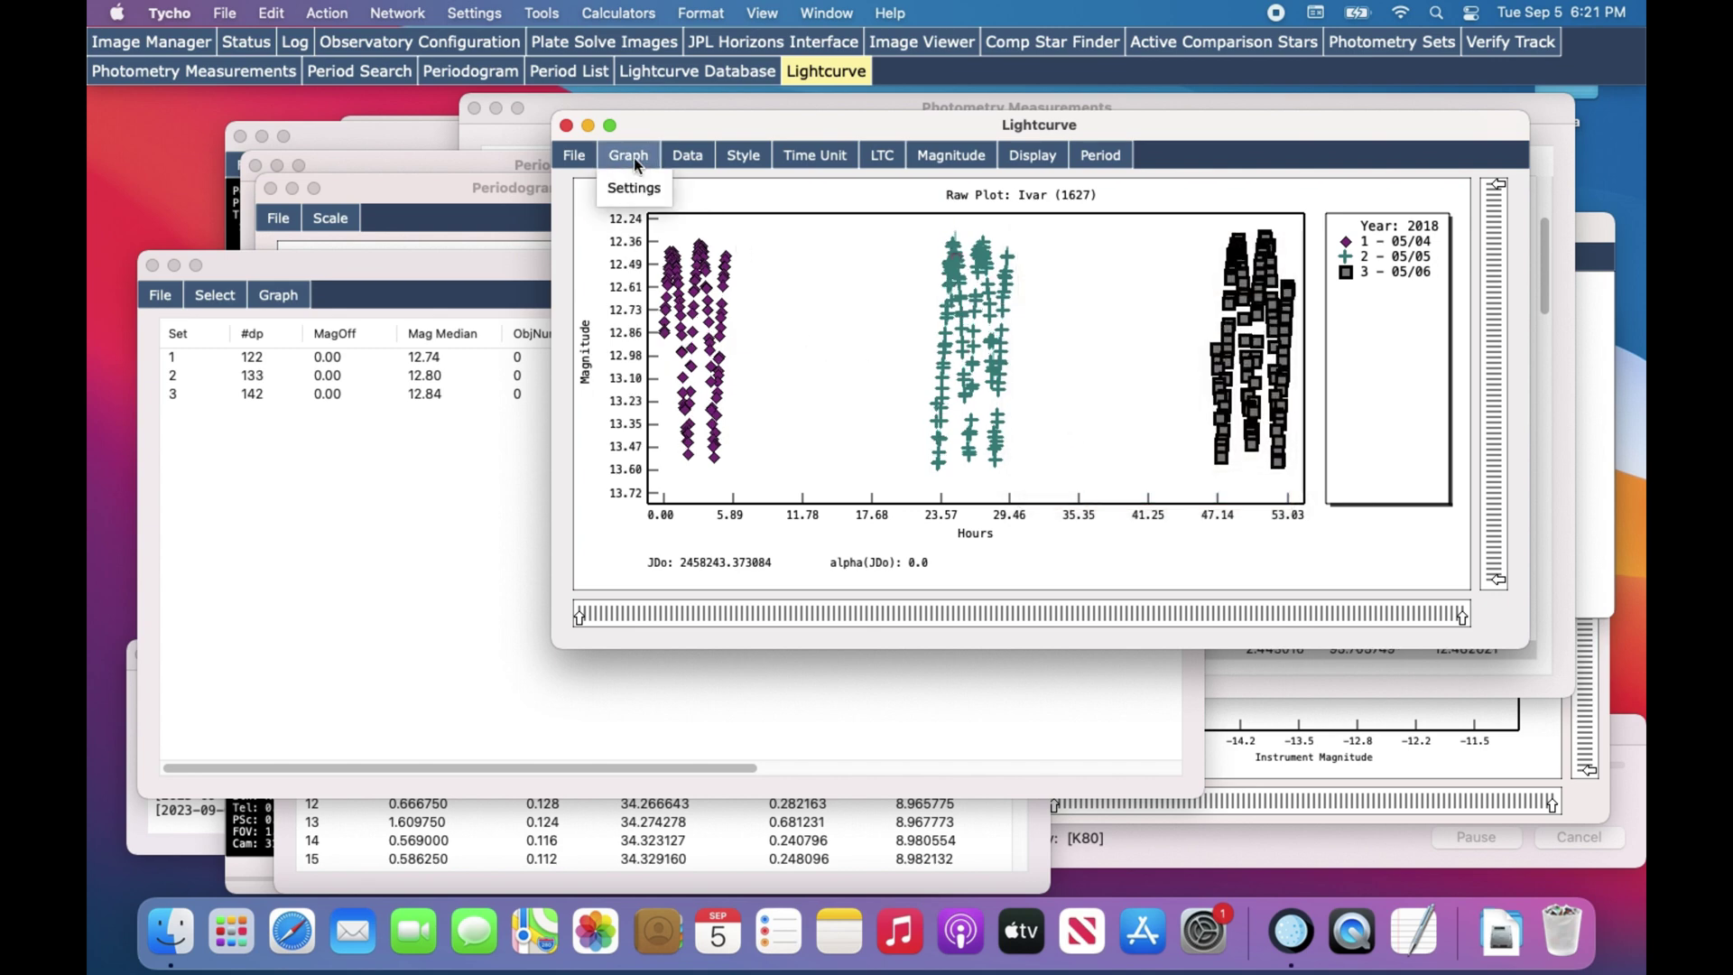
pyautogui.click(634, 188)
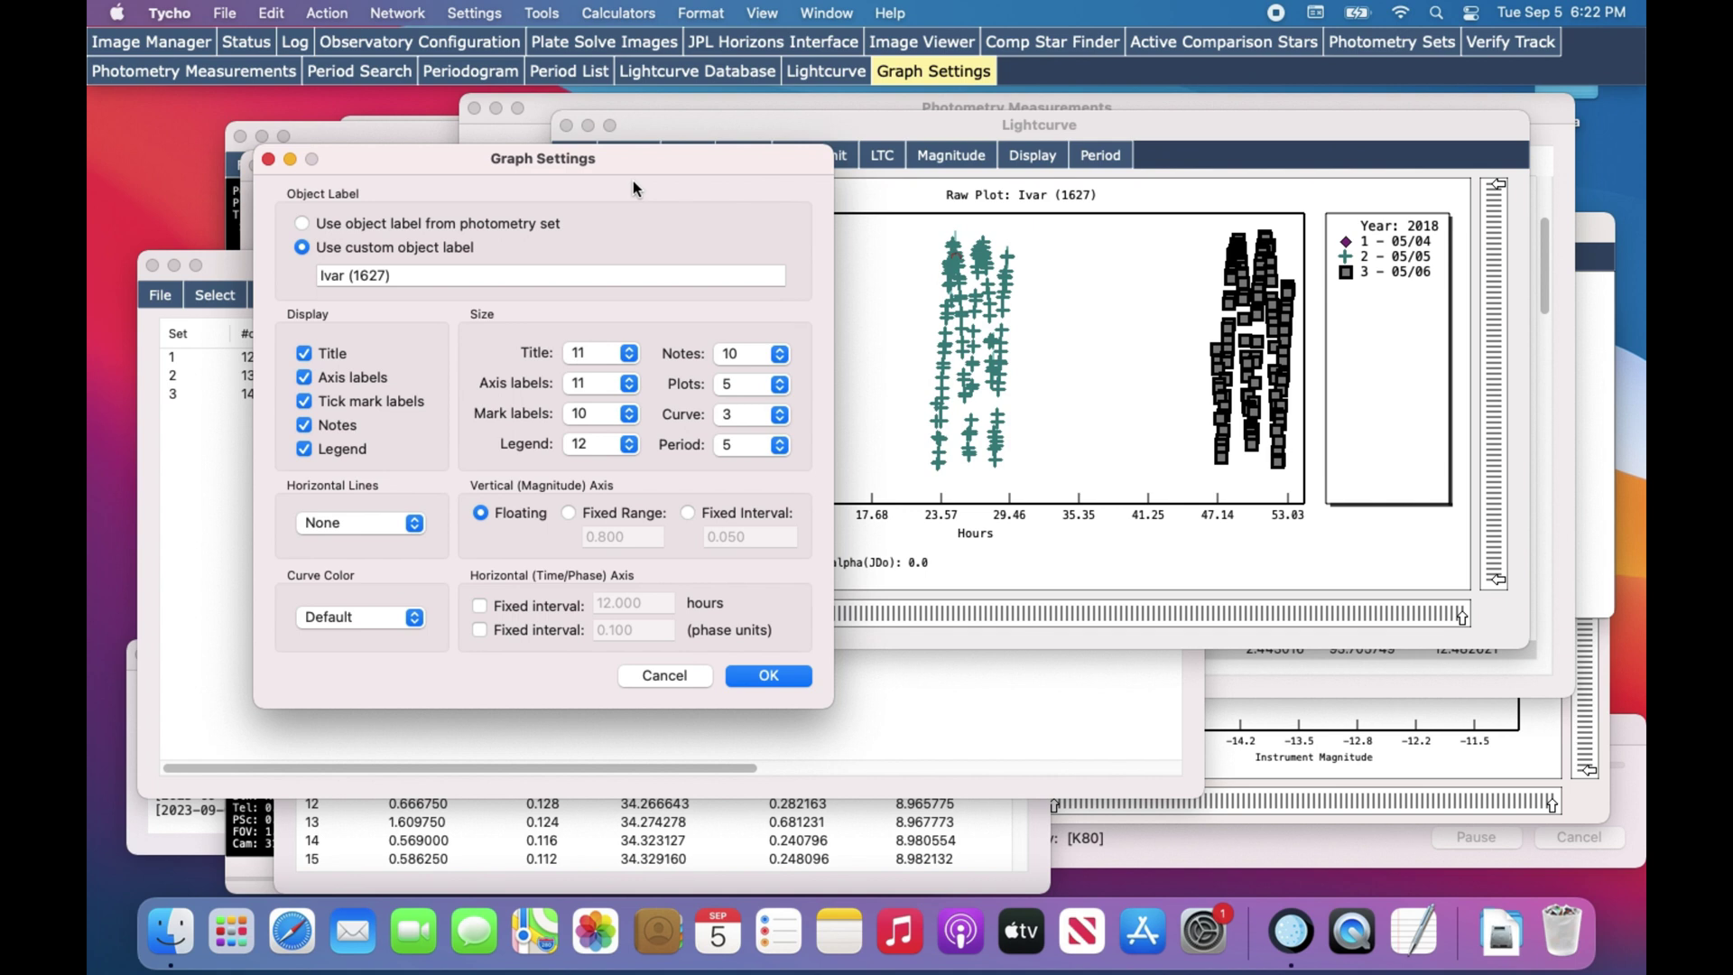
pyautogui.click(393, 523)
pyautogui.click(372, 599)
pyautogui.click(755, 674)
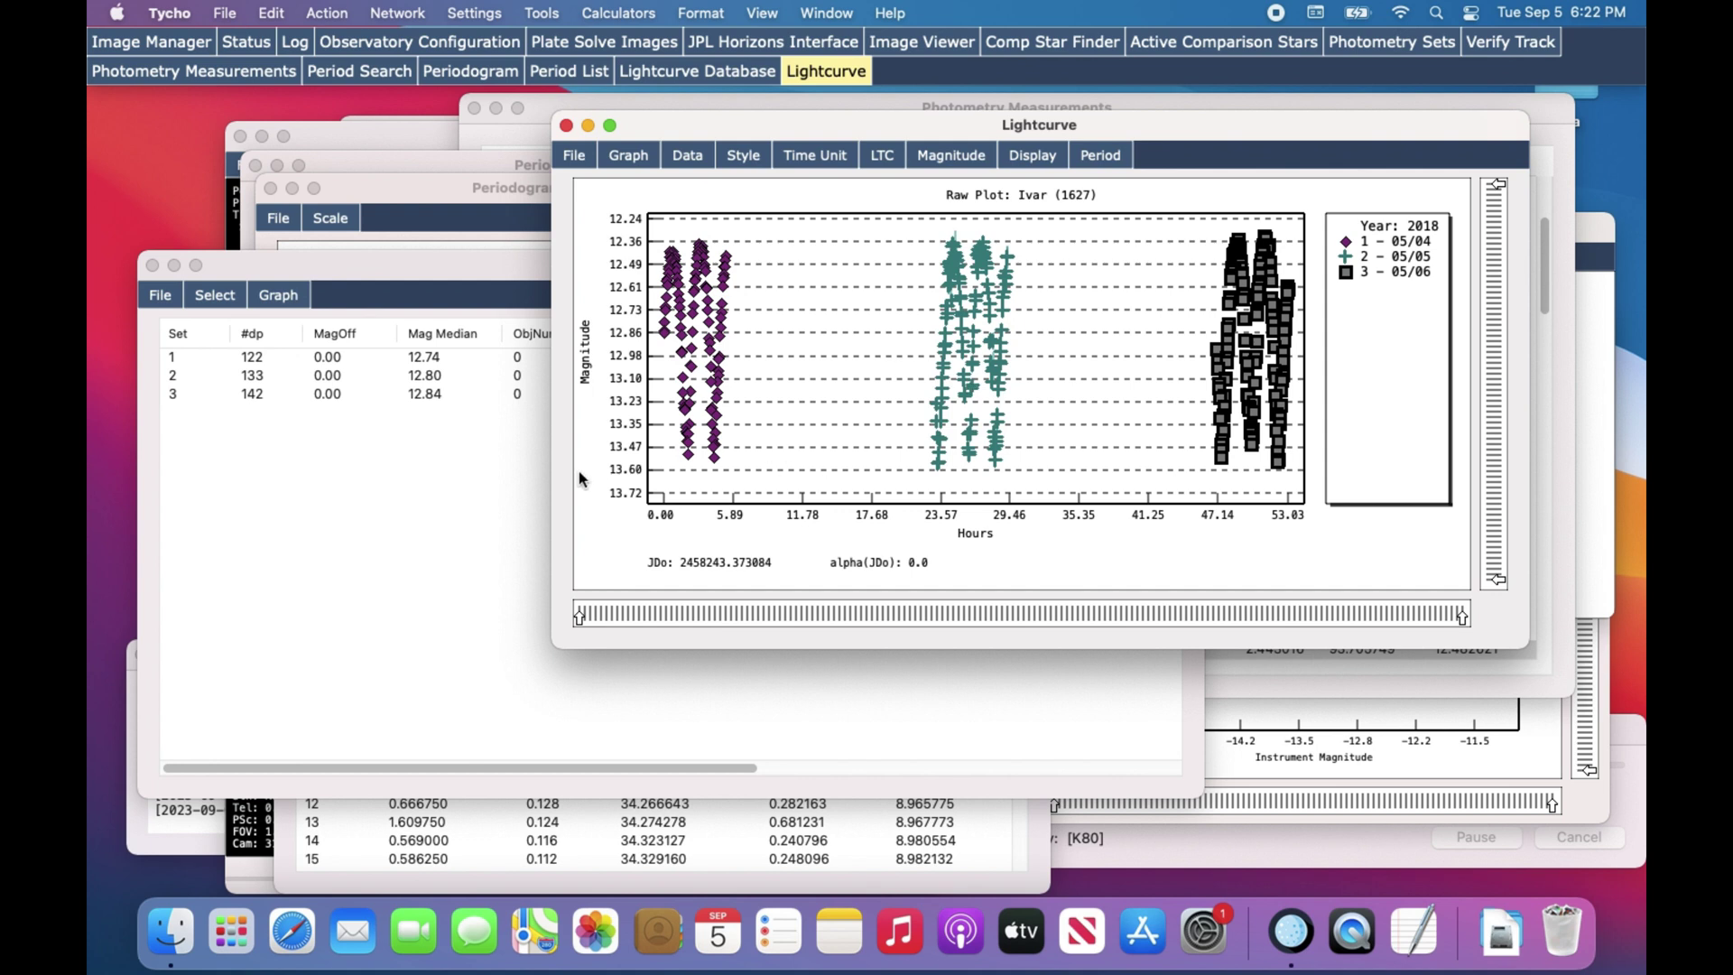
pyautogui.click(406, 490)
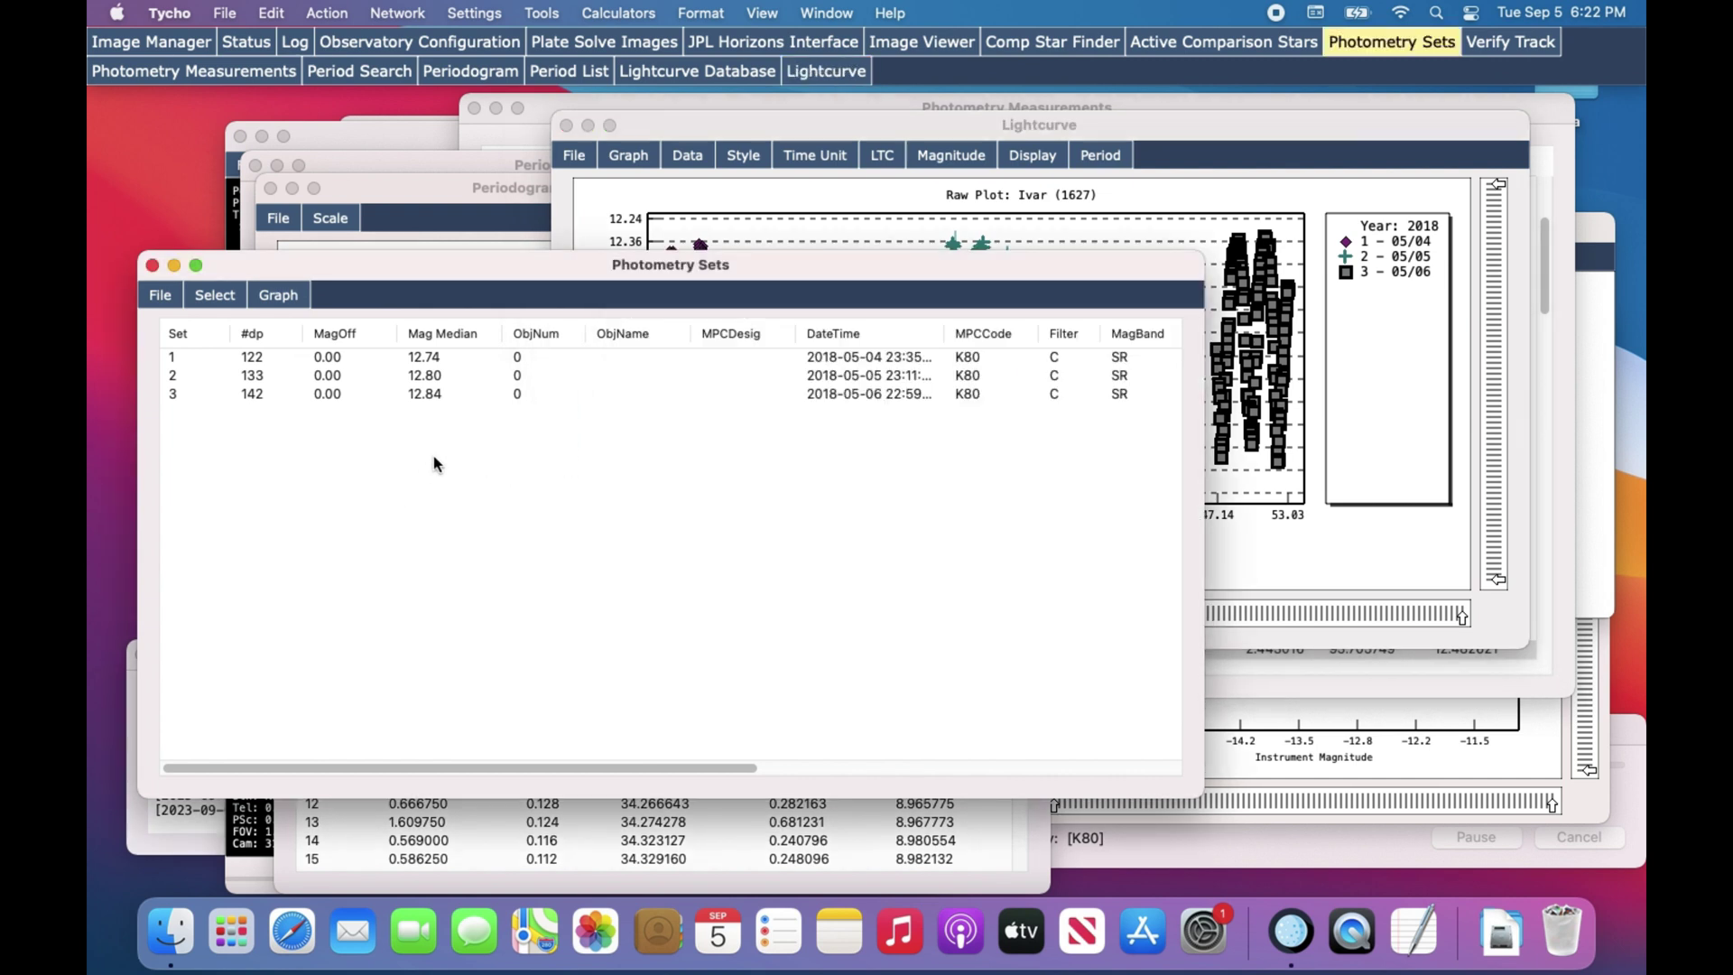
# Apply asteroid 1627 Ivar's object data to all three photometry sets, filling RA, Dec, phase and PAB
pyautogui.moveTo(434, 464); pyautogui.dragTo(477, 369)
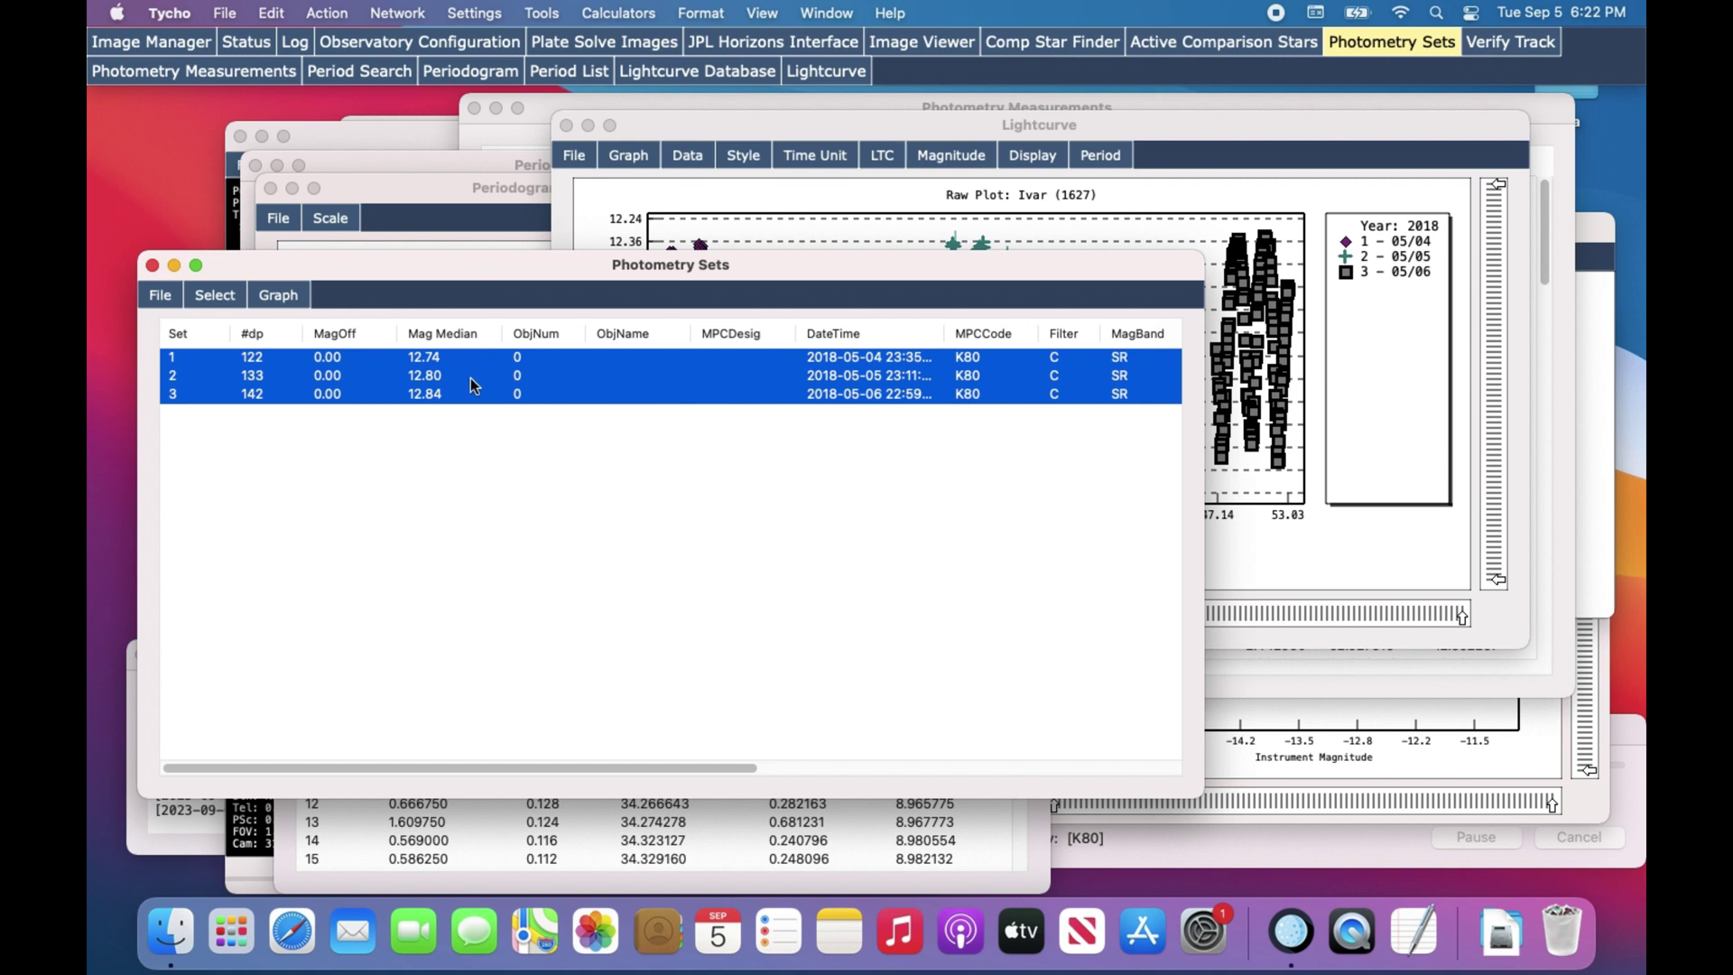
pyautogui.rightClick(469, 377)
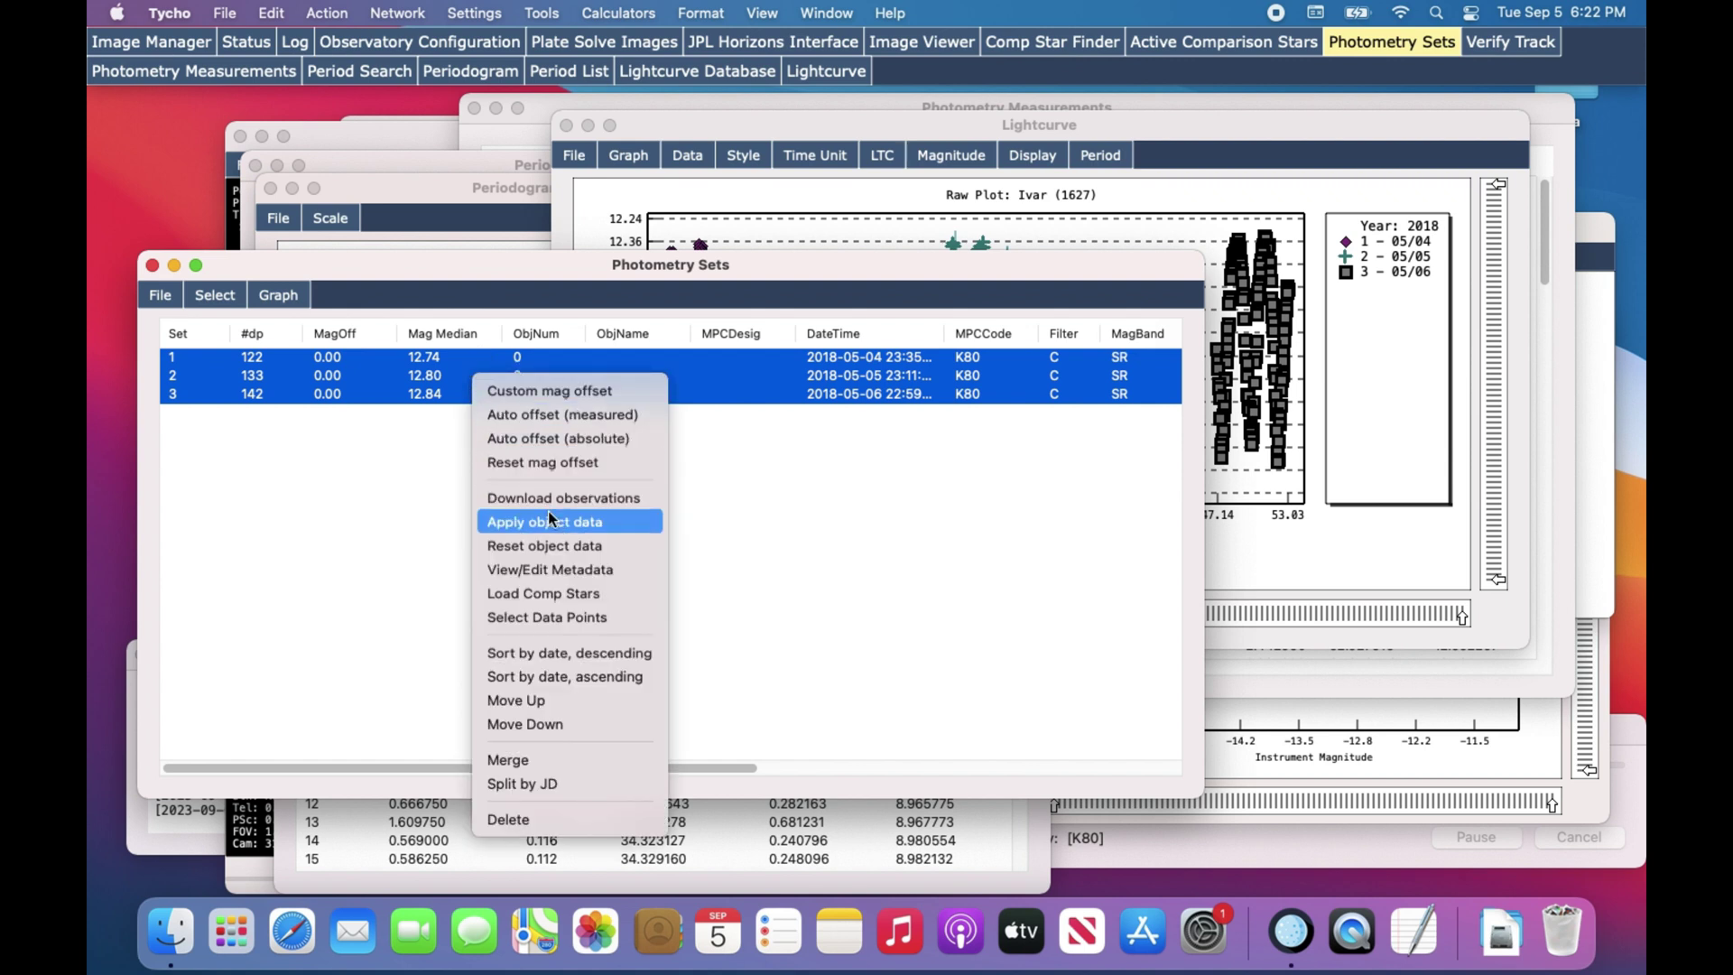
pyautogui.click(616, 522)
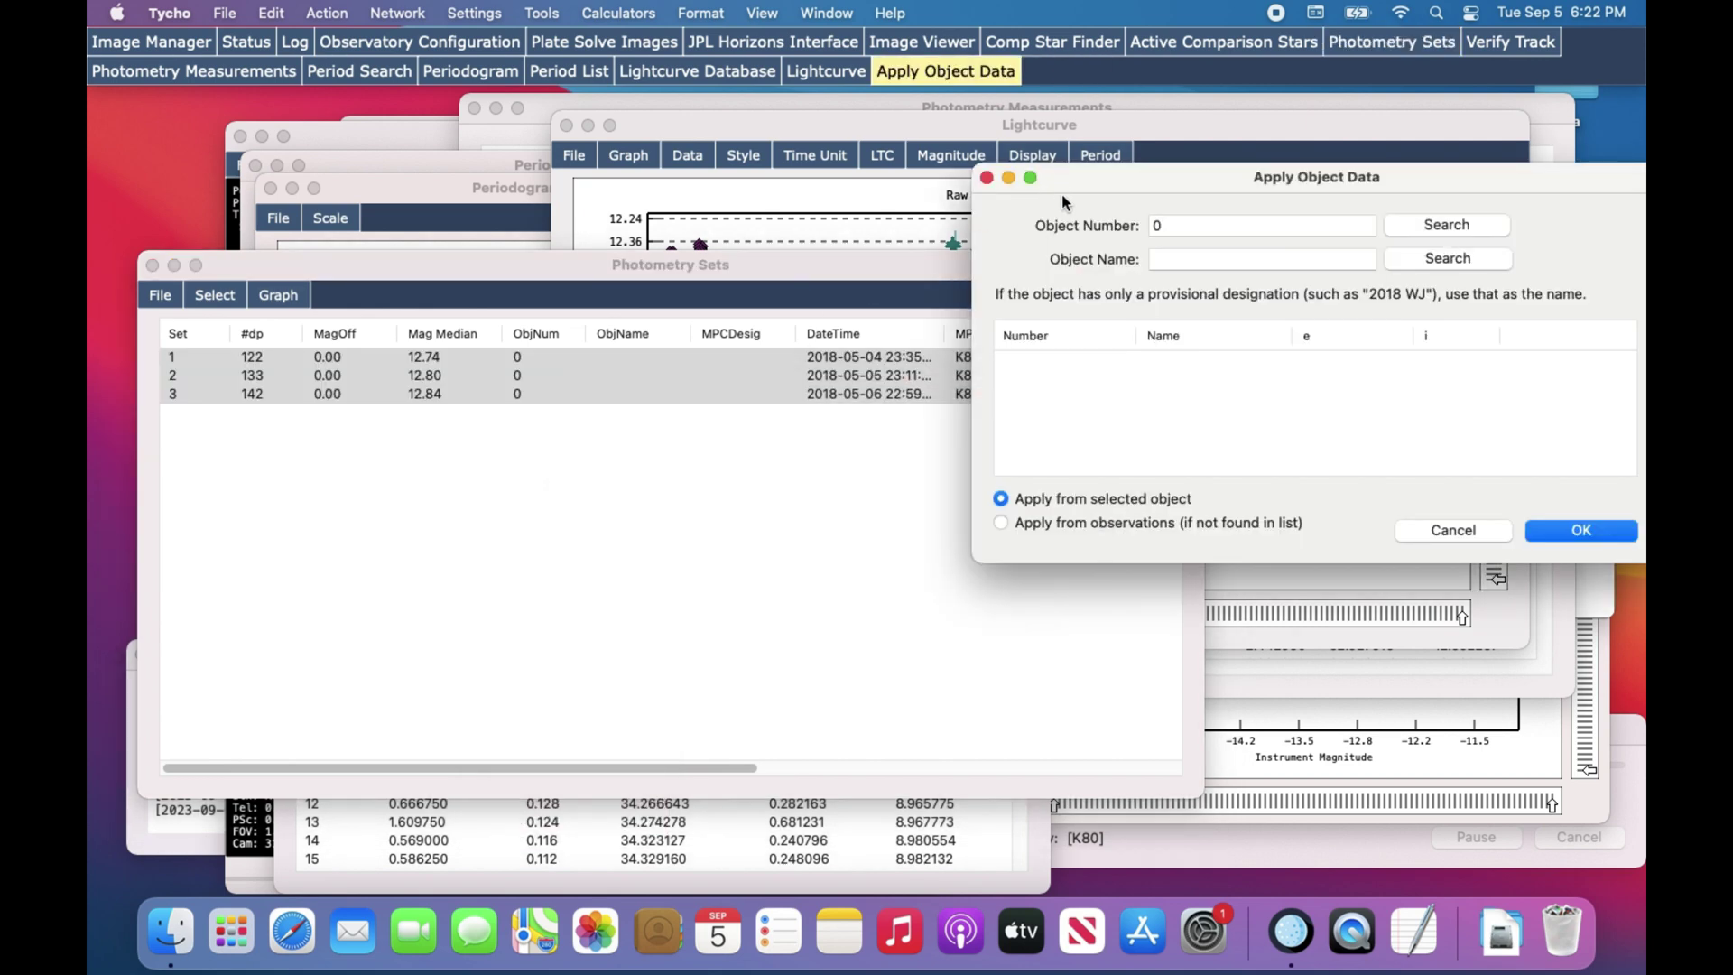
pyautogui.doubleClick(1174, 233)
pyautogui.write('1')
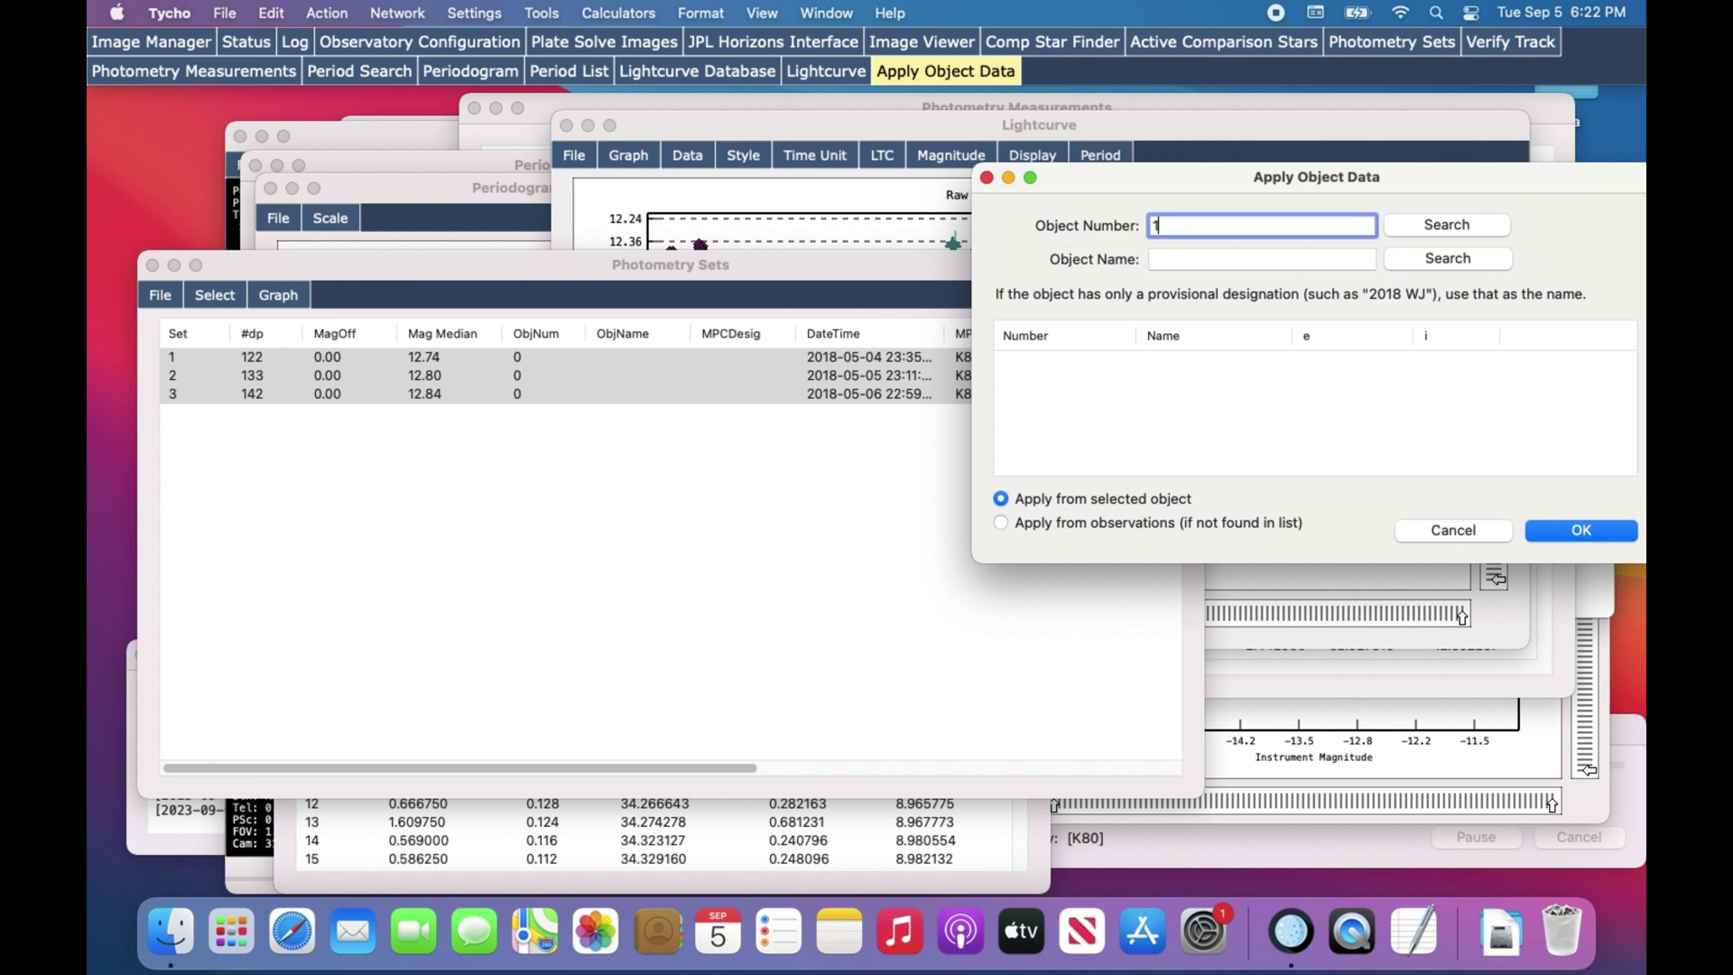
pyautogui.write('627')
pyautogui.click(1416, 217)
pyautogui.click(1249, 364)
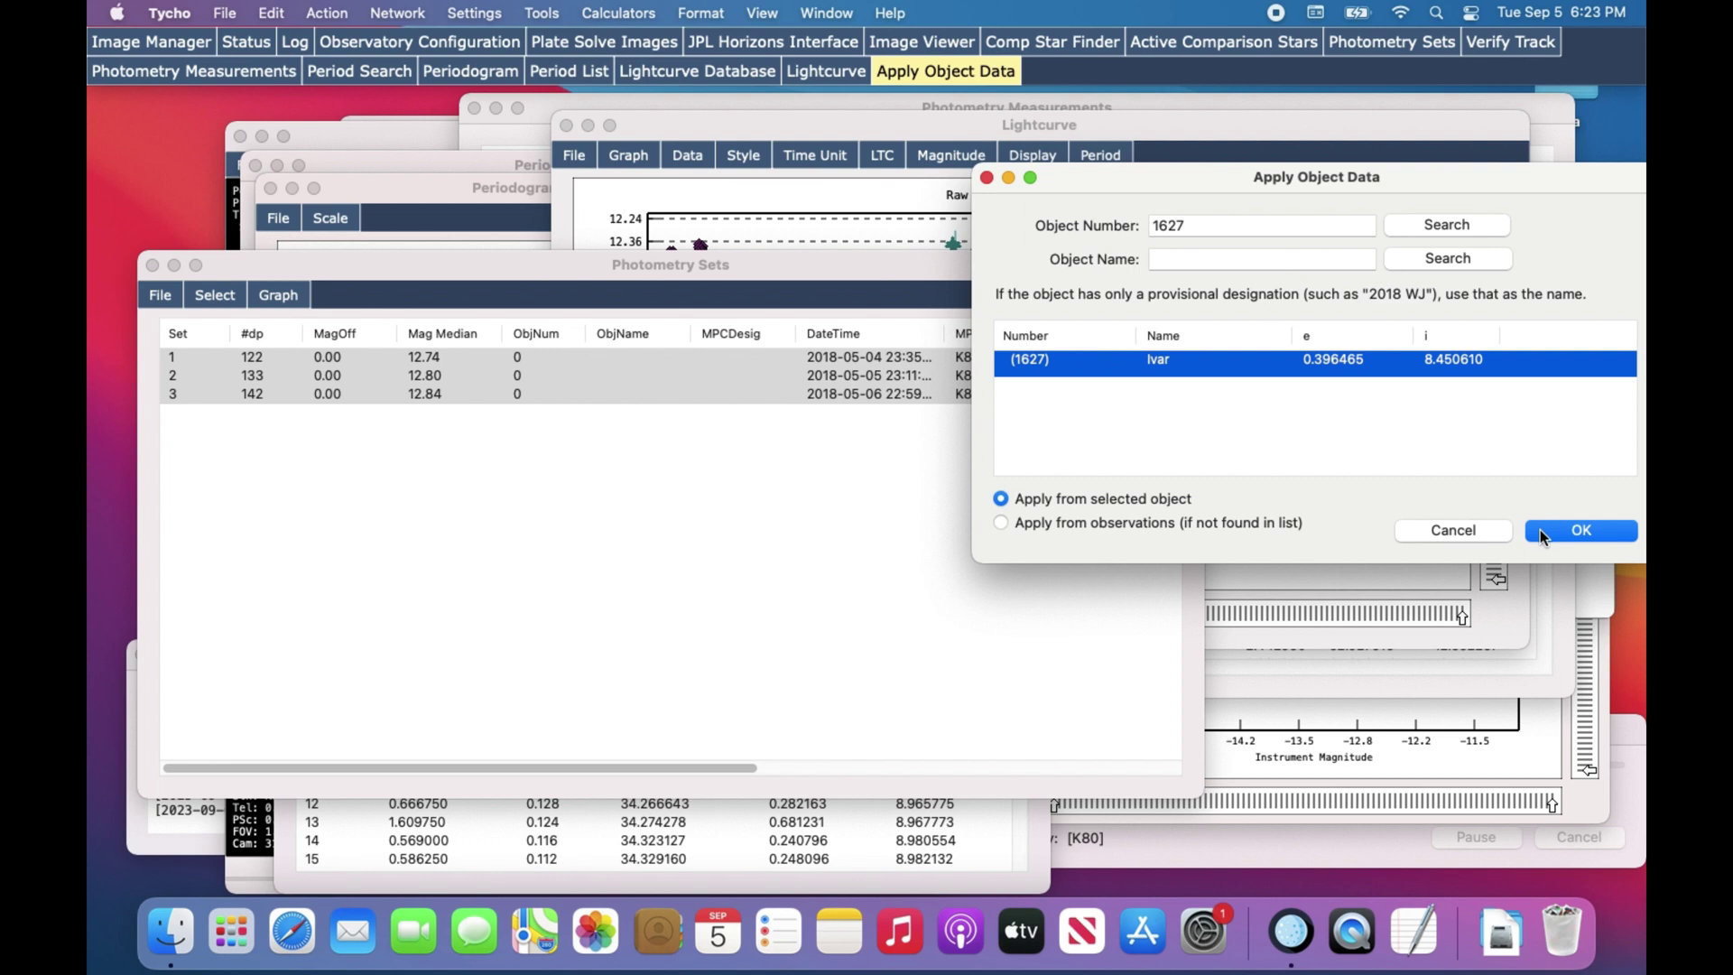
pyautogui.press('Return')
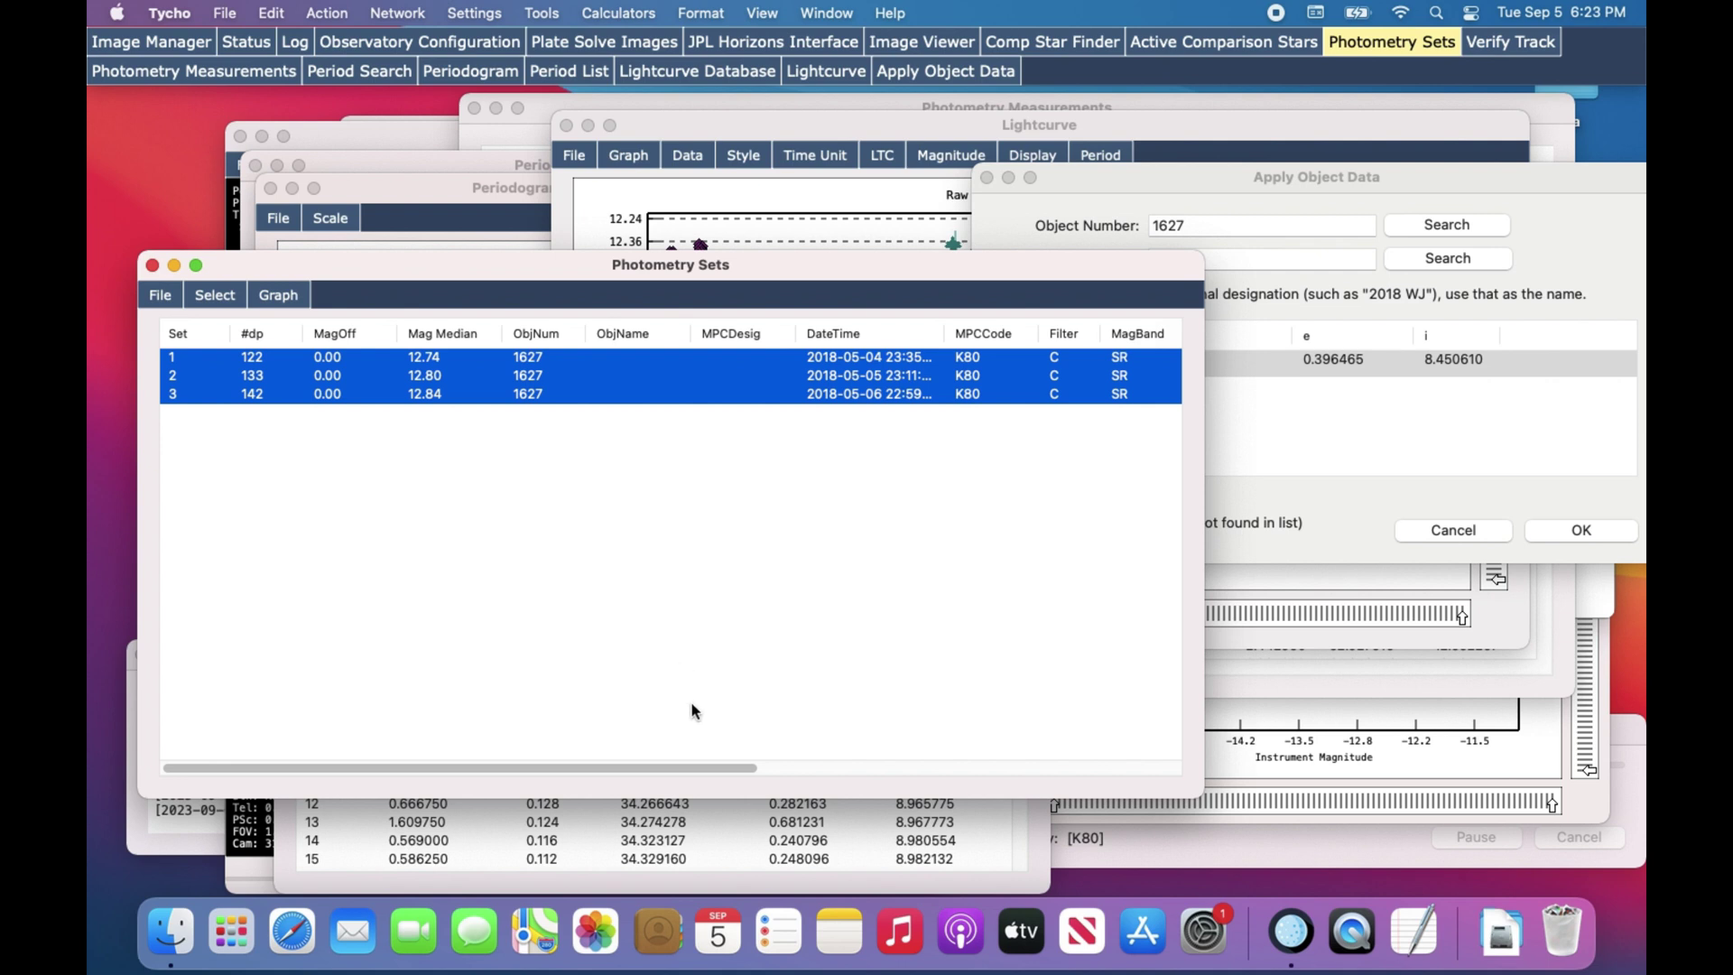
pyautogui.moveTo(692, 769); pyautogui.dragTo(1117, 787)
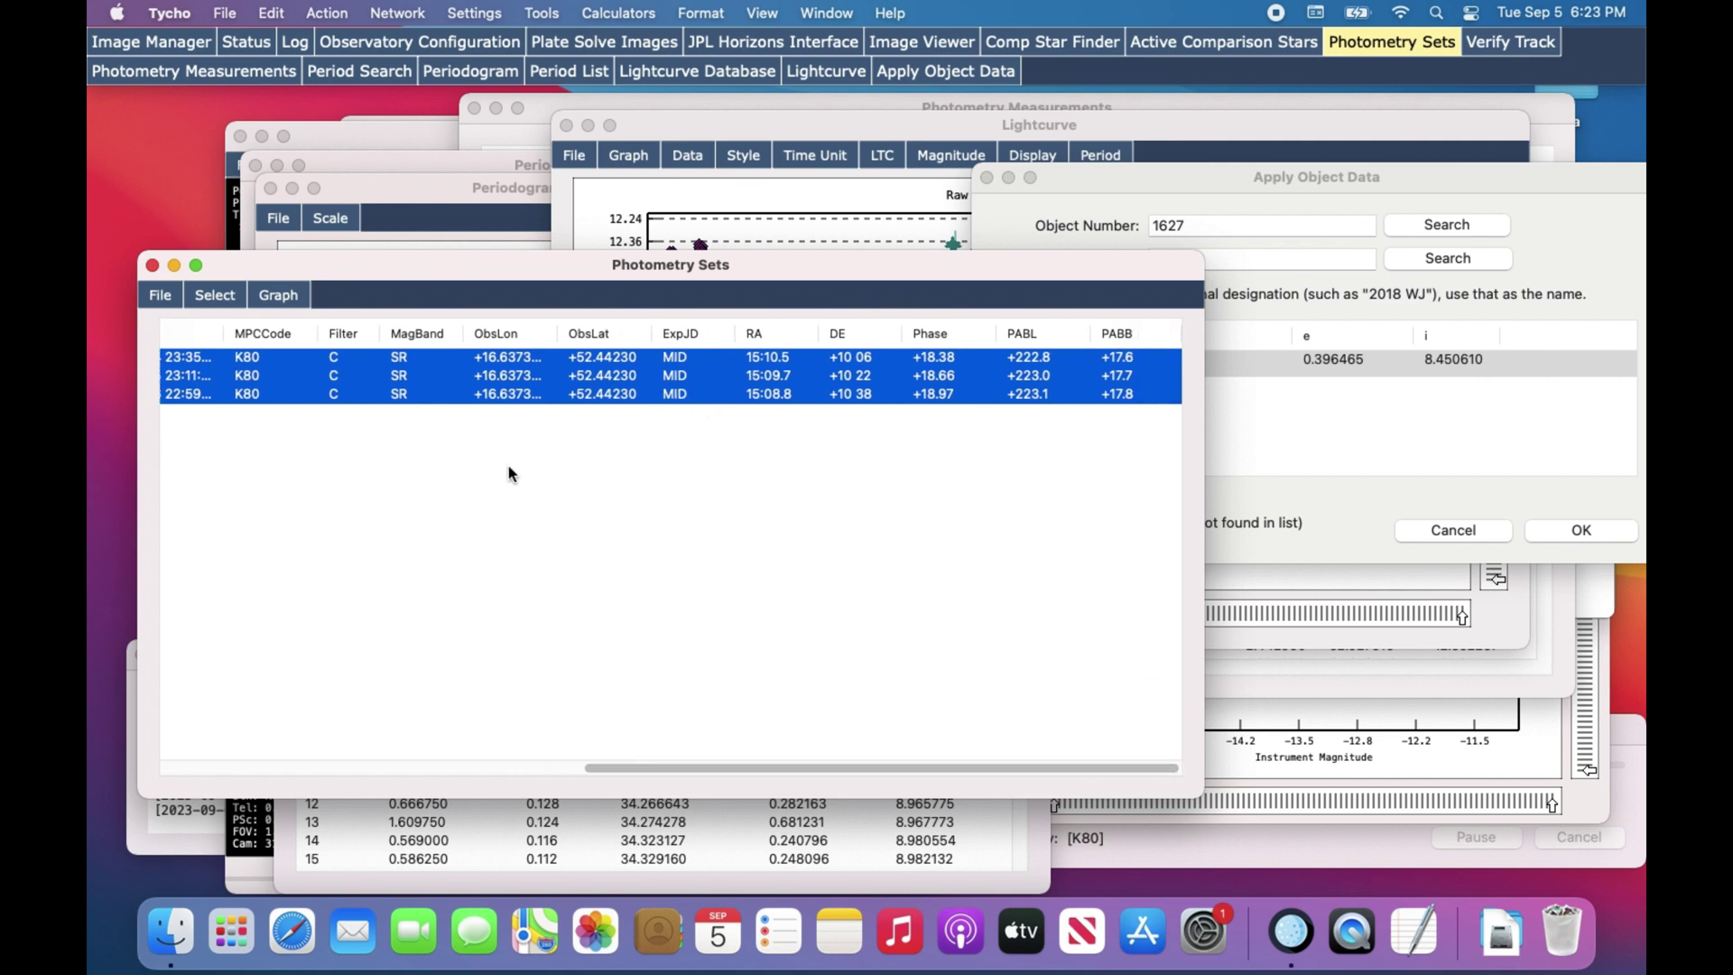
# Replot all three nights as 'Raw Plot: Ivar (1627)' with light-time correction confirmed on
pyautogui.click(278, 295)
pyautogui.click(302, 325)
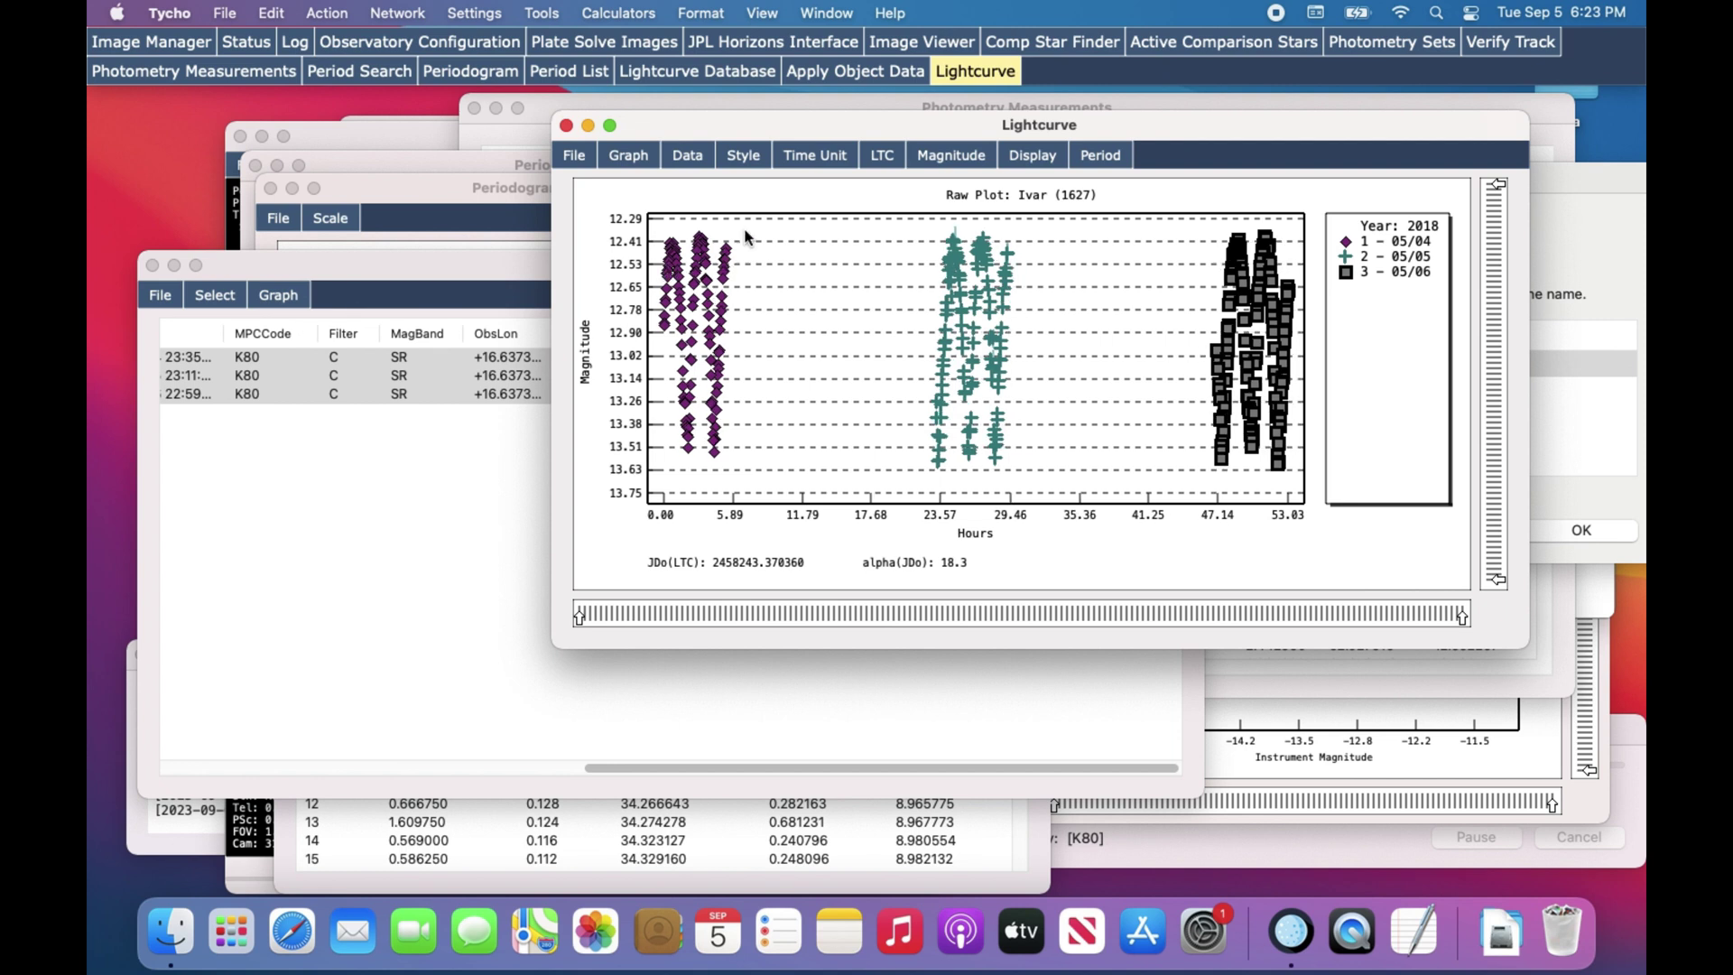
pyautogui.click(874, 161)
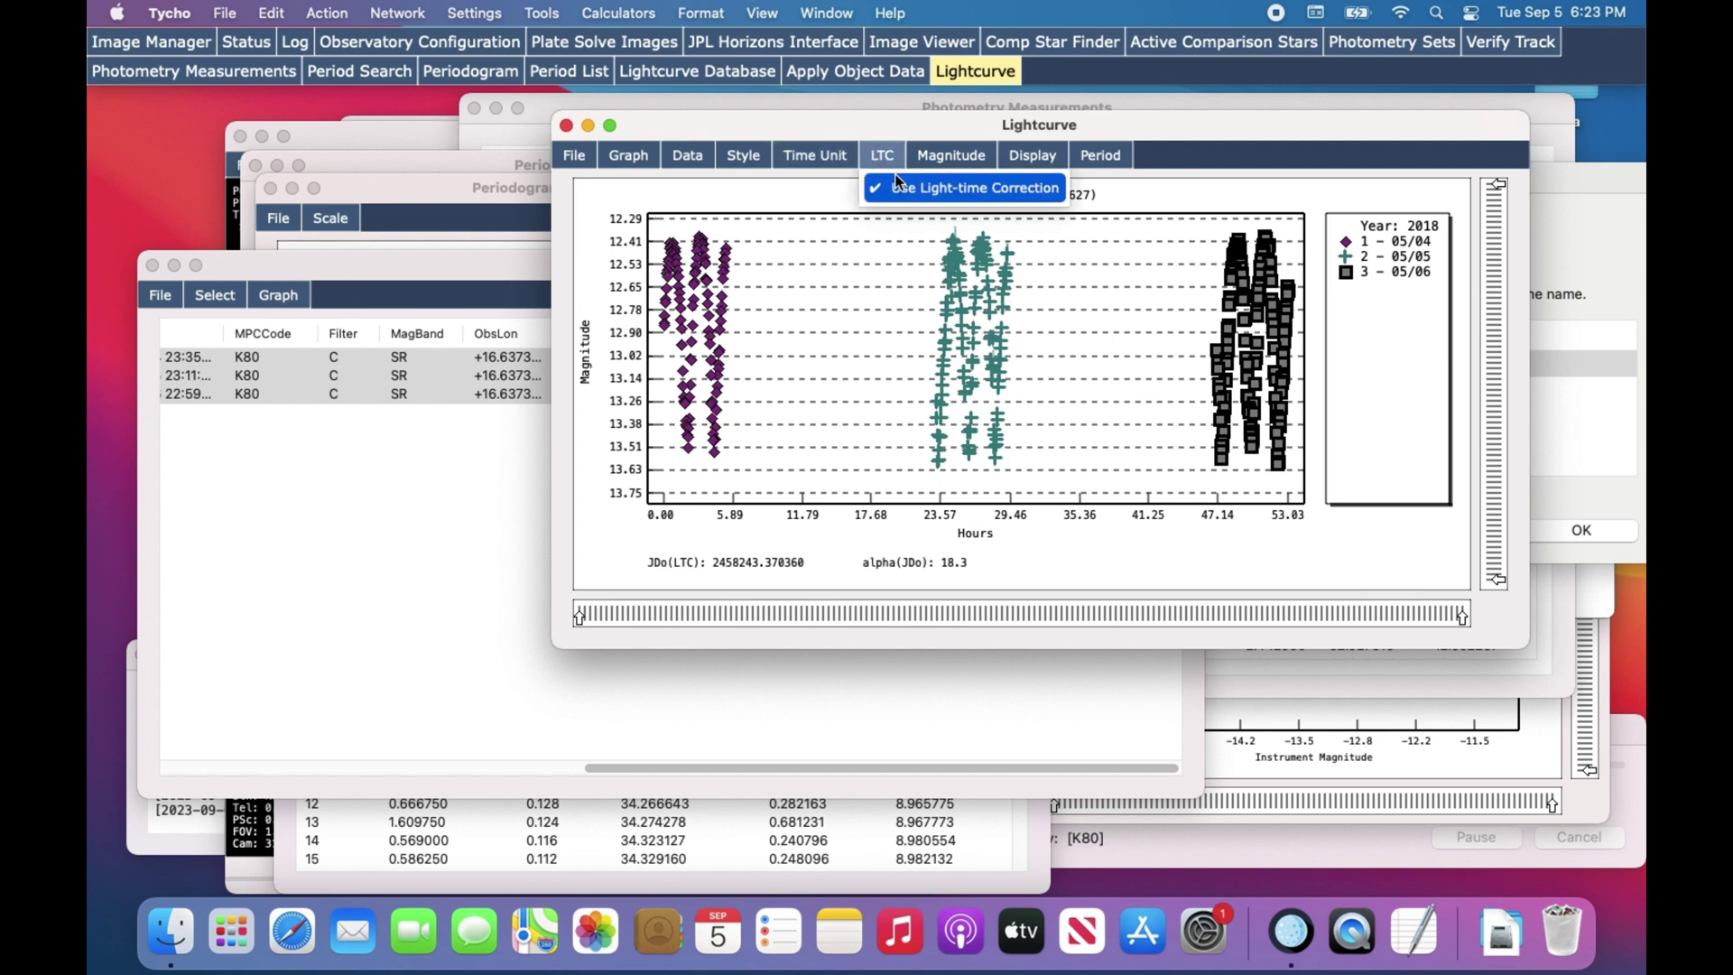
pyautogui.moveTo(948, 156)
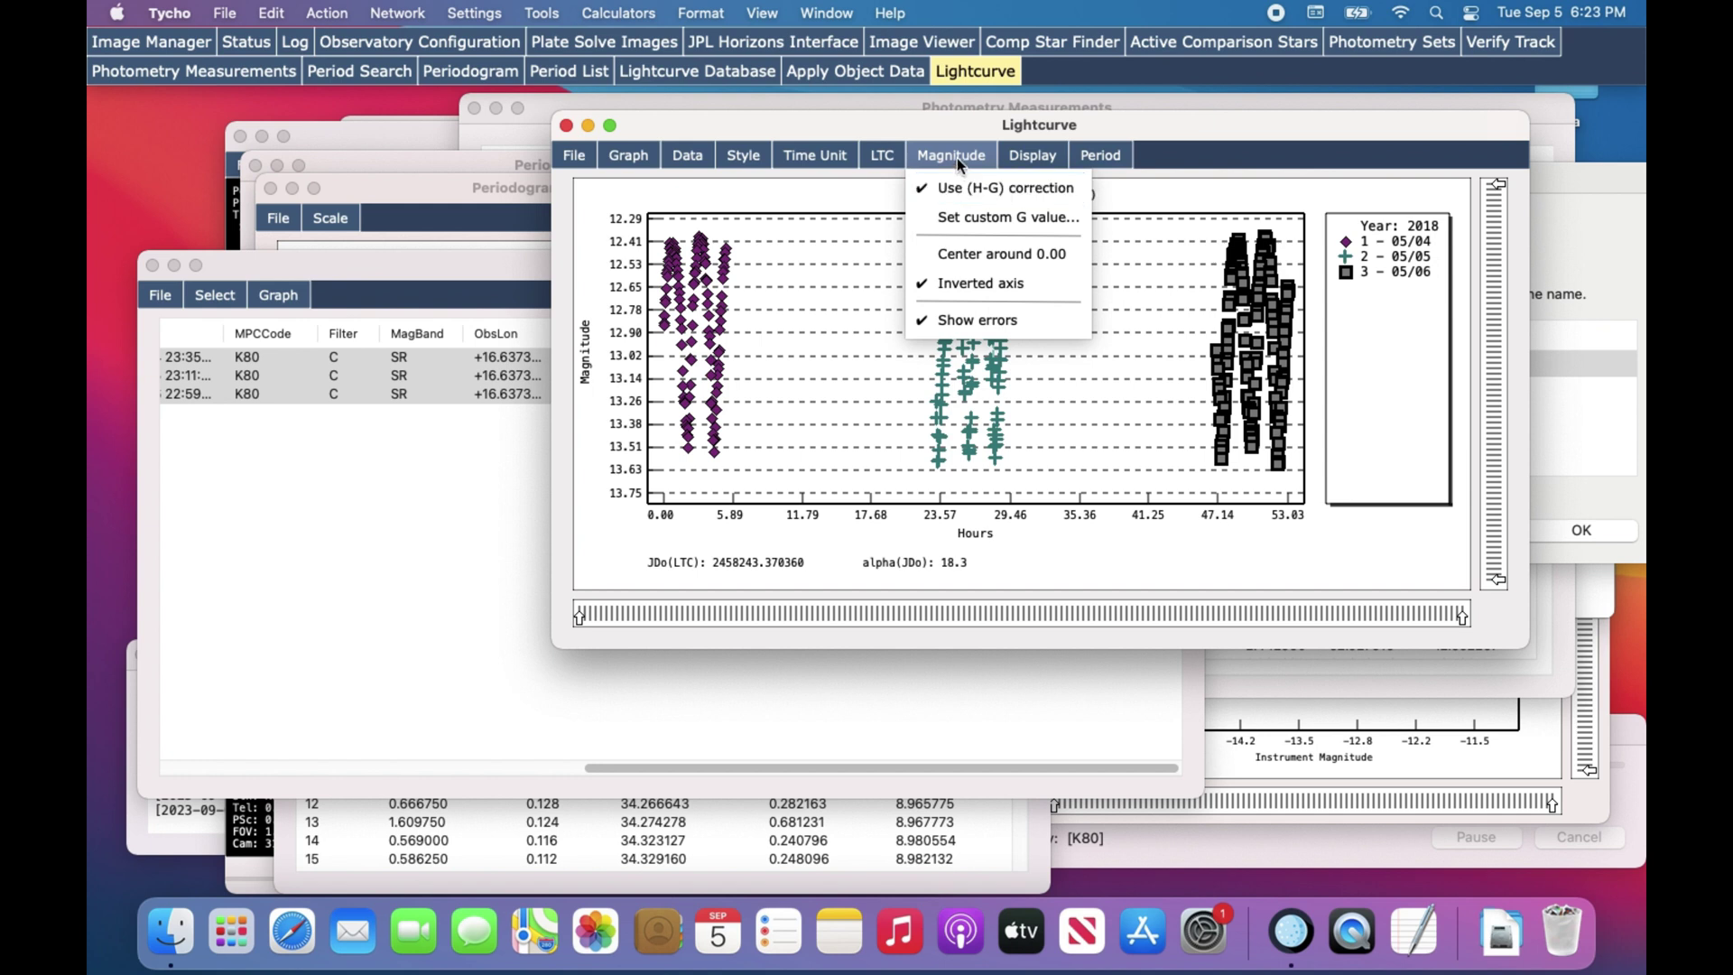
pyautogui.click(959, 159)
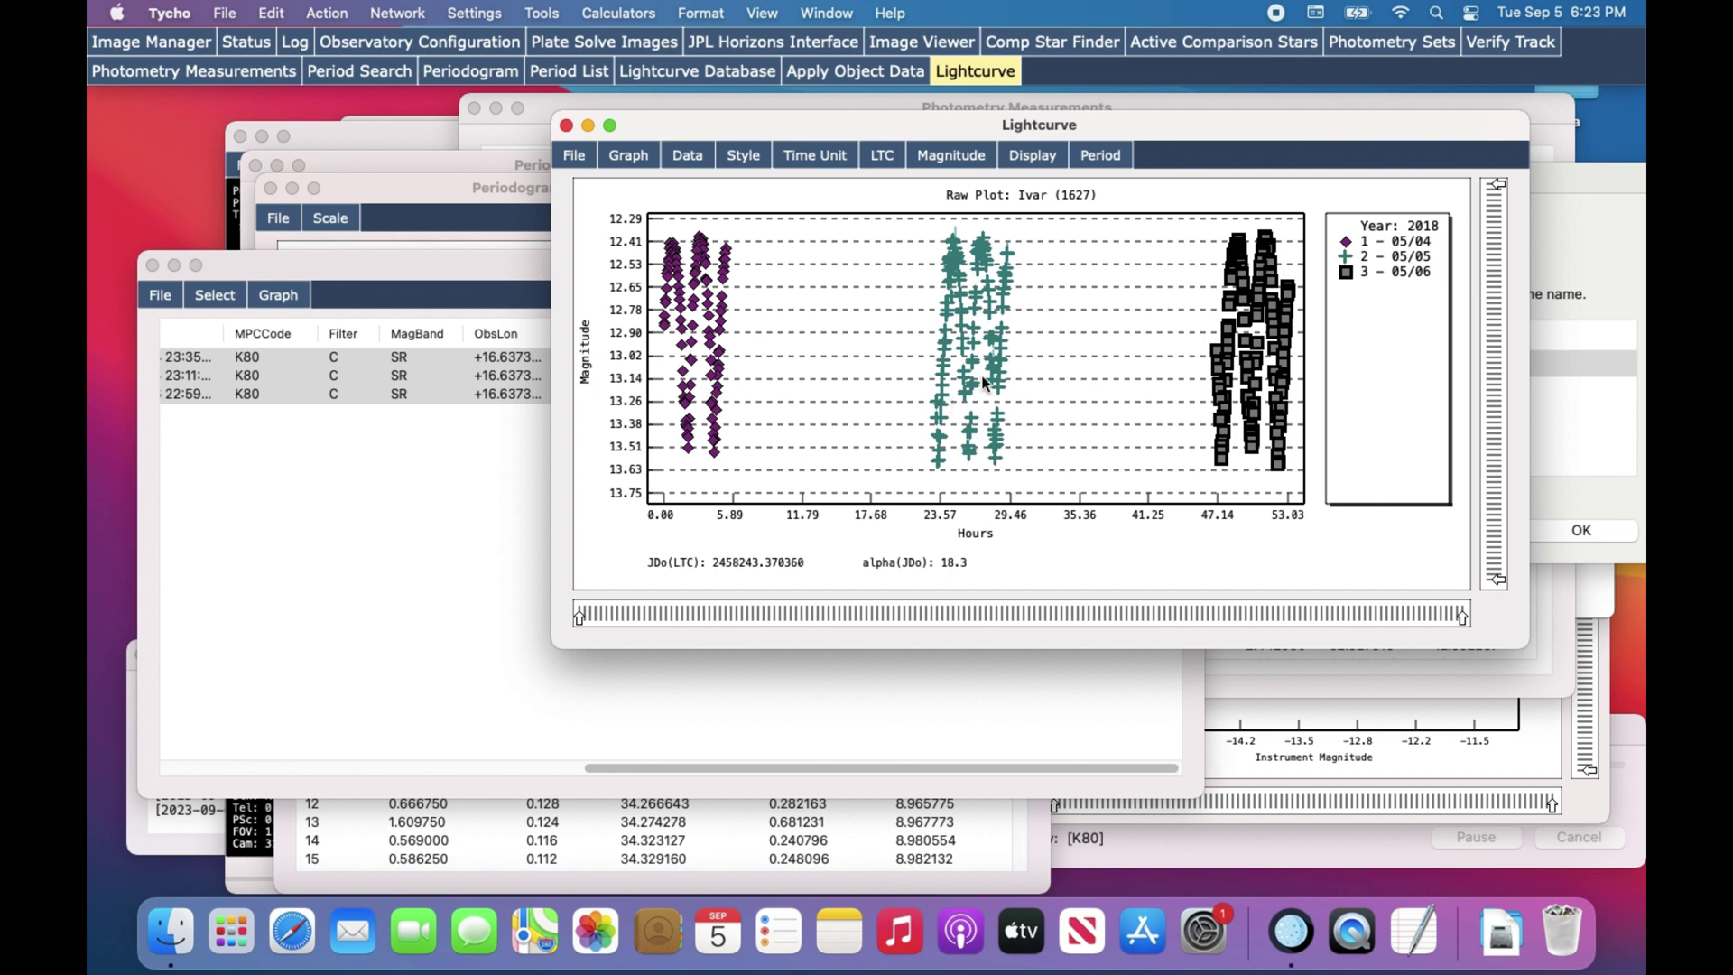
# Run the period search on the three nights to get a 4.7953-hour phased plot, amplitude 1.031
pyautogui.click(1101, 158)
pyautogui.click(1098, 182)
pyautogui.click(468, 336)
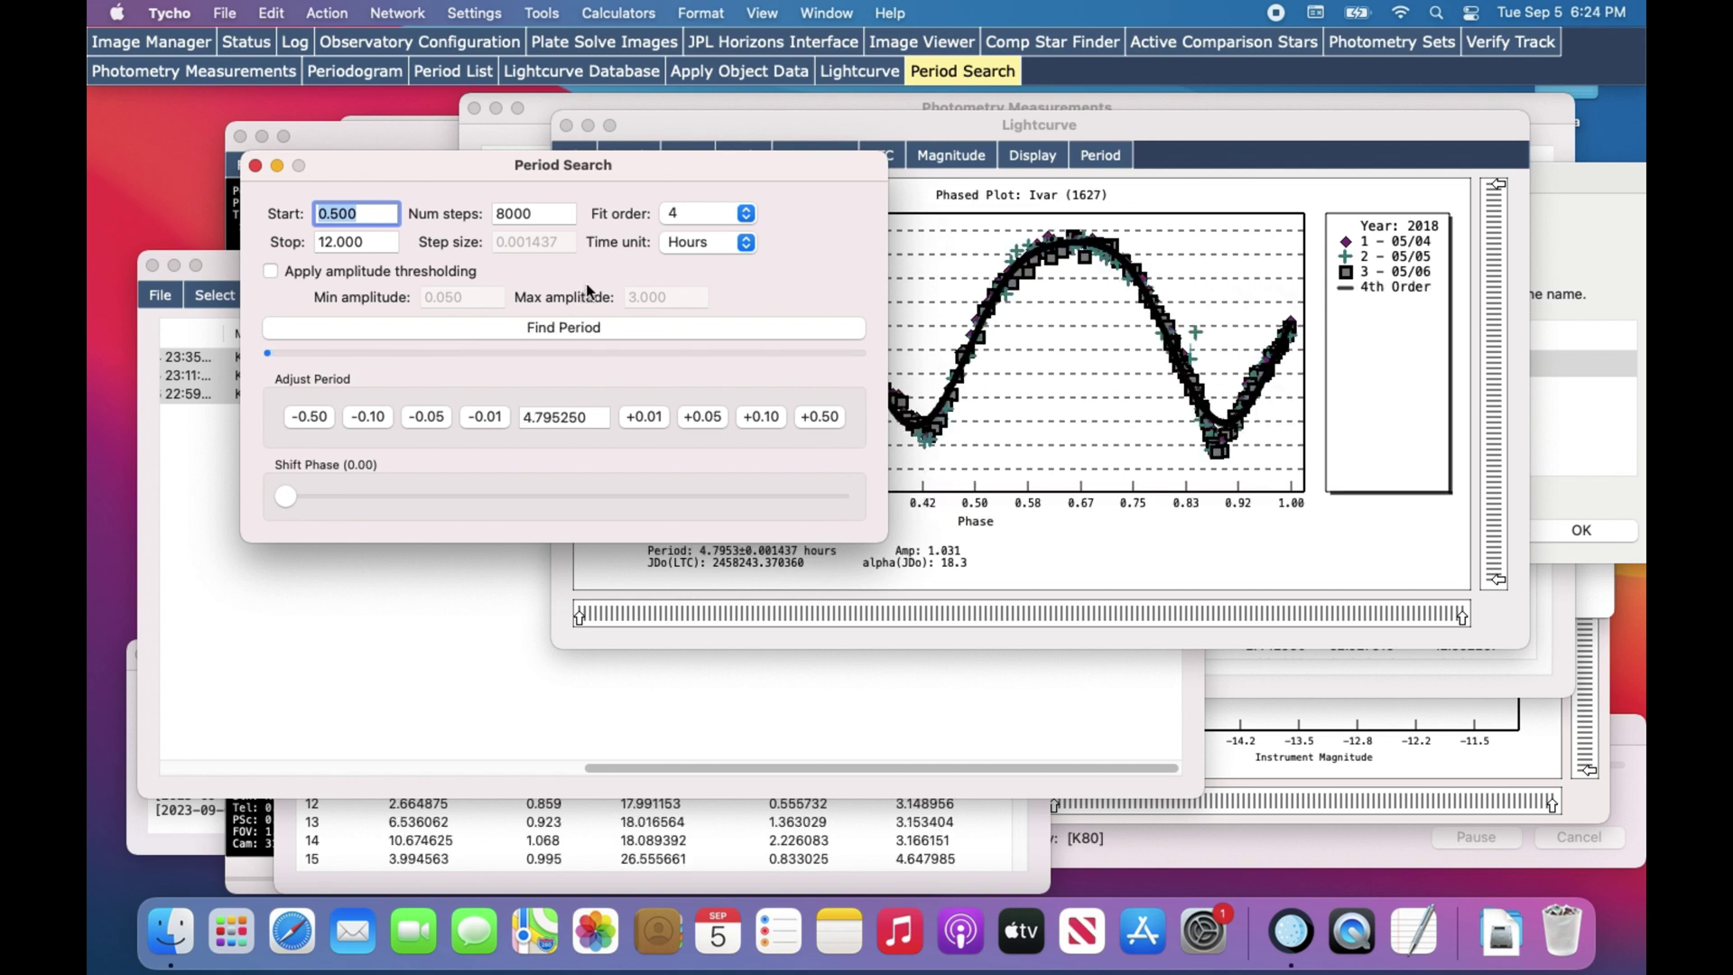
pyautogui.click(866, 126)
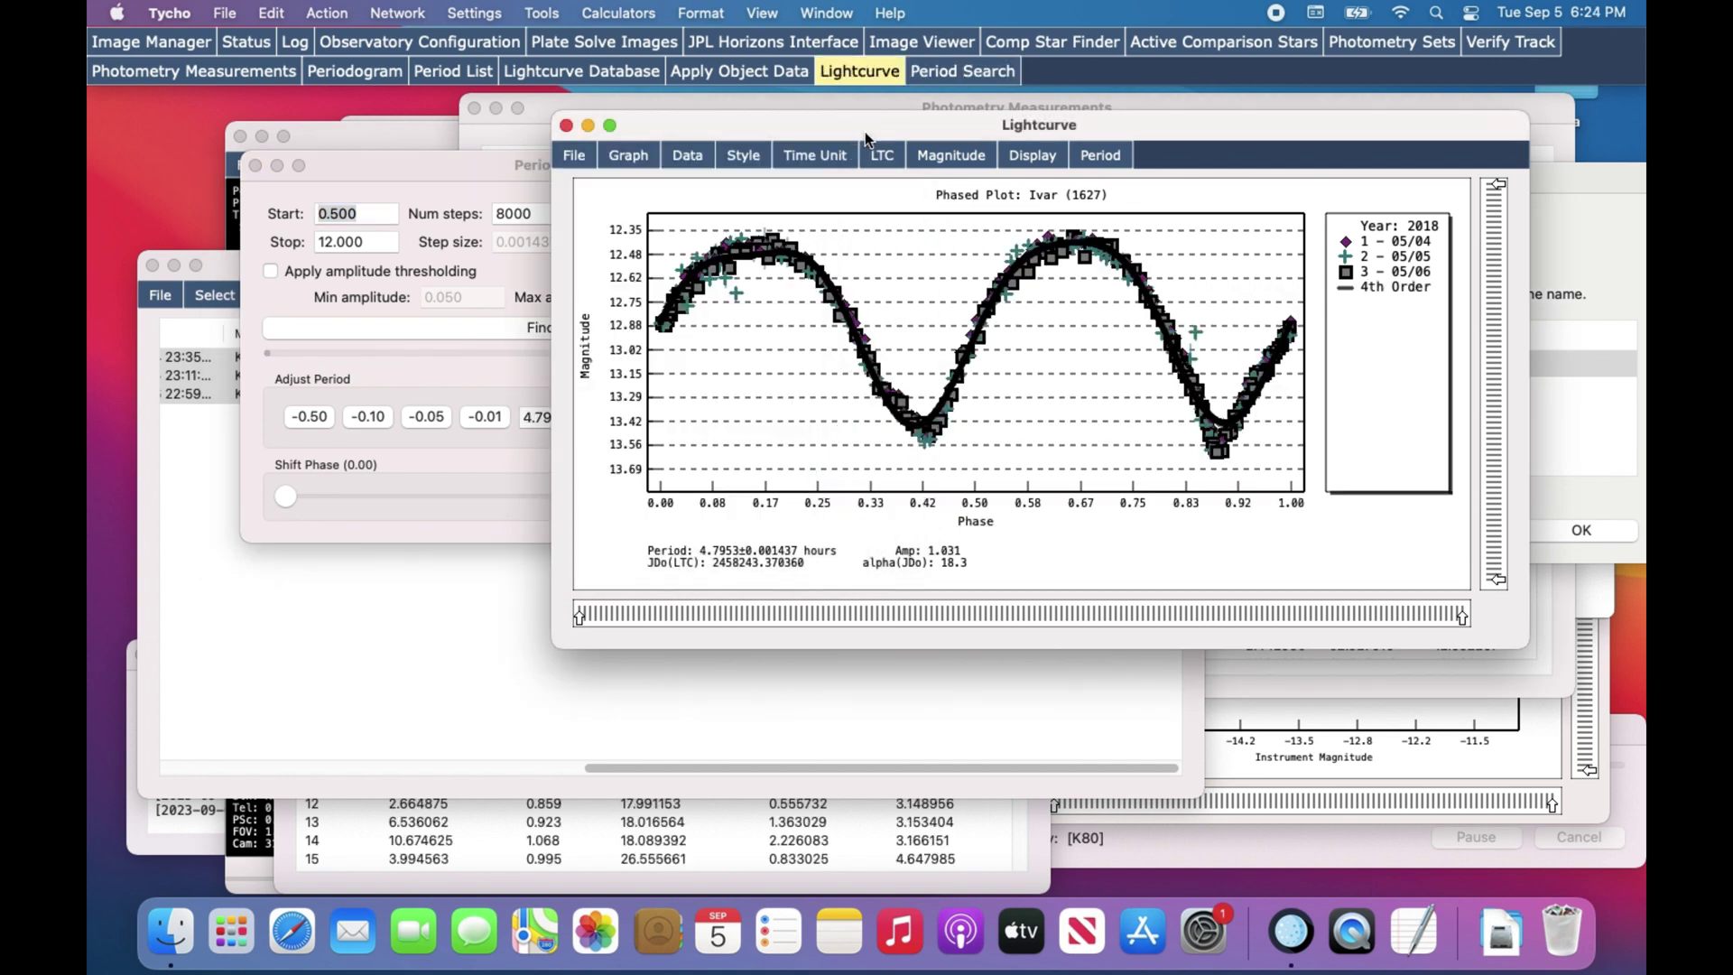